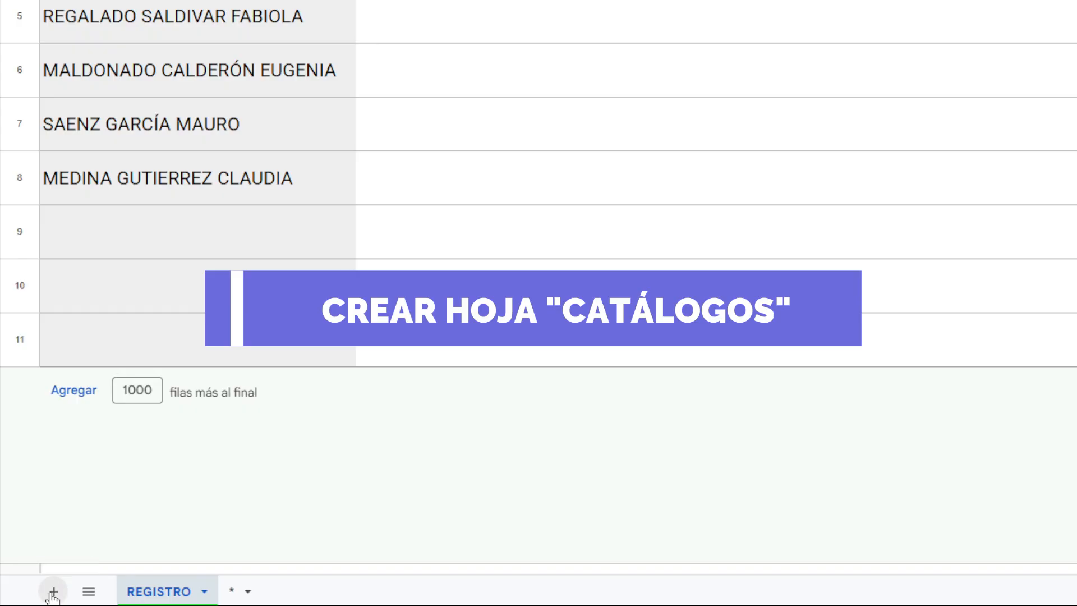
Add a new sheet to the spreadsheet and name it CATÁLOGOS.
left_click(239, 594)
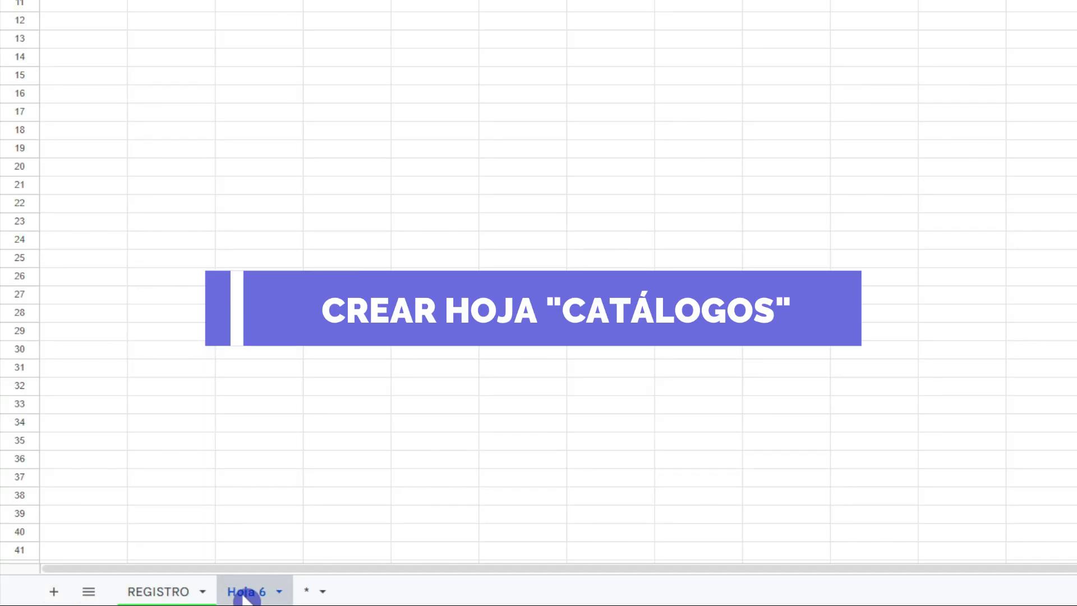
double_click(242, 594)
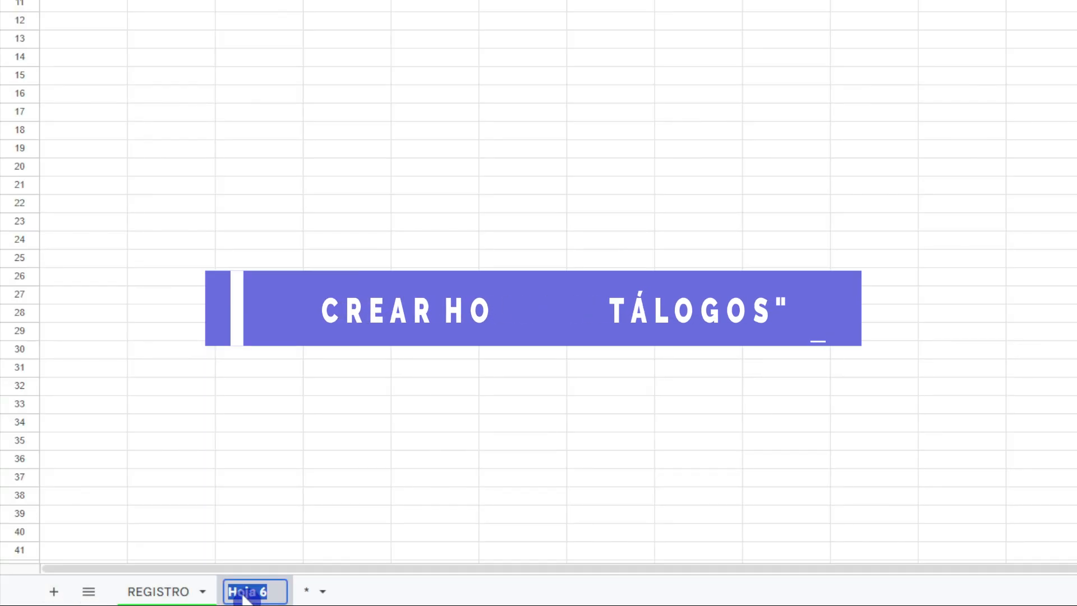
type("CATÁLOGOS")
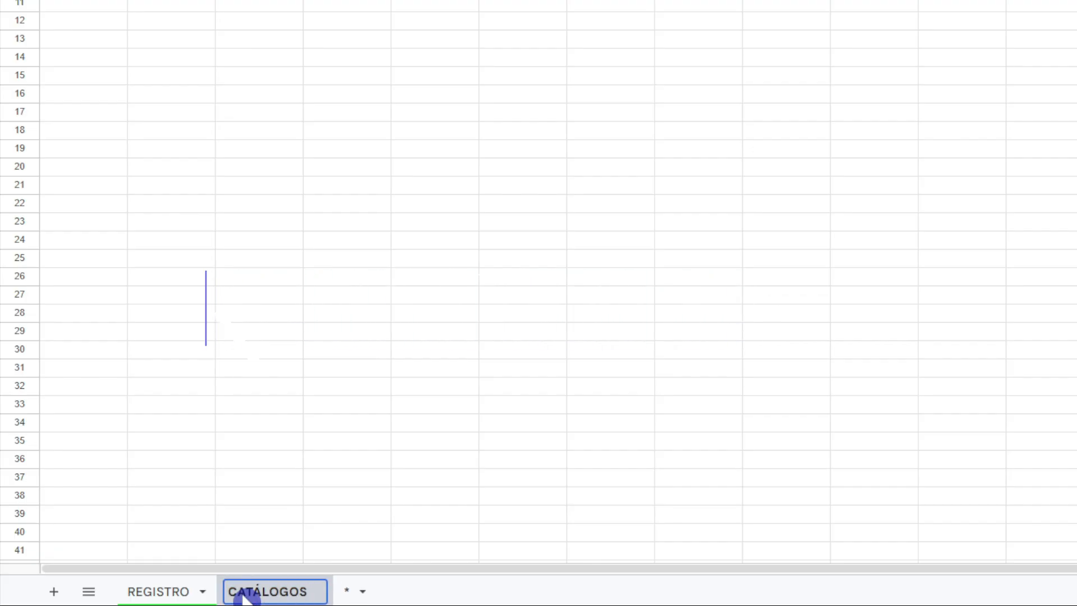
key("Return")
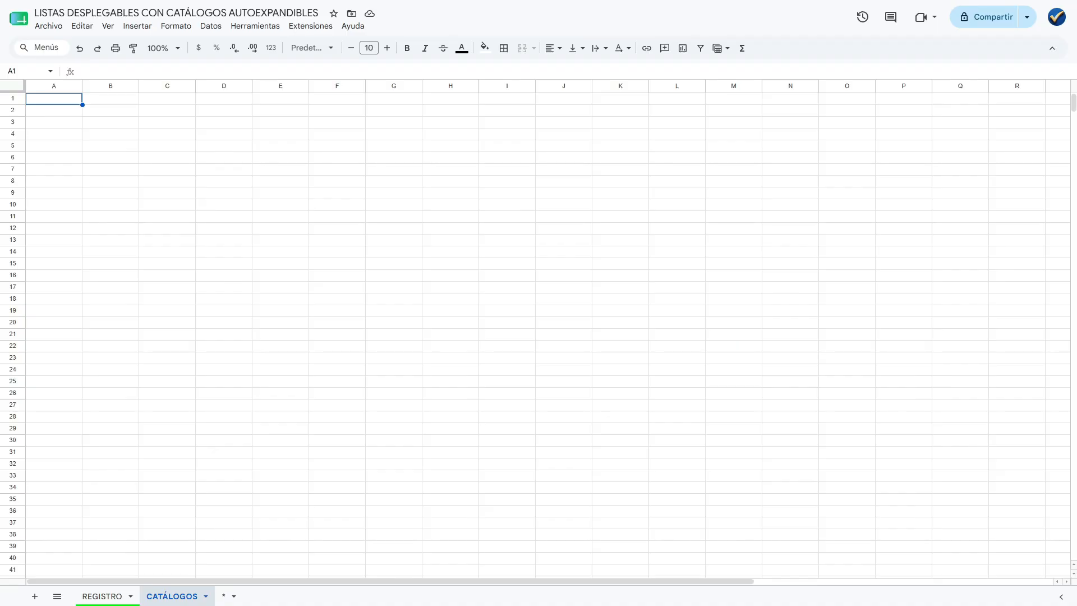
Paste the copied "Catálogos Autoexpandibles" title and its description line into rows 1 and 2 of the CATÁLOGOS sheet.
left_click_drag(11, 99, 14, 111)
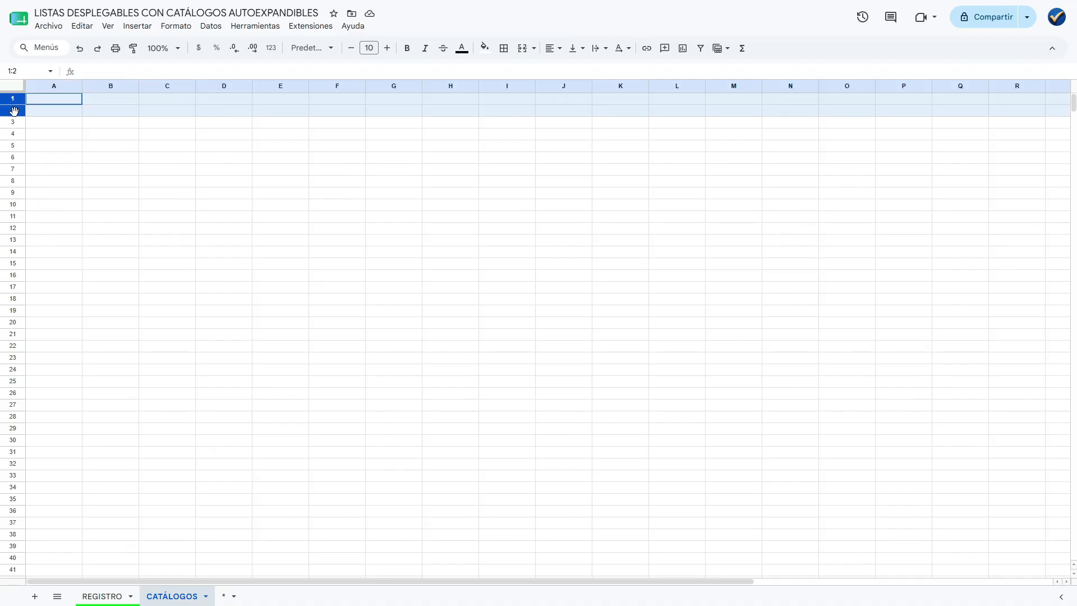
type("Catálogos Autoexpandibles EN ESTA HOJA SE REGISTRA LA INFORMACIÓN PARA VINCULAR LAS LISTAS DESPLEGABLES DEL DOCUMENTO")
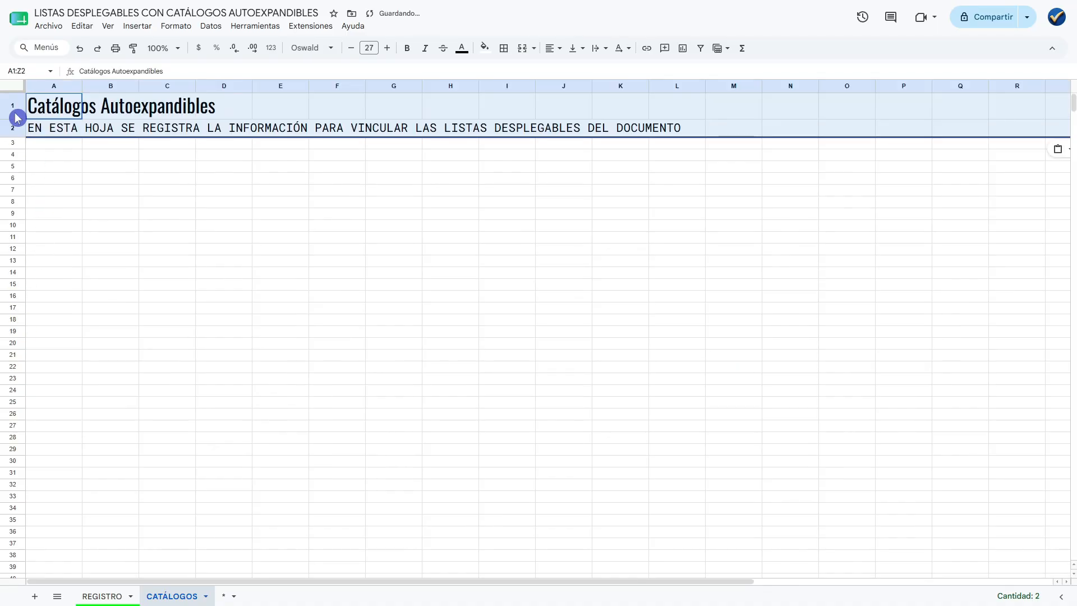
left_click(47, 131)
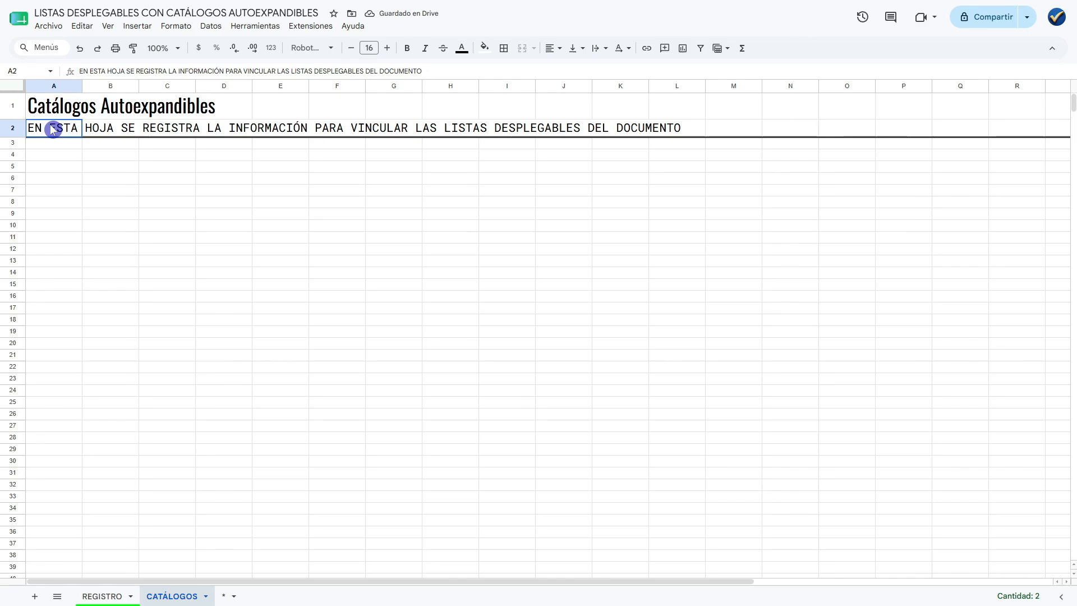
left_click(45, 159)
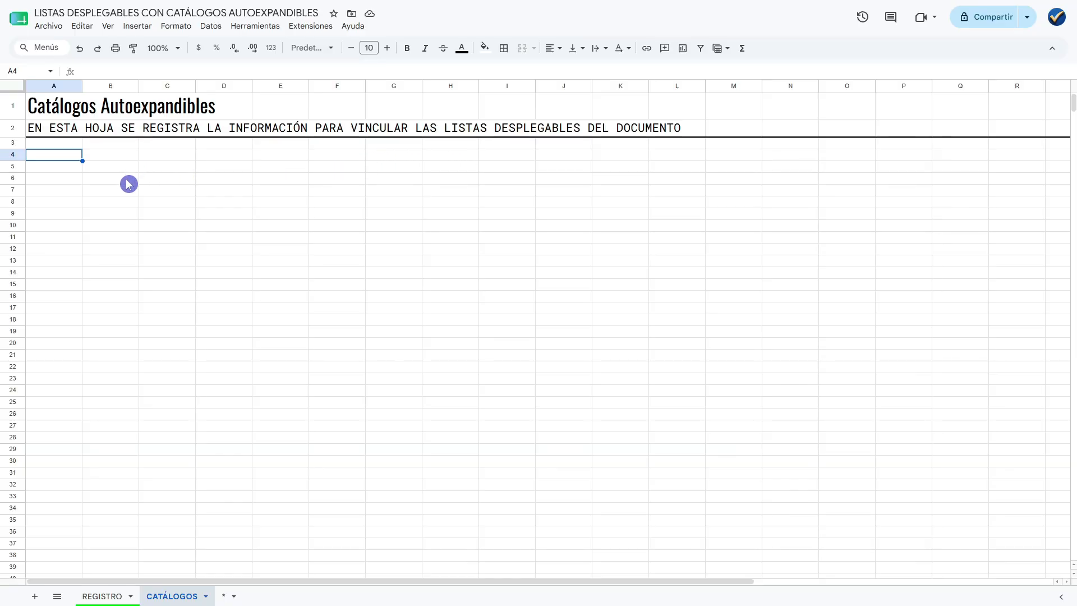
Review the REGISTRO sheet's column headings from CARRERA to DOCUMENTO and return to the CATÁLOGOS sheet.
left_click(103, 595)
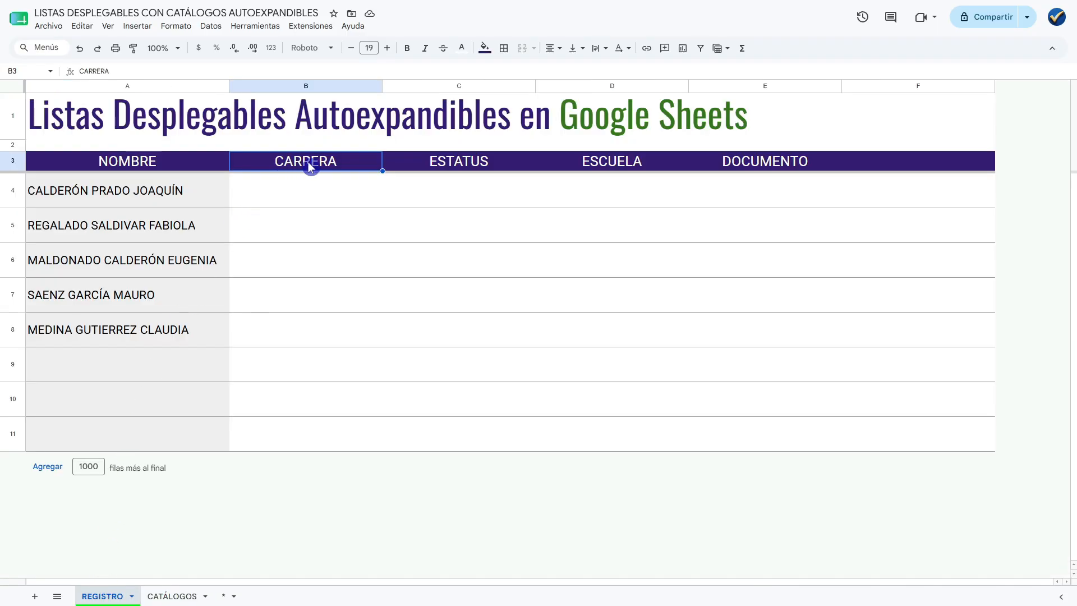
left_click(764, 161)
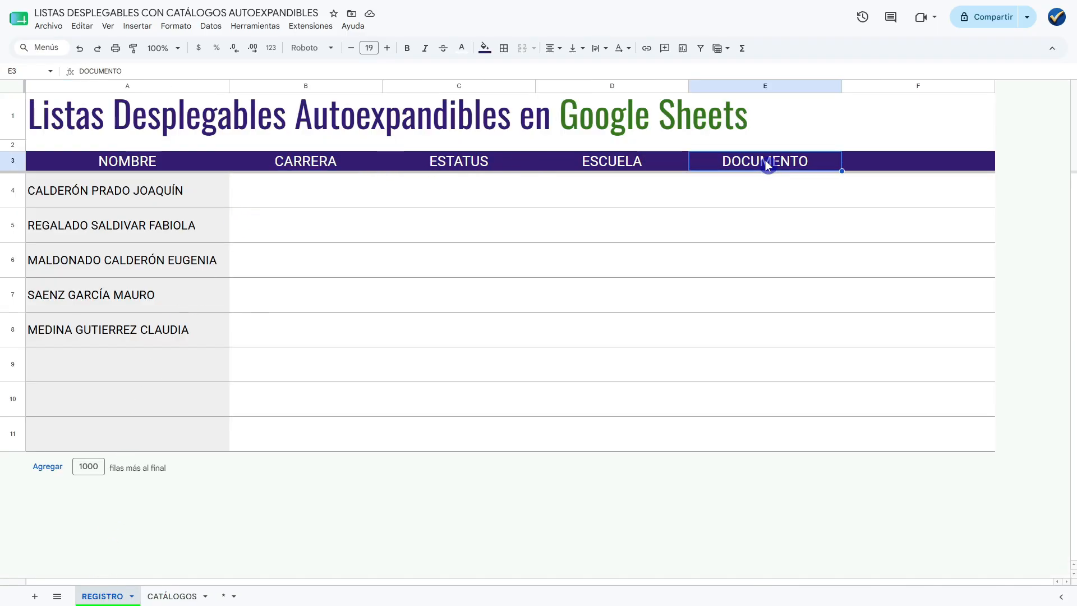
left_click(336, 169)
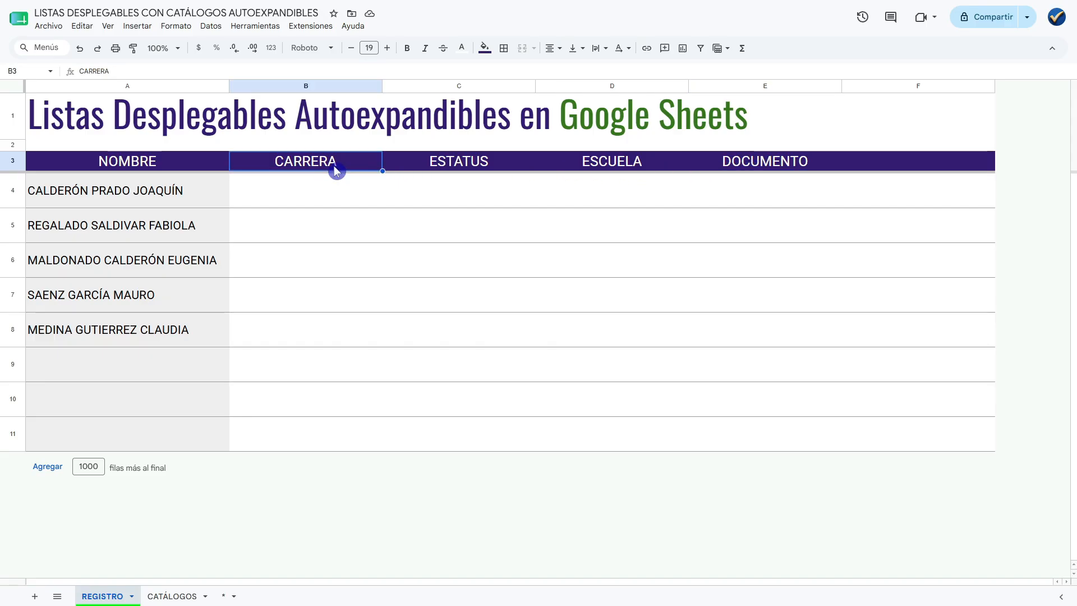
left_click(179, 596)
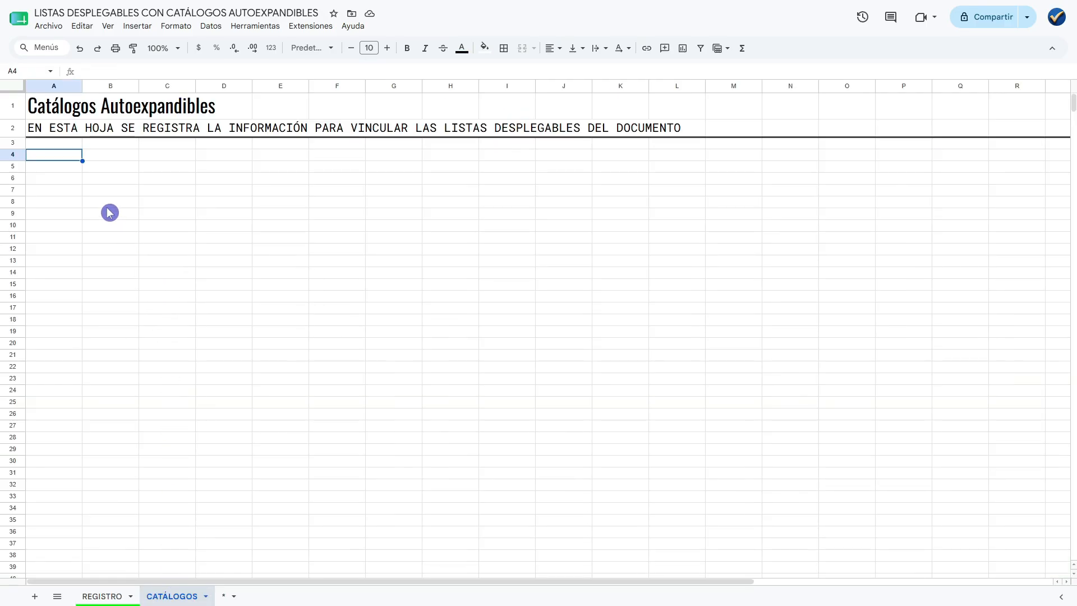
left_click(71, 182)
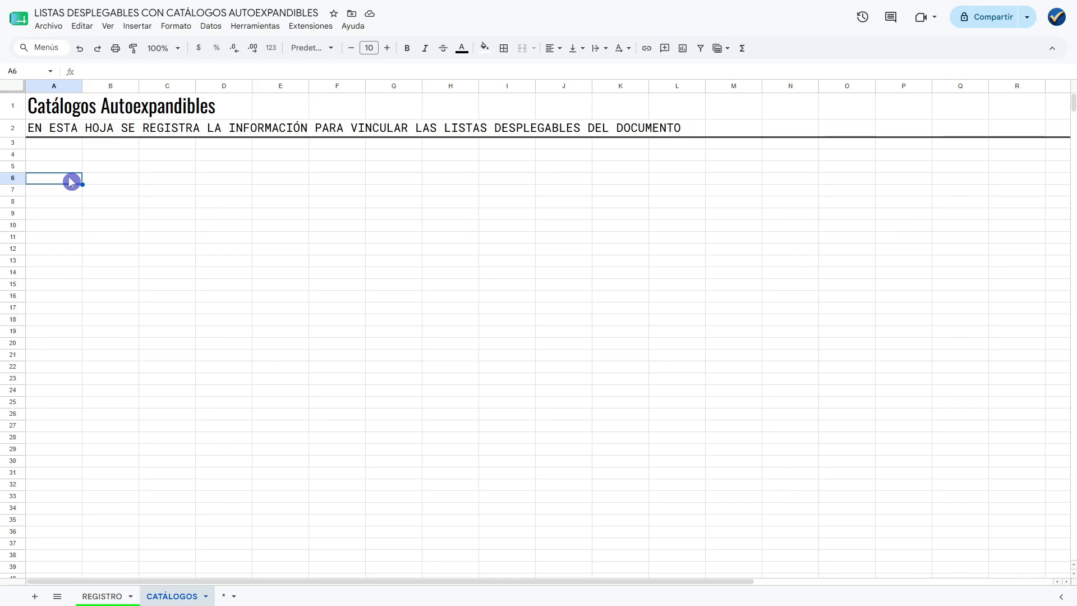
left_click(62, 168)
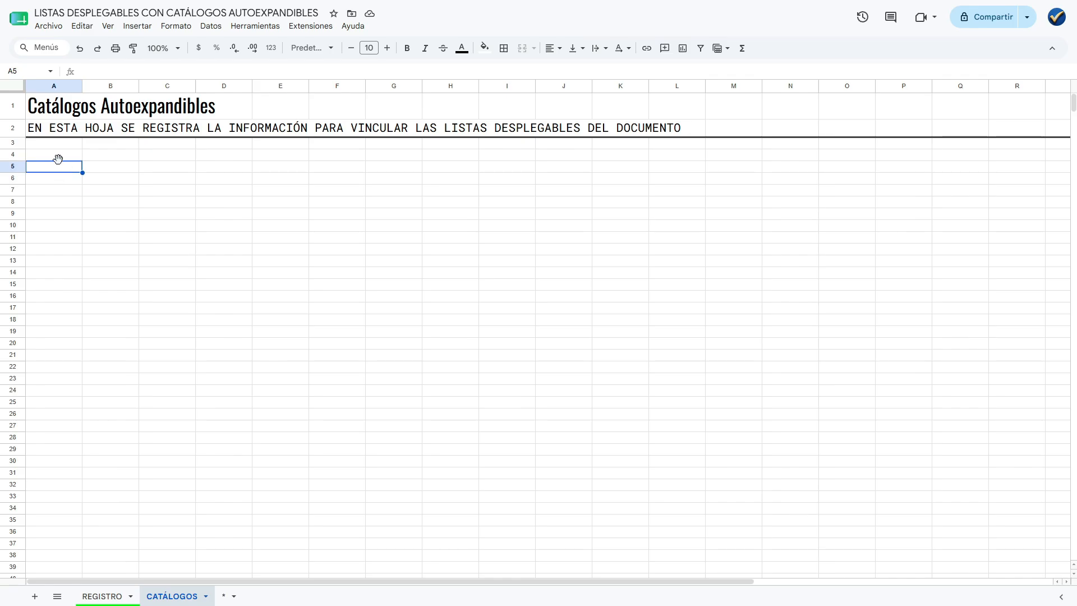
left_click_drag(64, 144, 70, 160)
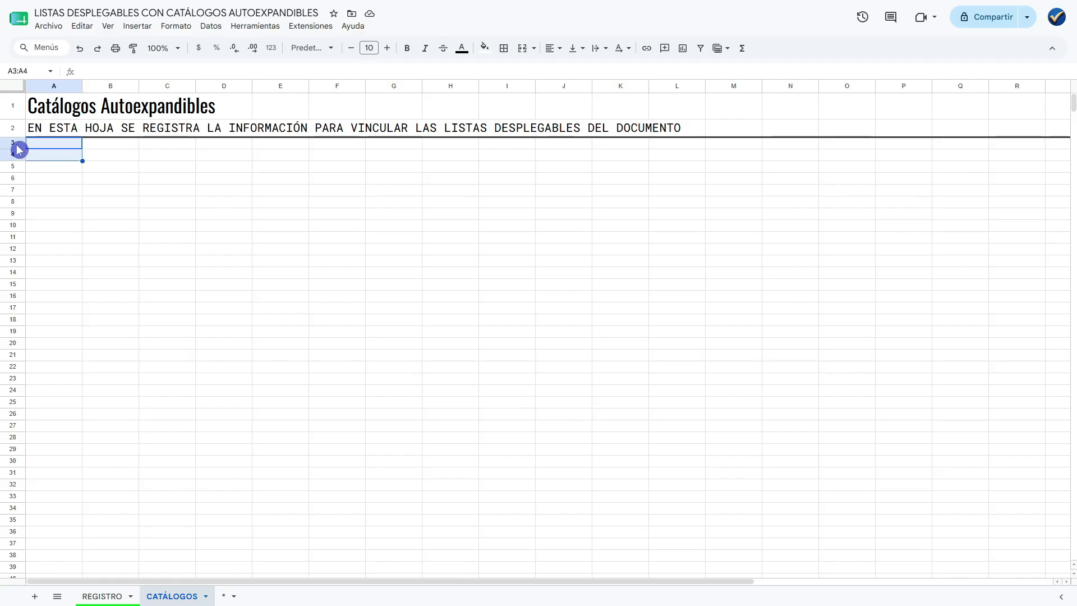
left_click(47, 146)
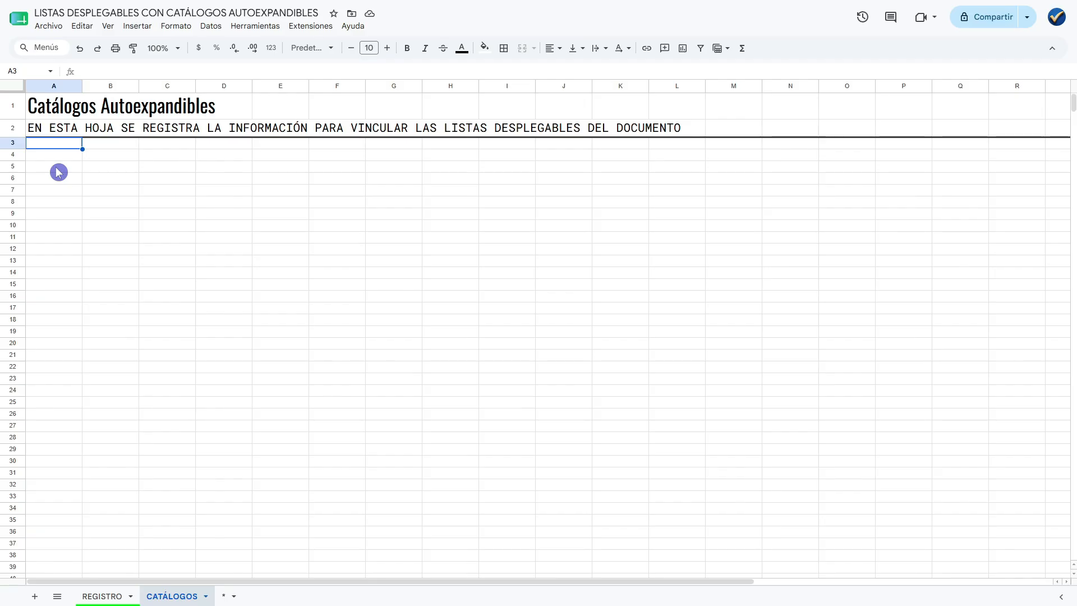
Enter the catalog heading CARRERA in cell A5, leaving rows 3 and 4 empty.
left_click(58, 171)
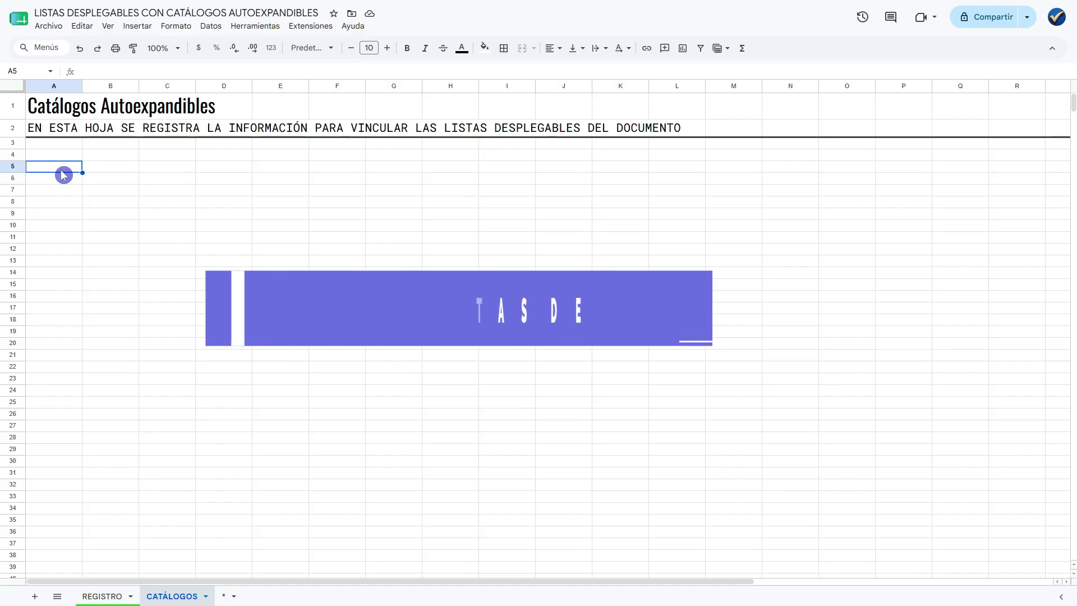
type("CARR")
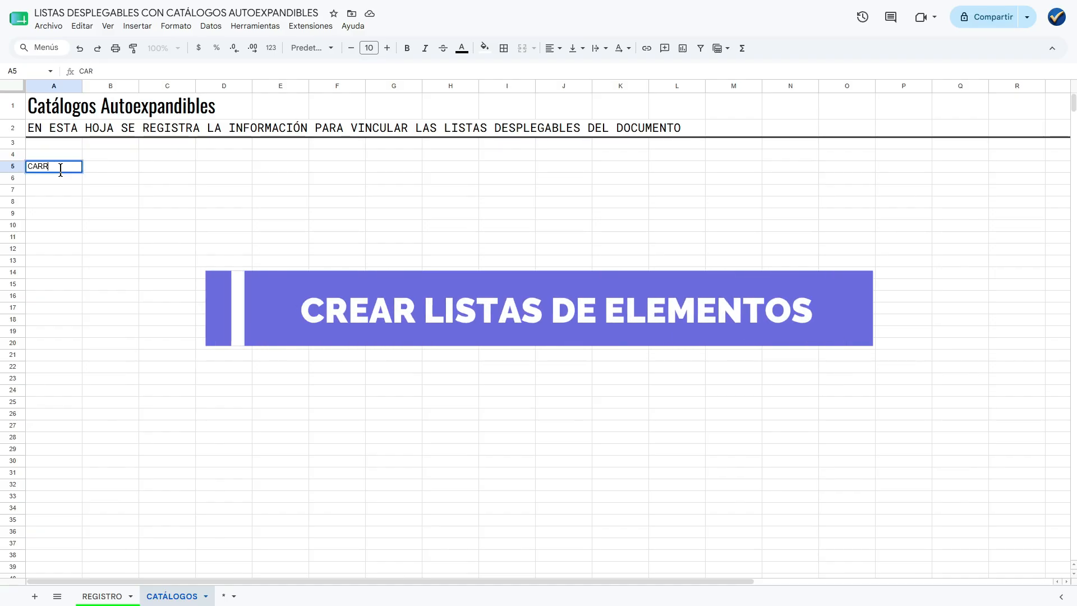
type("ERA")
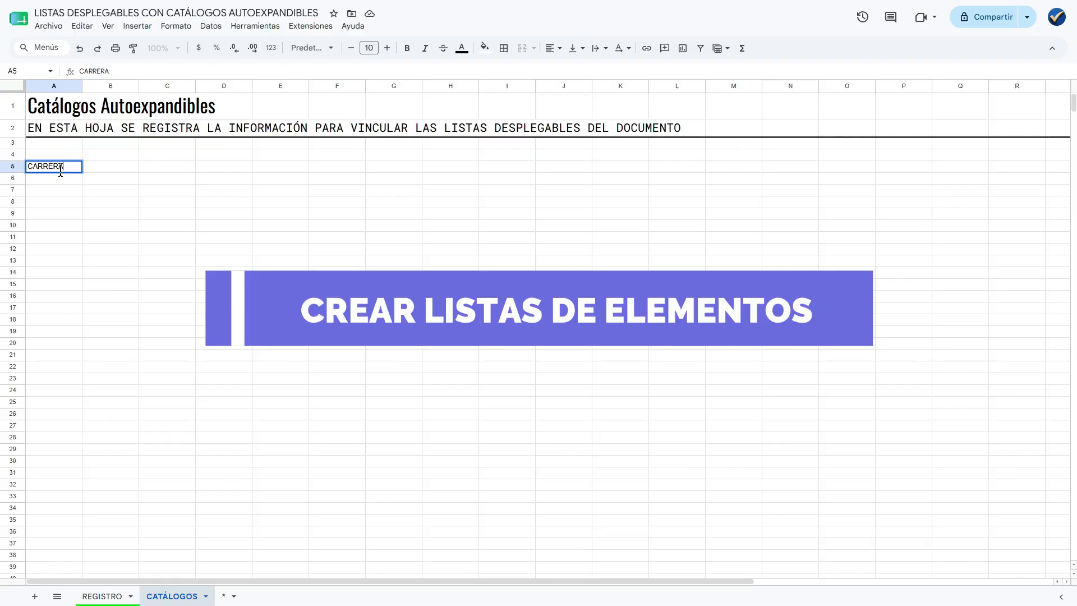
left_click(62, 172)
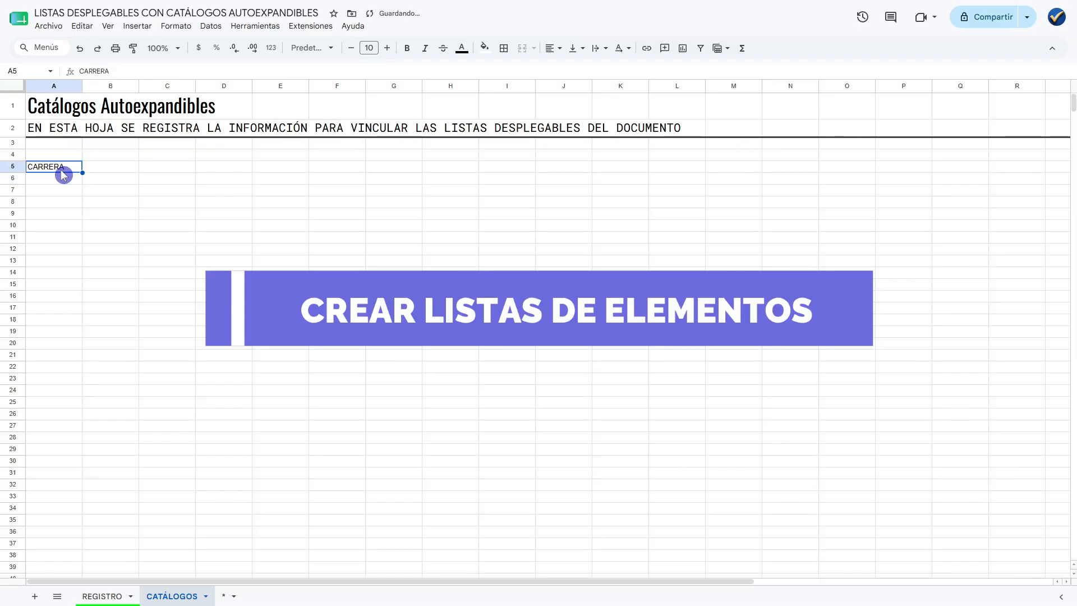
Give the CARRERA heading in A5 a gray fill and make its text bold.
left_click(485, 47)
left_click(550, 88)
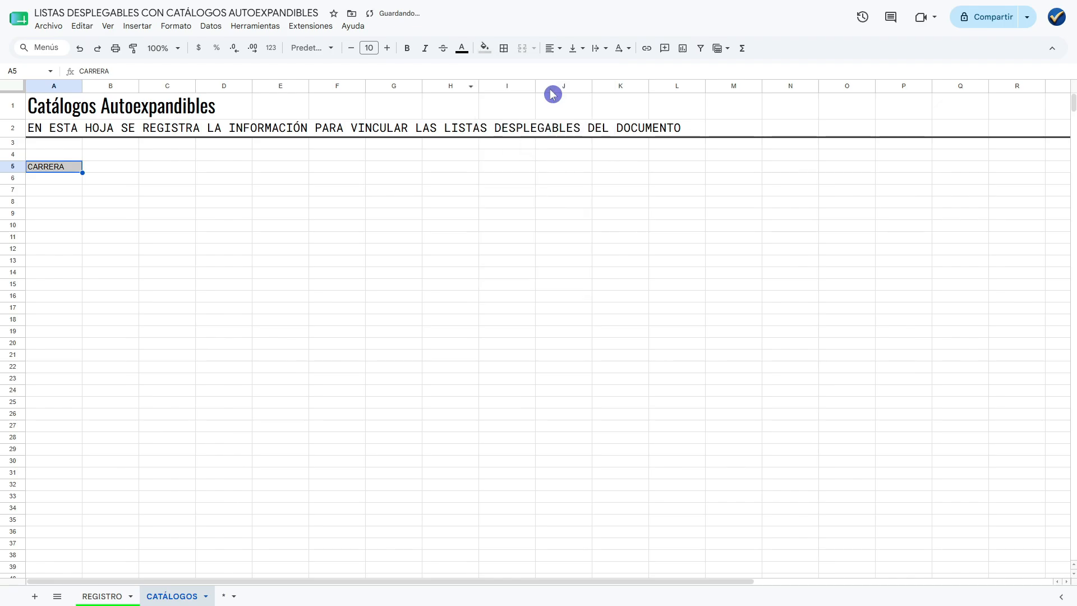
left_click(405, 49)
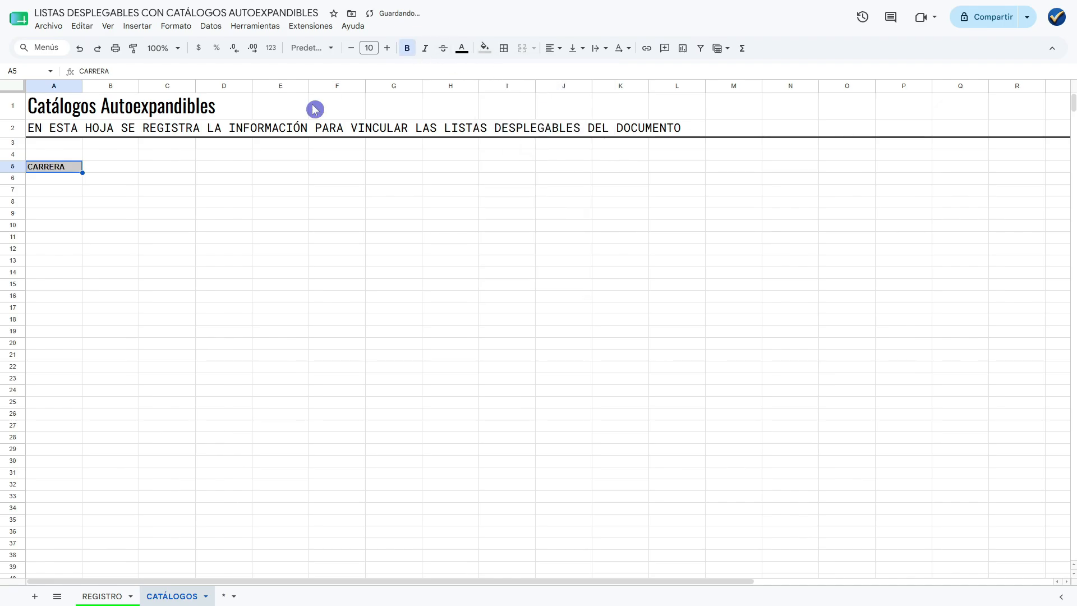
left_click(65, 179)
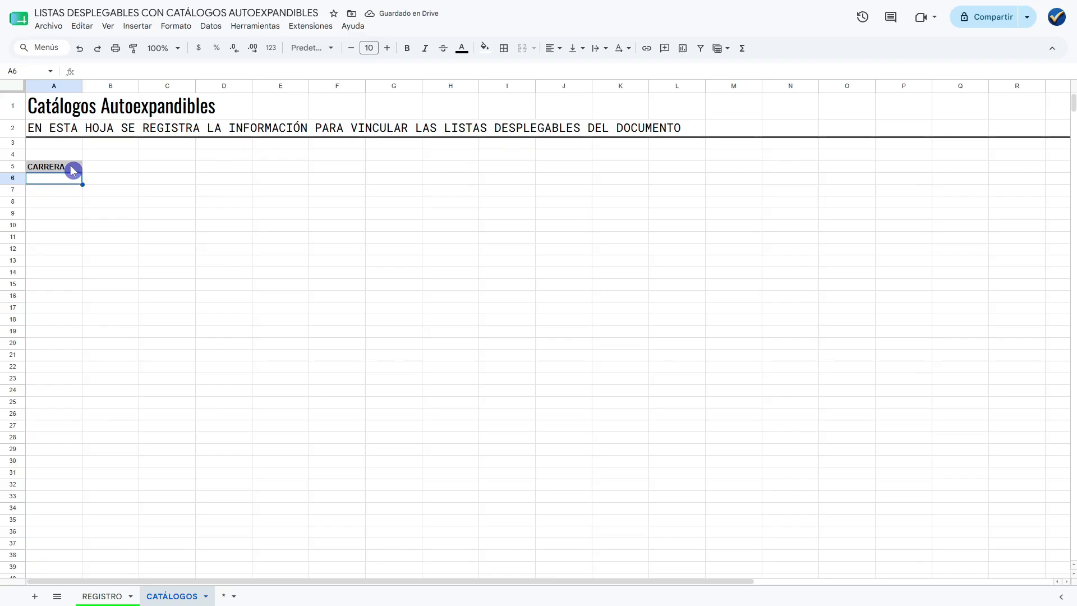
Widen column A to about three times its width and select cell A6 below the heading.
left_click_drag(82, 85, 204, 112)
left_click(86, 193)
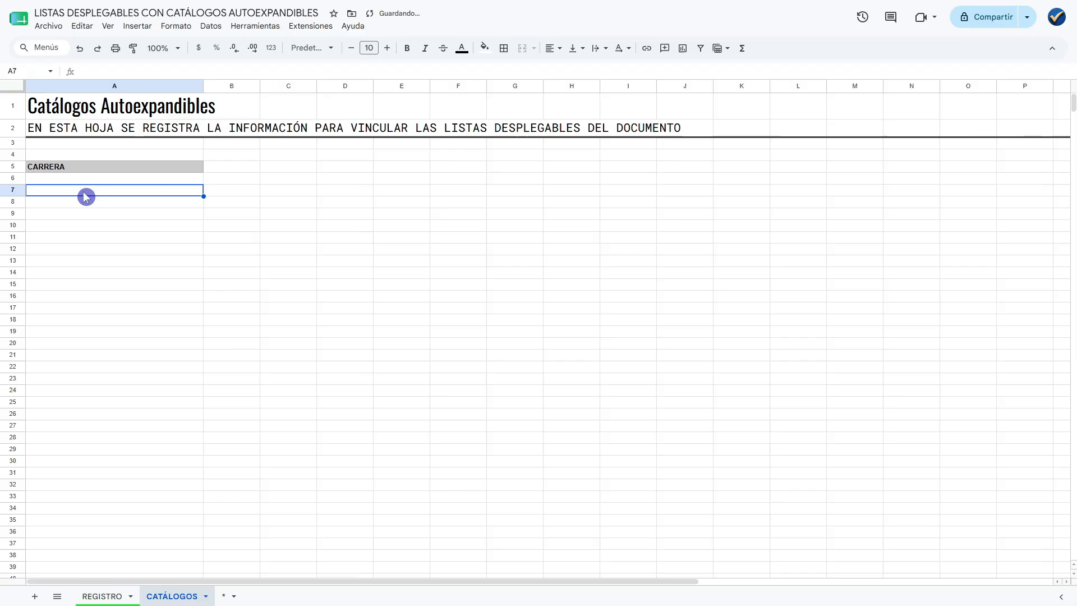
left_click(87, 182)
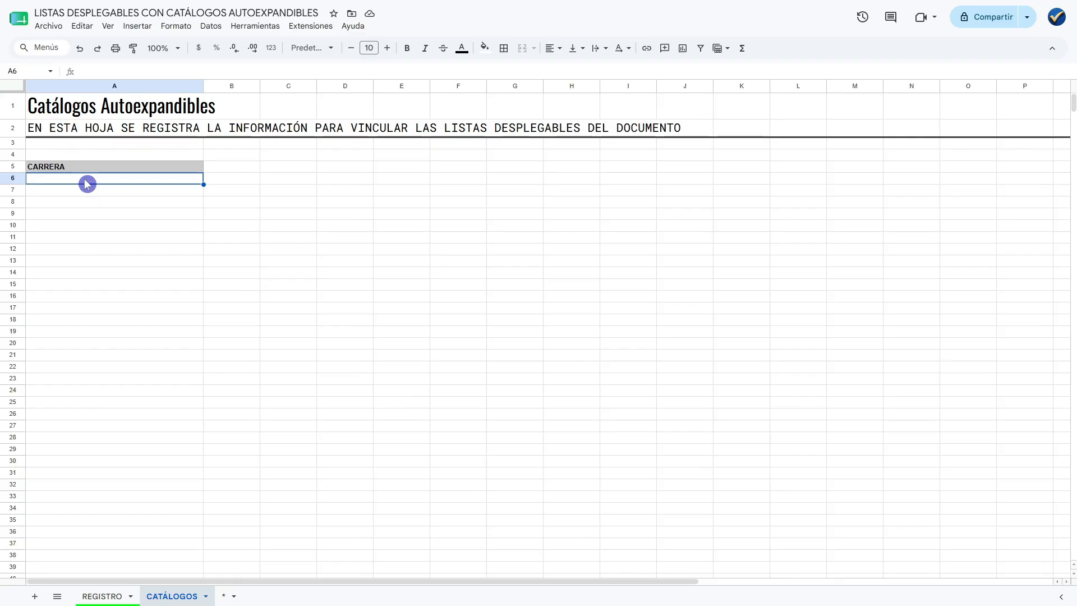
Enter a LICENCIATURAS separator with a run of underscores on each side in A6, and widen column A to fit it.
double_click(87, 184)
type("________")
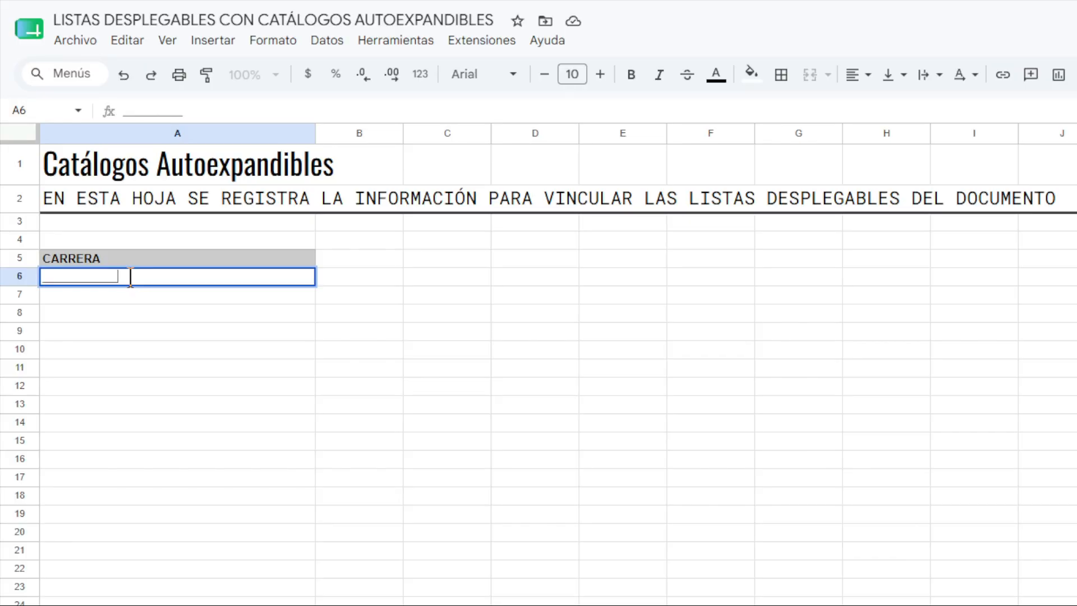
type(" LICENCIA")
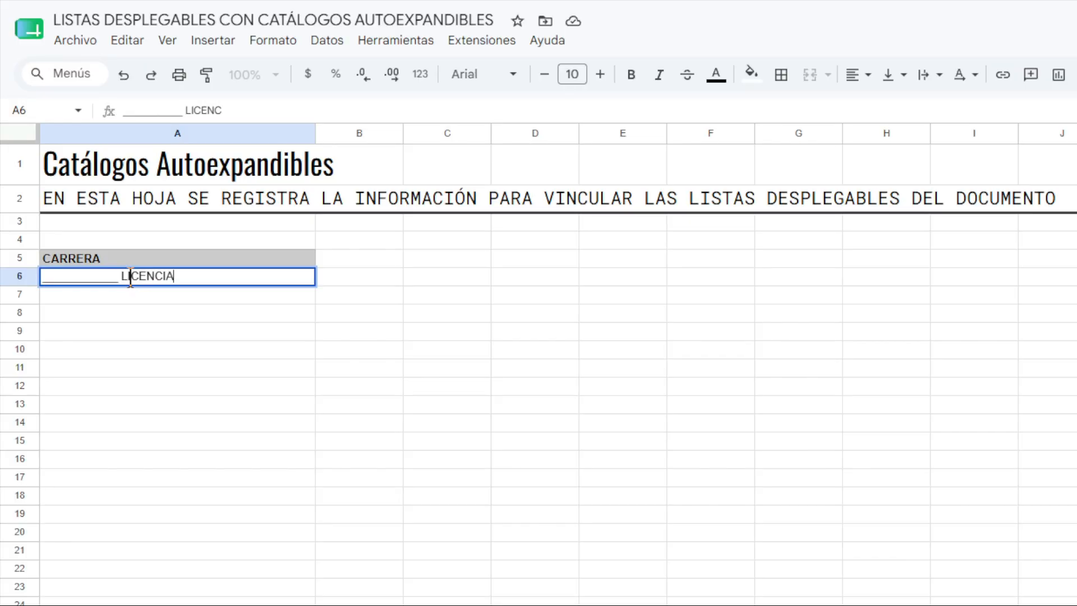
type("TURAS")
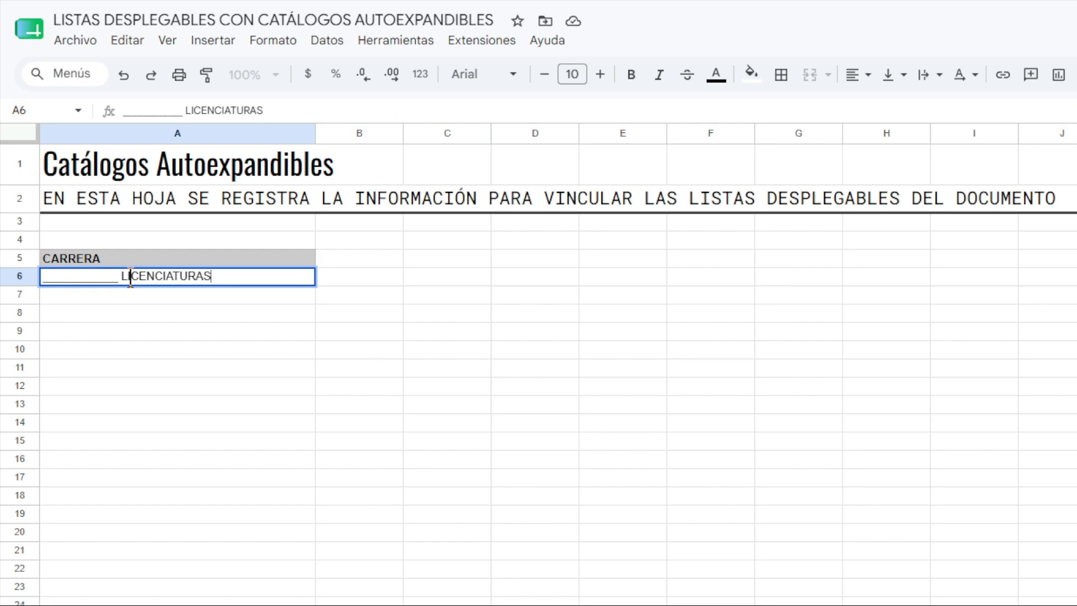
type(" ________________")
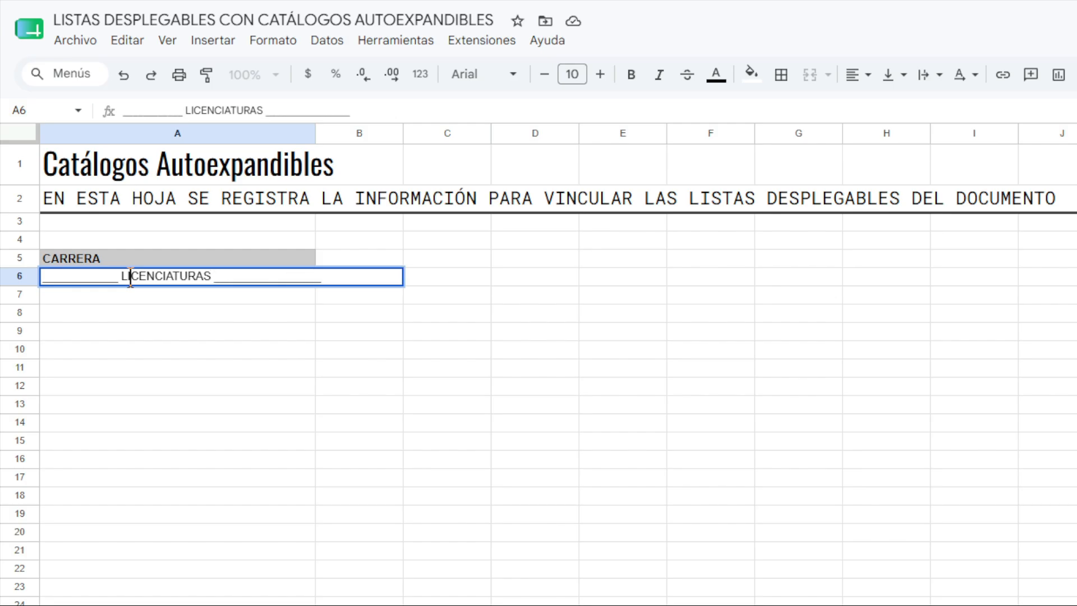
left_click(188, 282)
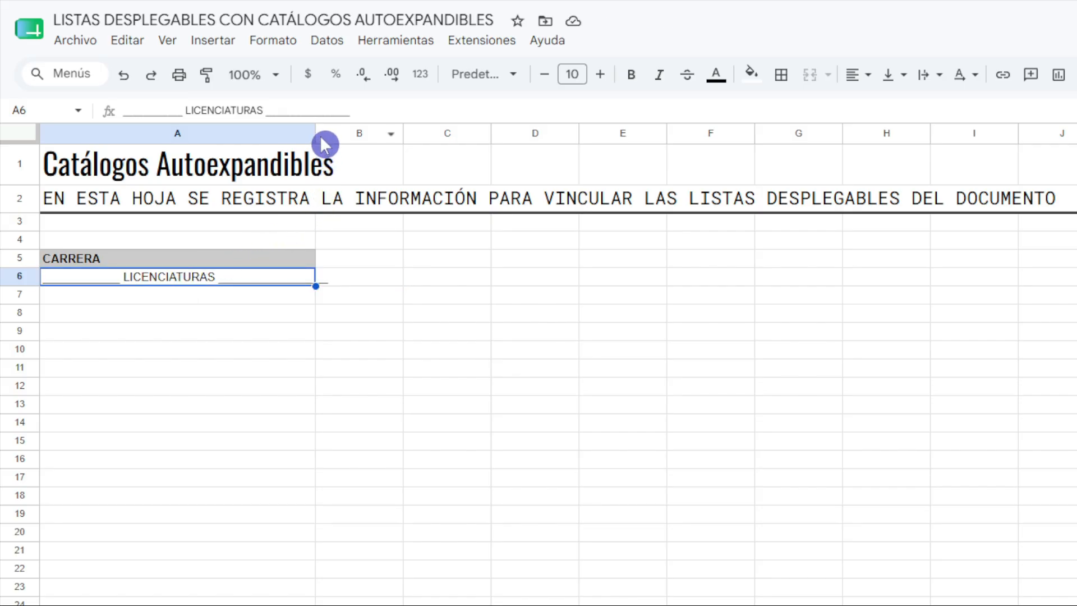
left_click_drag(316, 133, 376, 163)
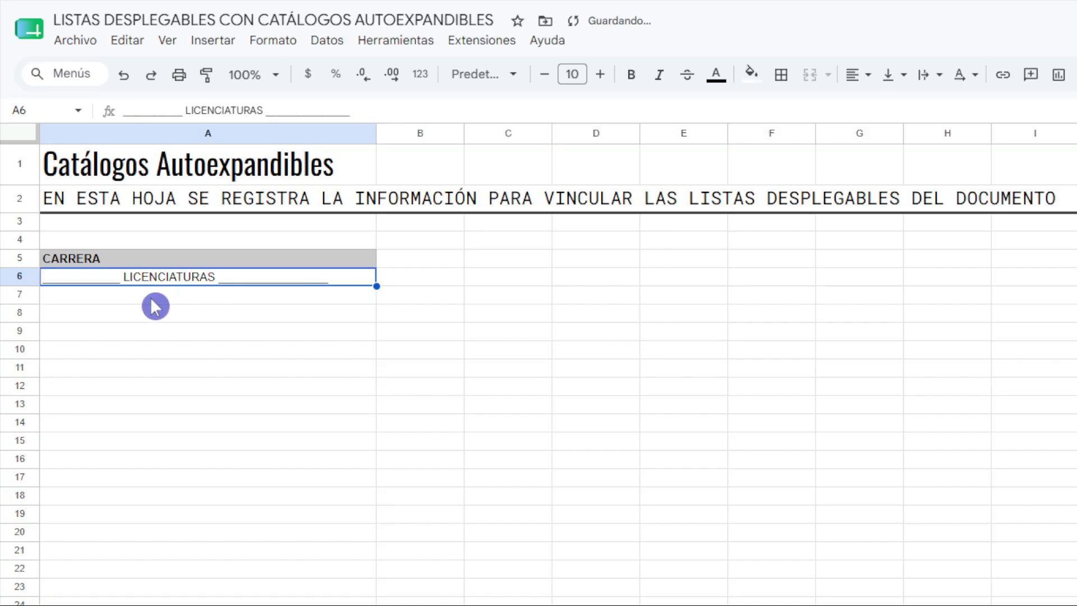
Insert a space between each letter of LICENCIATURAS in the A6 separator.
double_click(130, 275)
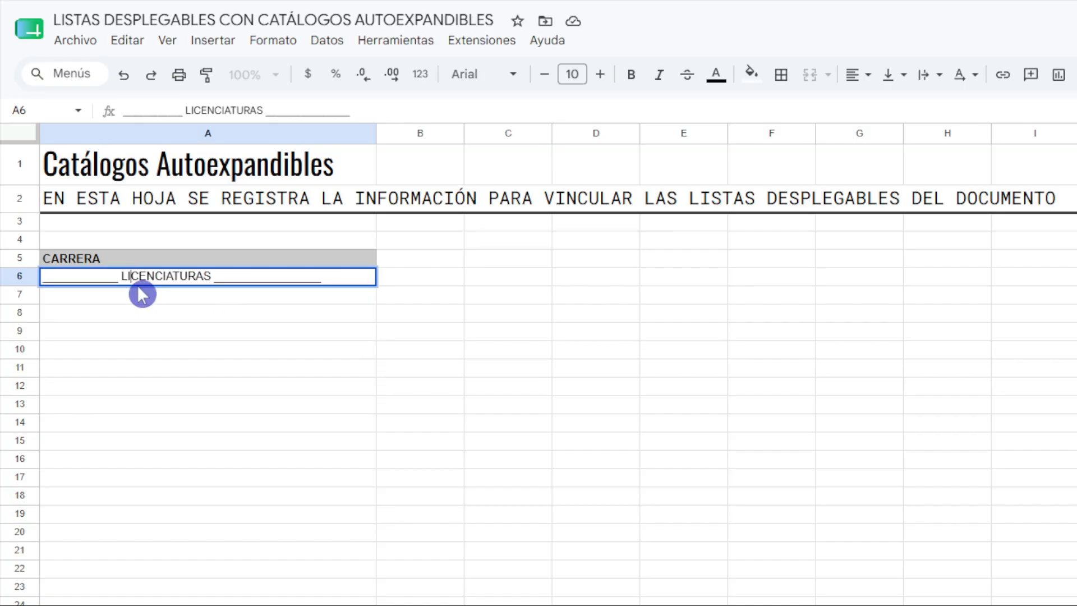
key("space")
key("Right")
key("space")
key("Right")
key("space")
key("Right")
key("space")
key("Right")
key("space")
key("Right")
key("space")
key("Right")
key("space")
key("Right")
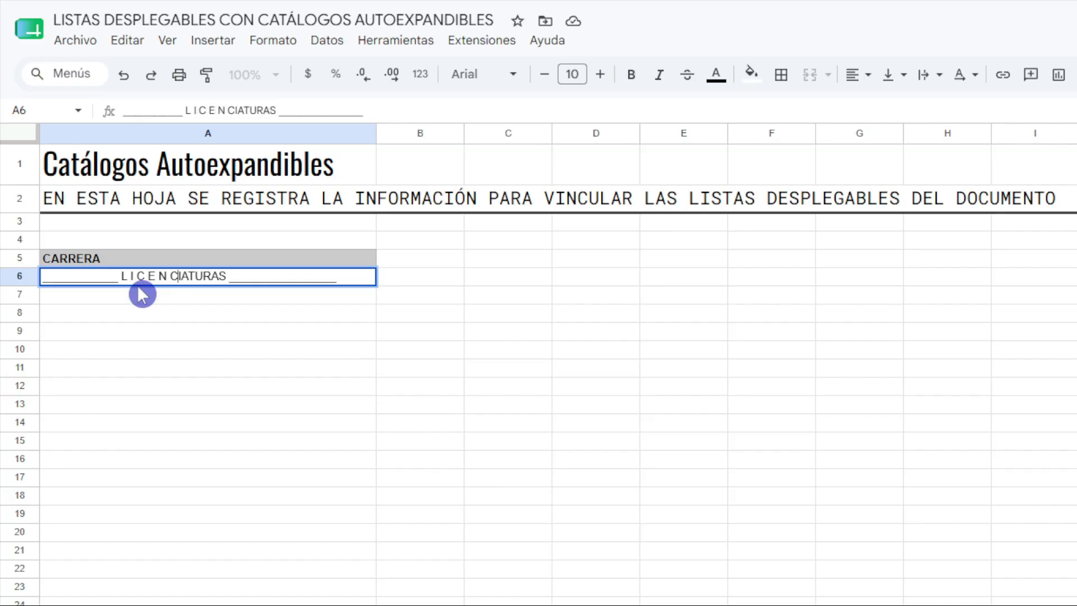
key("space")
key("Right")
key("space")
key("Right")
key("space")
key("Right")
key("space")
key("Right")
key("space")
key("Right")
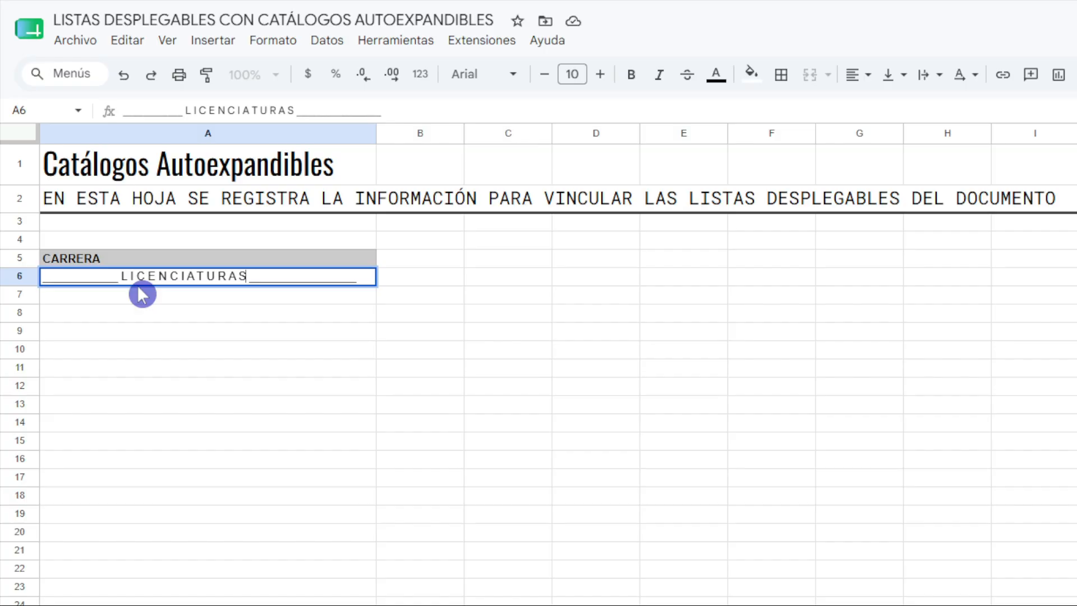
key("Return")
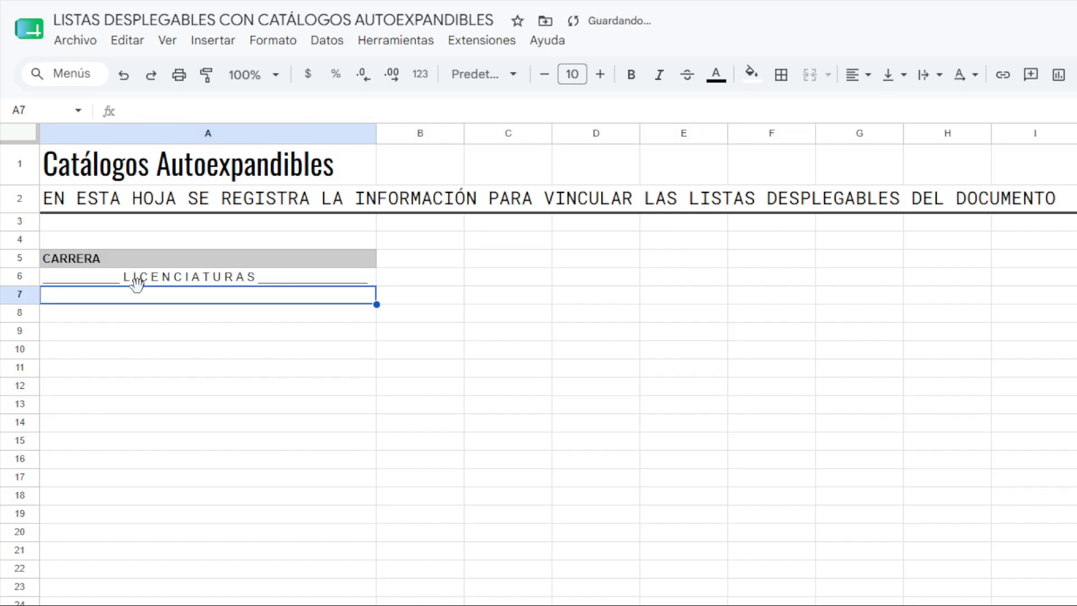
Enter Lic. en Administración in A7 and Lic. en Derecho in A8 under the LICENCIATURAS separator.
left_click(142, 294)
type("Lic.")
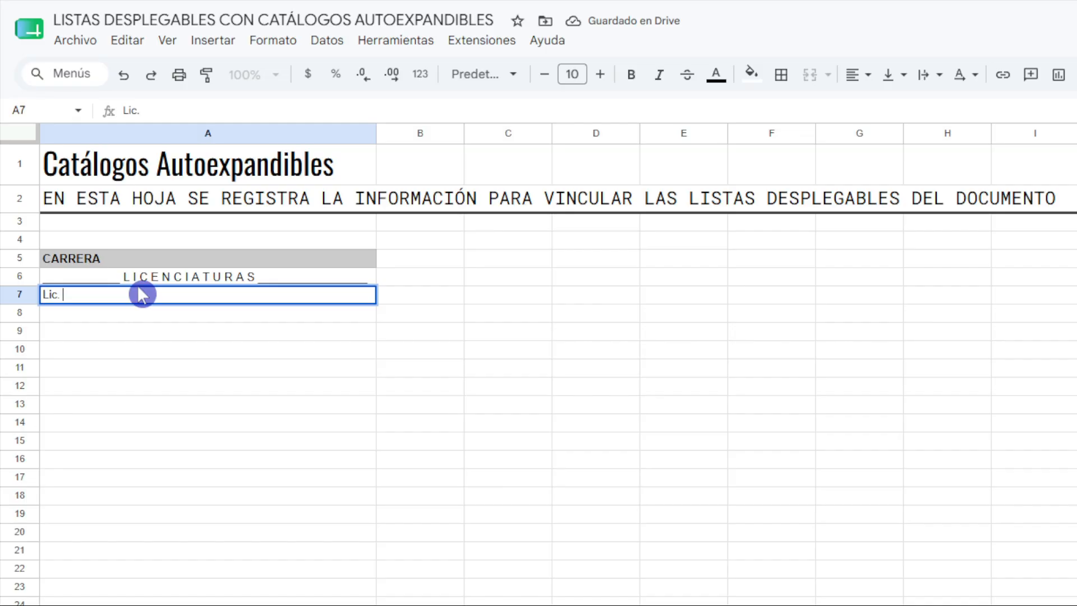
type(" en Administración")
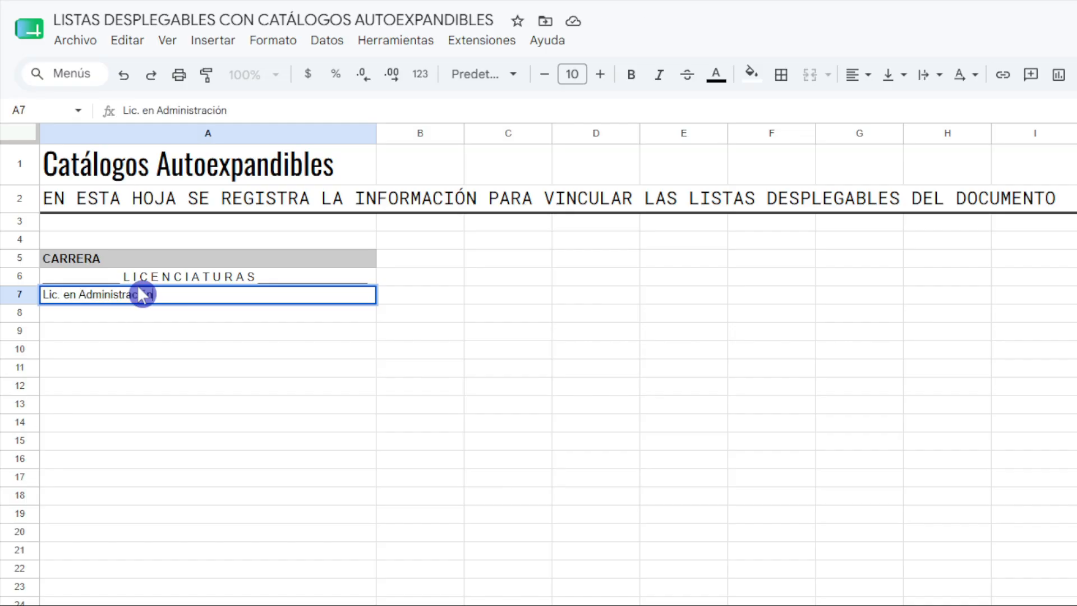
key("Return")
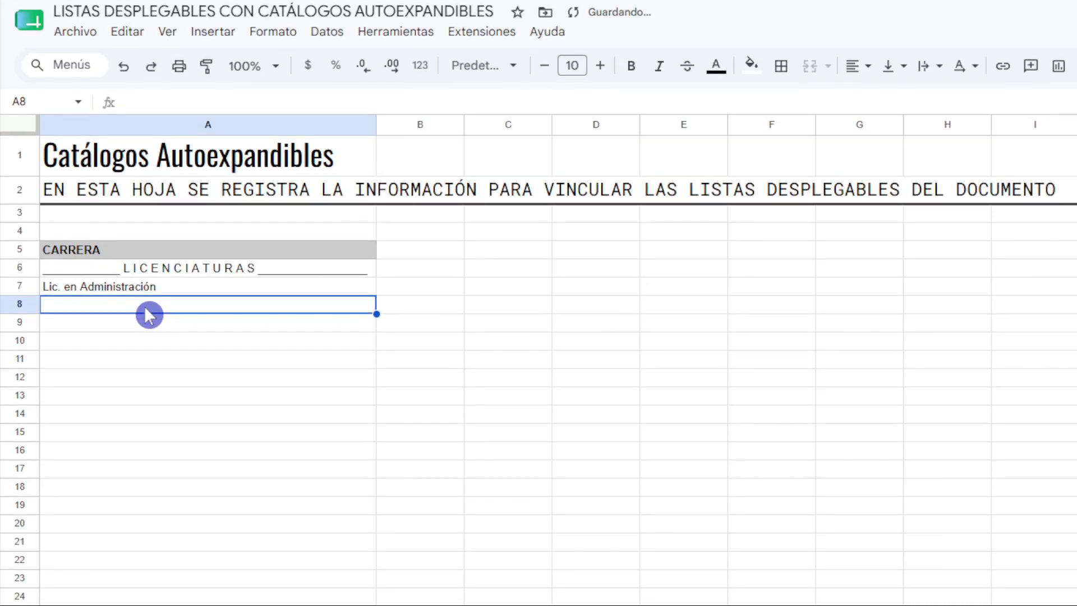
type("Lic. e")
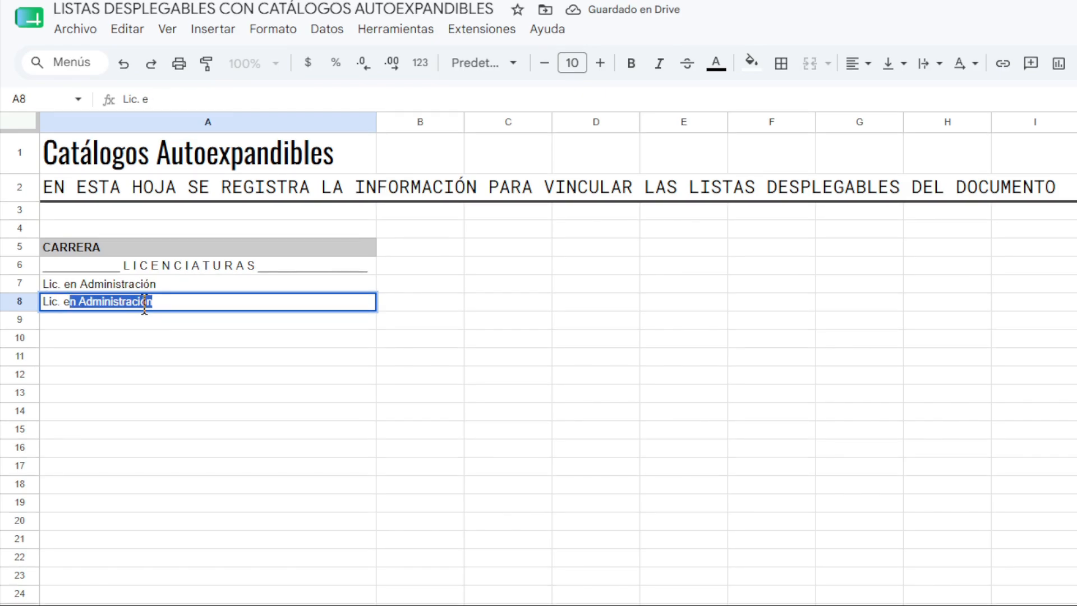
type("n Derecho")
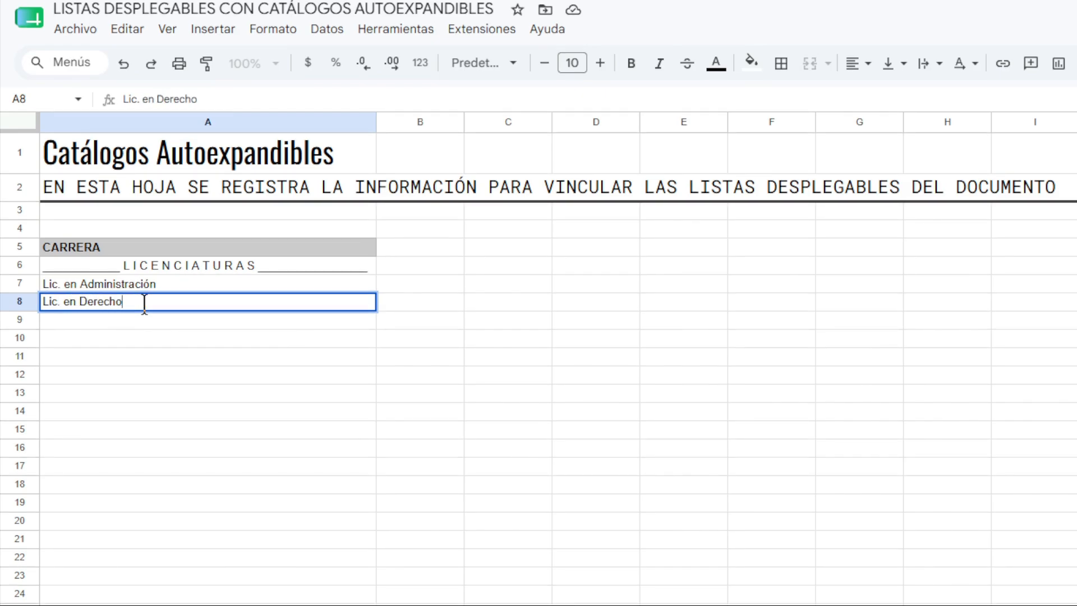
key("Return")
Add Lic. en Contaduría in A9 and Lic. en Nutrición in A10 to the CARRERA list.
type("Lic.")
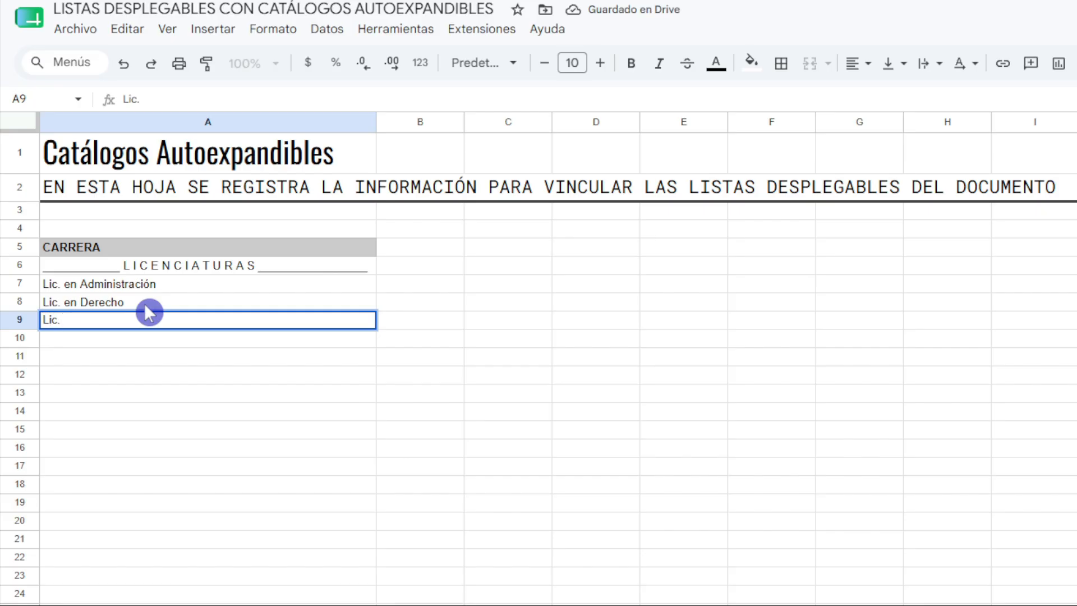
type(" en Contaduría")
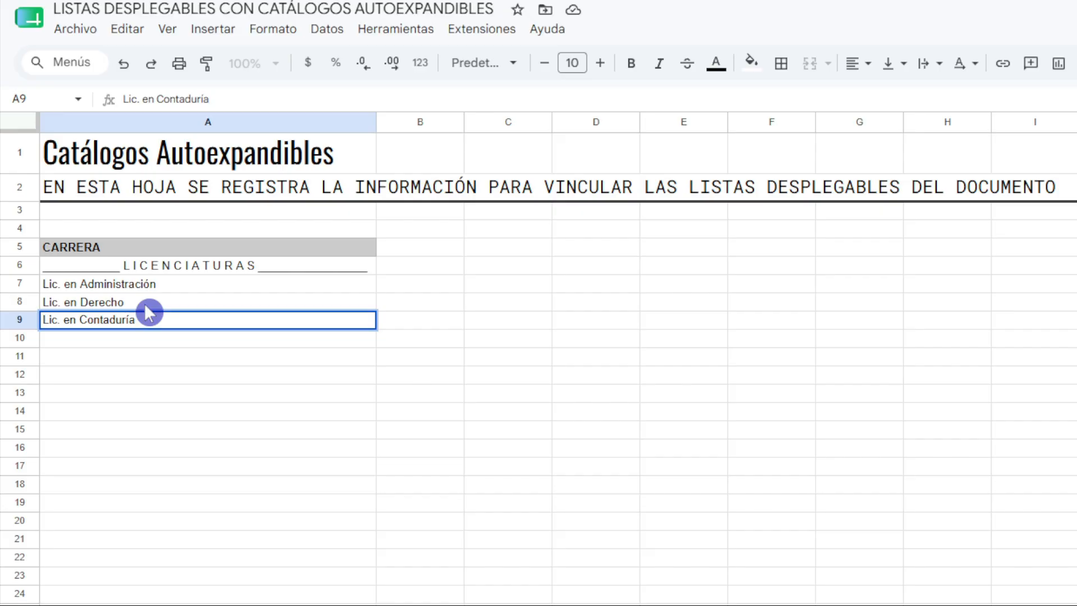
key("Return")
type("L")
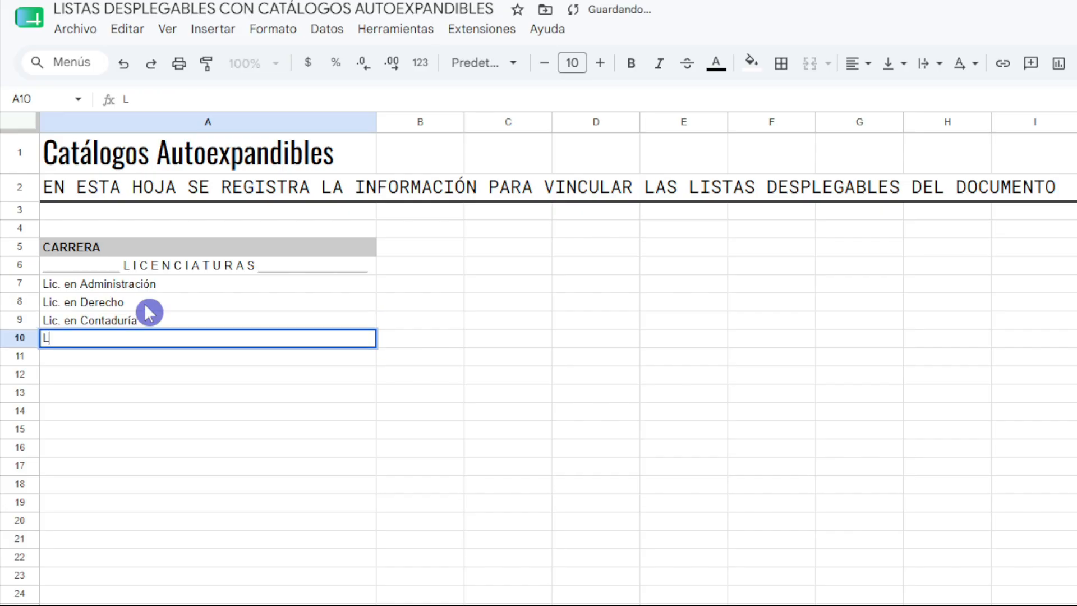
type("ic. en N")
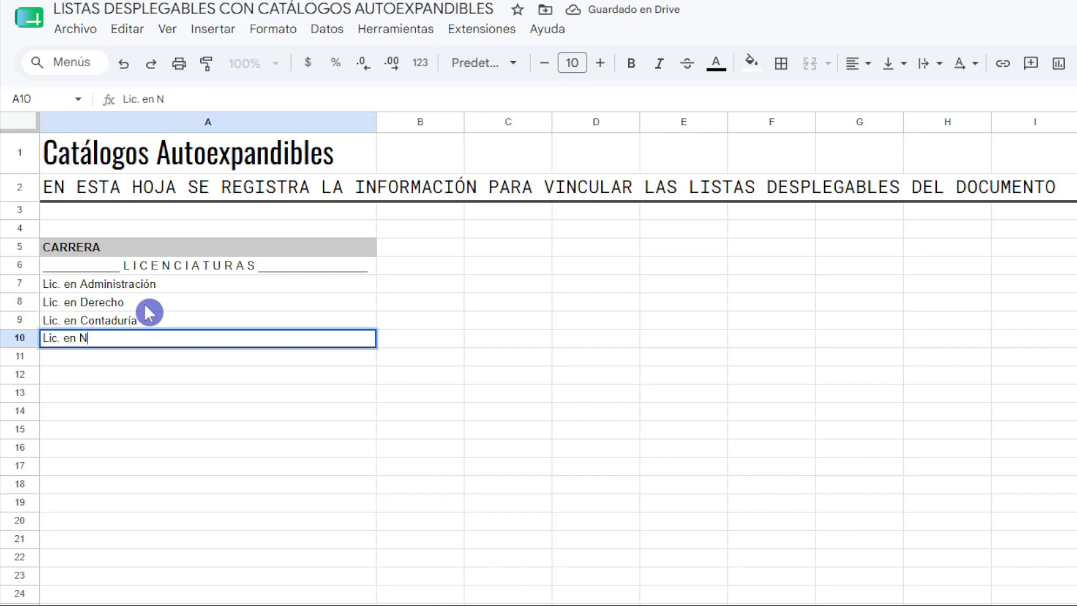
type("utrición")
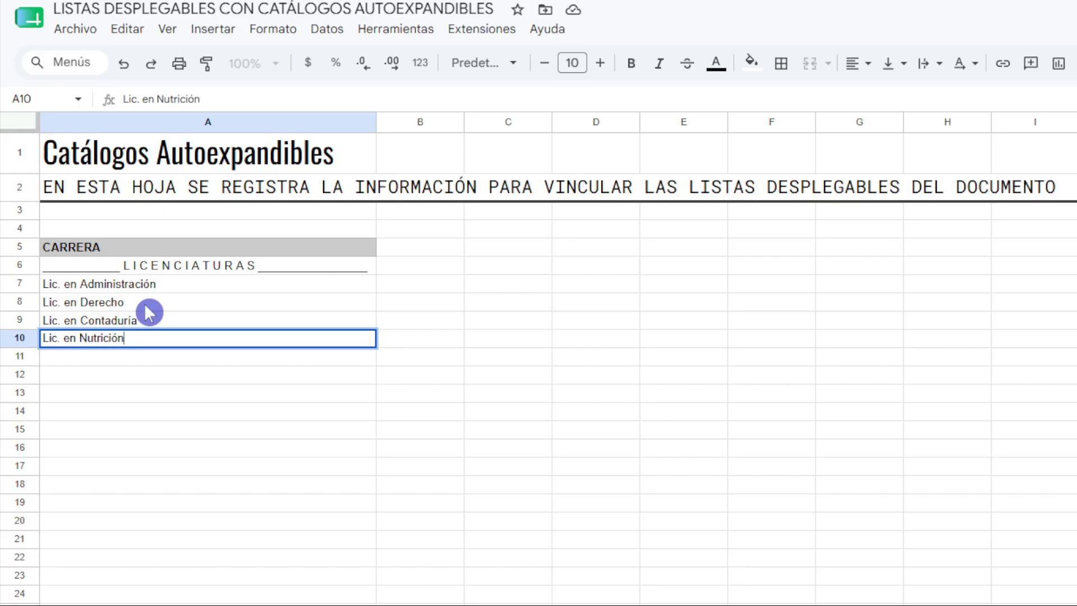
key("Return")
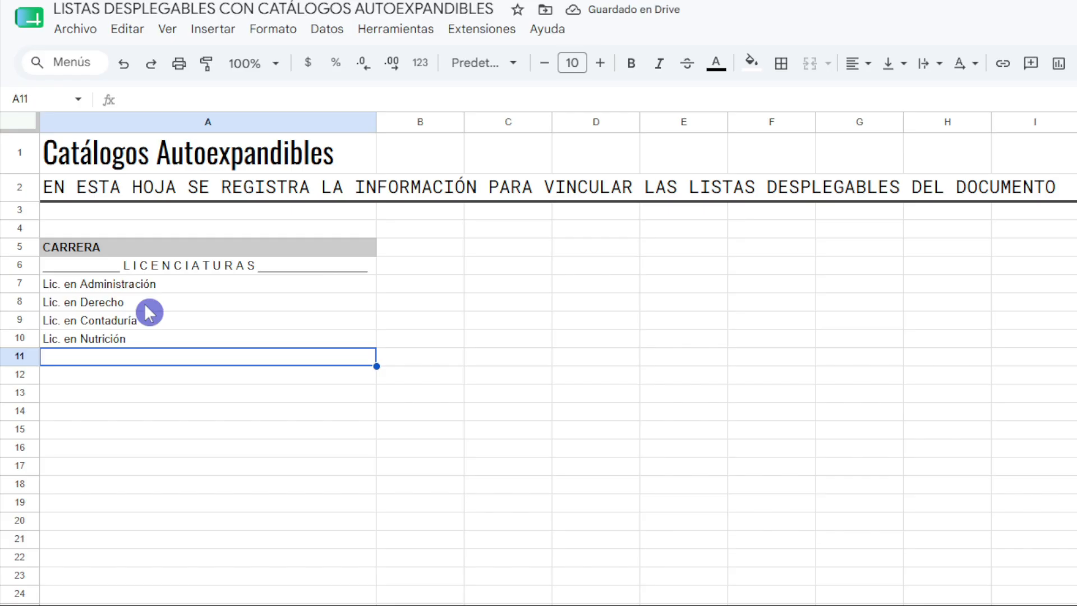
Enter an INGENIERÍAS separator with a run of underscores on each side in A11.
type("__________")
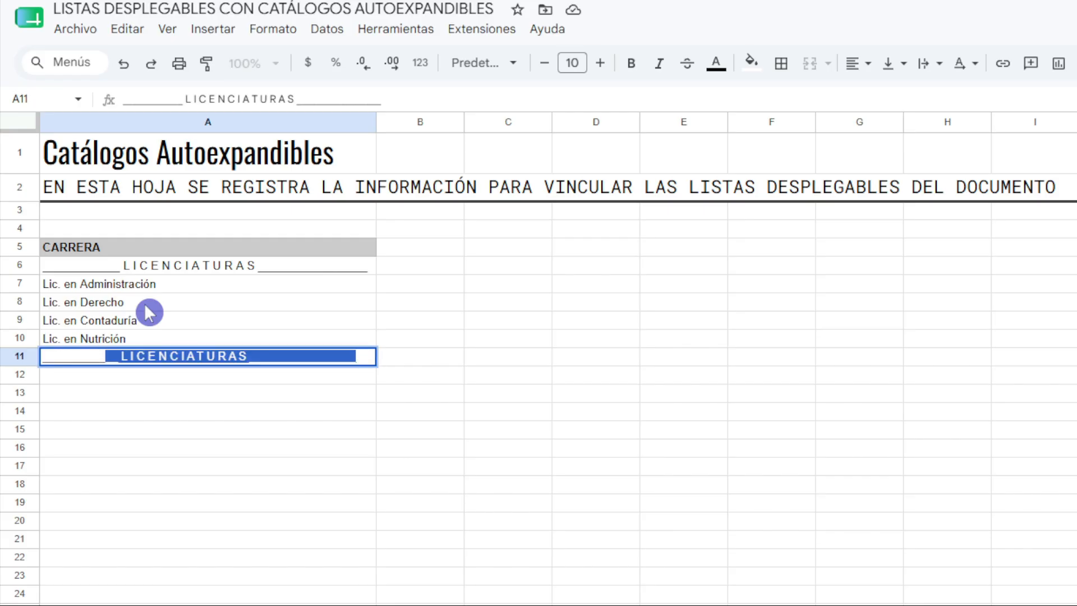
type(" INGEN")
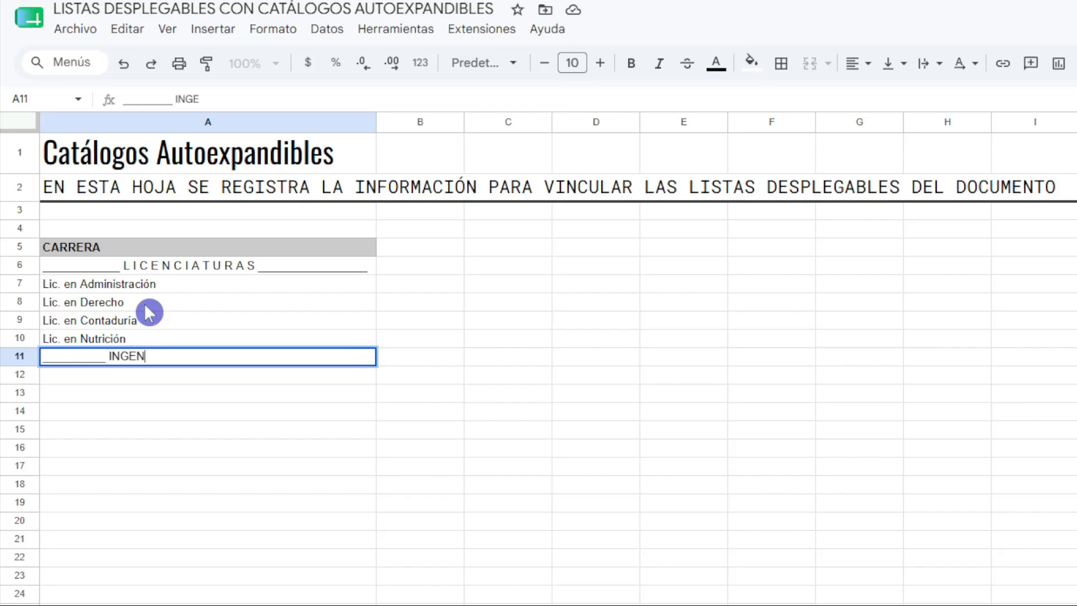
type("IERÍAS ____________________")
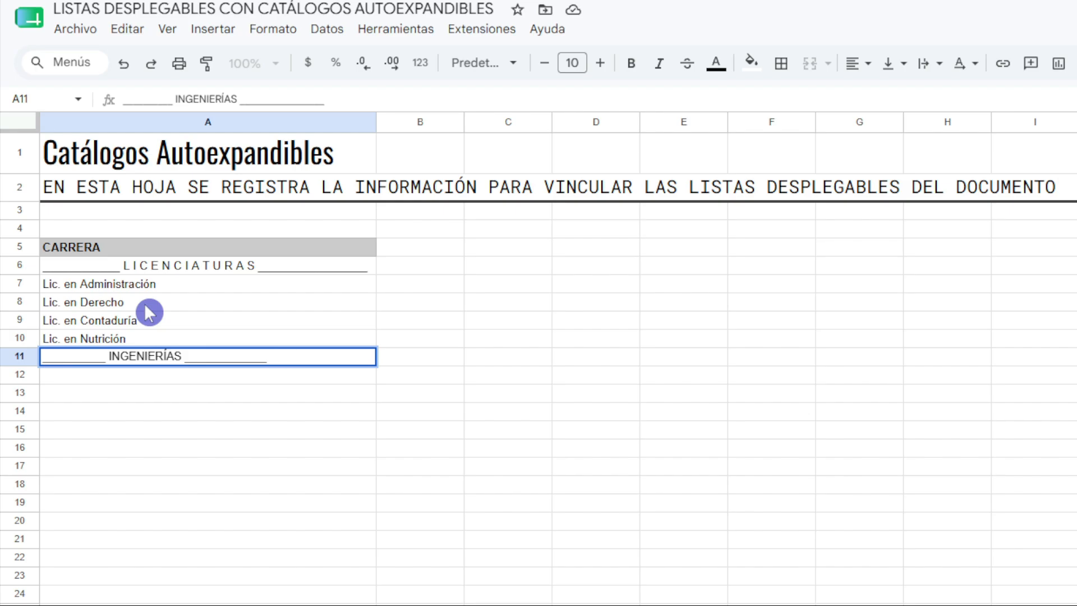
key("BackSpace")
key("Return")
Insert a space between each letter of INGENIERÍAS in the A11 separator.
key("Up")
key("F2")
key("ctrl+Left")
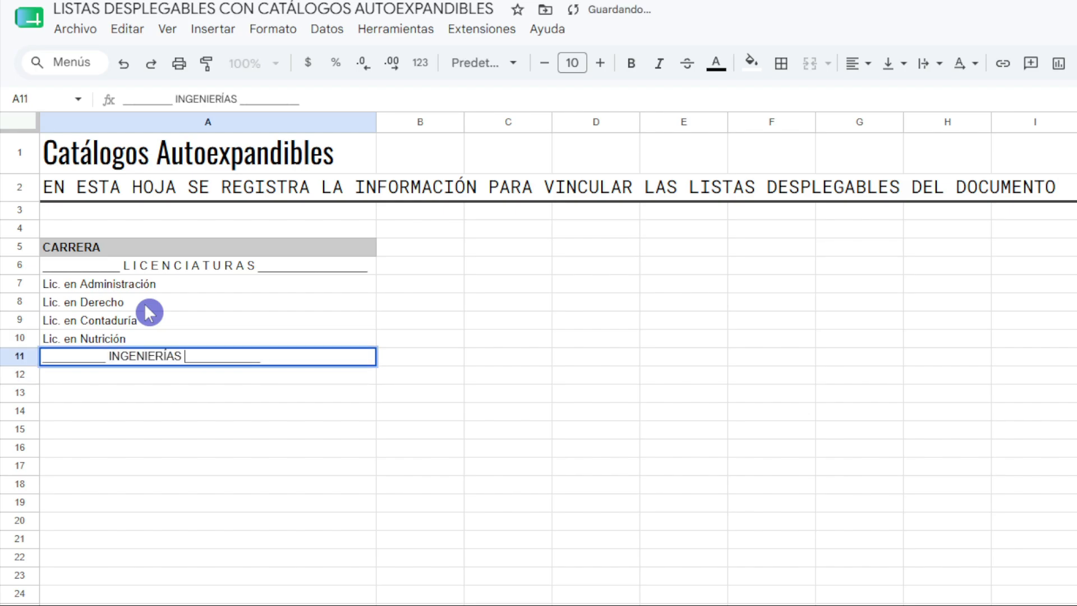
key("Right")
key("space")
key("Right")
key("space")
key("Right")
key("space")
key("Right")
key("space")
key("Right")
key("space")
key("Right")
key("space")
key("Right")
key("space")
key("Right")
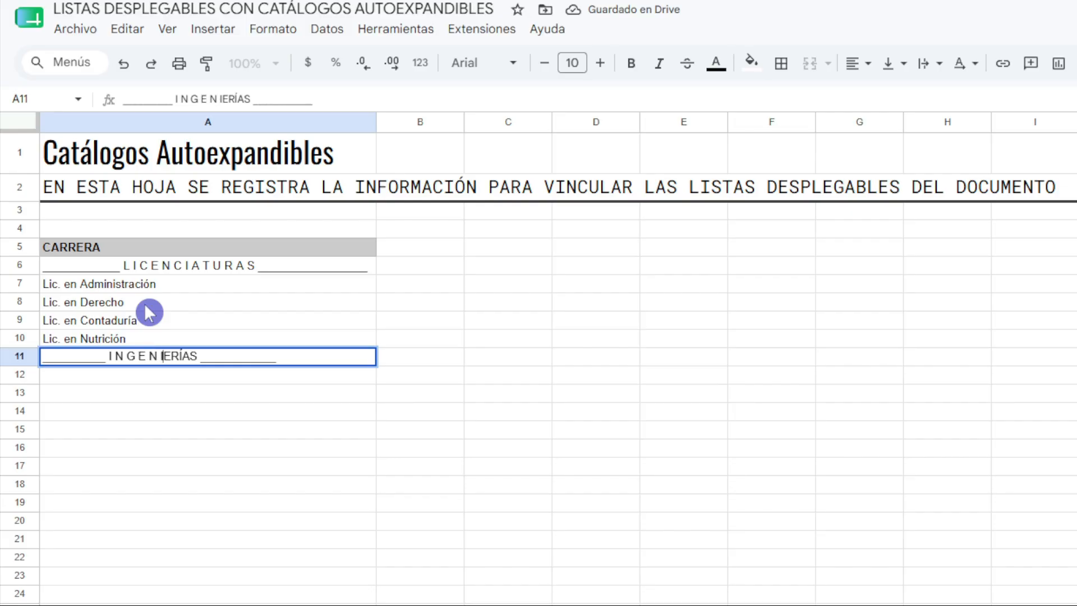
key("space")
key("Right")
key("space")
key("Right")
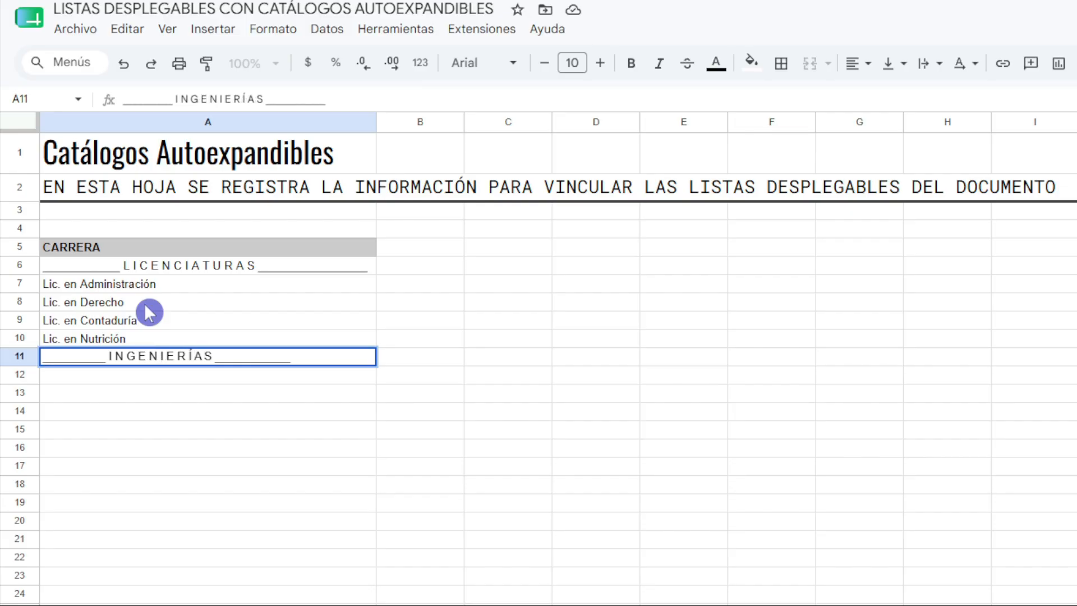
key("Return")
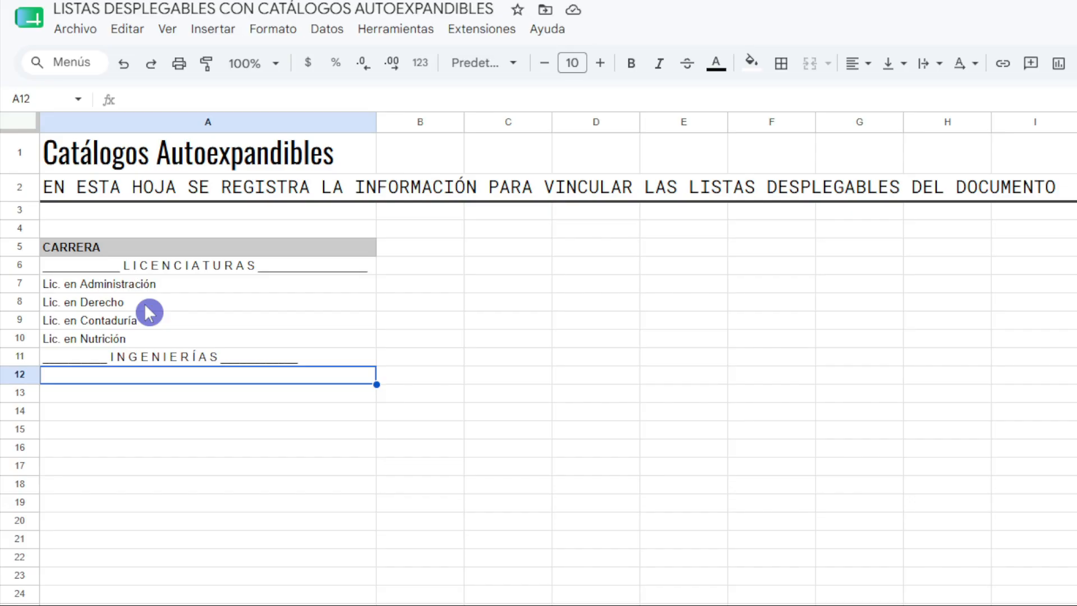
List Ing. en Sistemas, Ing. Industrial and Ing. Mecánica in A12 to A14 under the INGENIERÍAS separator.
key("Return")
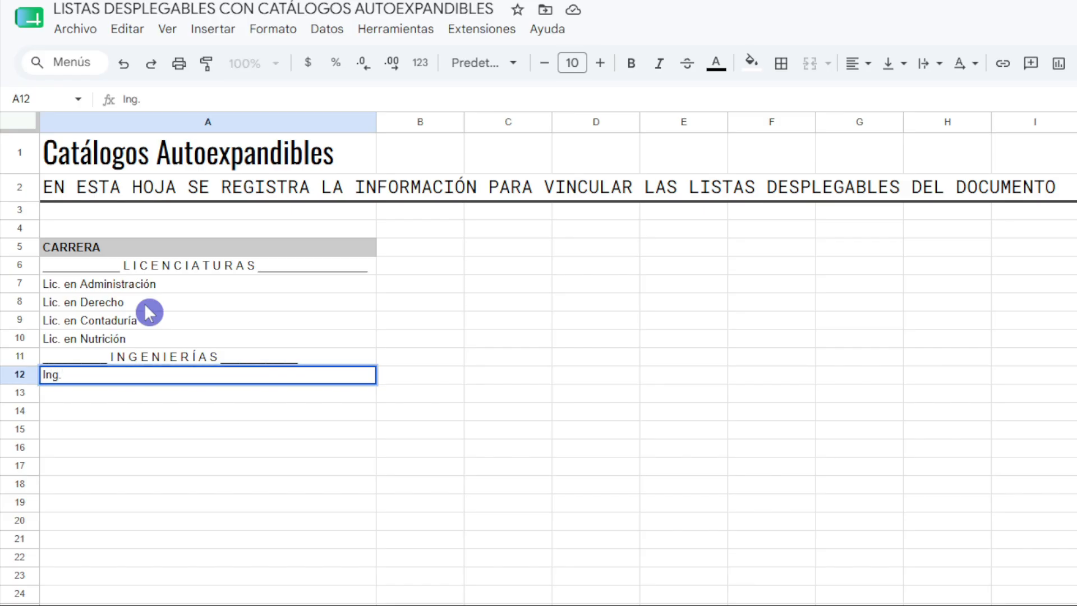
type("Ing. en Sistemas")
key("Return")
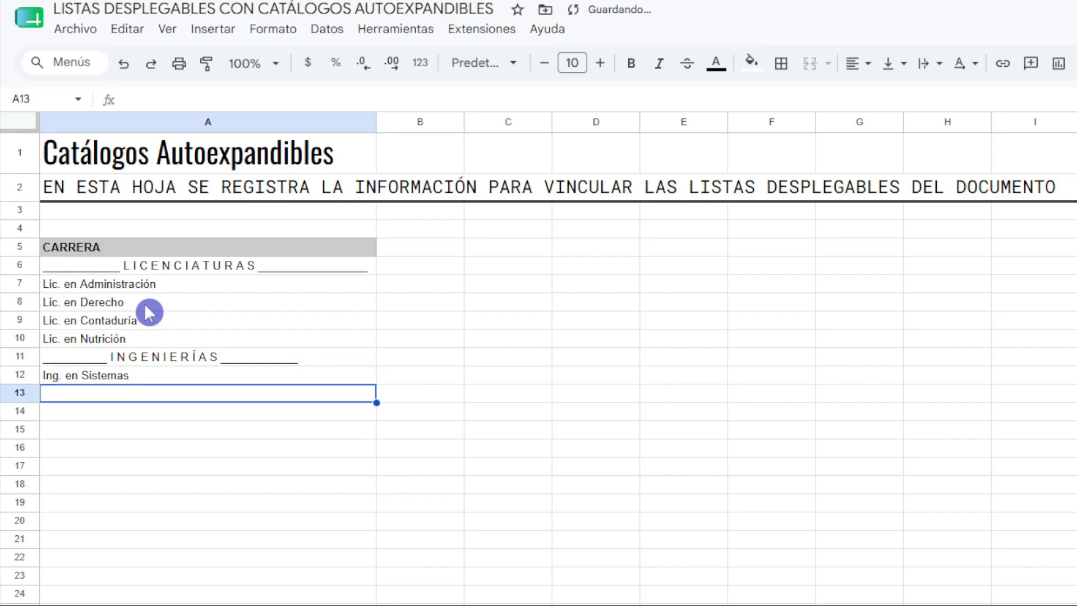
type("Ing. Industrial")
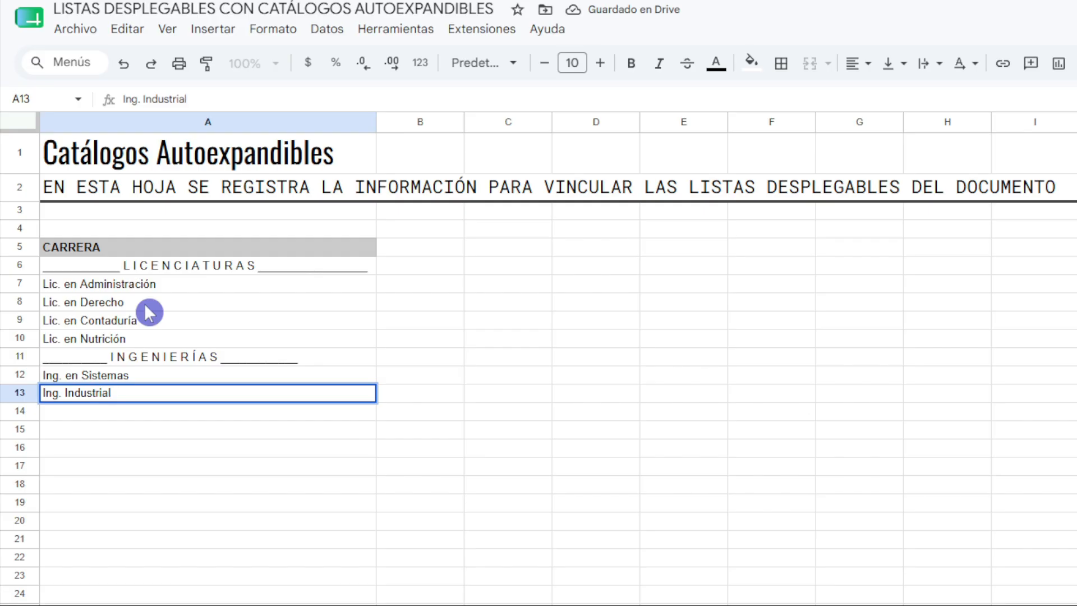
key("Return")
type("Ing. ")
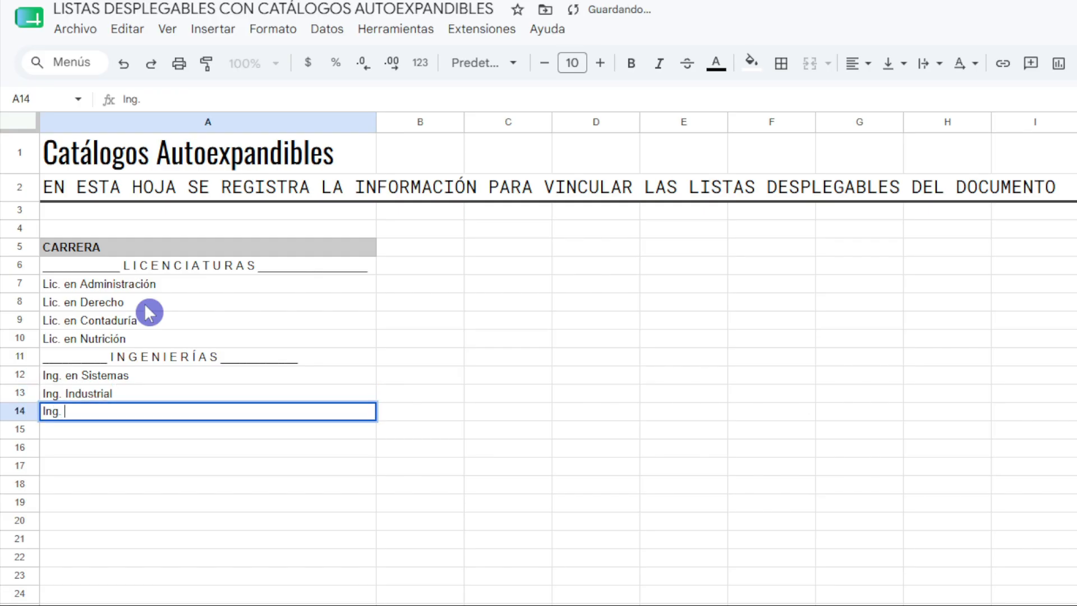
type("Mecánica")
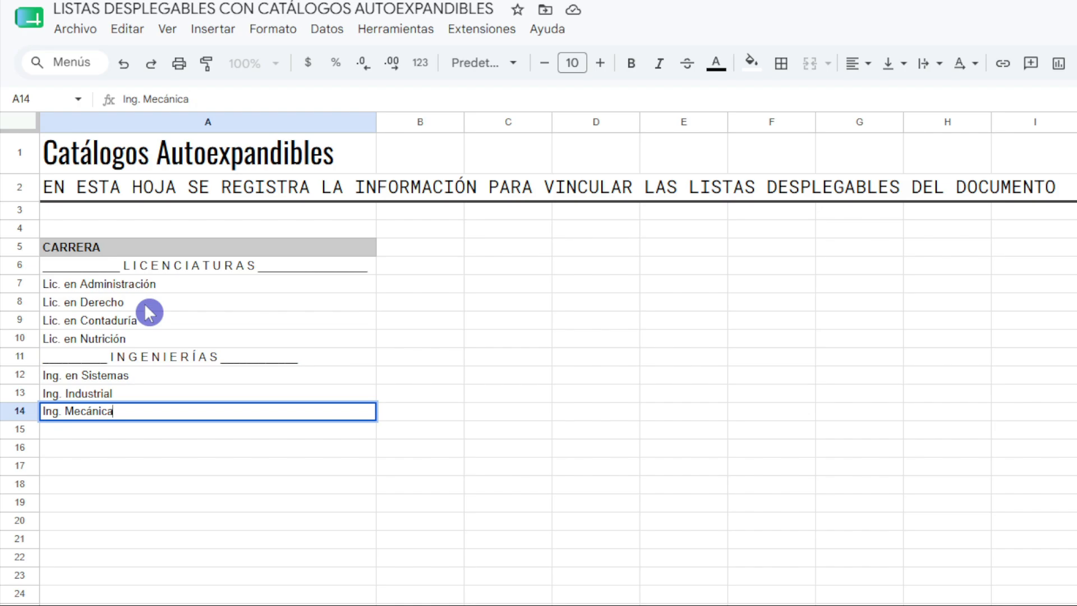
key("Return")
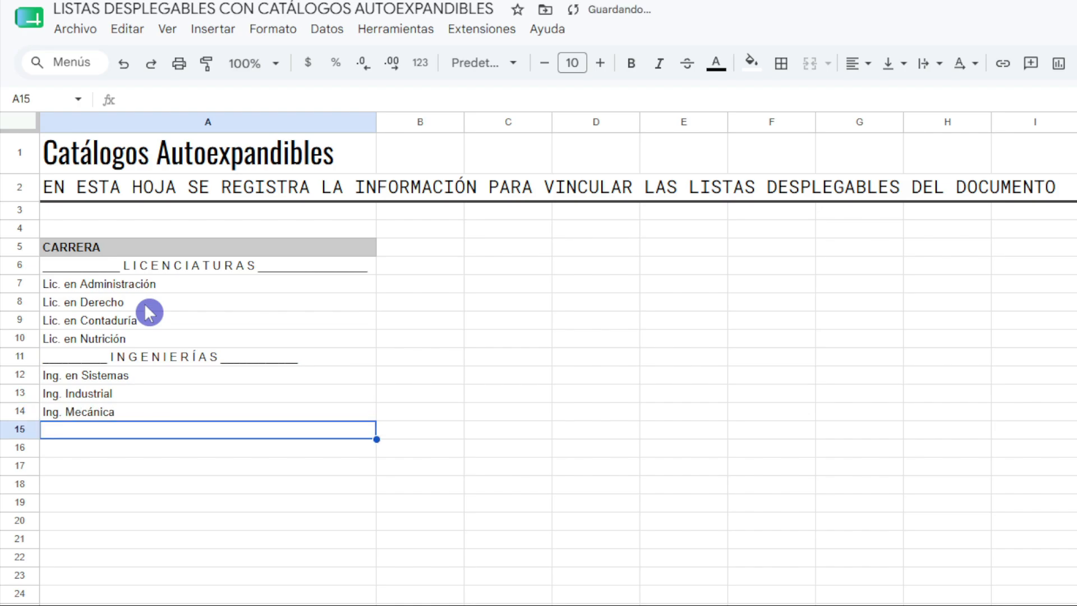
Write a TÉCNICAS separator with a run of underscores on each side in A15.
type("_________")
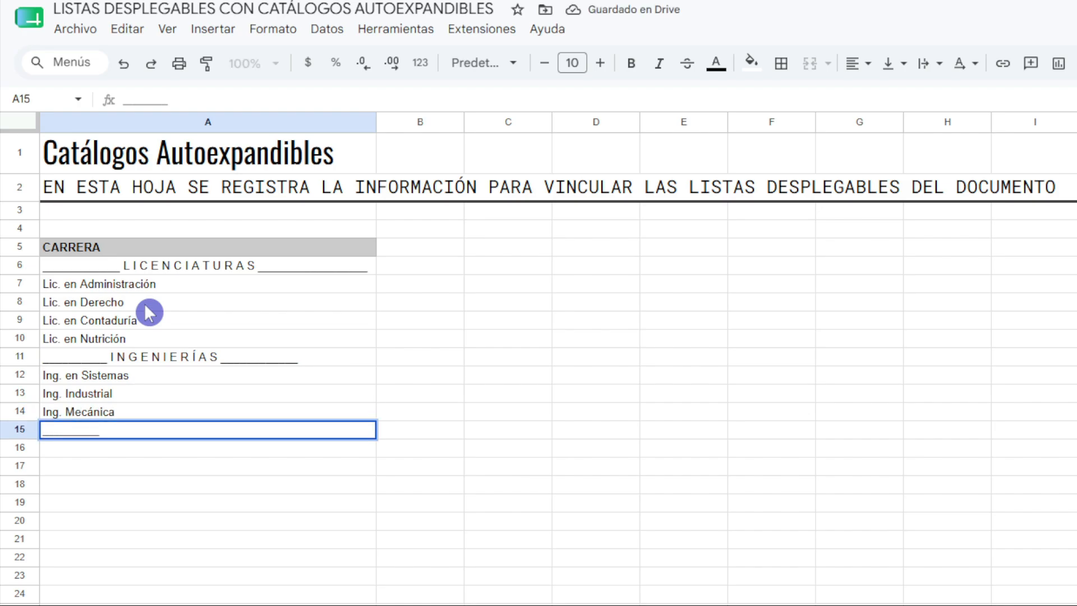
type(" TÉCNICAS")
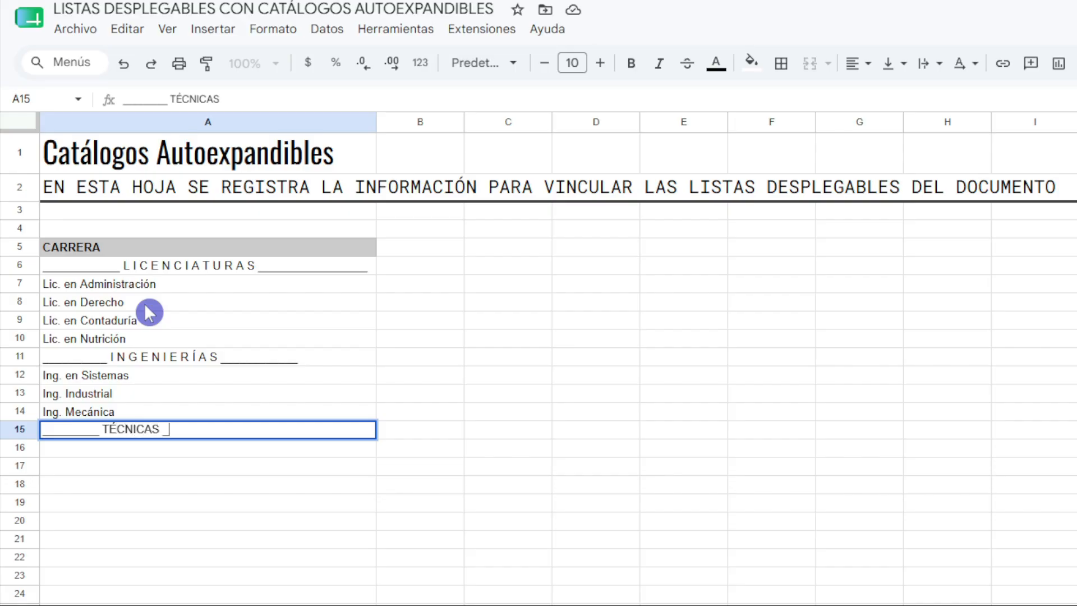
type(" ___________________")
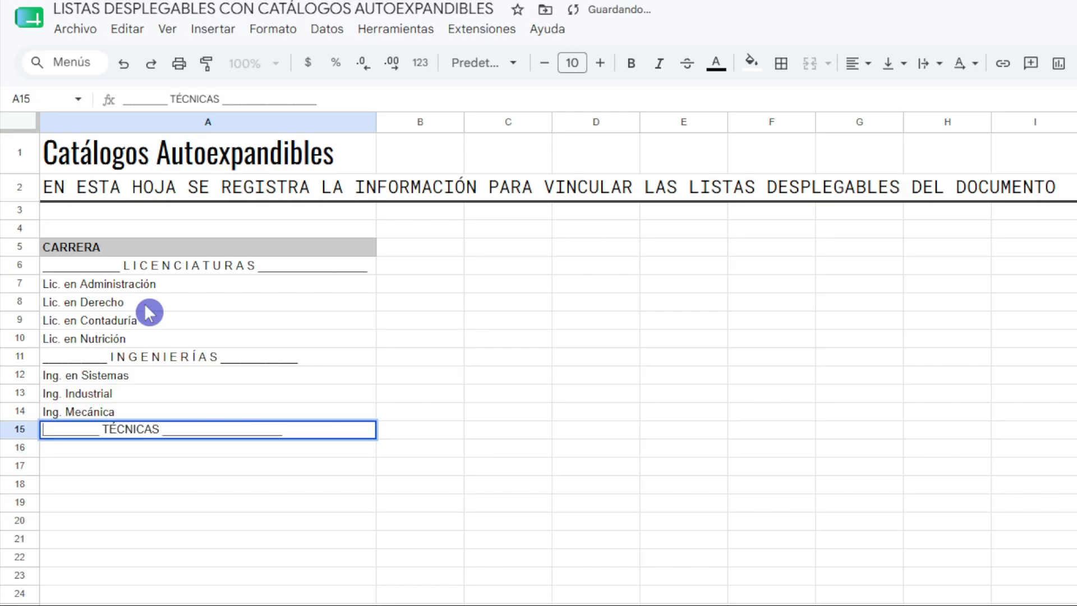
Insert a space between each letter of TÉCNICAS in the A15 separator.
key("Right")
key("Right")
key("Right")
key("Right")
key("Right")
key("Right")
key("Right")
key("Right")
key("Right")
key("Right")
key("Right")
key("Right")
key("Right")
key("space")
key("Right")
key("space")
key("Right")
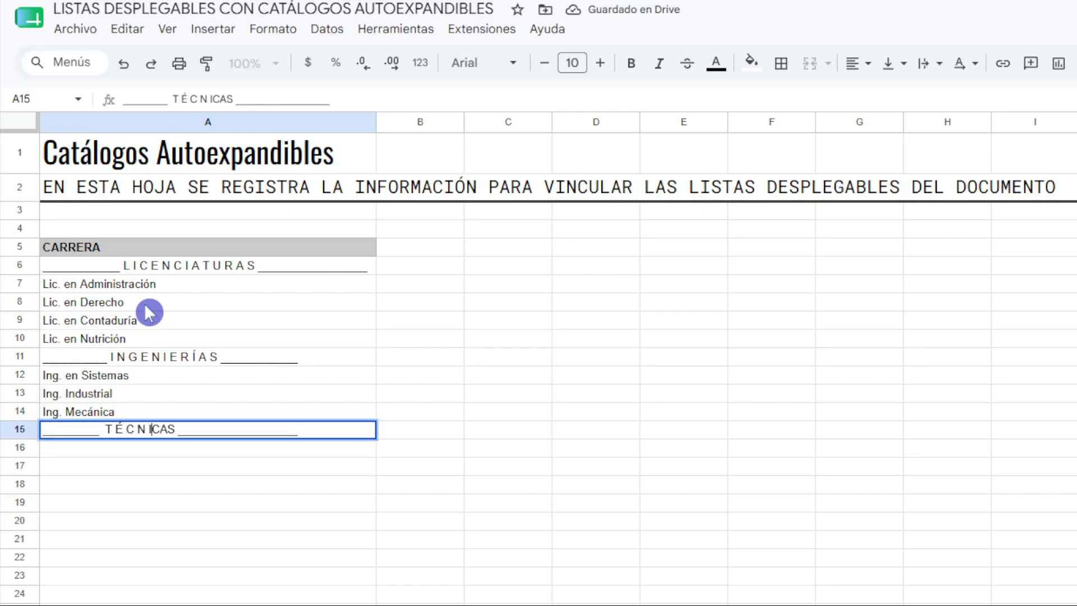
key("Right")
key("Right")
key("Right")
key("Return")
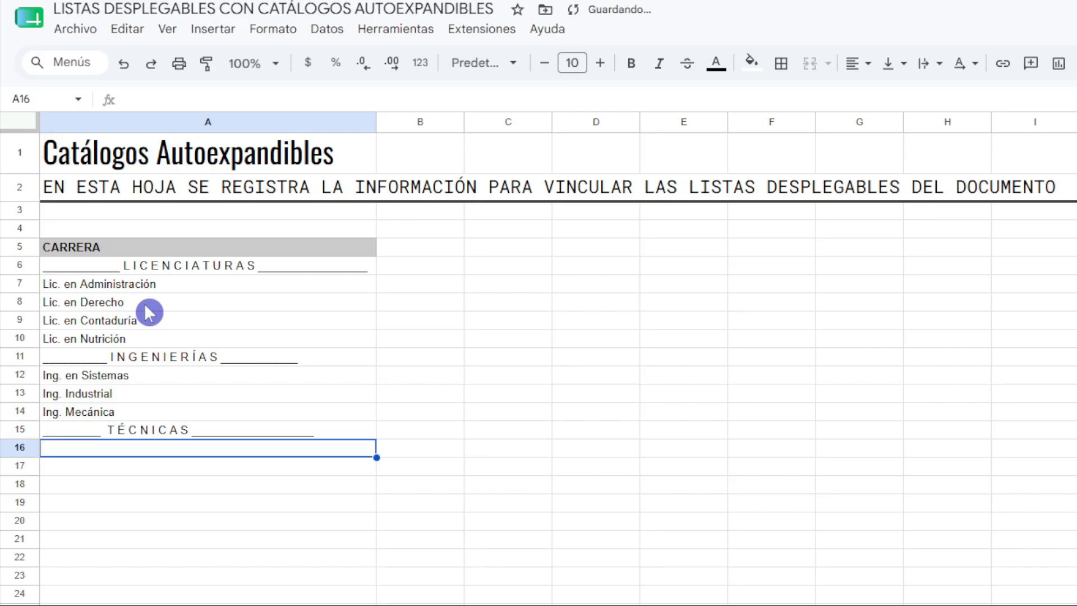
Enter Técnico en Electricidad in A16 and Técnico en Matenimiento in A17 under the TÉCNICAS separator.
type("T")
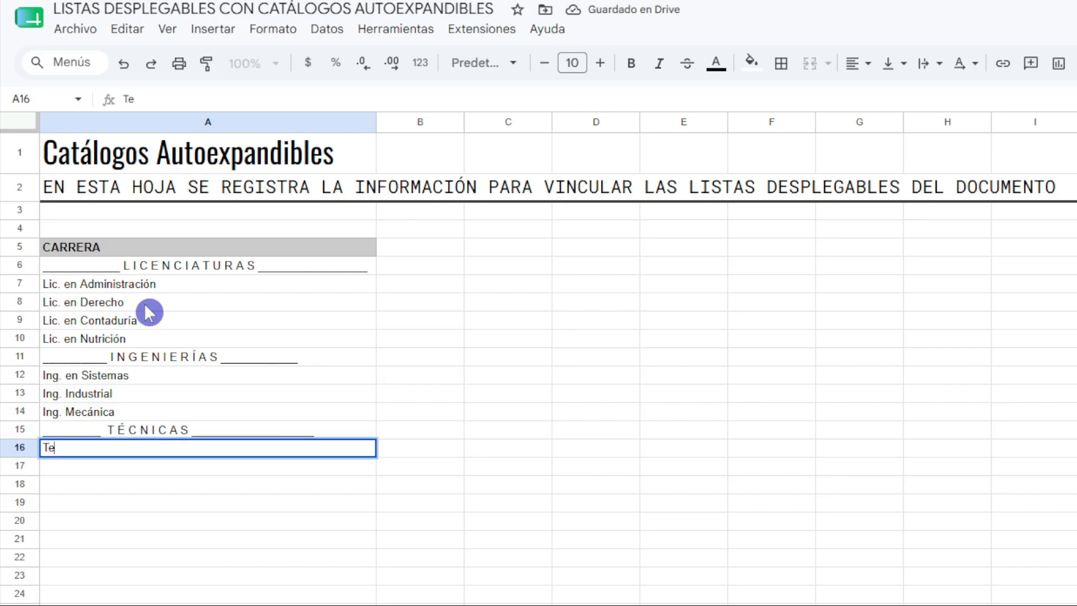
type("e")
key("BackSpace")
type("écn")
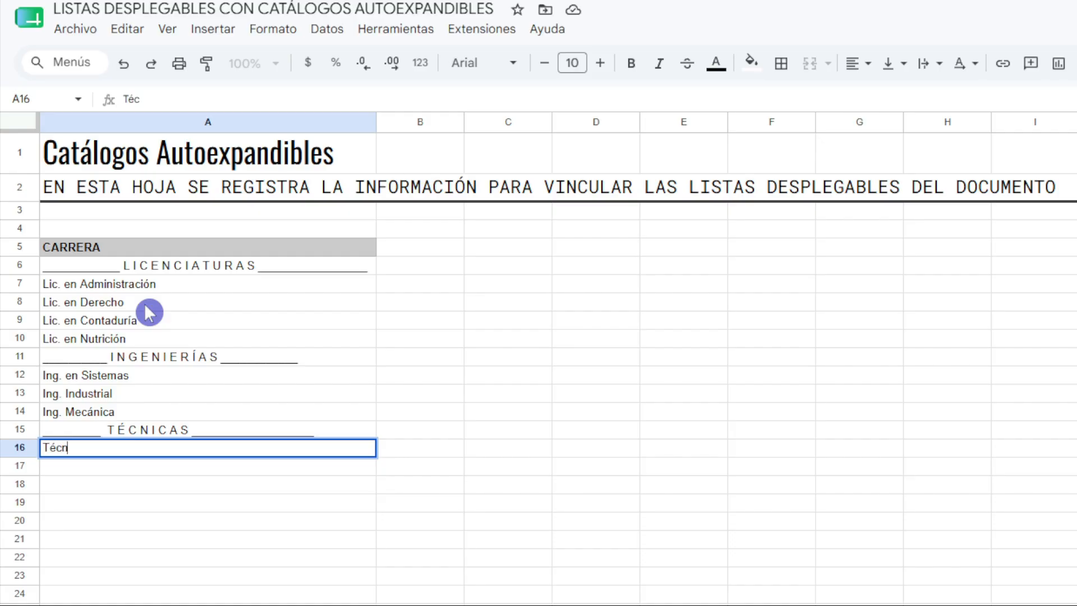
type("ico en Electricidad")
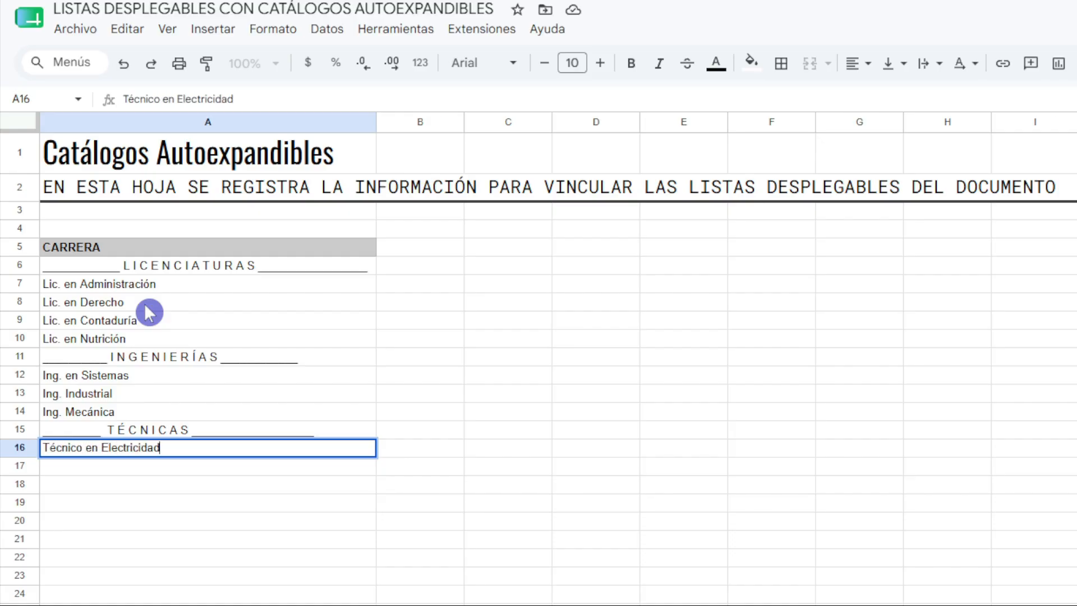
key("Return")
type("Técnico e")
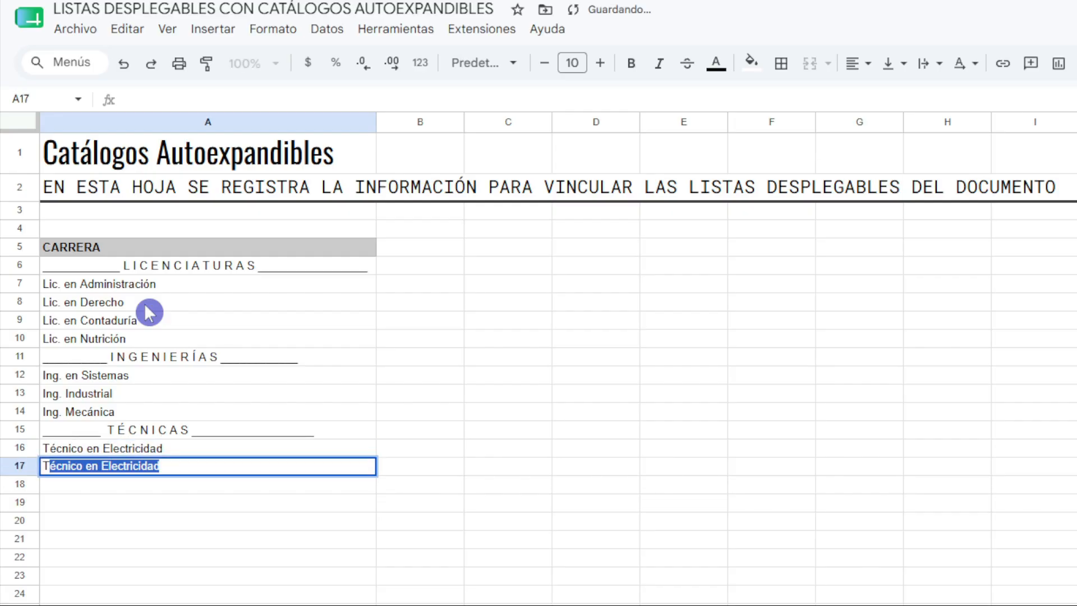
type("n Matenimiento")
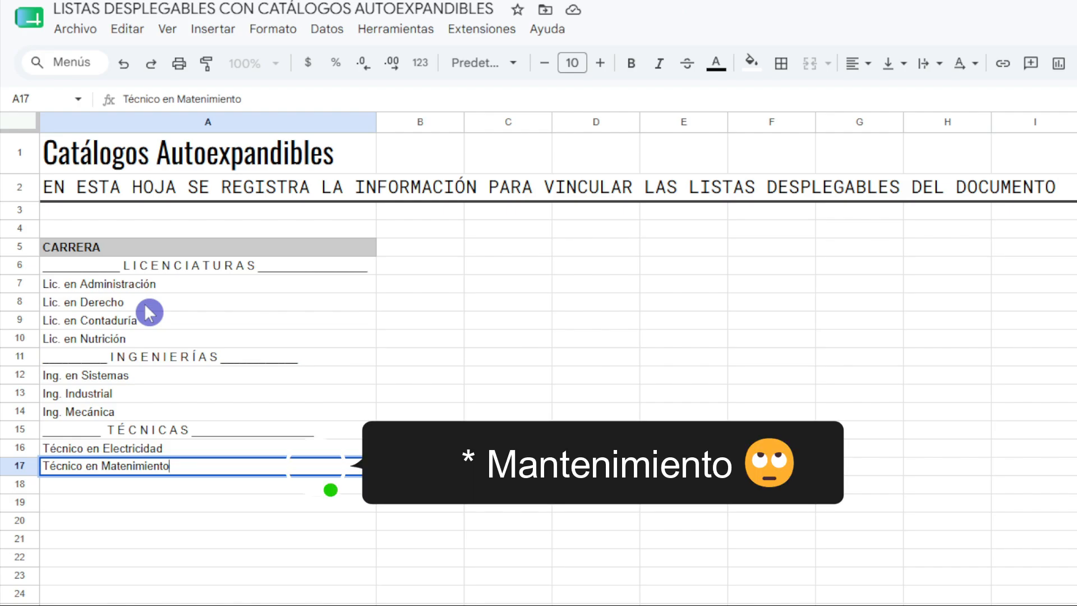
key("Return")
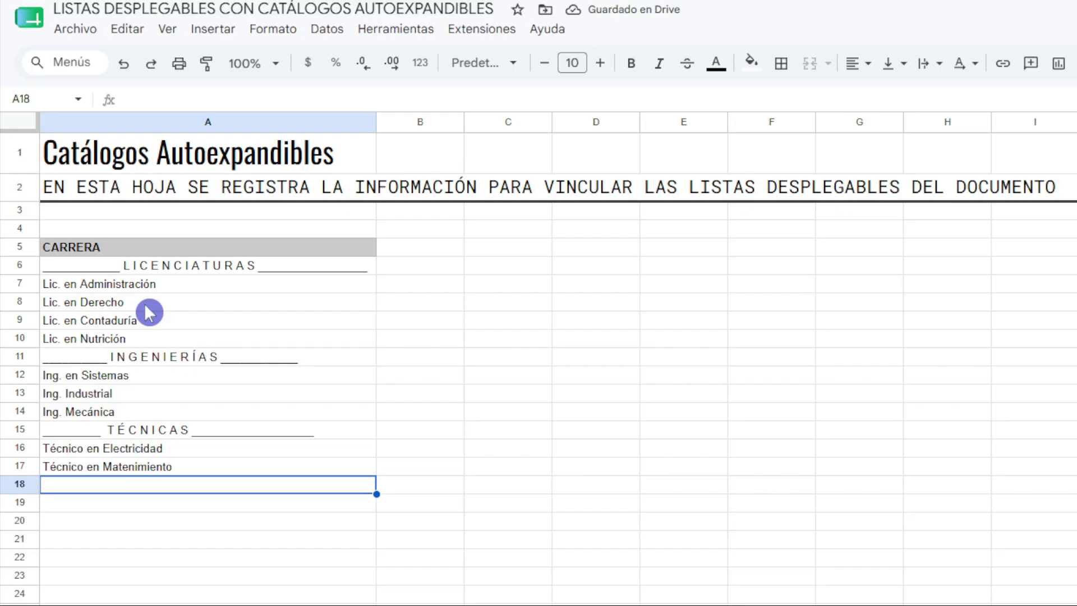
Write an ESPECIALIDADES separator in A18 with spaces between its letters and a run of underscores on each side.
type("__________")
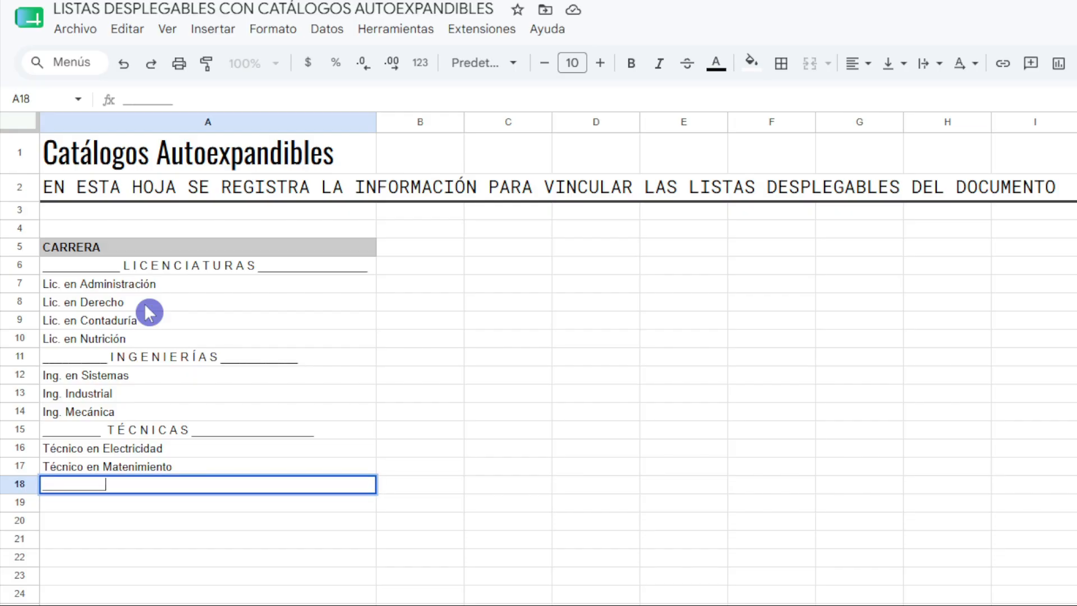
type(" ESPECIALIDADES ________________")
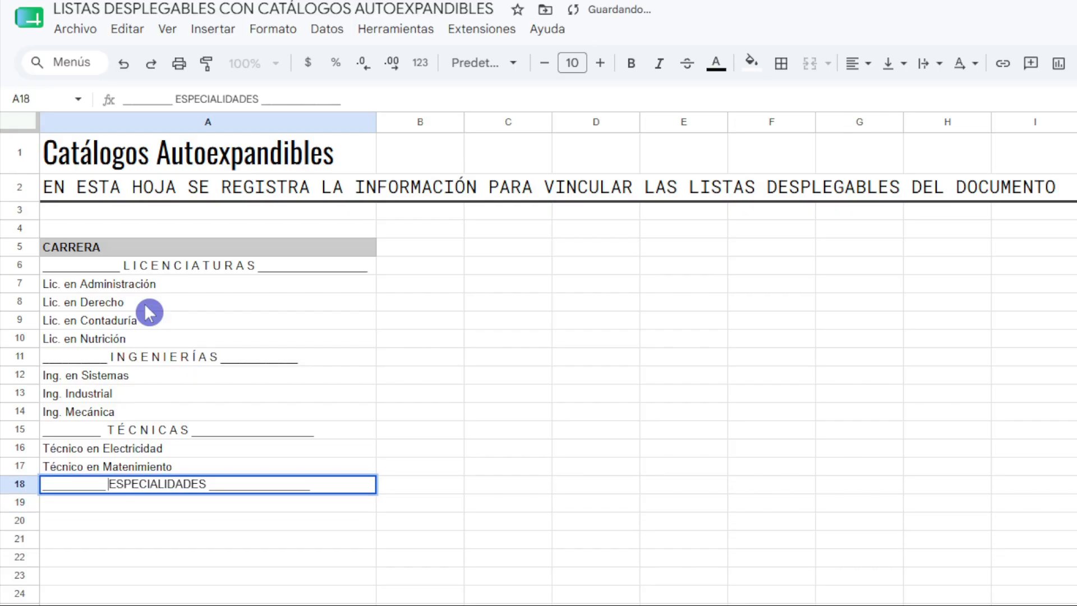
key("Return")
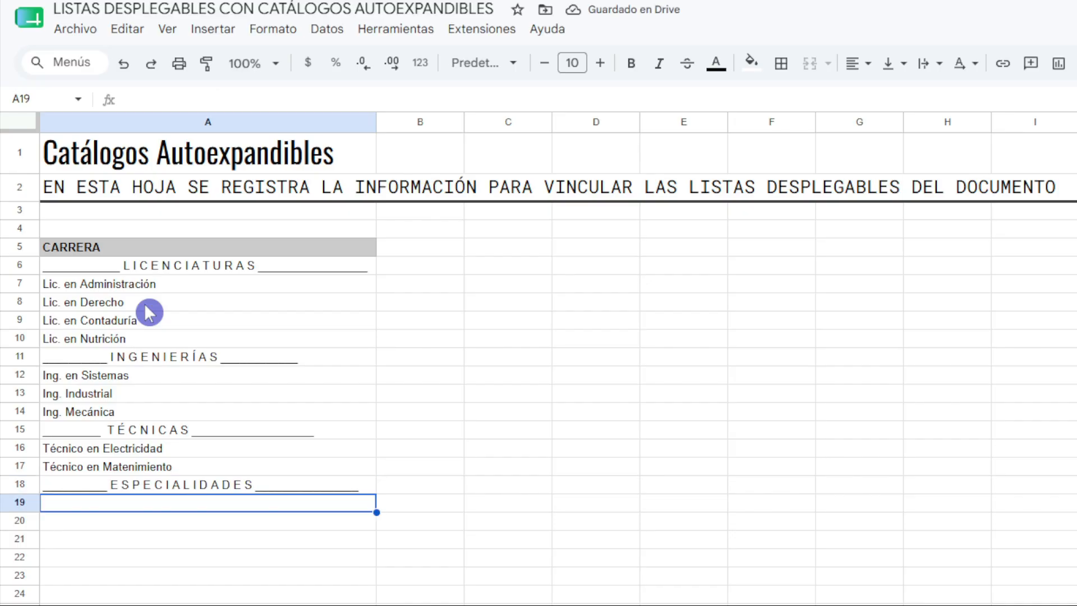
Enter Especialidad en Derecho Fiscal in A19 and Especialidad en Mercadotecnia in A20 under the ESPECIALIDADES separator.
type("E")
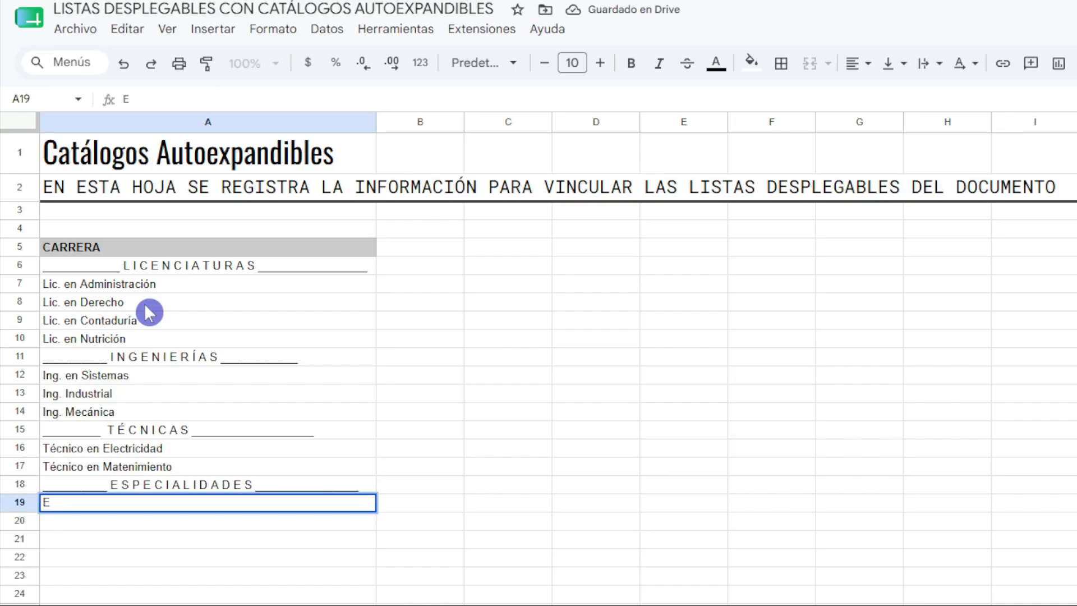
type("specialidad ")
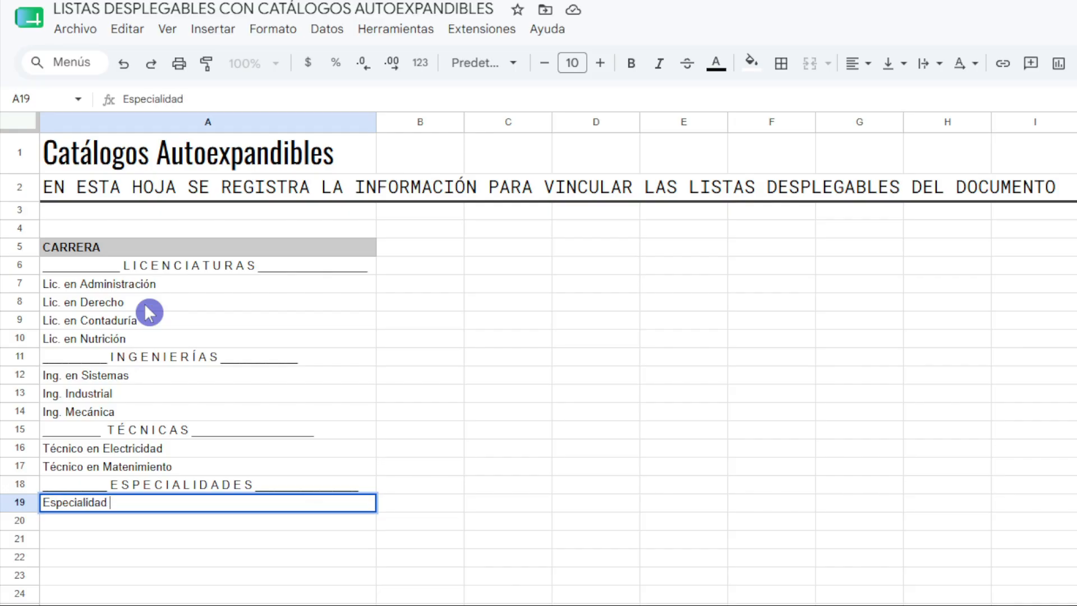
type("en Derecho Fiscal")
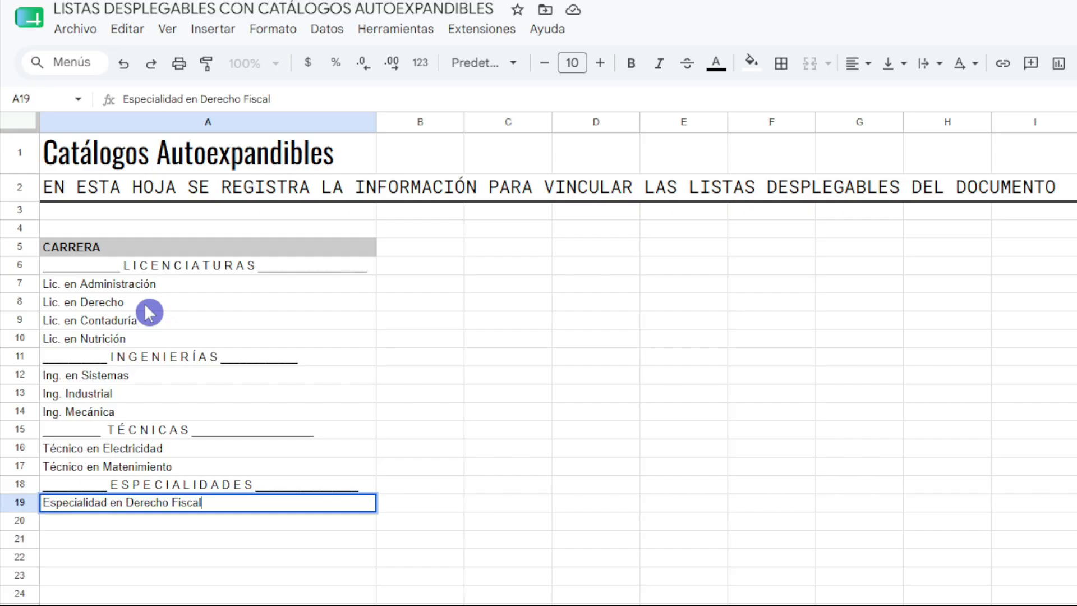
key("Return")
type("Especialidad ")
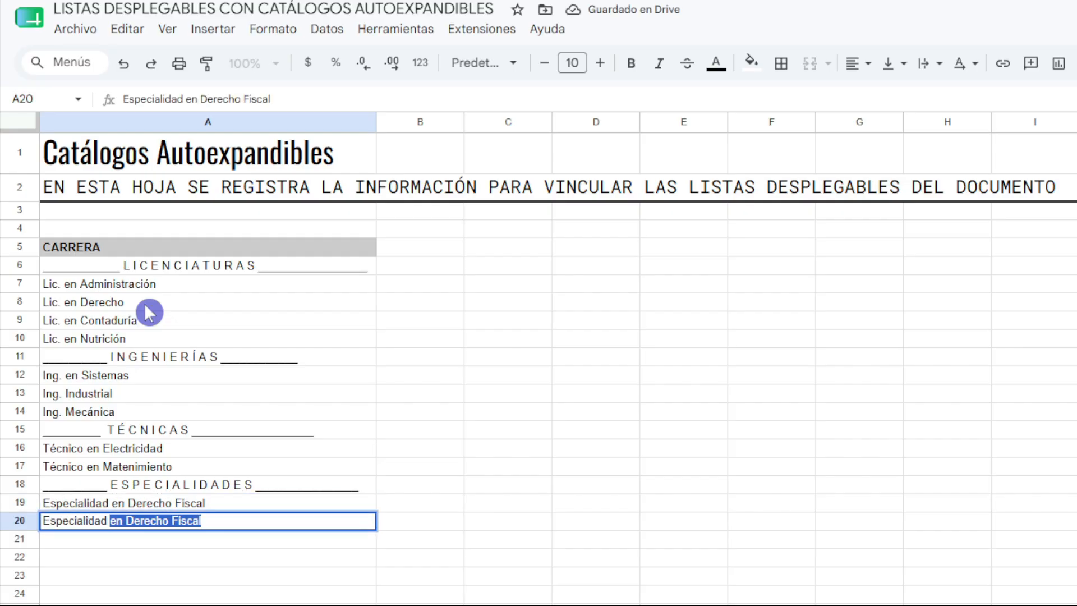
type("en Merc")
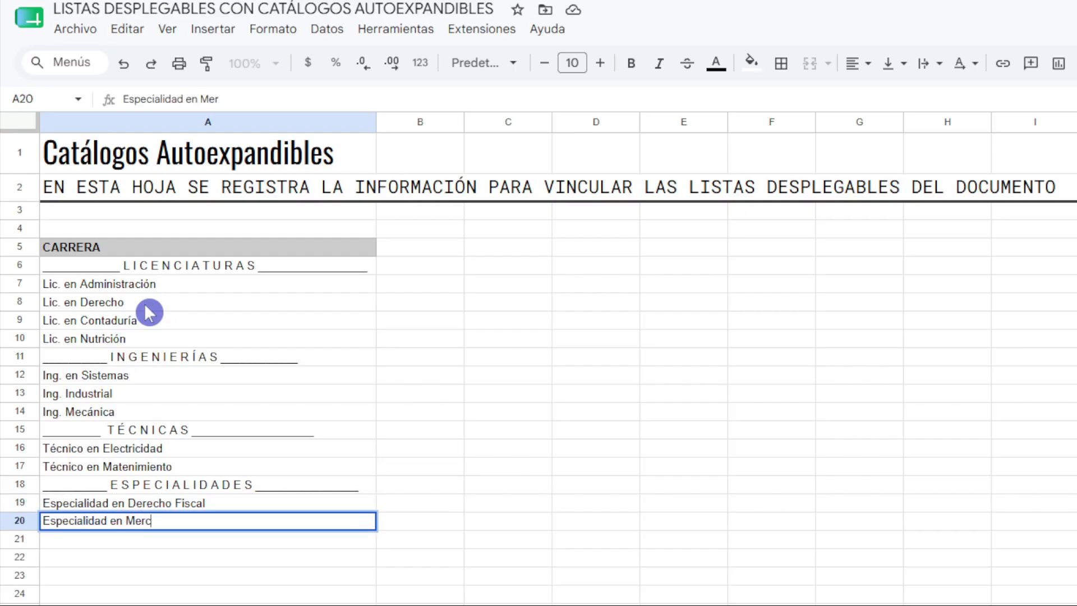
type("adotecnia")
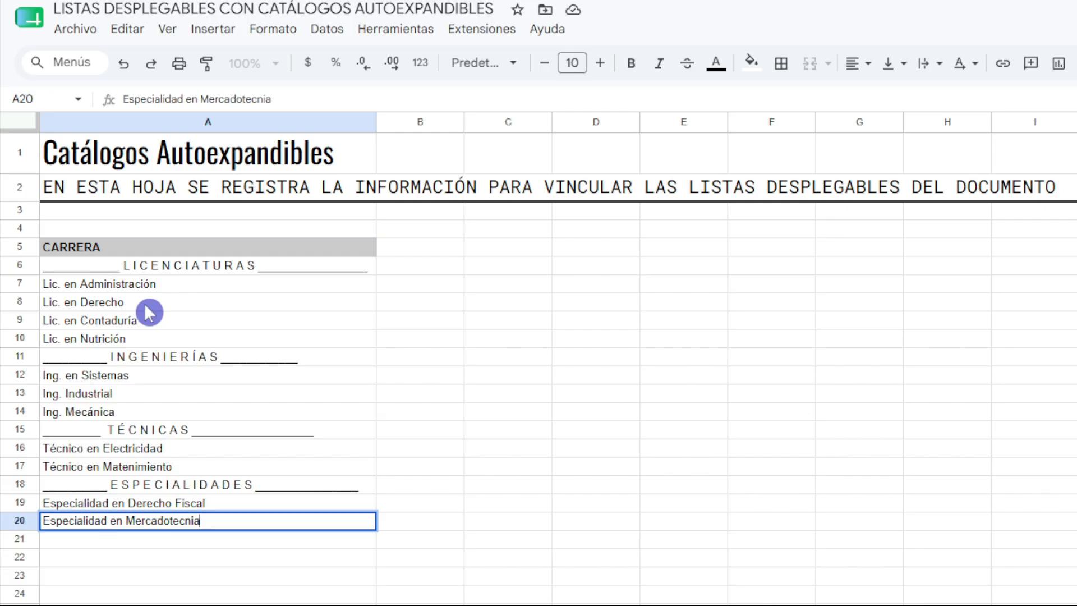
key("Return")
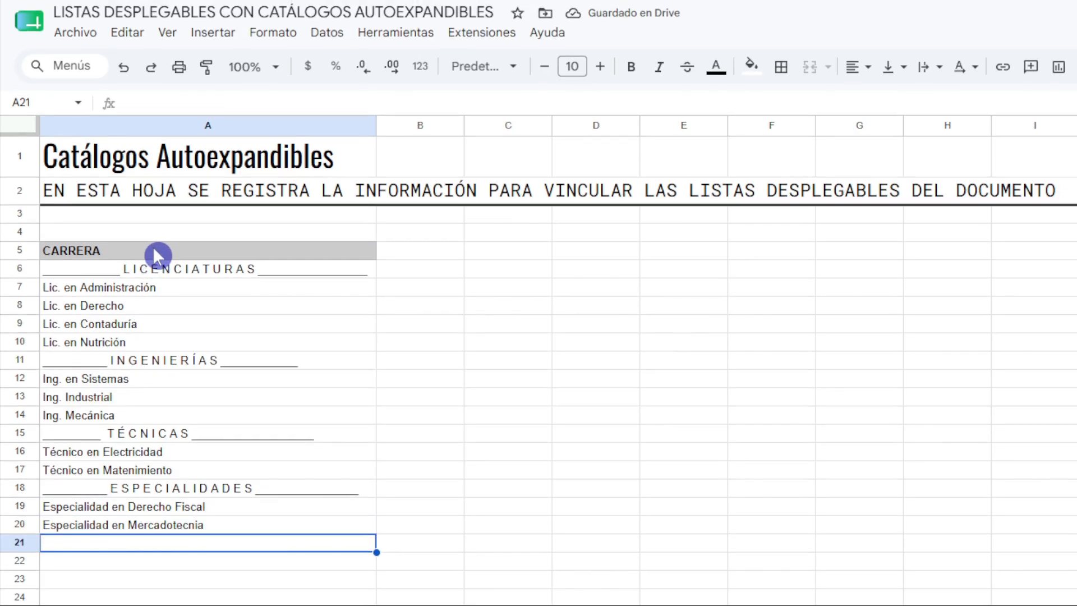
left_click_drag(157, 255, 182, 507)
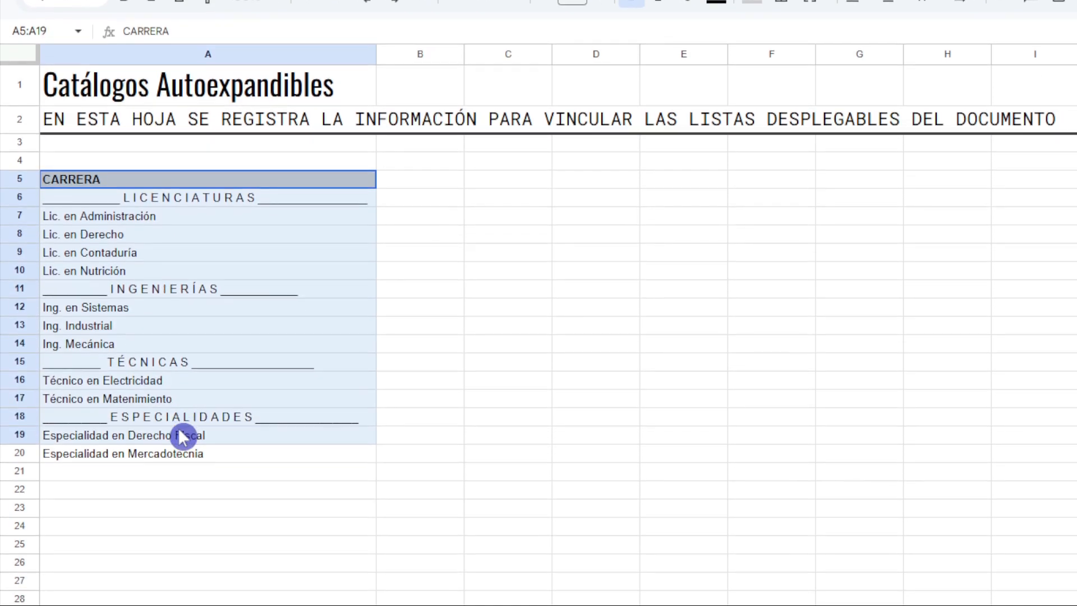
left_click_drag(177, 428, 180, 452)
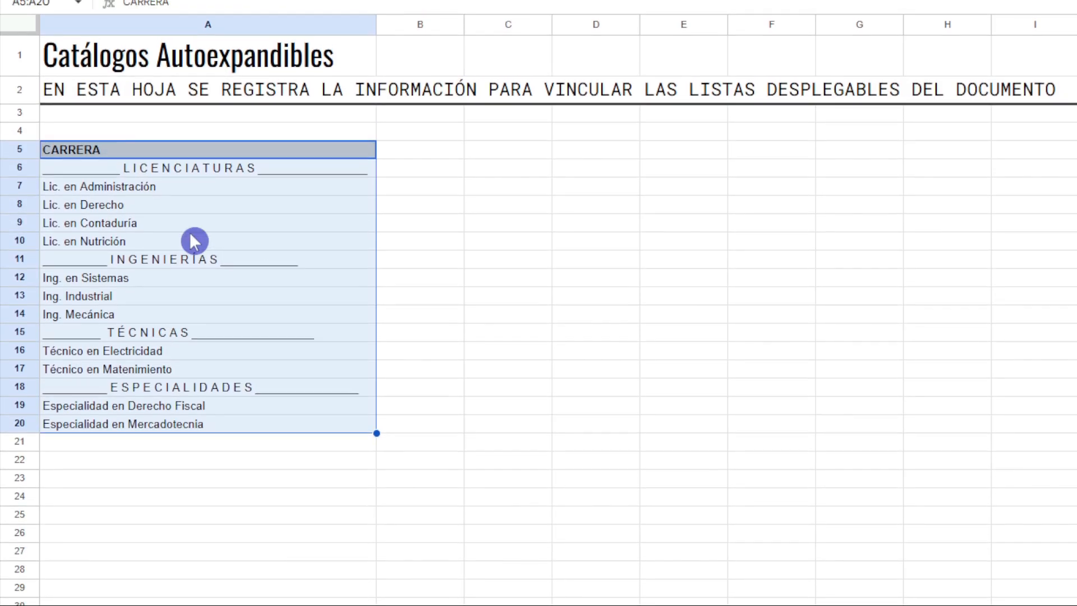
left_click(193, 152)
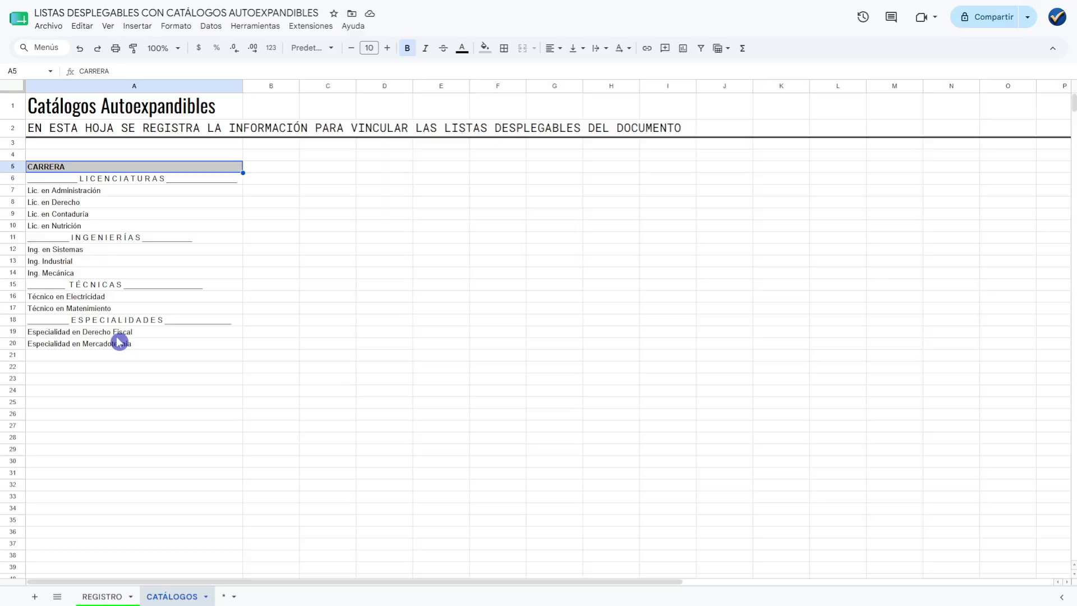
Check the next heading in the REGISTRO sheet and add a matching ESTATUS heading in C5 of CATÁLOGOS, leaving column B empty.
left_click(103, 596)
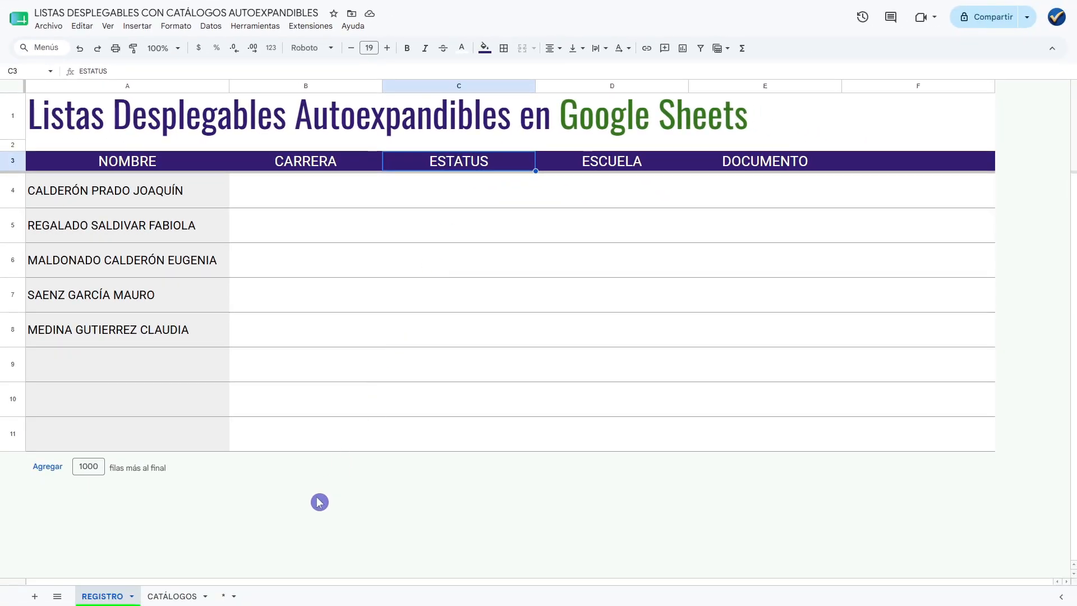
left_click(172, 596)
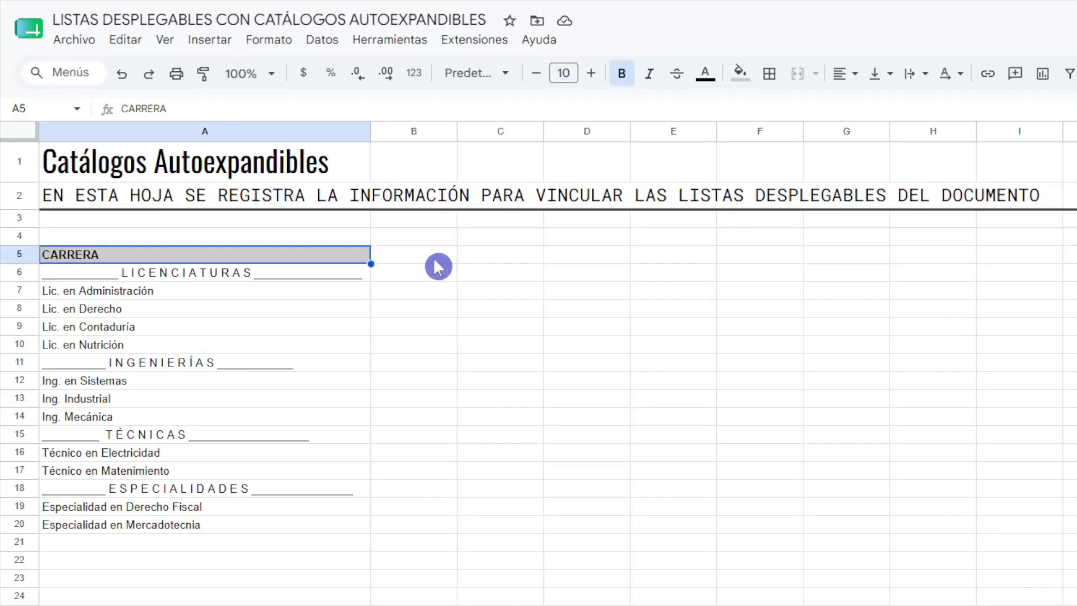
left_click(418, 133)
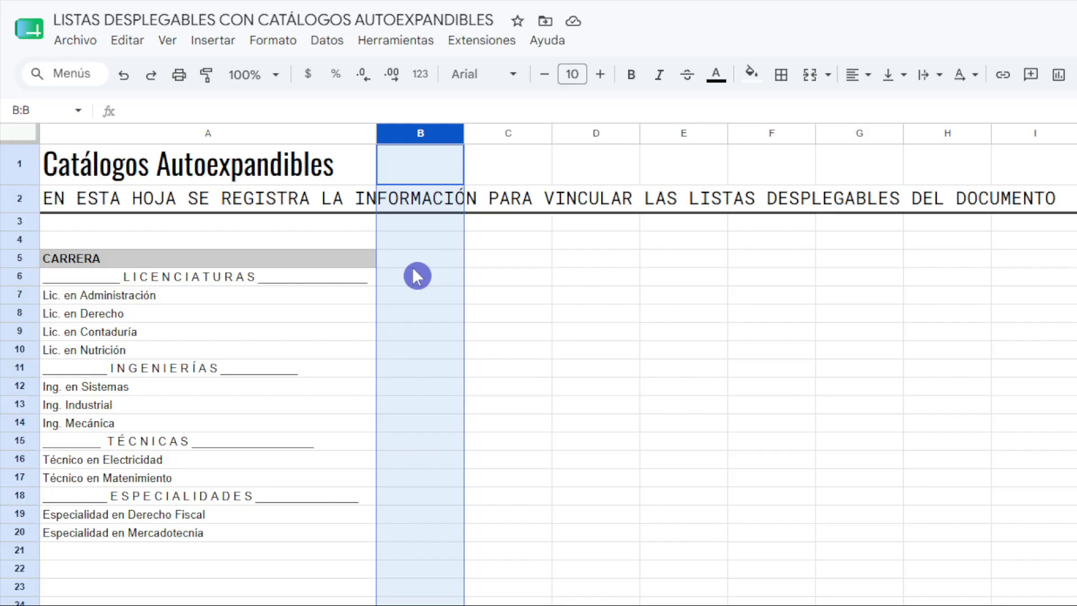
left_click(507, 263)
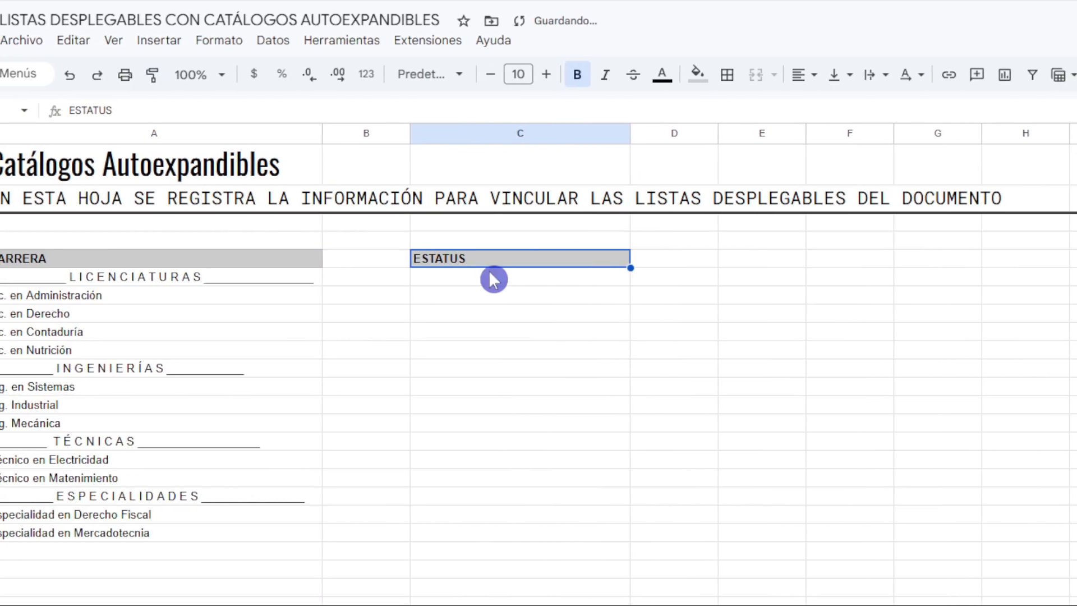
Enter Cursando in C6 and Em proceso de titulación in C7 under the ESTATUS heading.
left_click(533, 281)
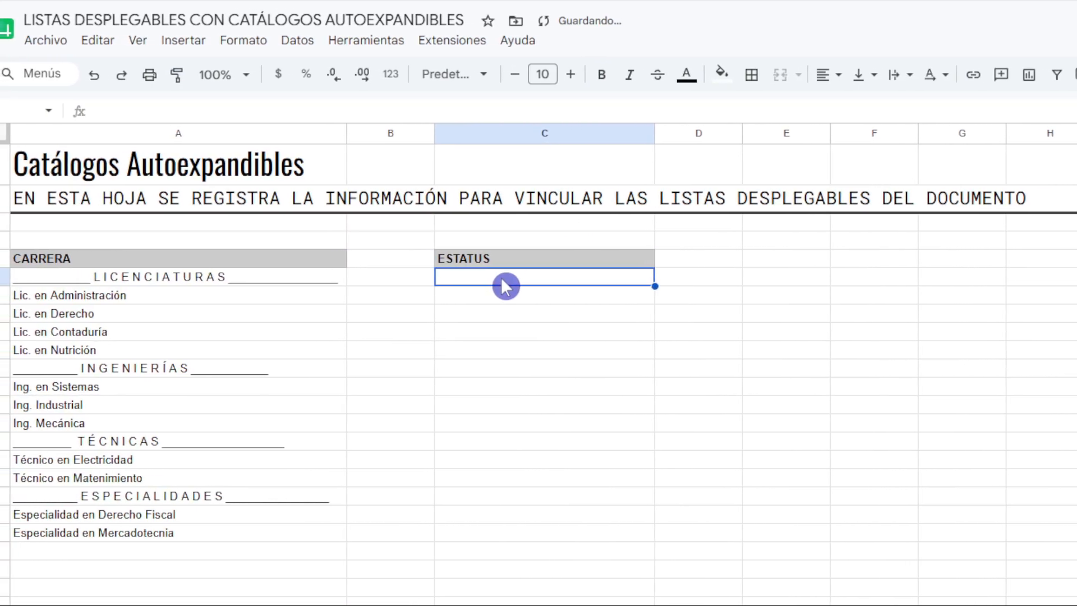
double_click(532, 284)
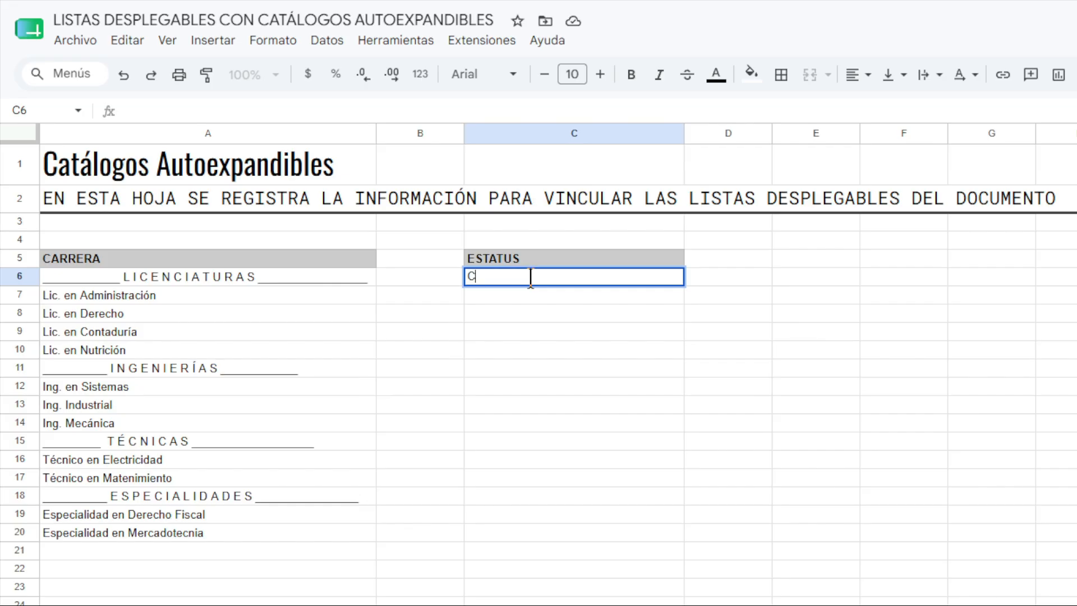
type("Cursando")
key("Return")
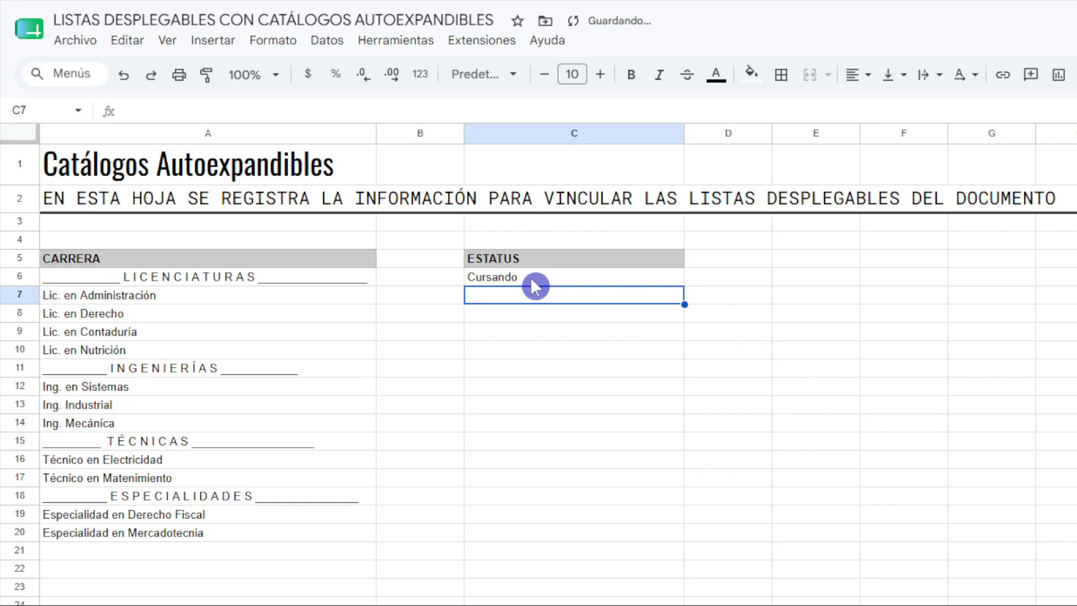
type("Em proces")
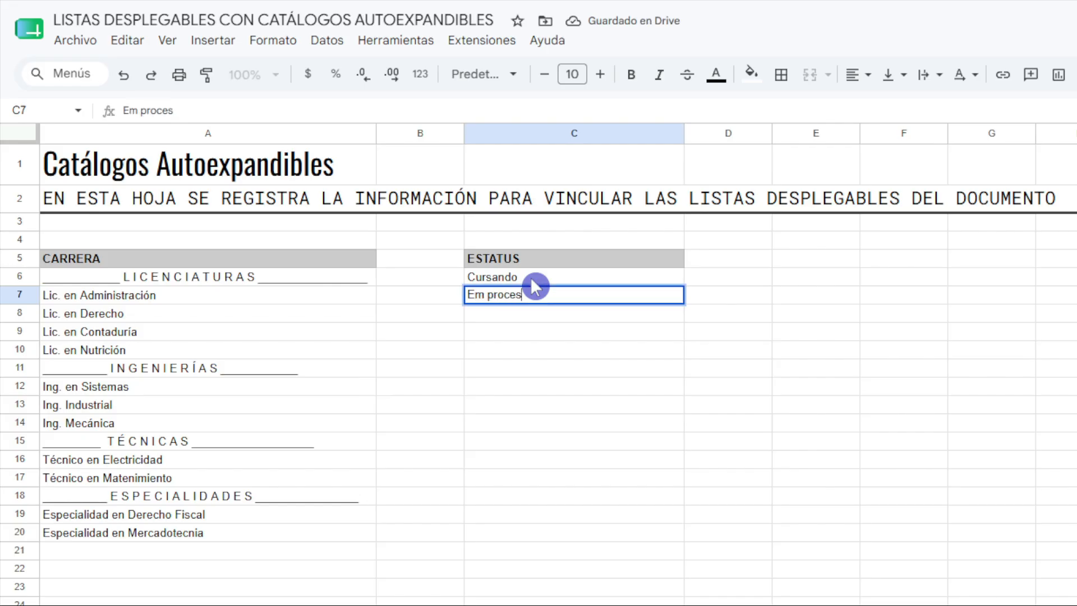
type("o de titul")
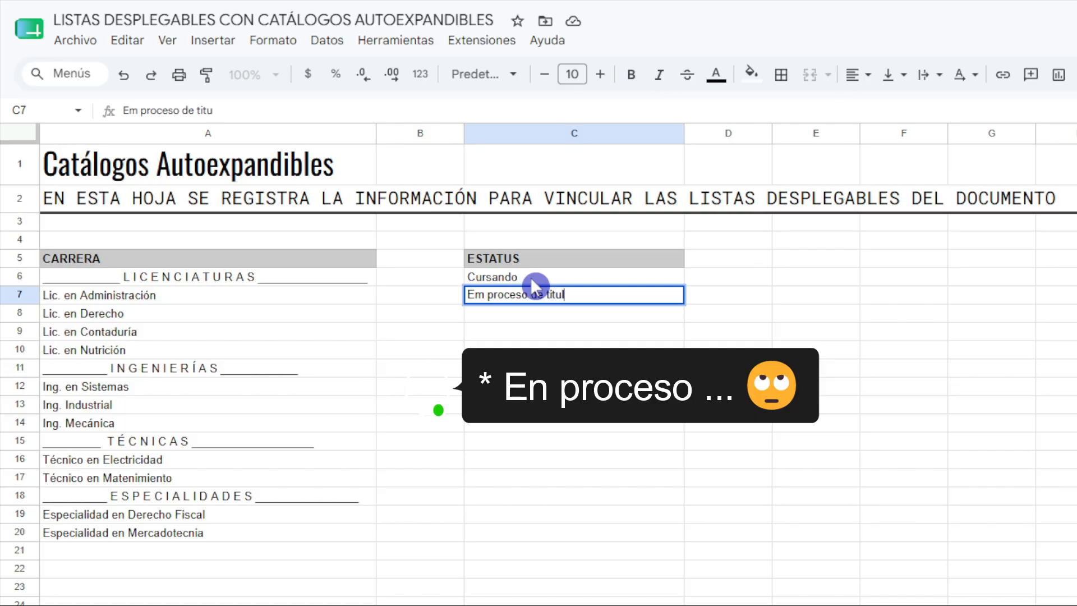
type("ación")
key("Return")
Add No concluido in C8 as the third ESTATUS option.
type("No c")
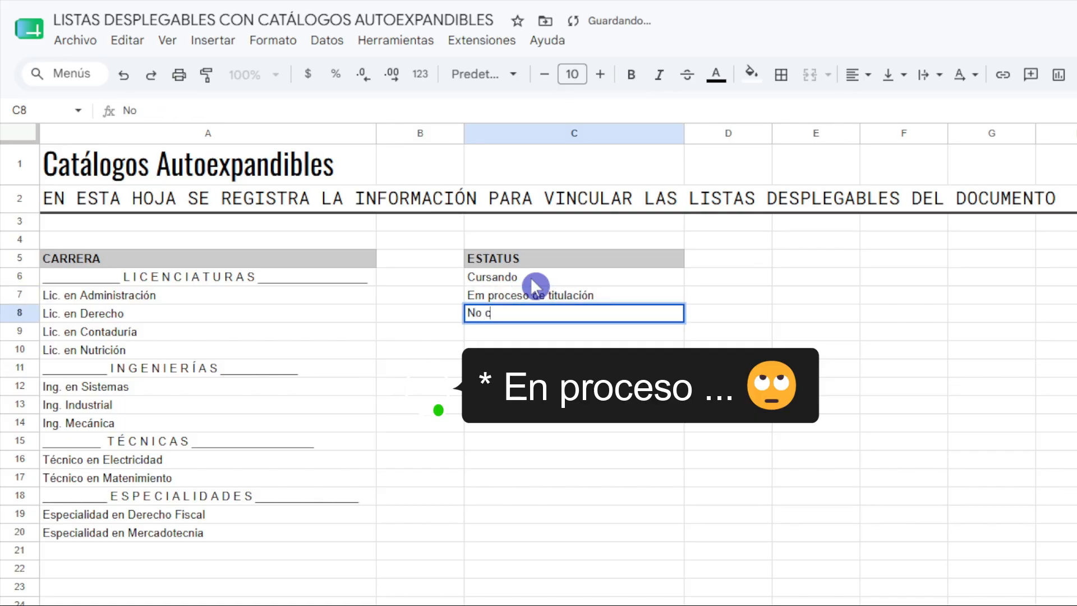
type("onclui")
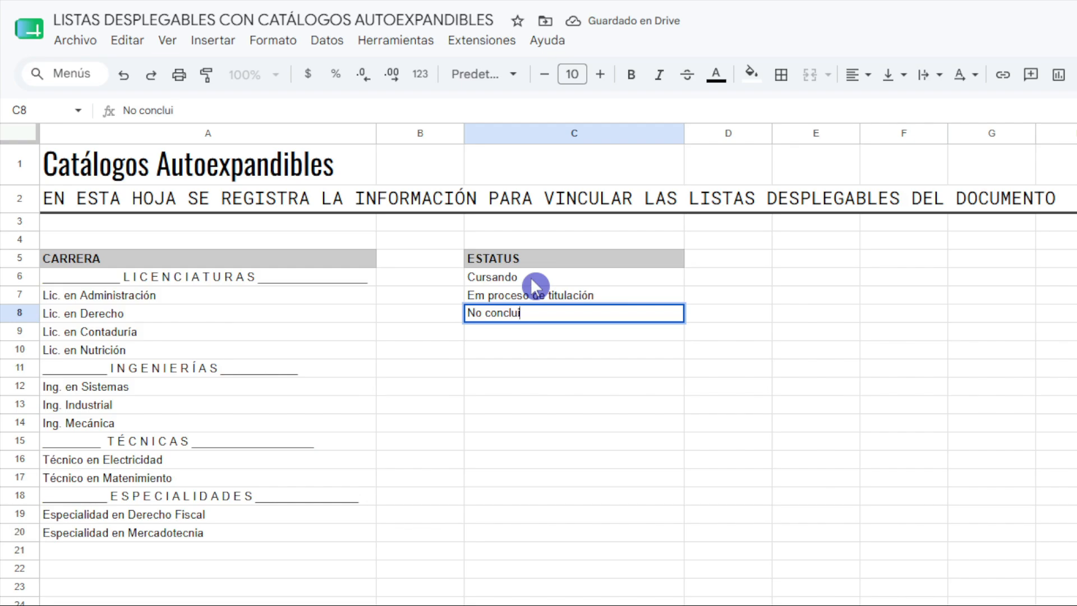
type("do")
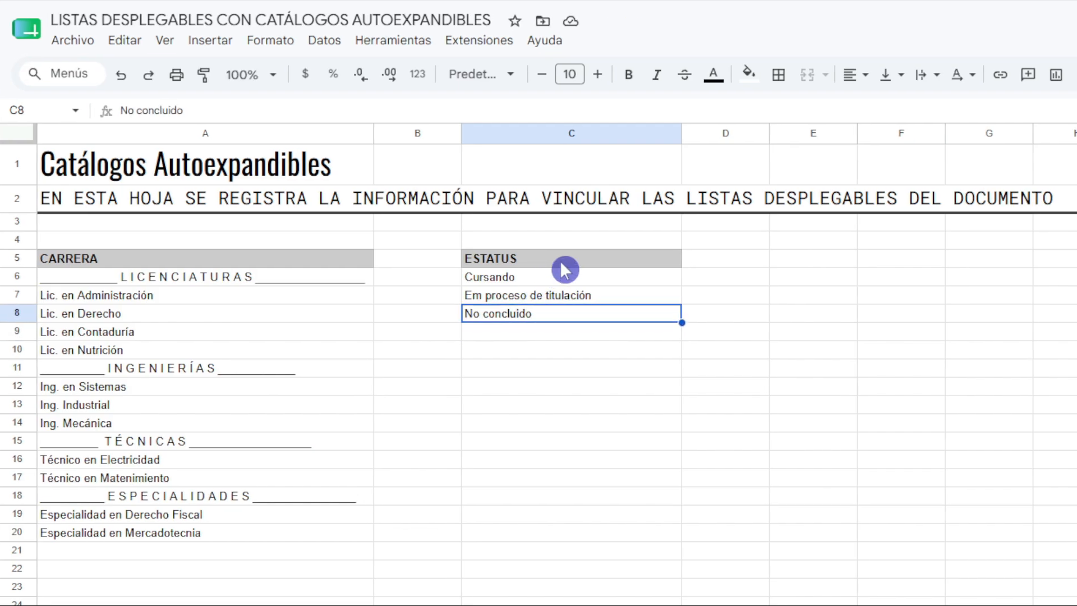
Check the column after ESTATUS in the REGISTRO sheet and enter its heading ESCUELA in E5 of CATÁLOGOS.
left_click(564, 262)
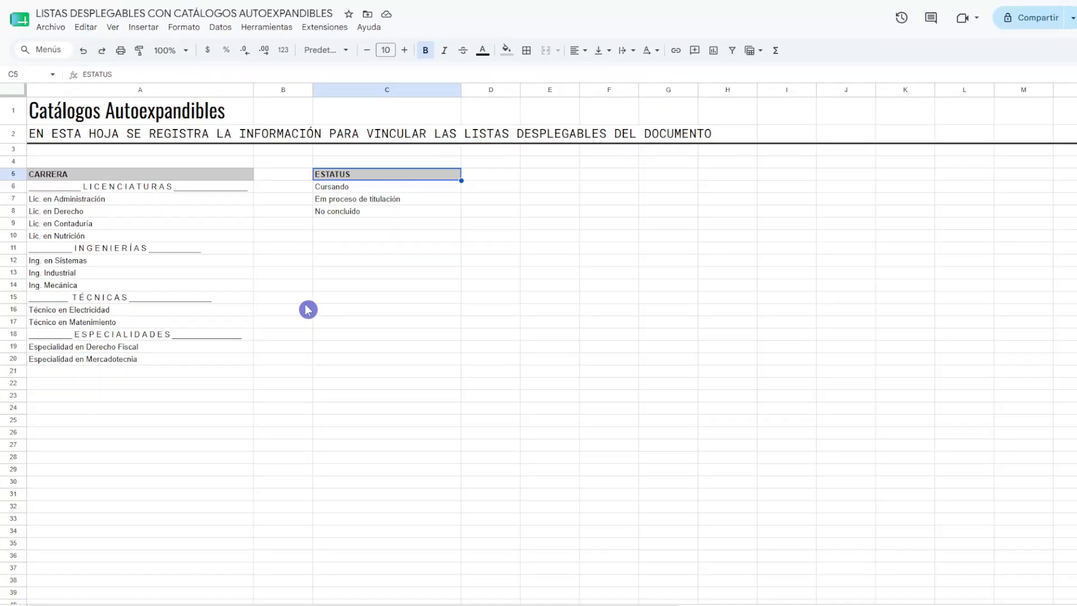
left_click(107, 605)
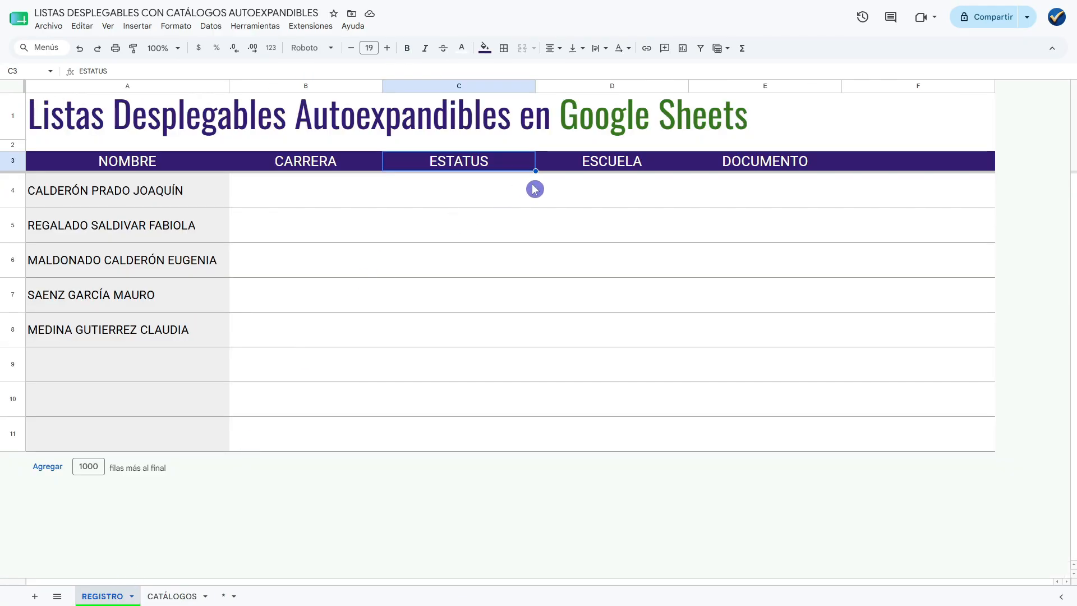
left_click(607, 161)
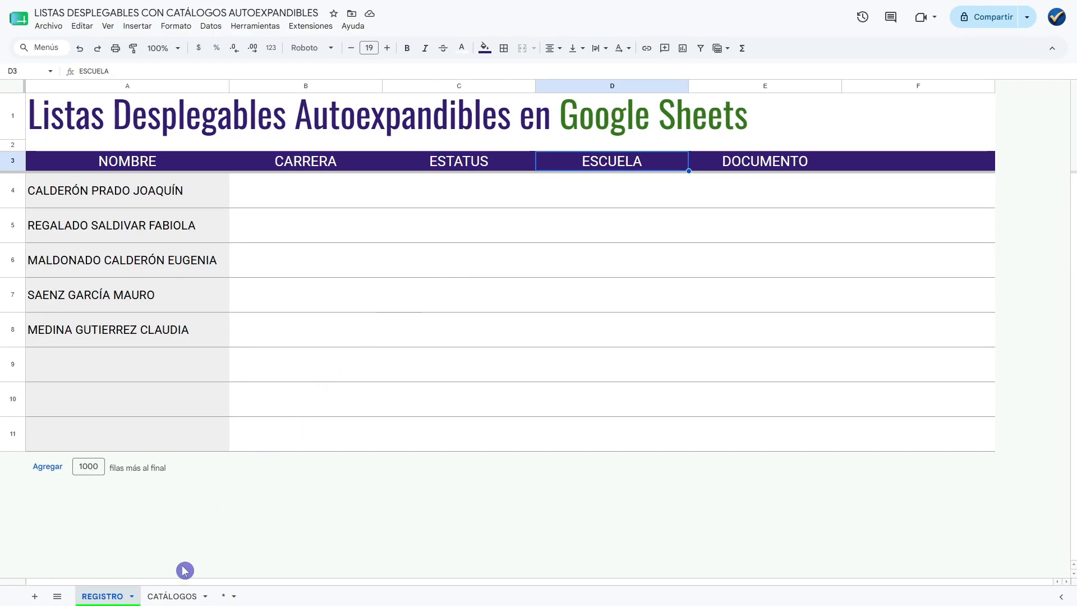
left_click(167, 597)
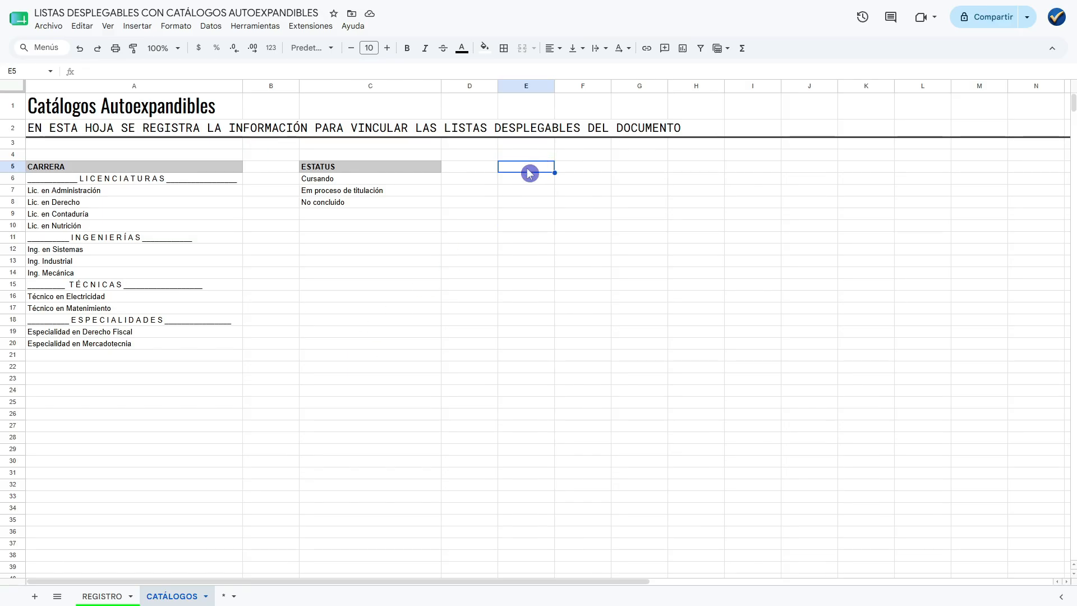
type("ESCUELA")
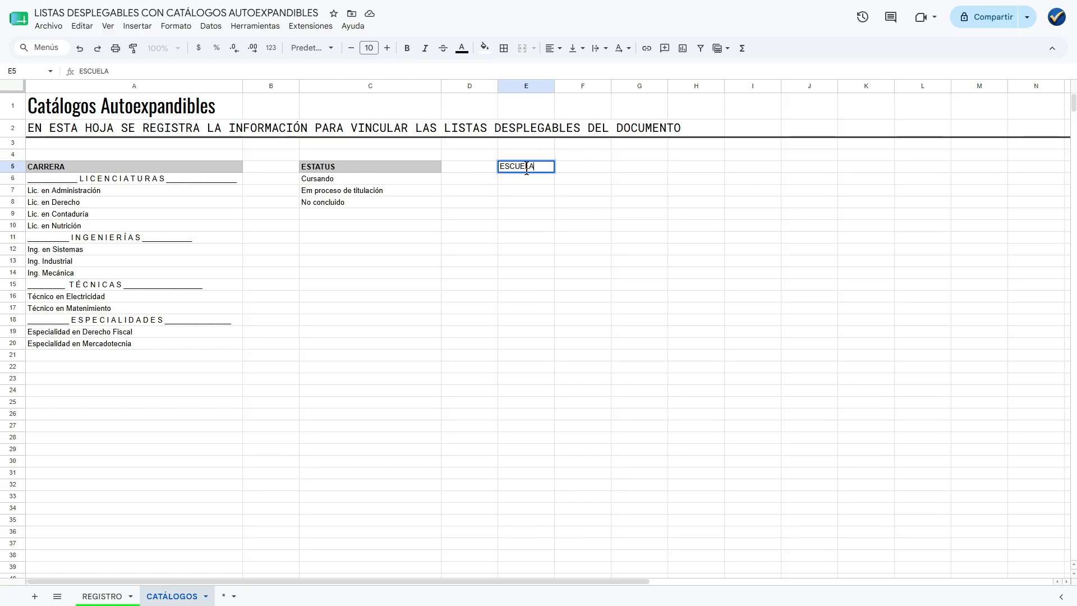
Copy the ESTATUS heading's format onto the ESCUELA heading in E5 and widen column E to about the width of column A.
left_click(406, 167)
left_click(133, 48)
left_click(526, 167)
left_click(527, 178)
left_click_drag(554, 86, 715, 88)
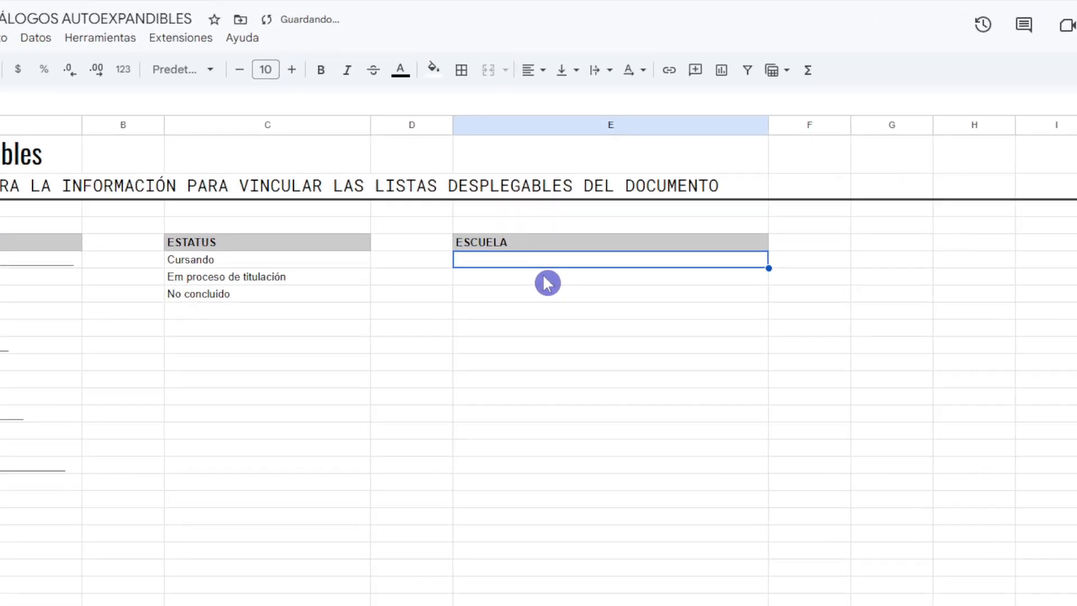
Enter Universidad Autónoma de Querétaro in E6 and Universidad Nacional Autónoma de México in E7 under ESCUELA.
left_click(517, 275)
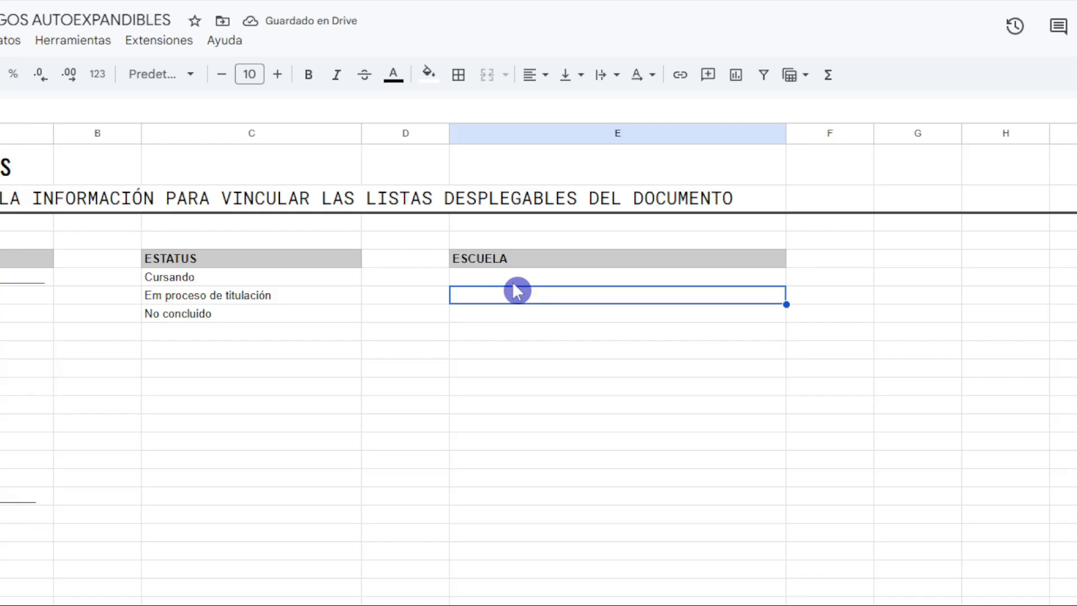
left_click(516, 281)
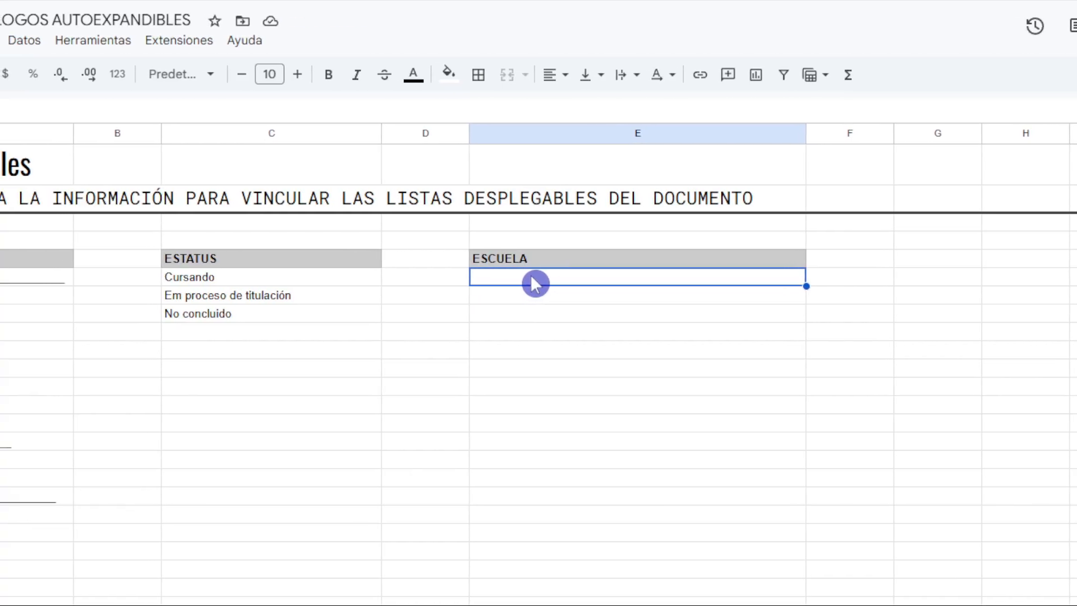
type("Universidad Autónoma de Querétaro")
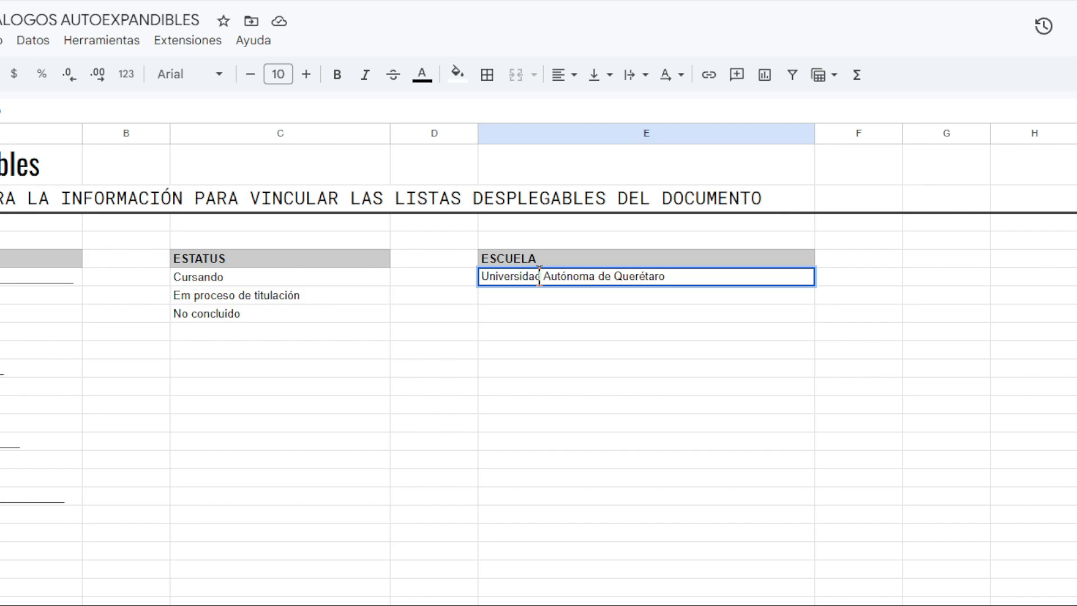
key("Return")
type("Universidad Nacional Autónoma de México")
key("Return")
Enter Instituto Tecnológico de Estudios Superiores de Monterrey in E8 and Instituto Tecnológico de Querétaro in E9 under ESCUELA.
type("Inst")
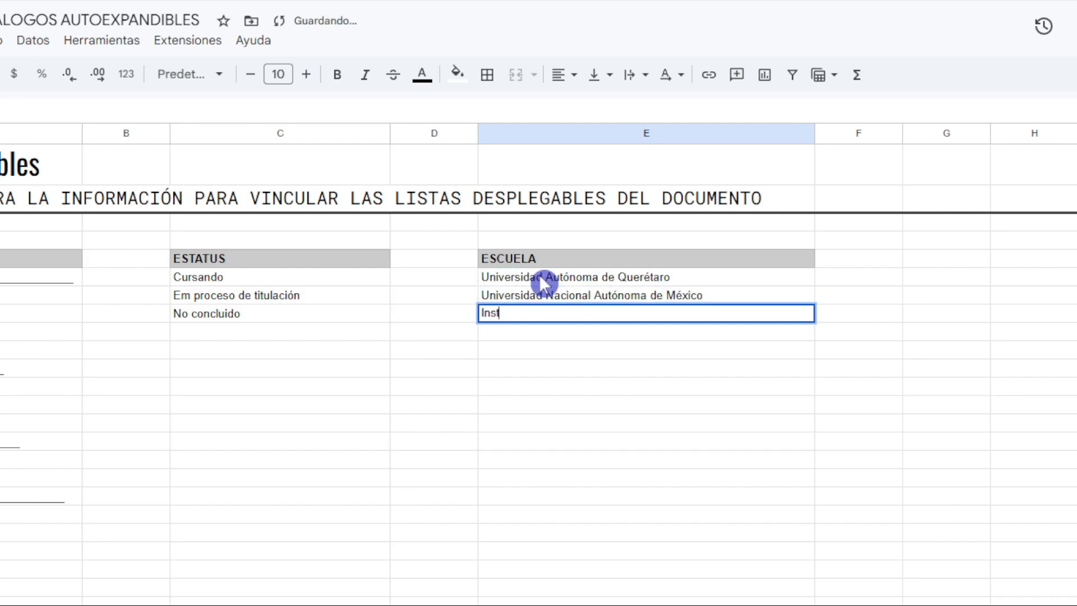
type("ituto Tecnológico de Estudios Superiores de Monterrey")
key("Return")
type("Instituto Te")
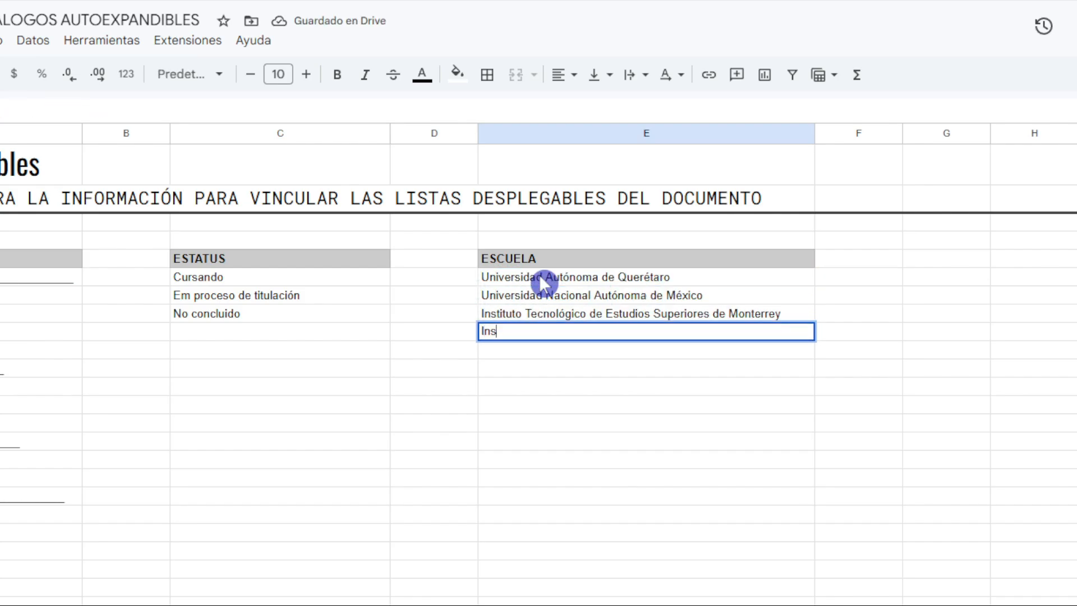
type("cnológico de Querétaro")
key("Return")
left_click(555, 259)
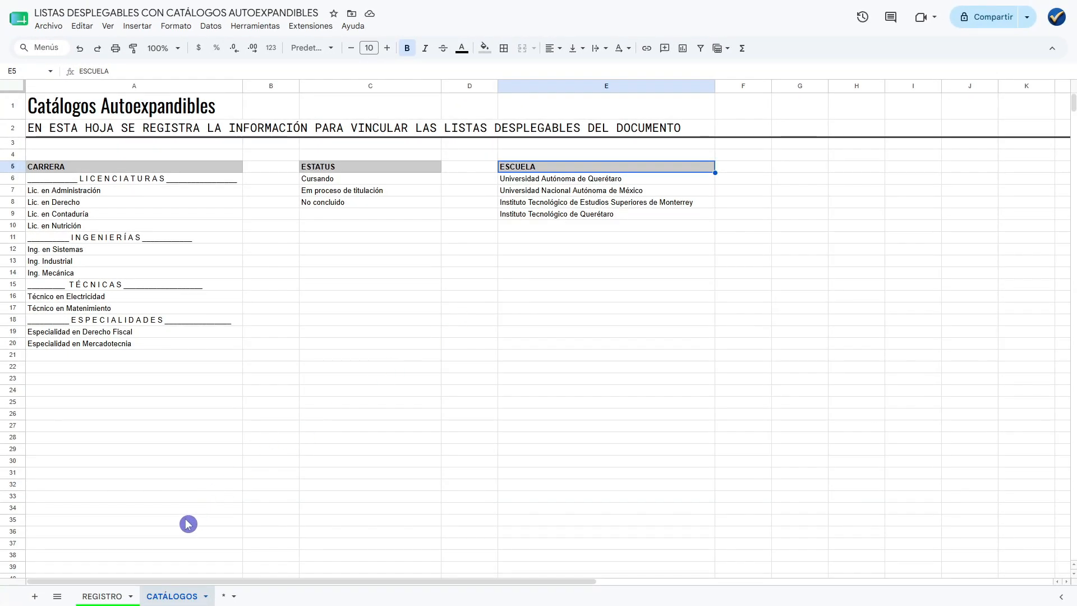
Check the column after ESCUELA in the REGISTRO sheet and enter its heading DOCUMENTO in G5 of CATÁLOGOS.
left_click(113, 595)
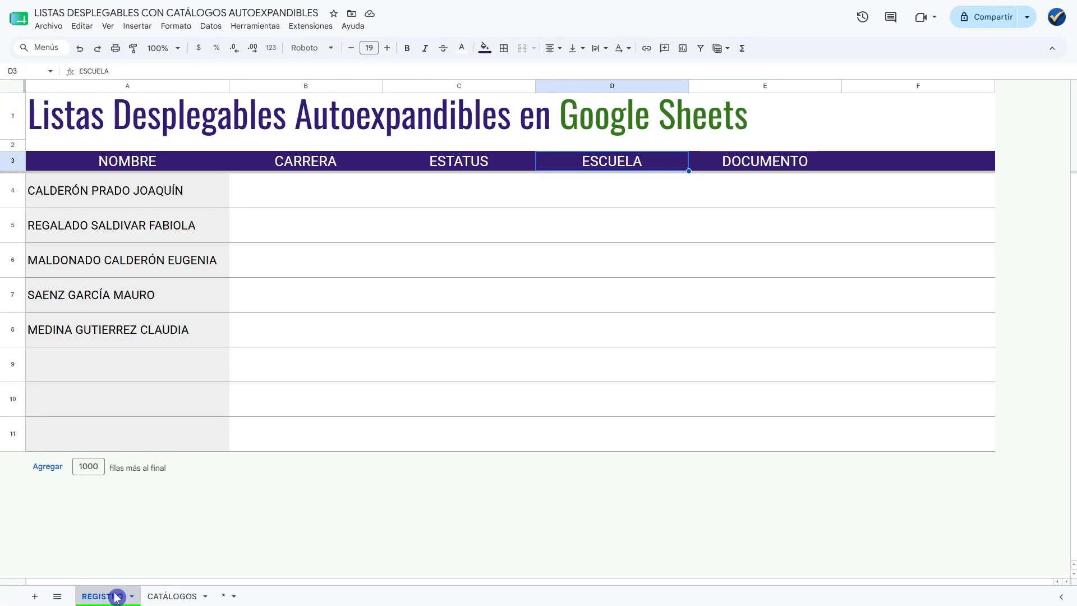
left_click(742, 169)
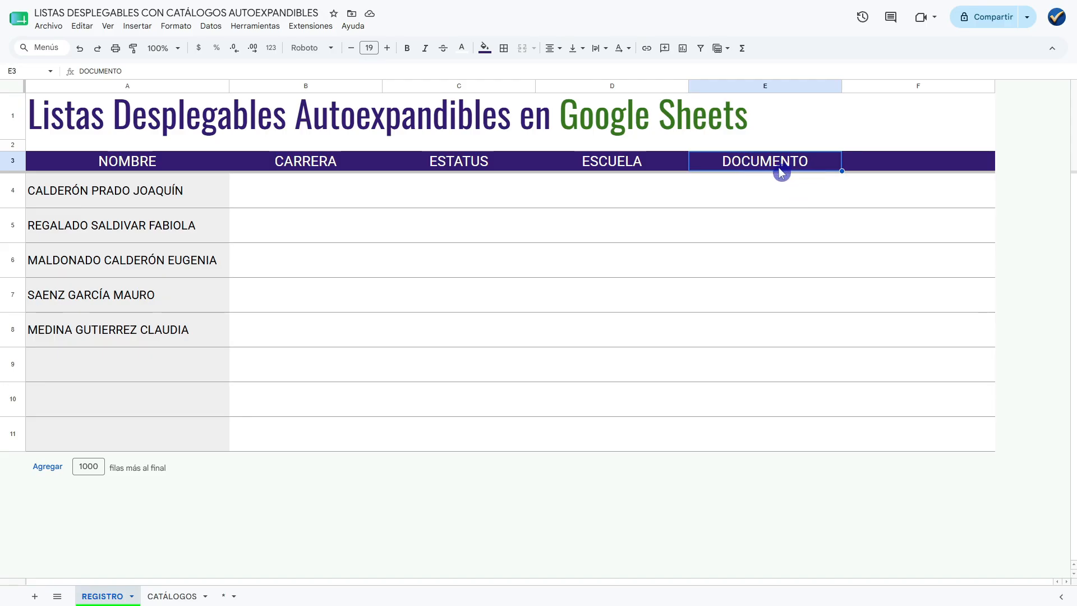
left_click(183, 594)
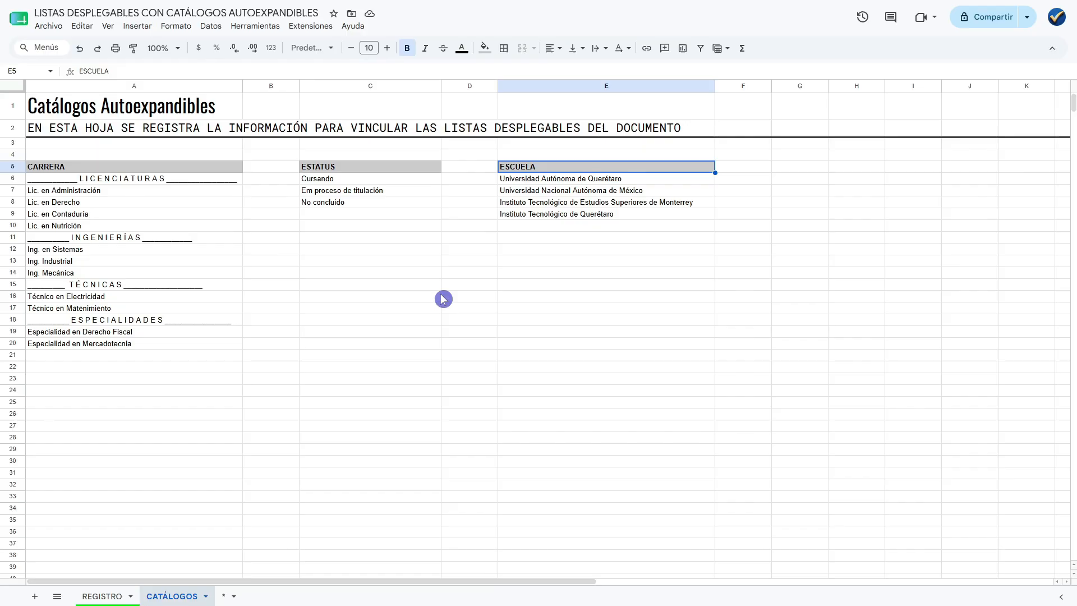
left_click(755, 170)
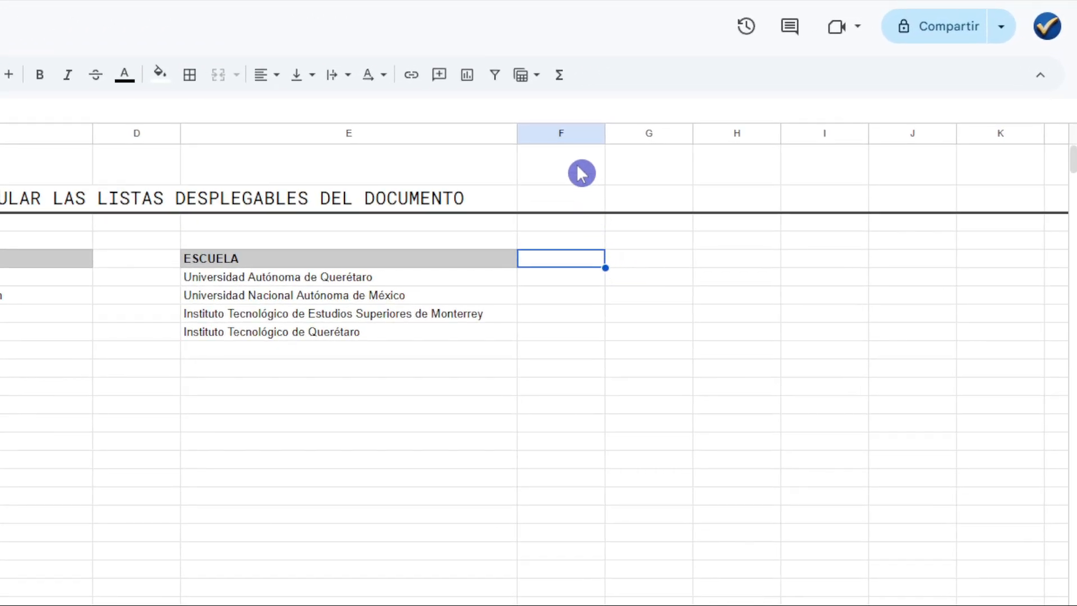
left_click(560, 135)
left_click(647, 261)
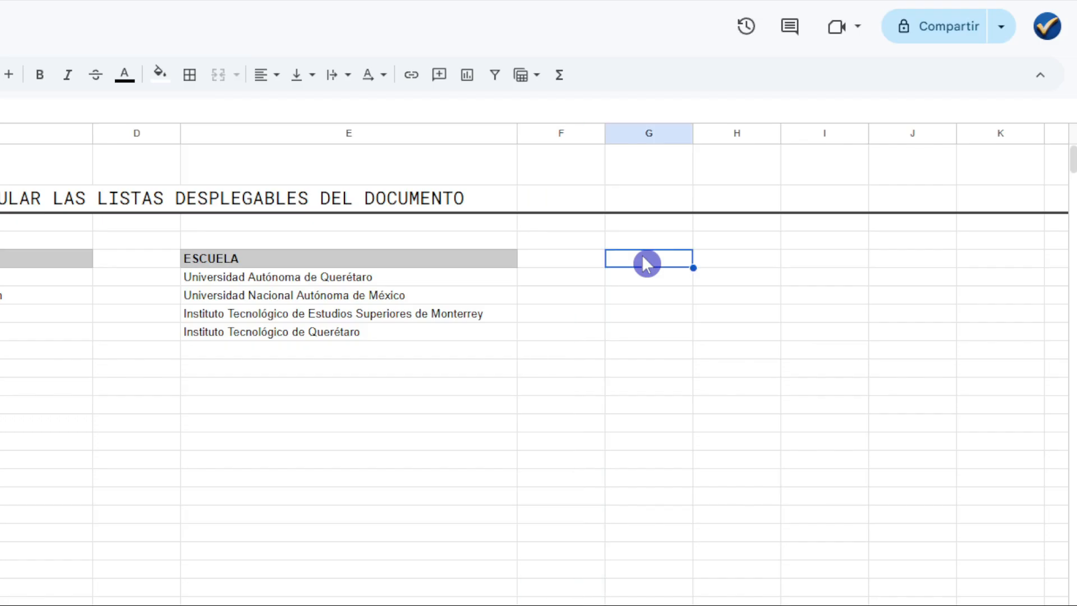
type("DOCUMENTO")
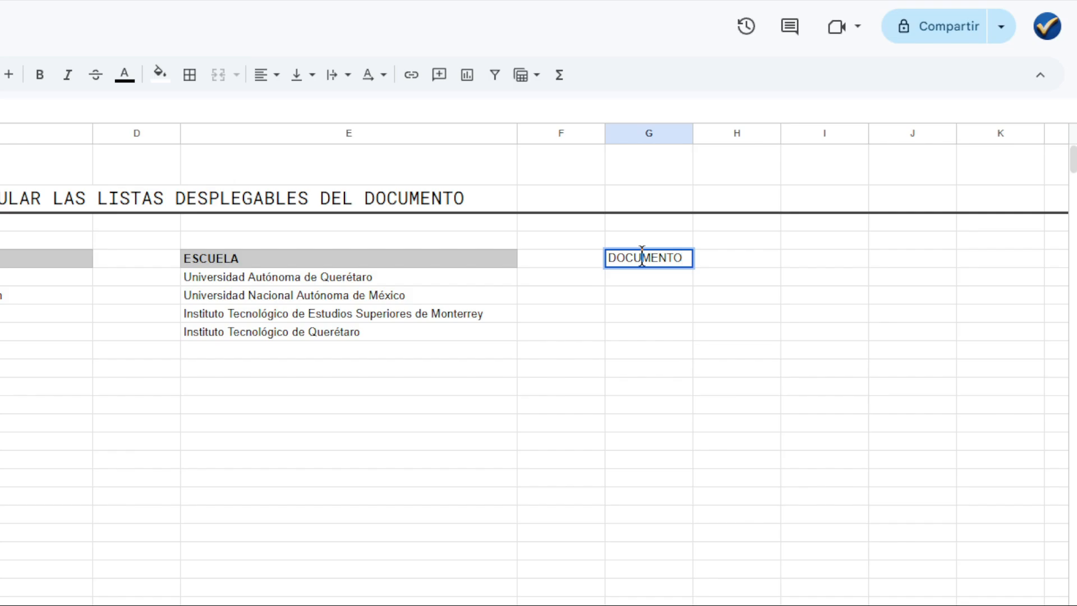
key("Return")
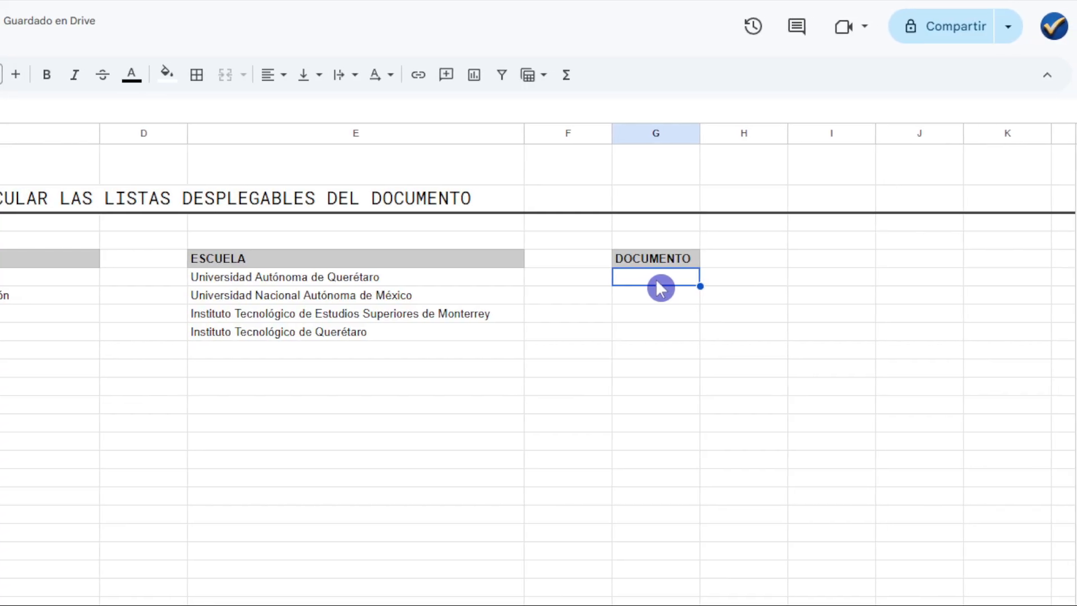
Enter Certificado in G6 and Título in G7 under DOCUMENTO.
type("Certi")
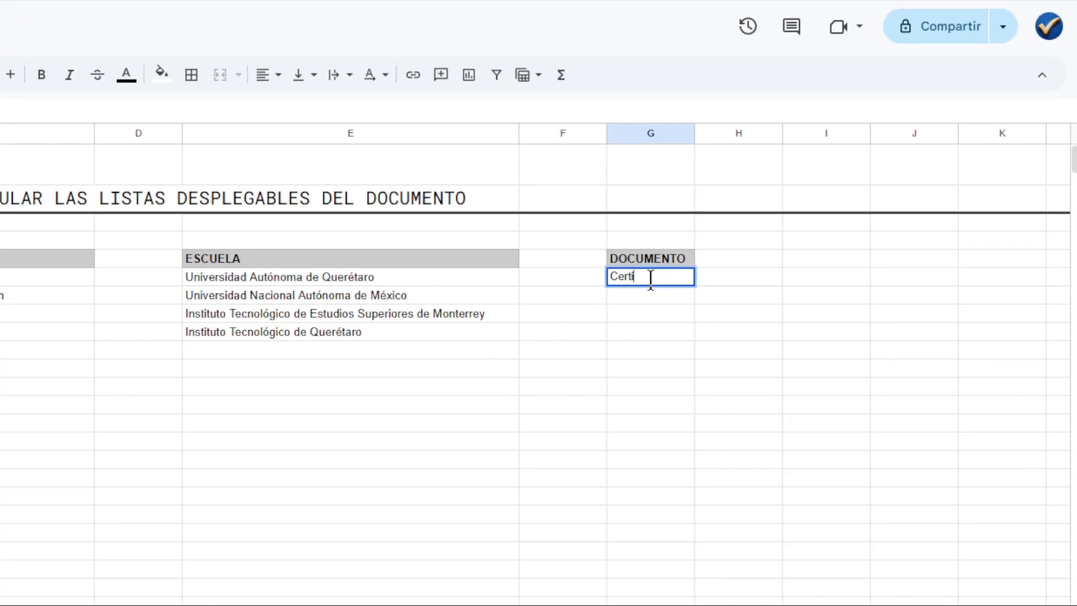
type("ficado")
left_click(651, 287)
type("T")
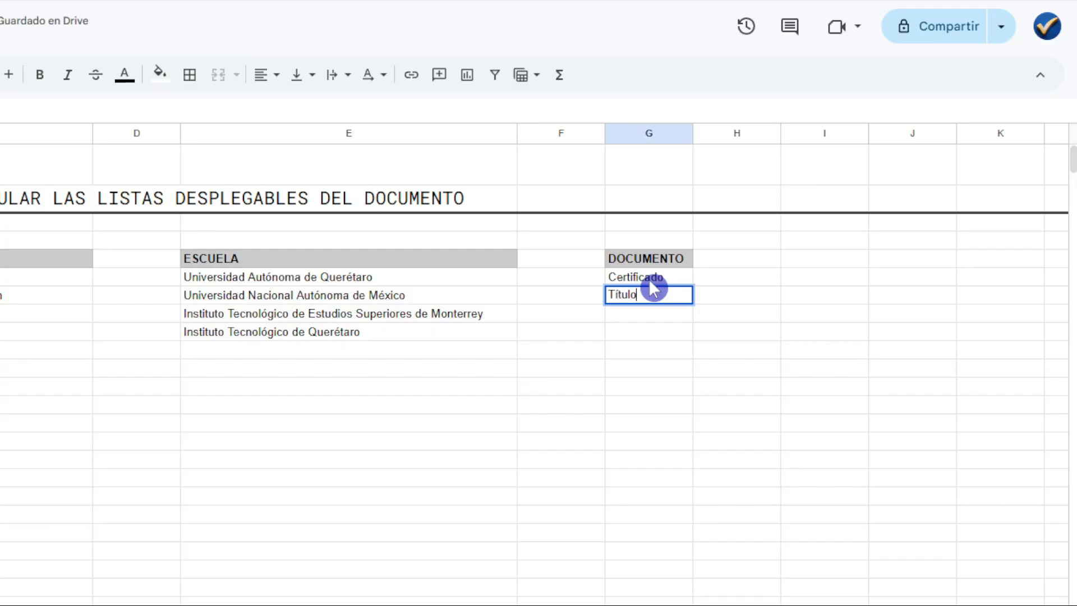
type("ítulo")
key("Return")
Enter Constancia in G8 and Diploma in G9 under DOCUMENTO.
type("C")
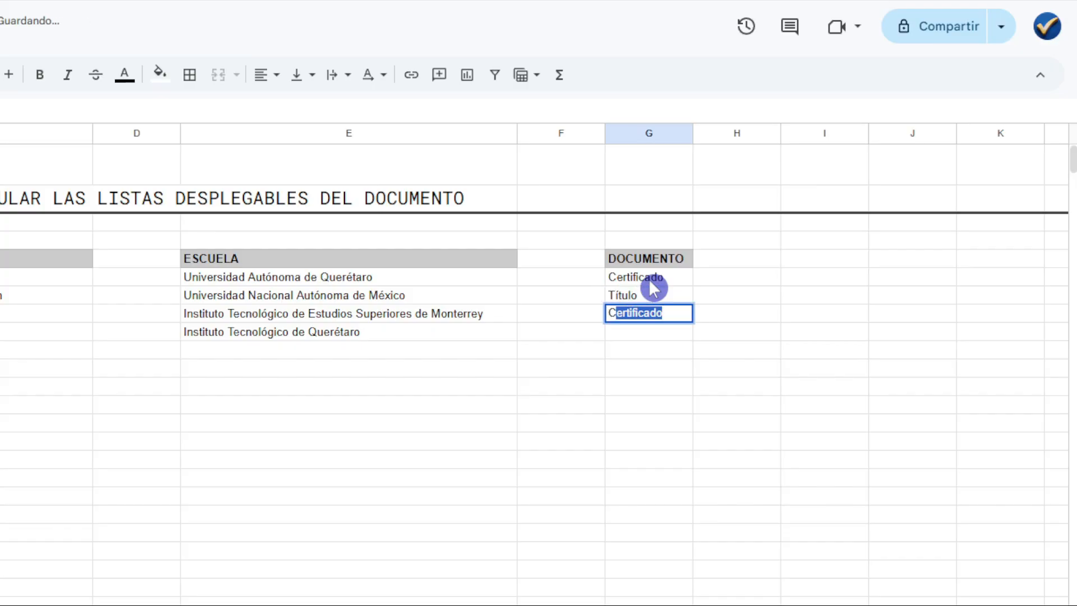
type("onstancia")
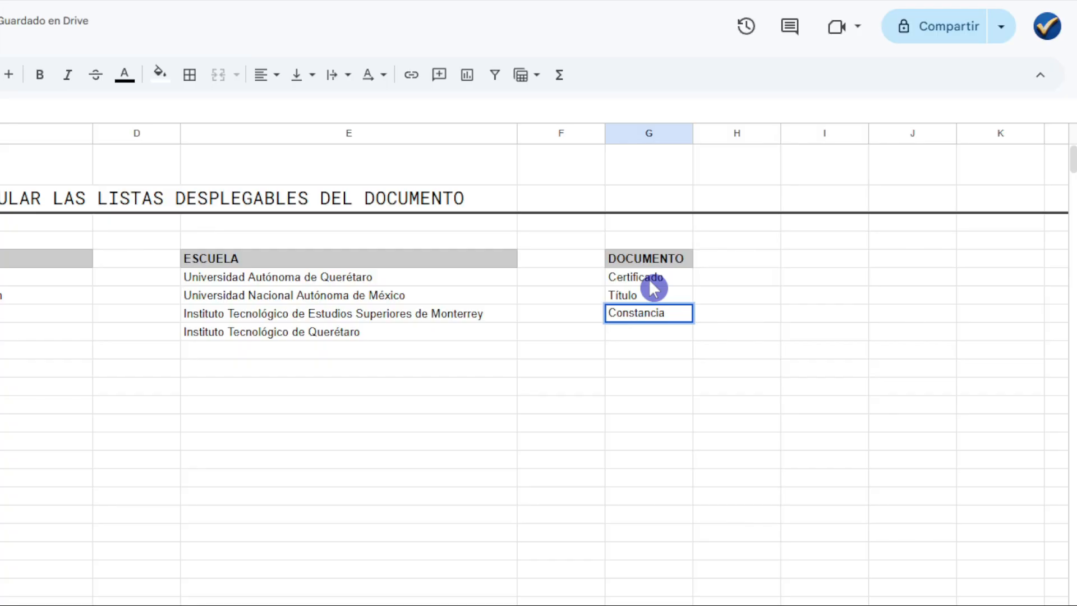
key("Return")
type("Dipl")
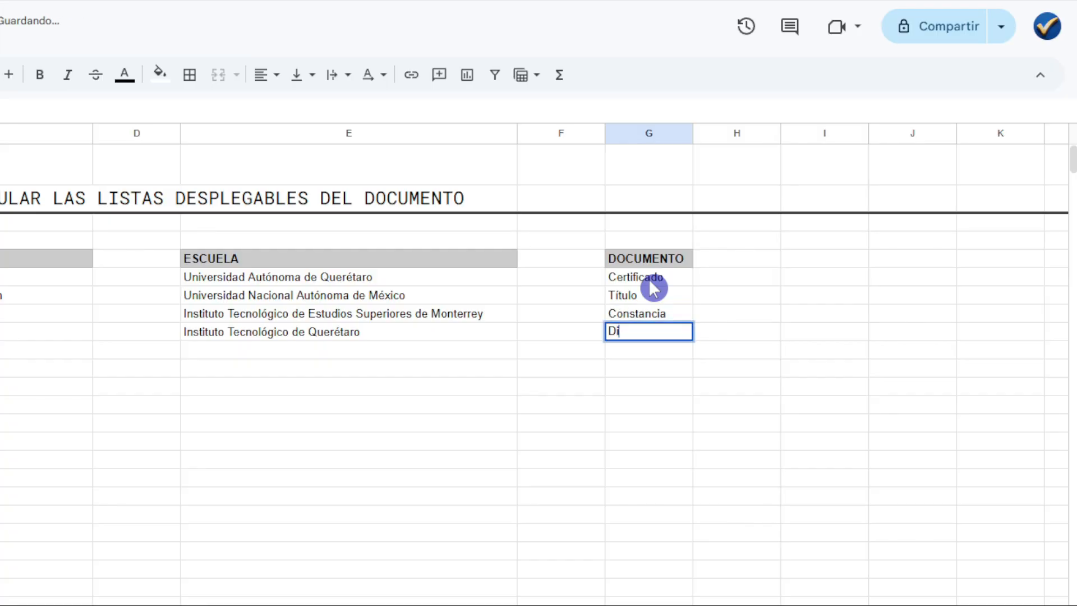
type("oma")
key("Return")
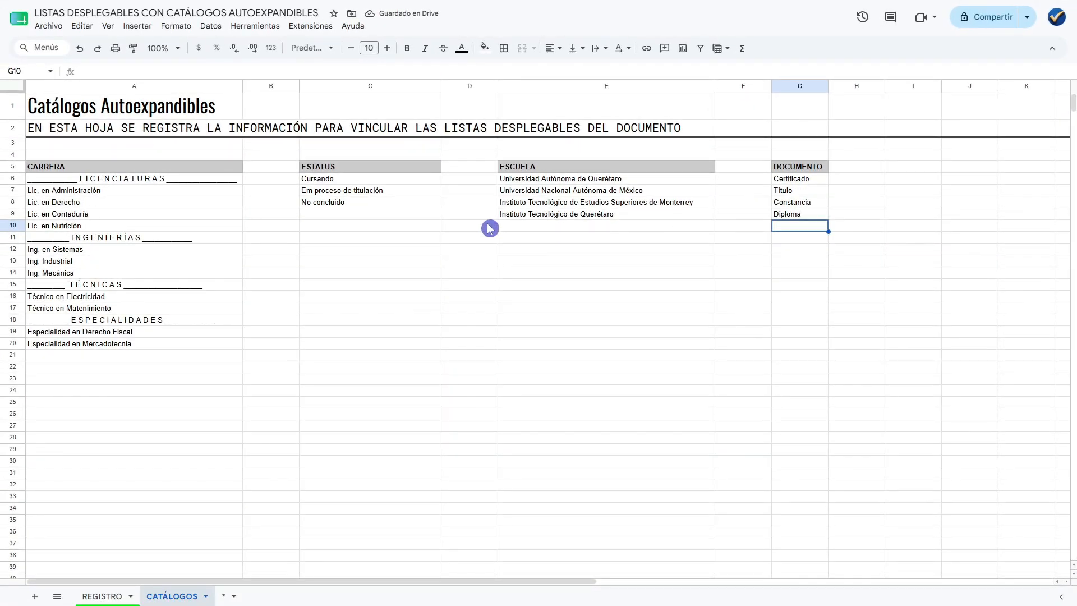
Narrow the empty separator columns B, D and F together to a bit less than half their width.
left_click(269, 86)
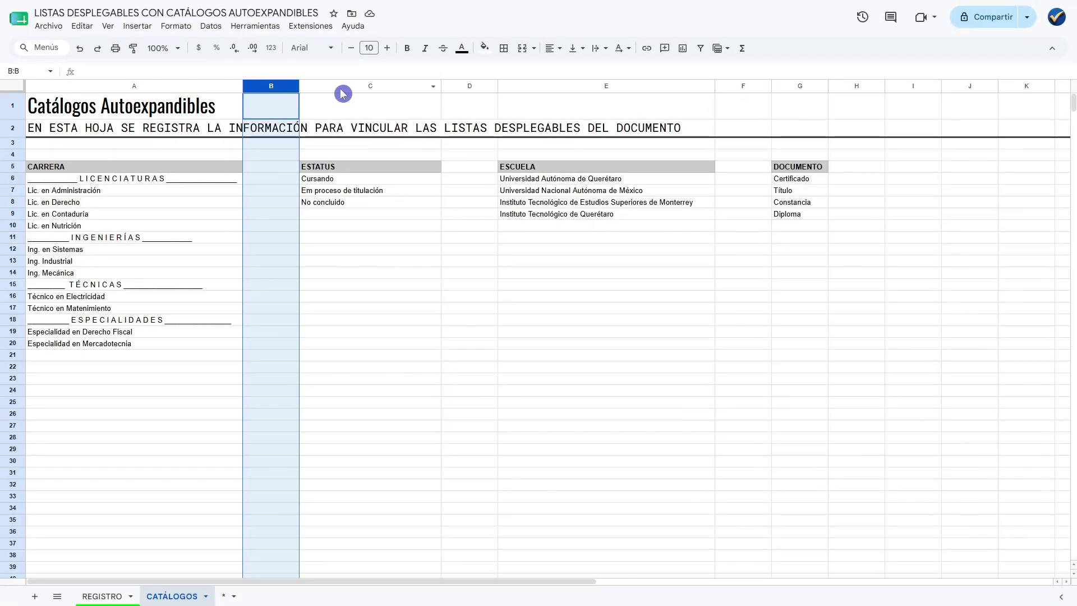
left_click(466, 86, "ctrl")
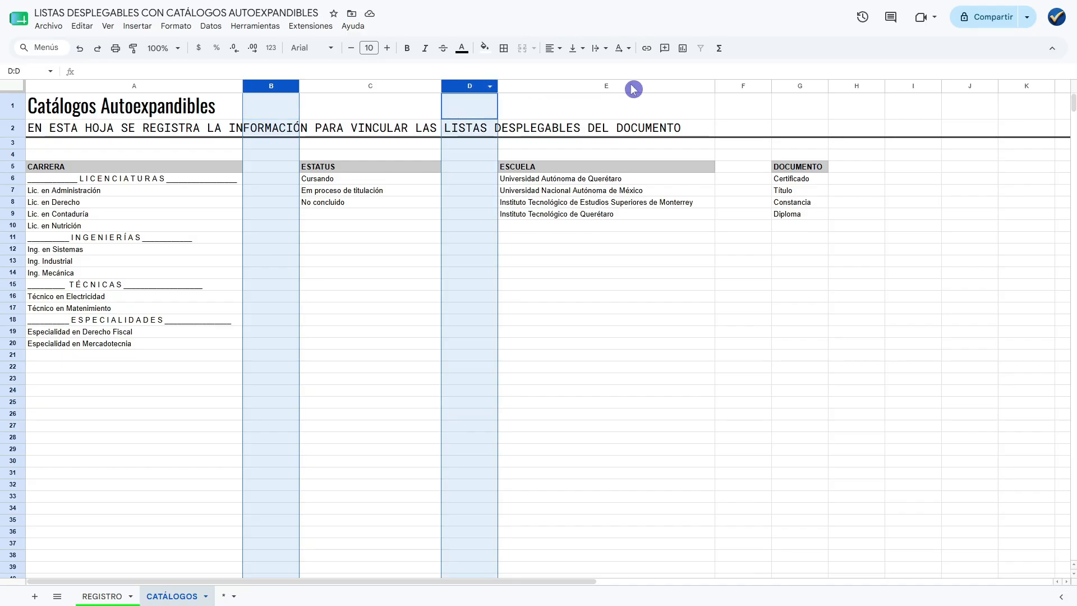
left_click(759, 86, "ctrl")
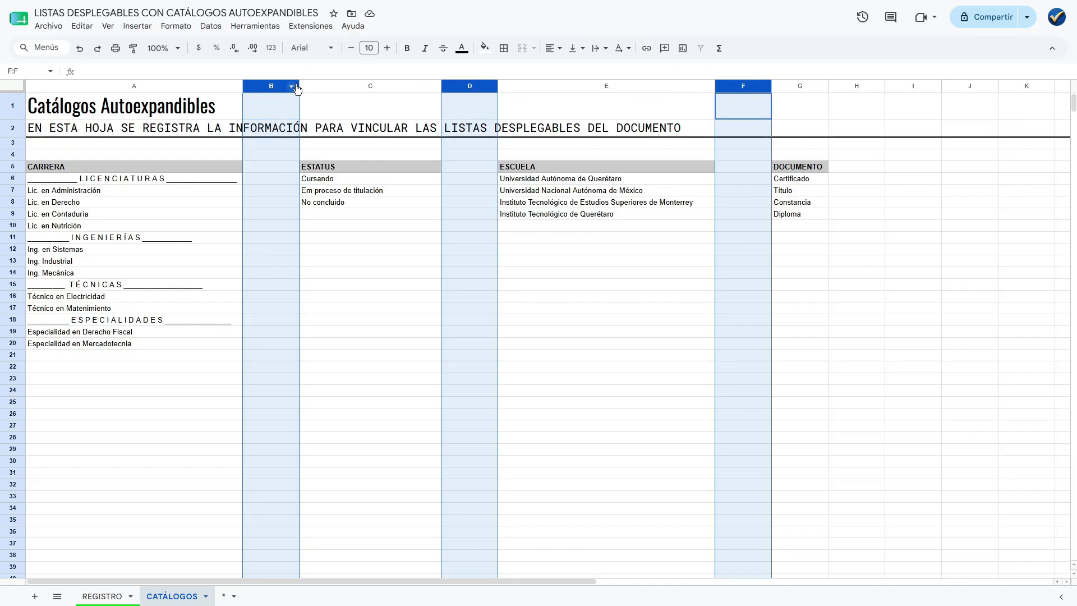
left_click_drag(300, 88, 267, 93)
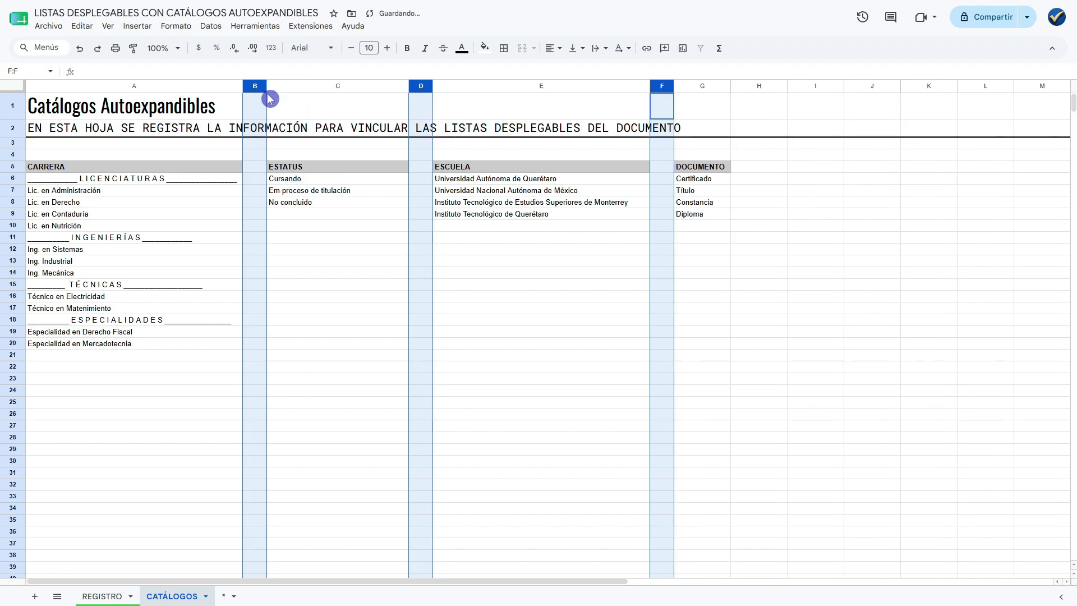
Convert the CARRERA list in A5:A20, including its heading, into a table.
left_click(166, 168)
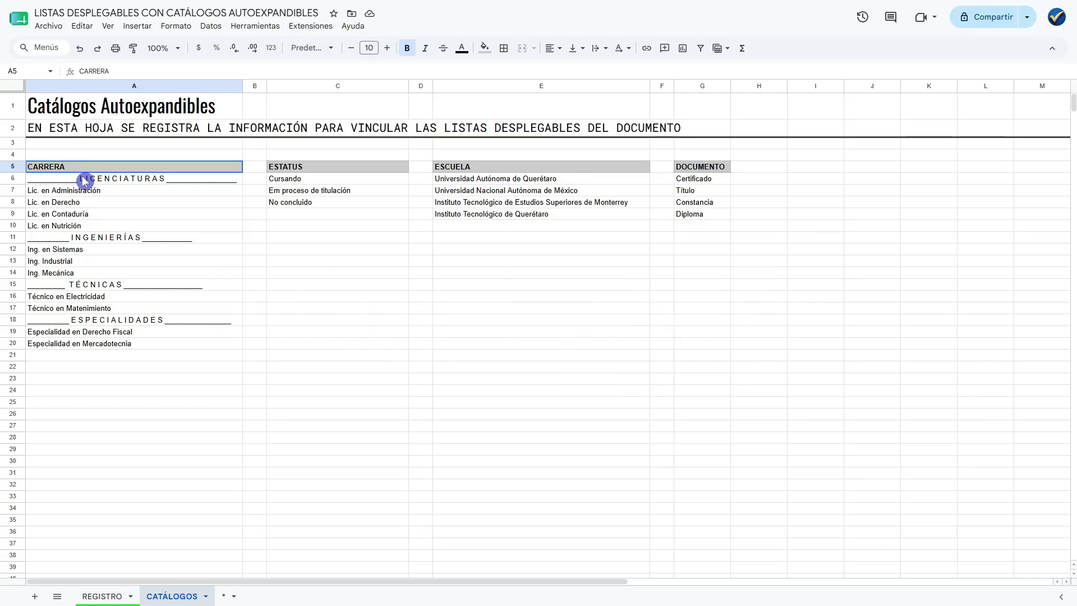
left_click_drag(84, 180, 103, 350)
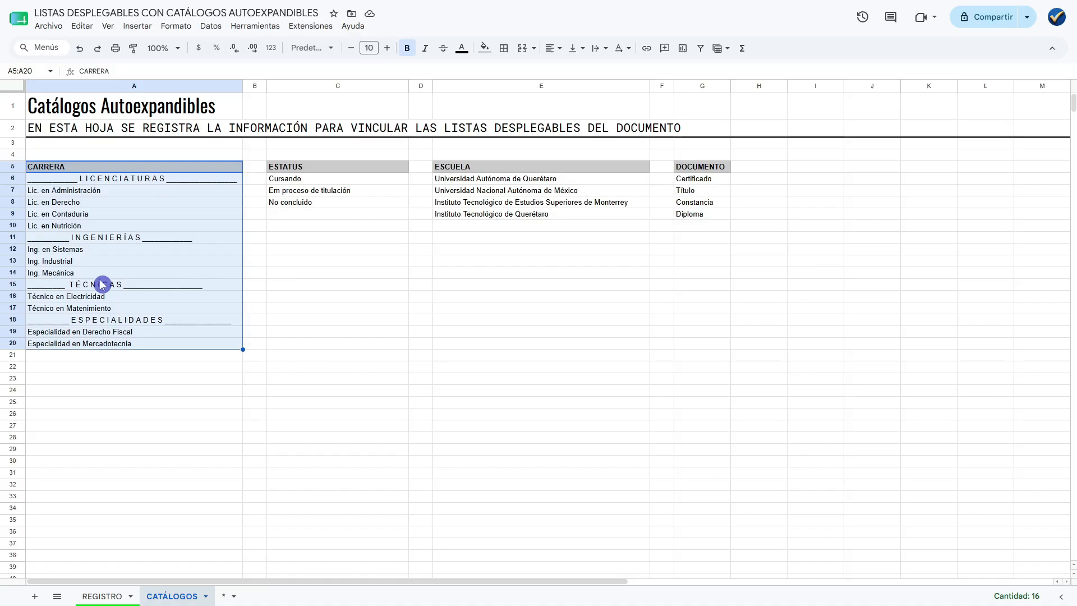
right_click(128, 217)
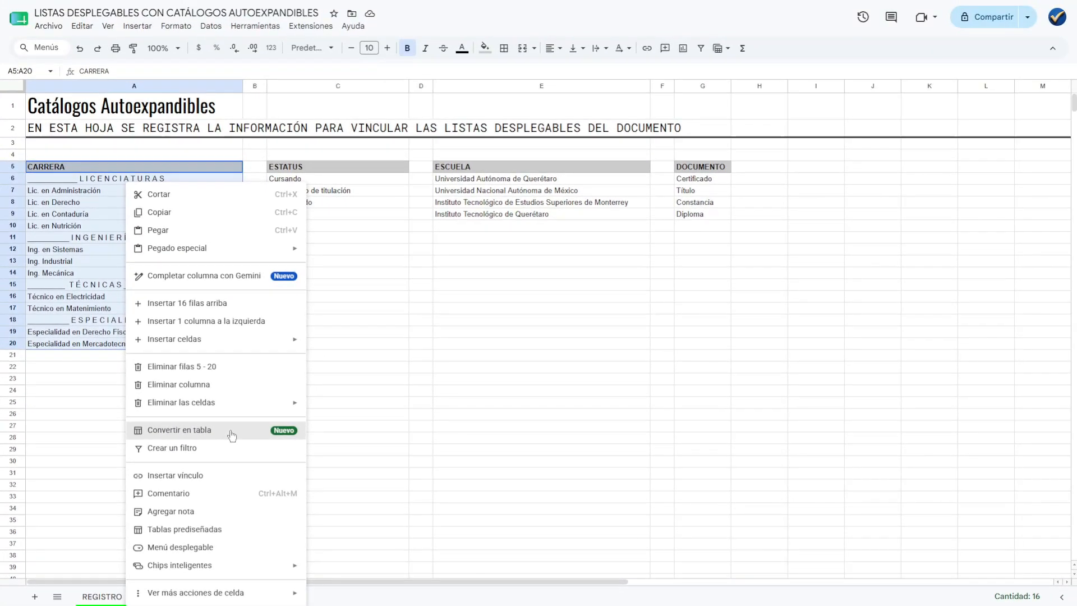
left_click(359, 336)
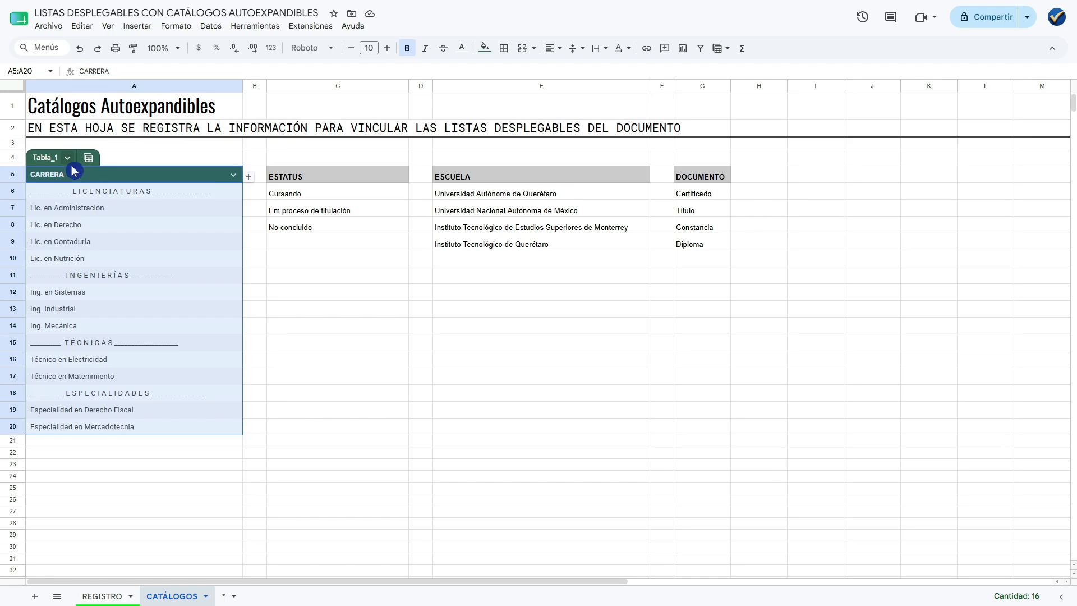
Rename the CARRERA table as Tabla_Carreras.
left_click(51, 158)
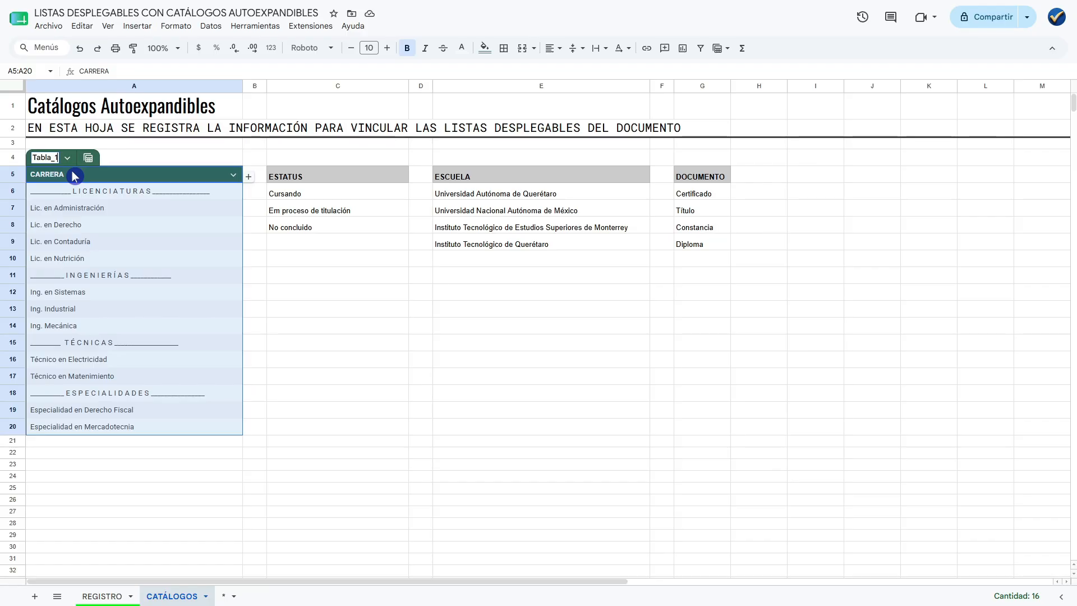
key("BackSpace")
type("Carreras")
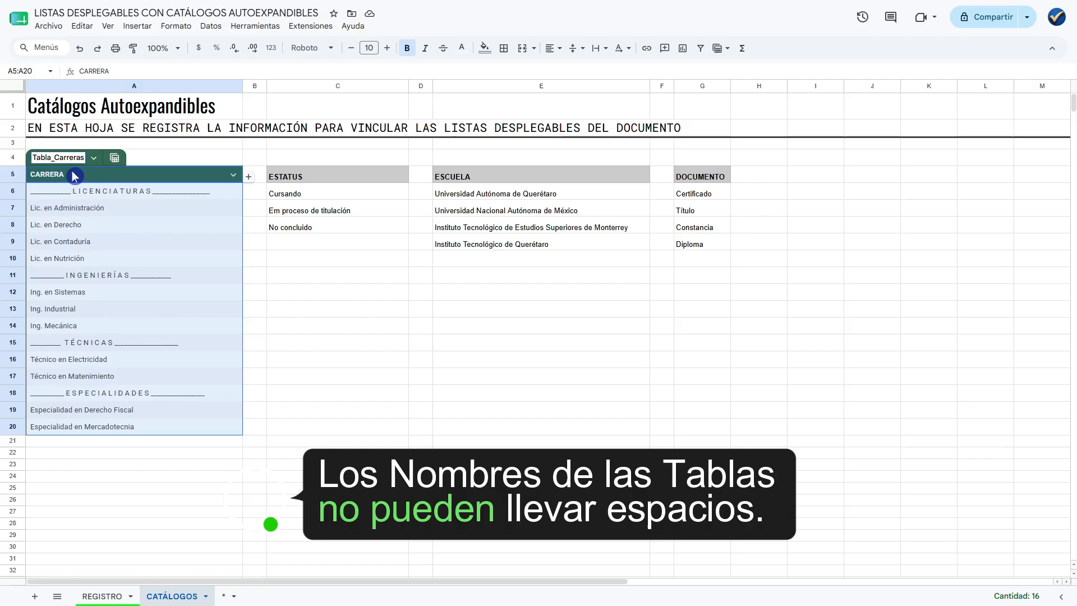
key("Return")
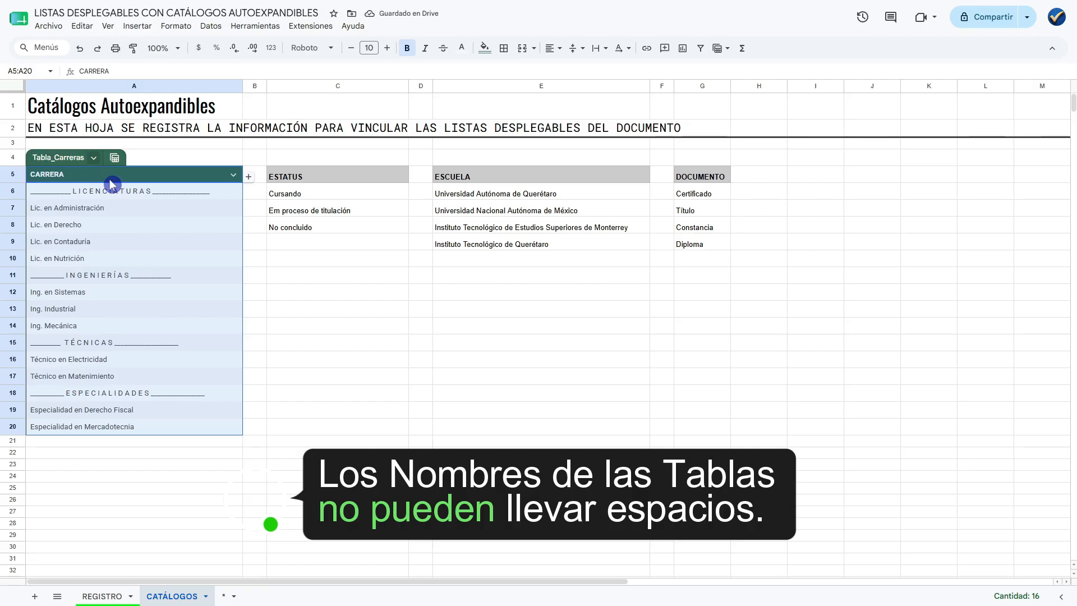
left_click(63, 180)
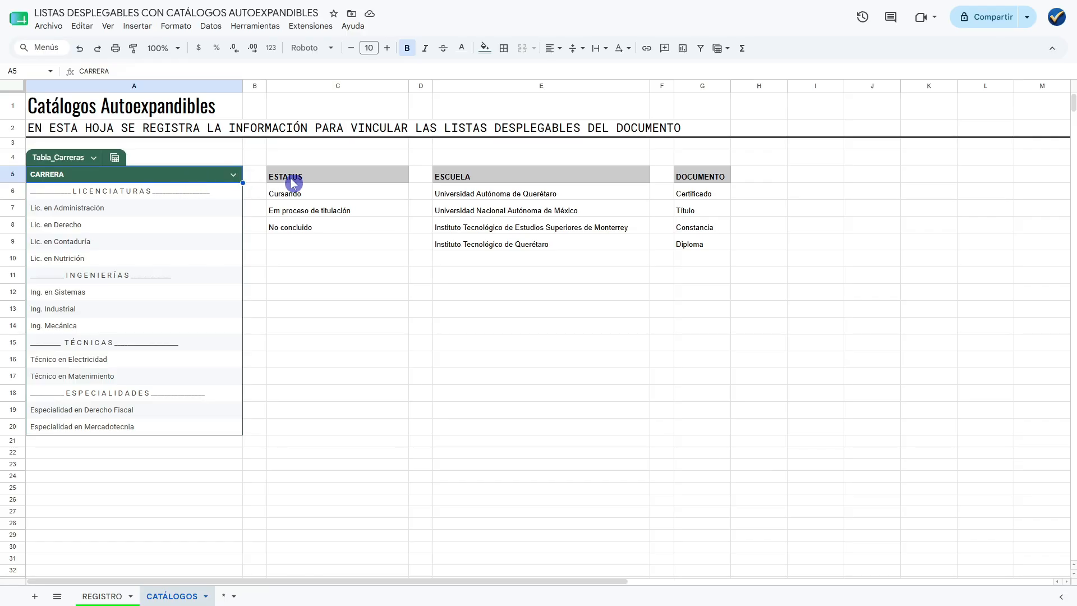
Convert the ESTATUS list in C5:C8, including its heading, into a table.
left_click(324, 179)
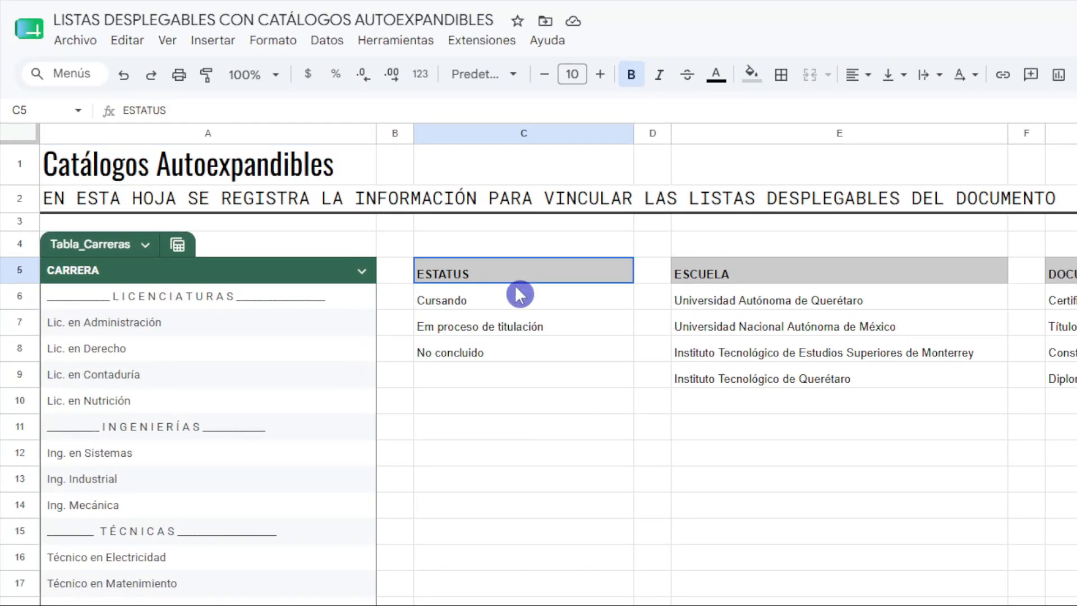
left_click(527, 348, "shift")
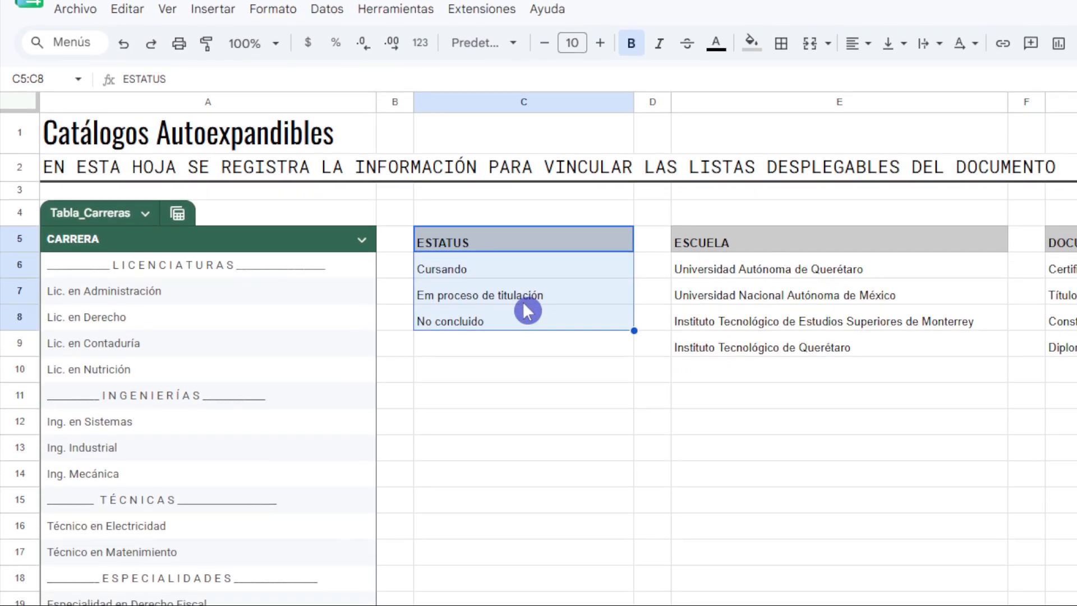
right_click(524, 291)
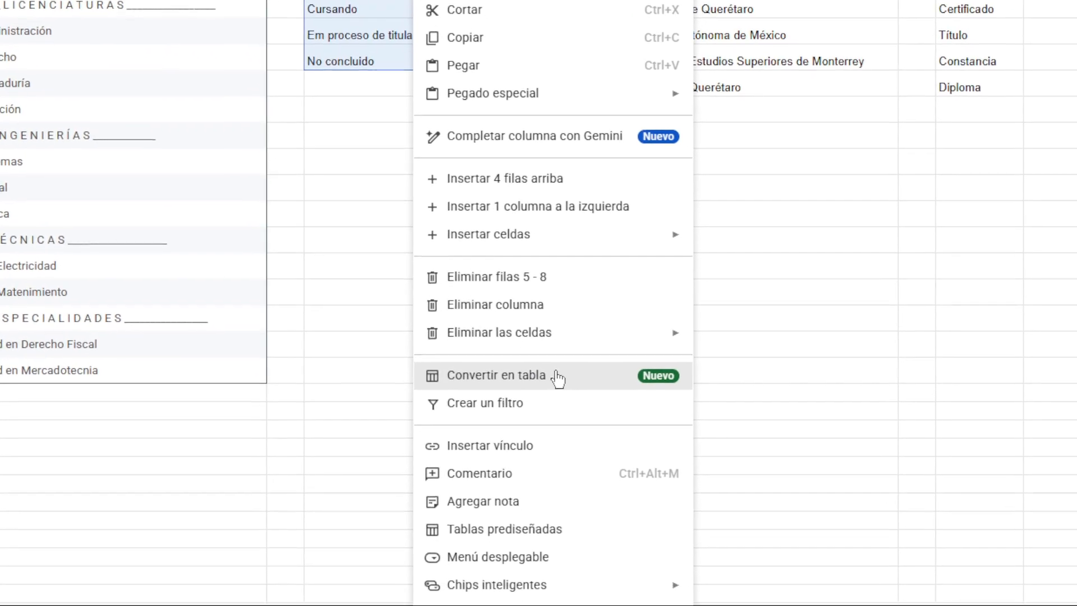
left_click(556, 376)
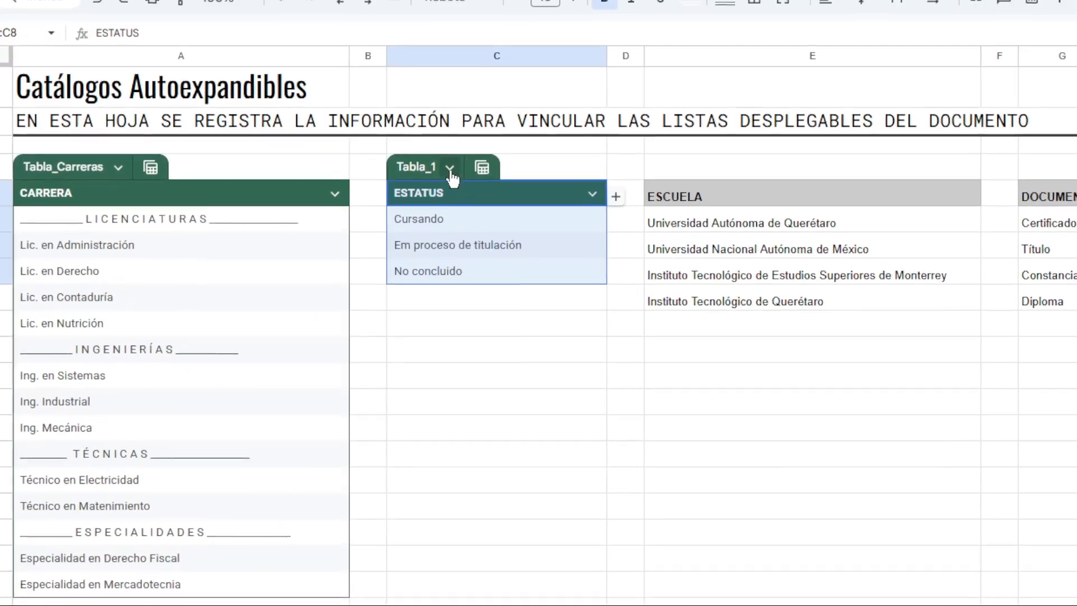
Rename the ESTATUS table as Tabla_Estatus.
left_click(417, 168)
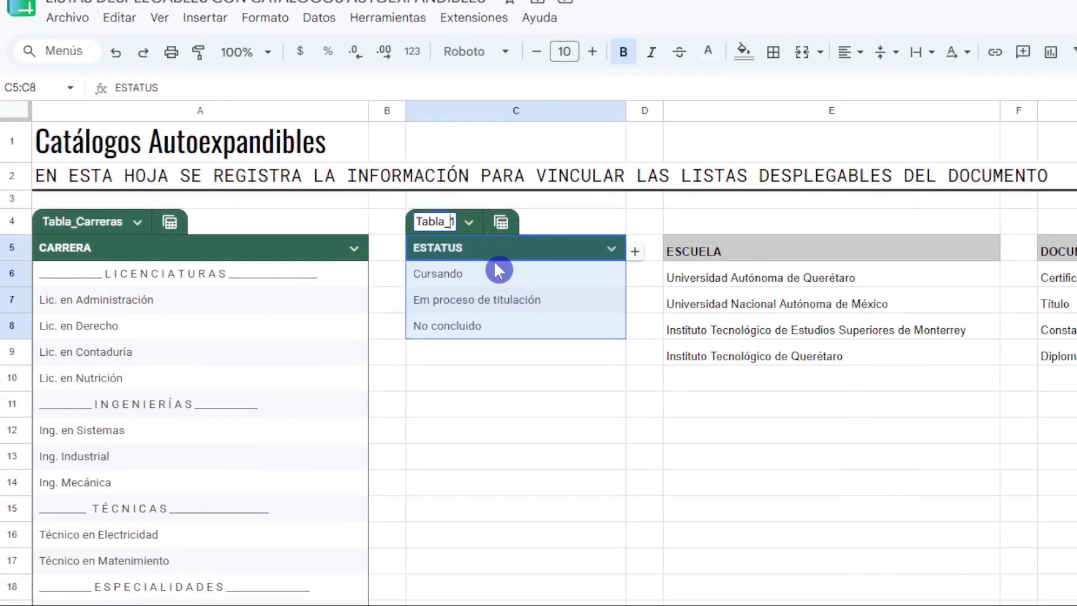
key("BackSpace")
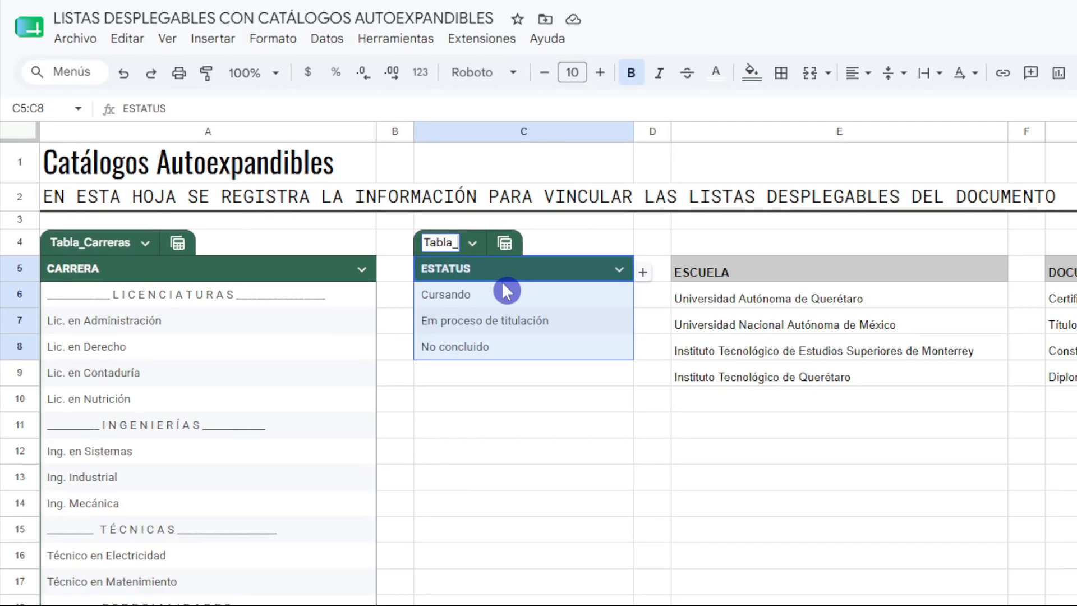
type("Estatus")
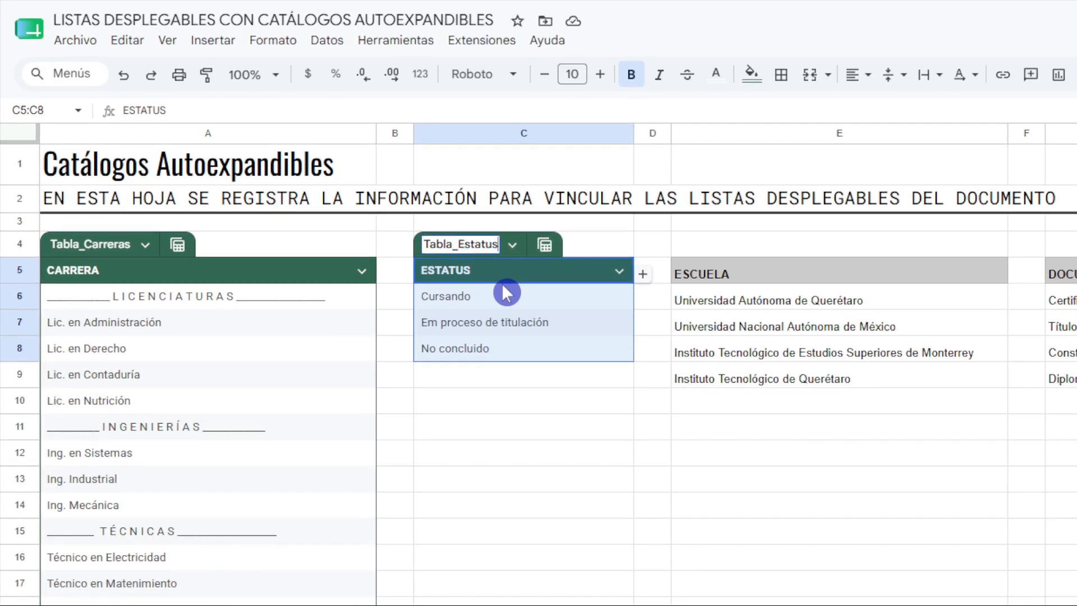
key("Return")
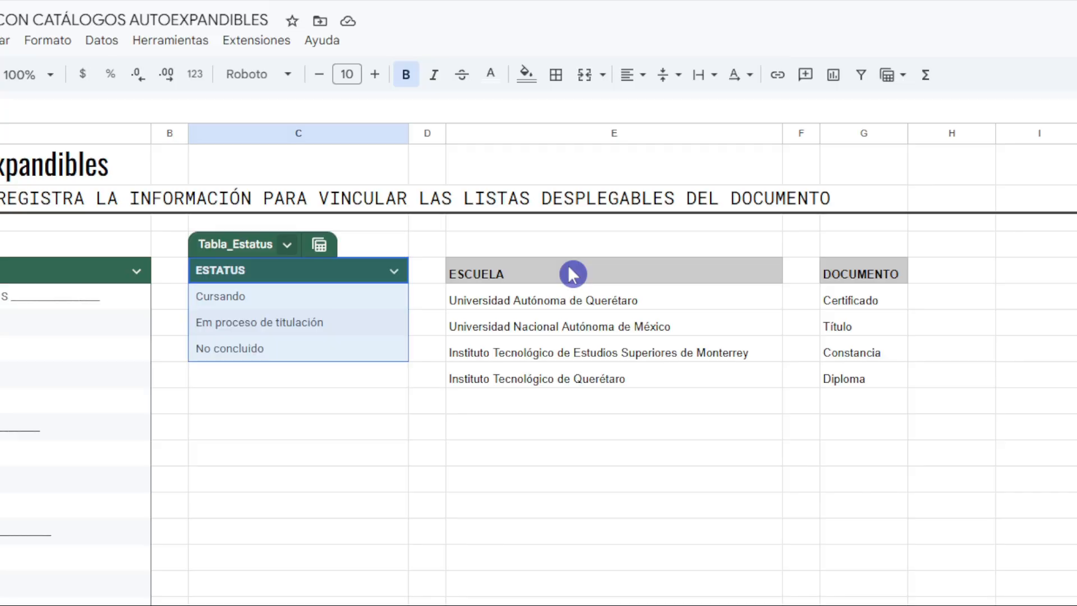
Convert the ESCUELA list in E5:E9, including its heading, into a table.
left_click_drag(572, 274, 615, 375)
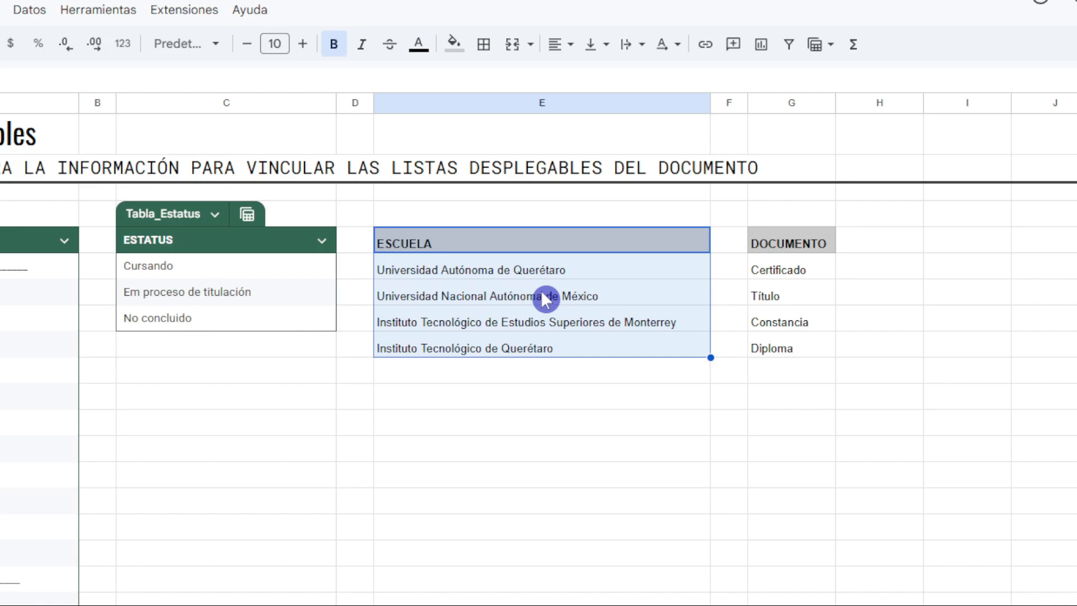
right_click(525, 281)
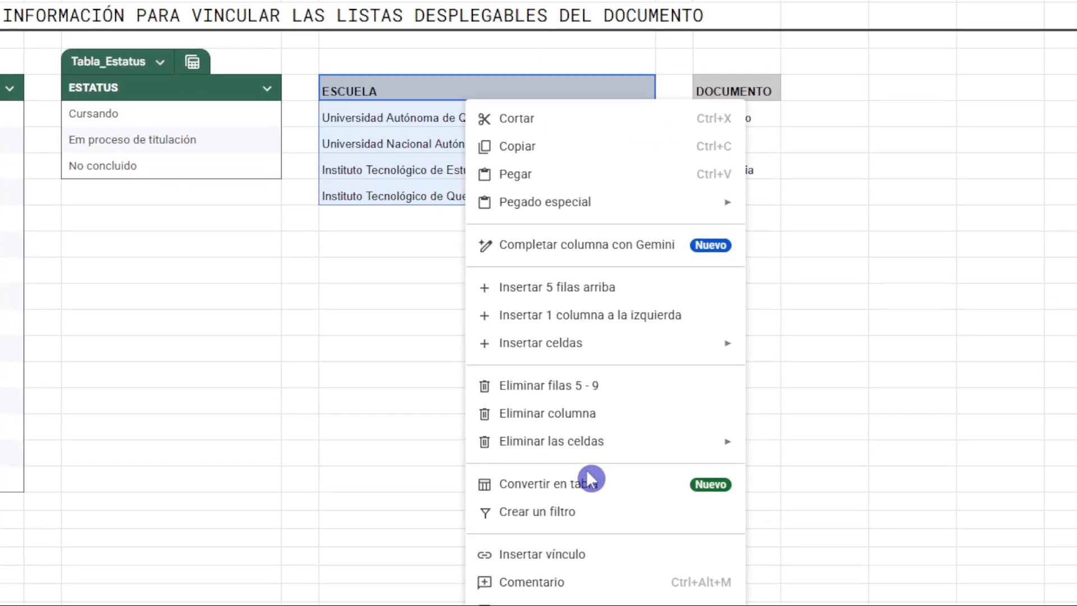
left_click(588, 482)
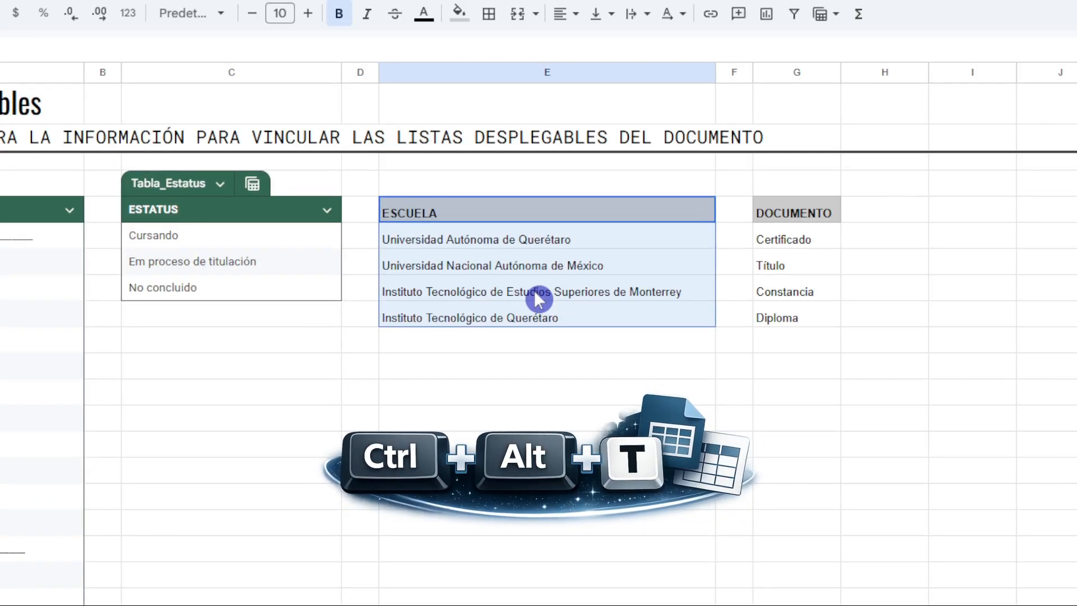
key("ctrl+alt+t")
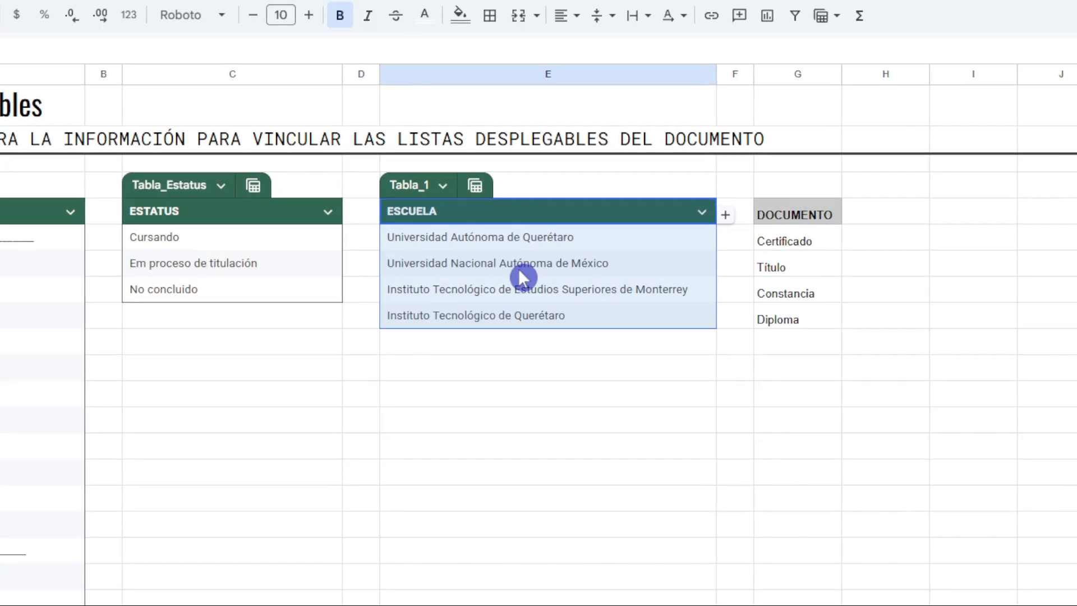
Rename the ESCUELA table as Tabla_Escuelas.
left_click(424, 184)
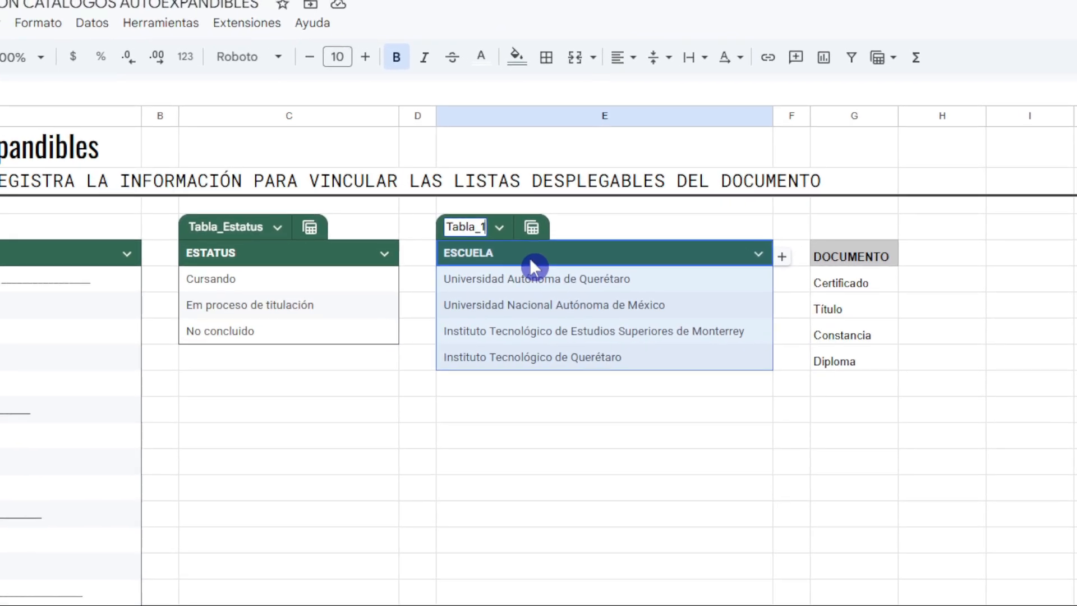
key("BackSpace")
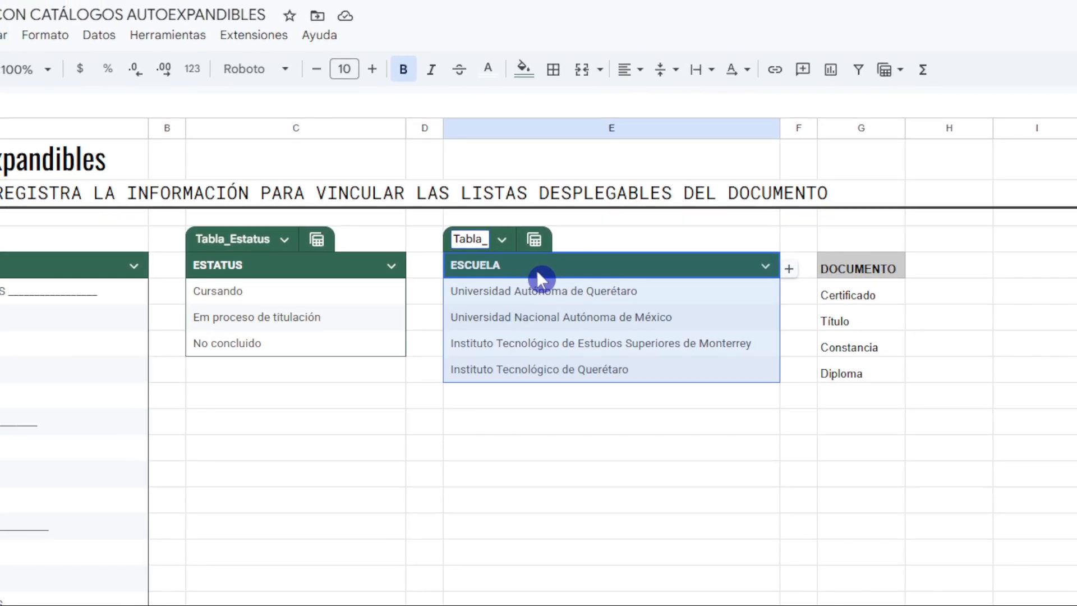
type("Escuelas")
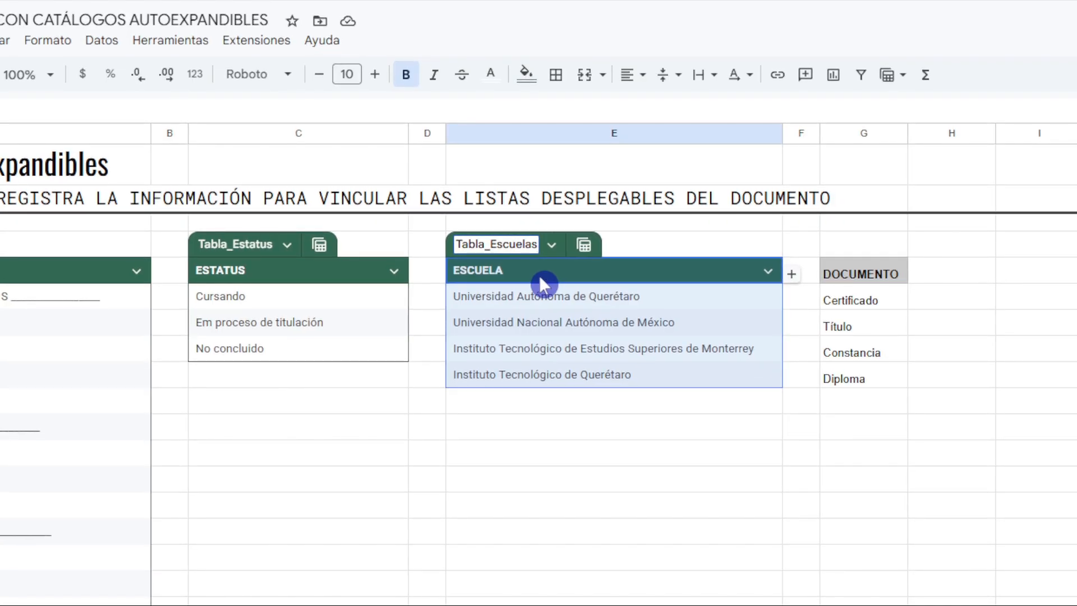
key("Return")
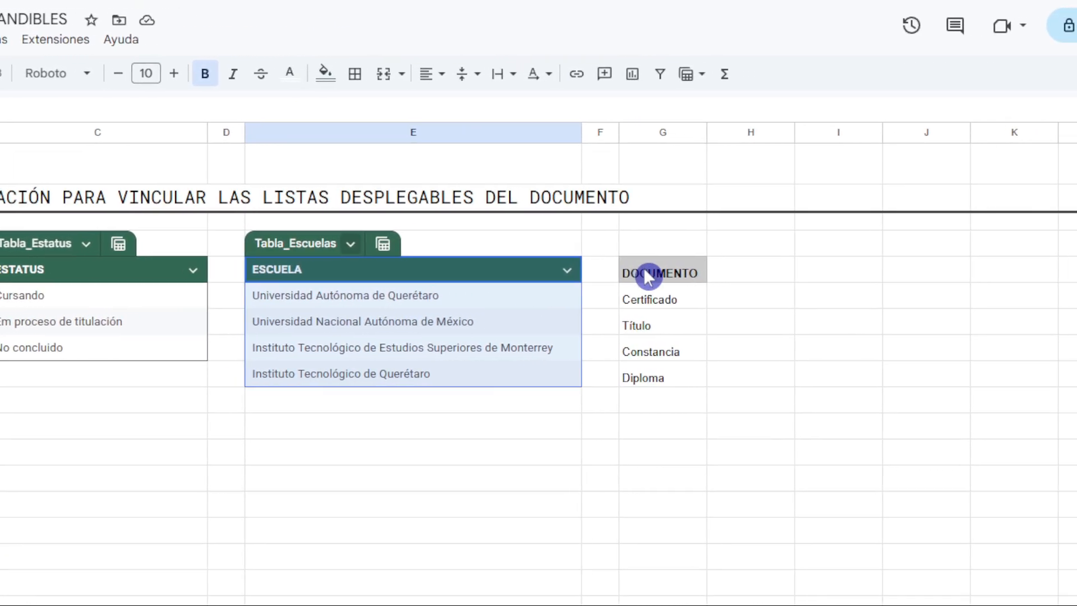
Convert the DOCUMENTO list in G5:G9, including its heading, into a table and widen column G.
left_click_drag(682, 275, 698, 362)
left_click_drag(588, 353, 605, 368)
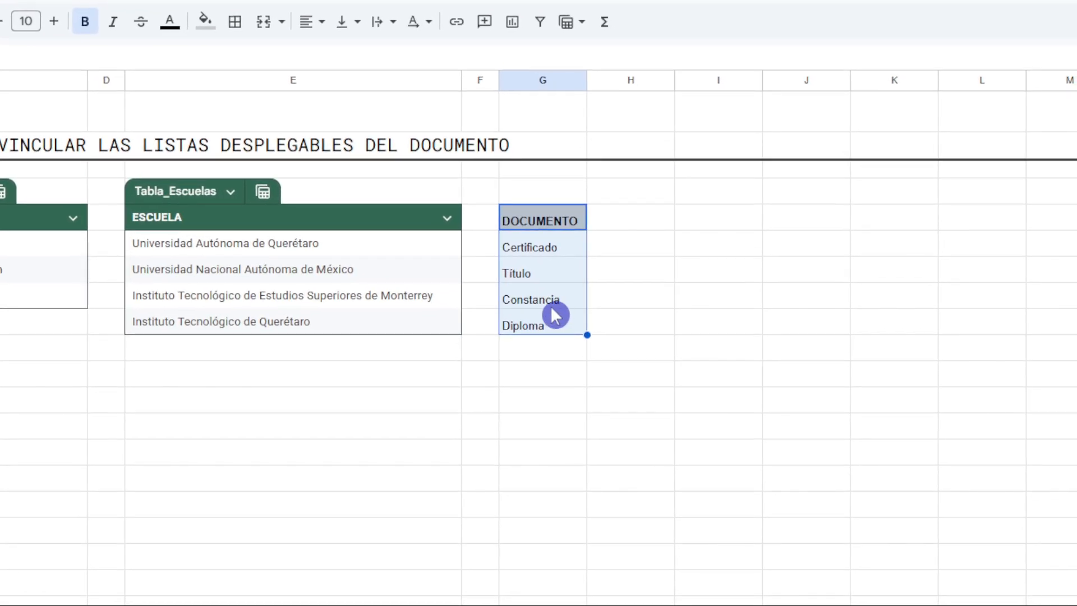
right_click(553, 310)
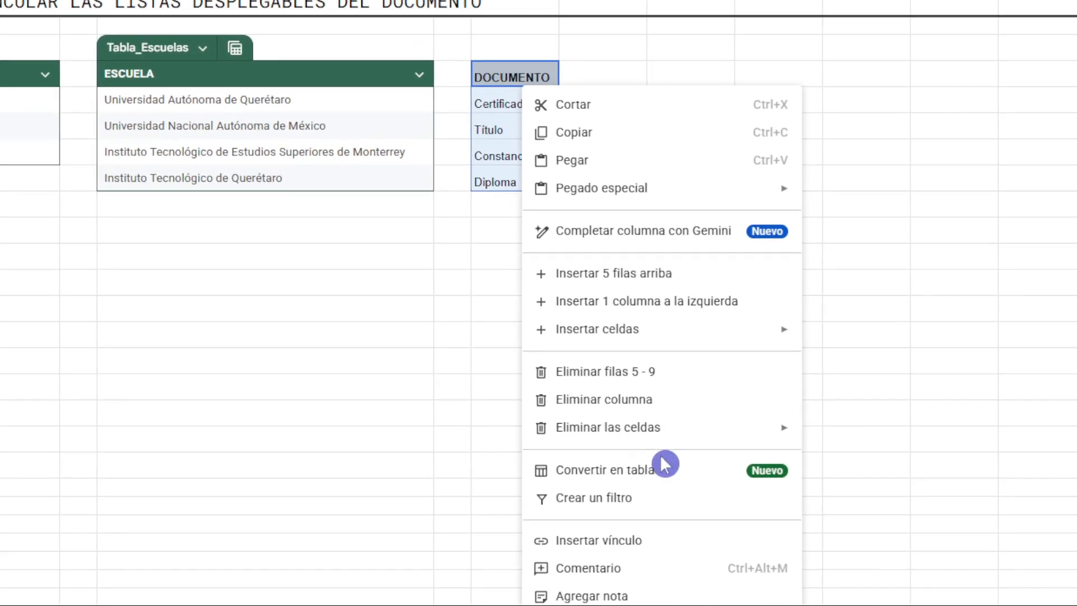
left_click(665, 518)
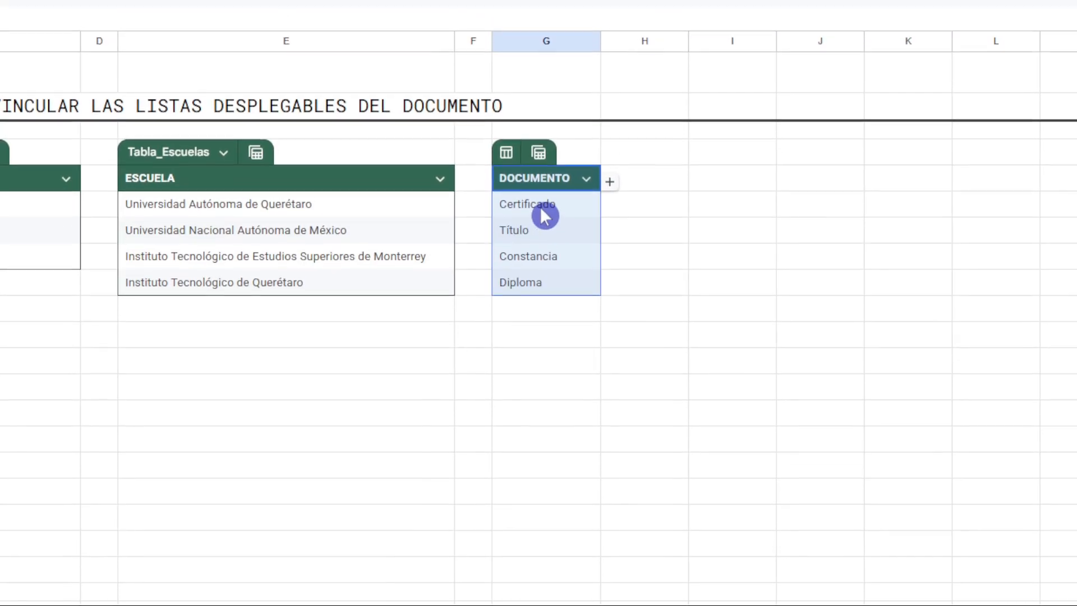
left_click(542, 211)
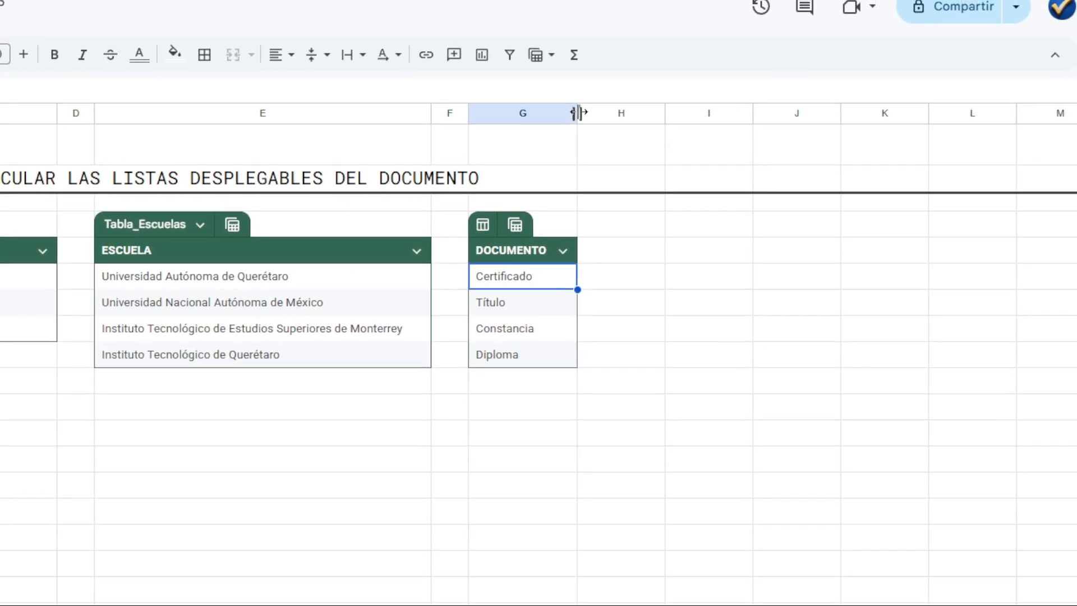
left_click_drag(584, 107, 639, 150)
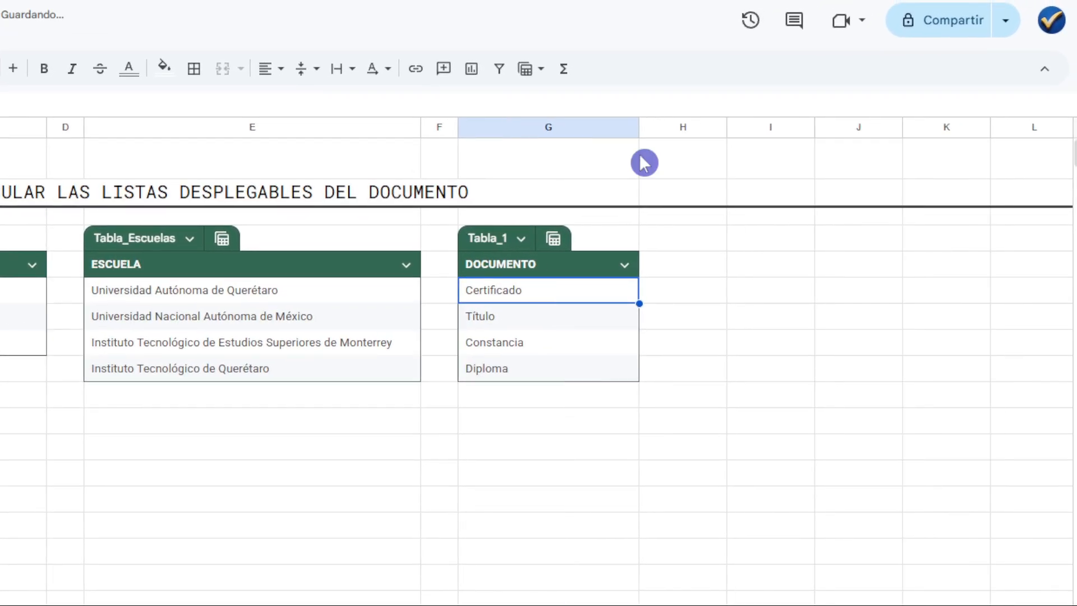
Rename the DOCUMENTO table as Tabla_Documentos.
left_click(528, 247)
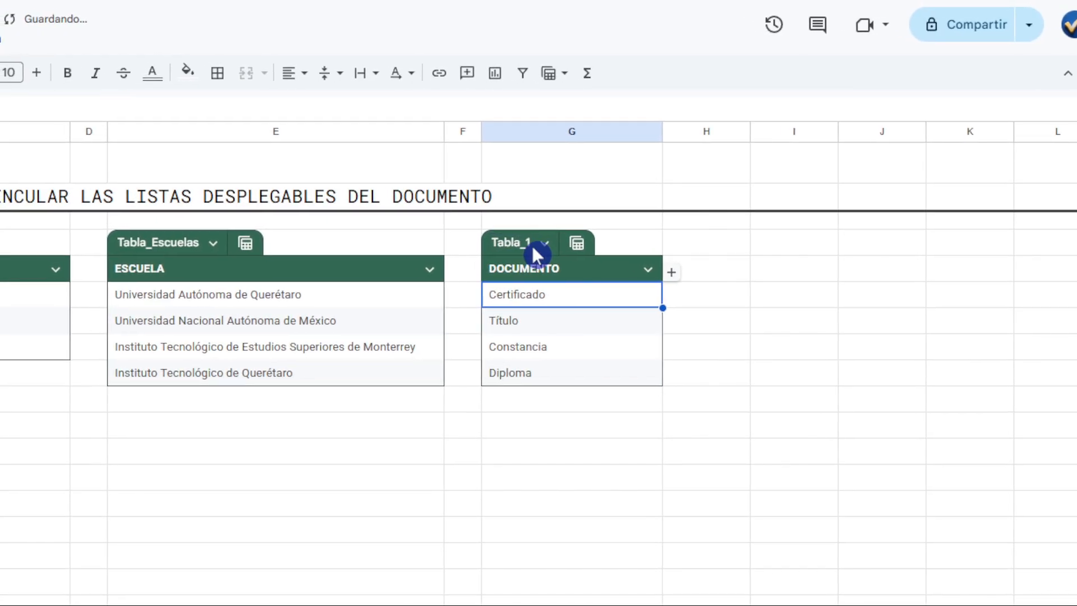
key("BackSpace")
key("BackSpace")
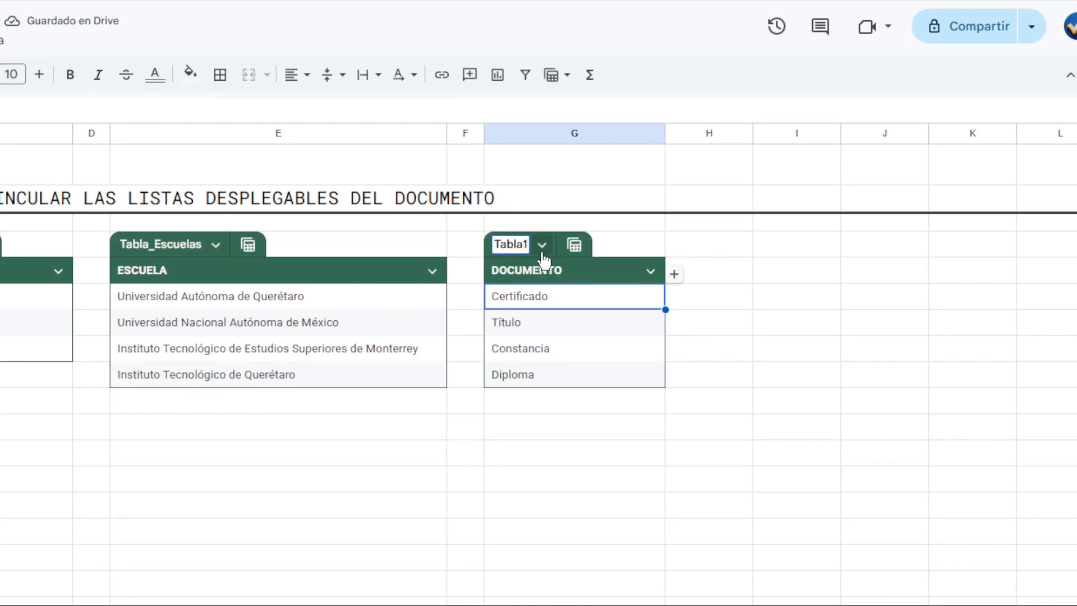
type("_")
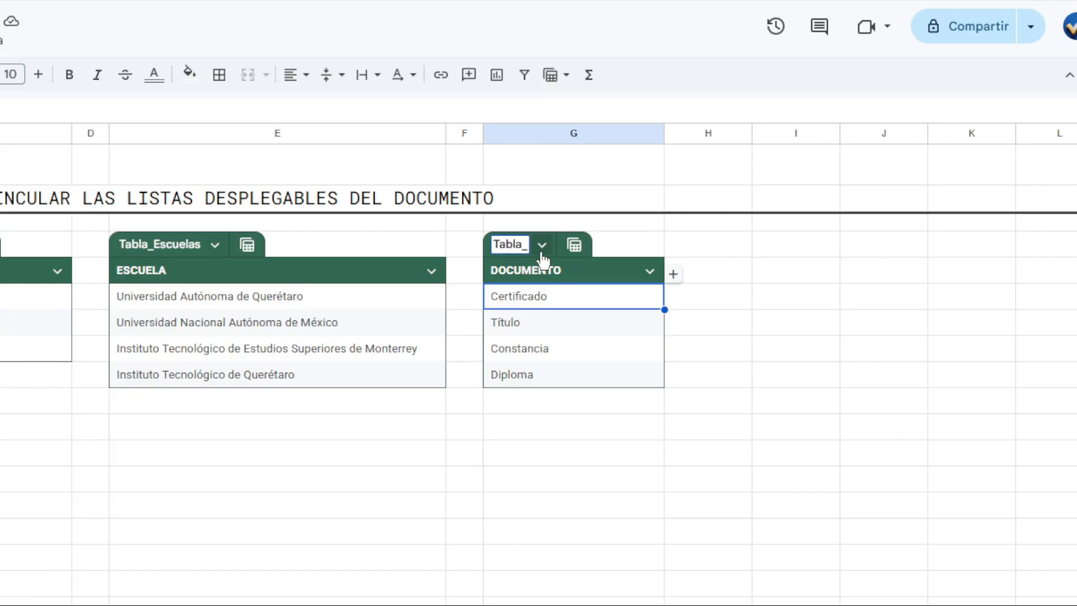
type("Doc")
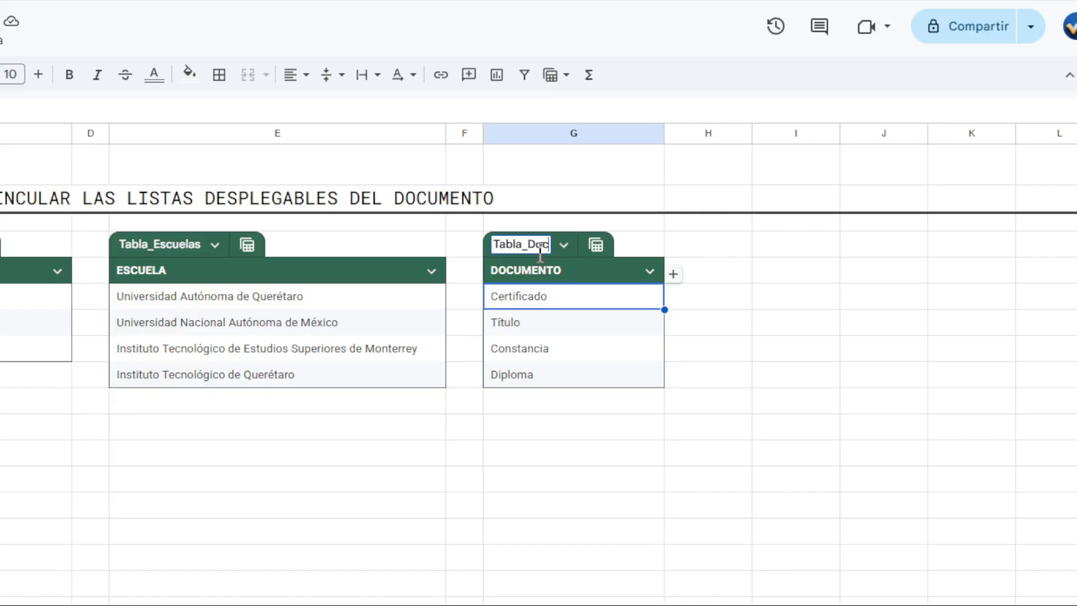
type("umentos")
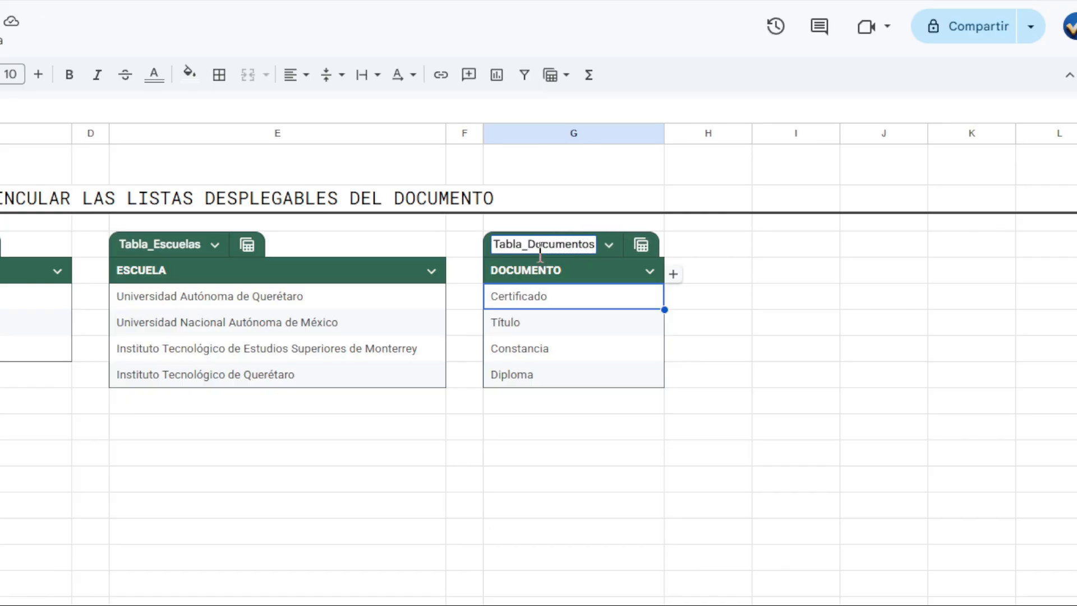
key("Return")
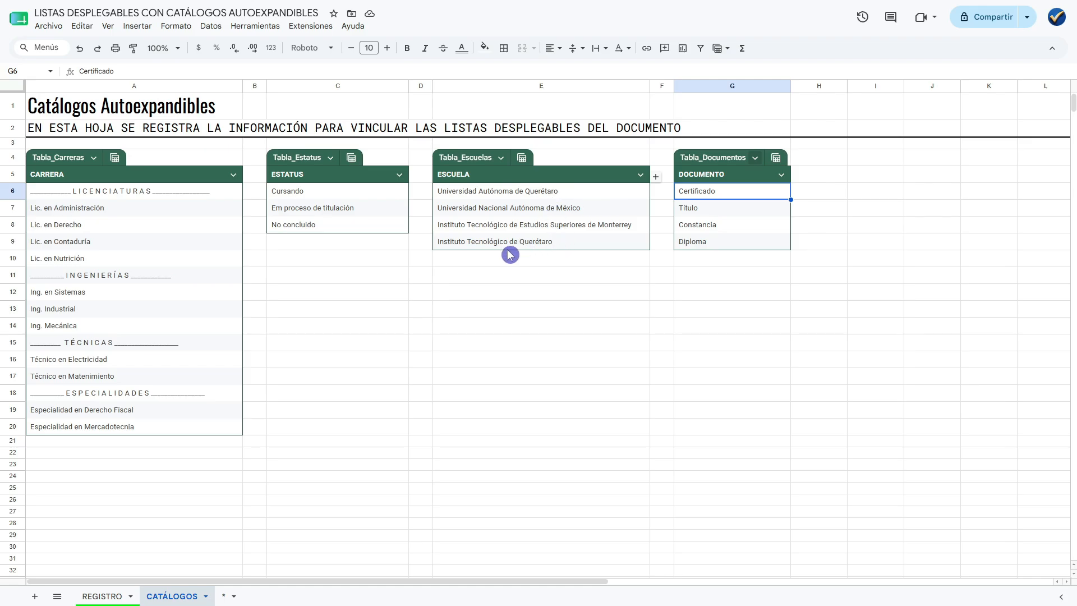
Highlight the empty separator columns B, D and F between the four catalogue tables.
left_click(251, 88)
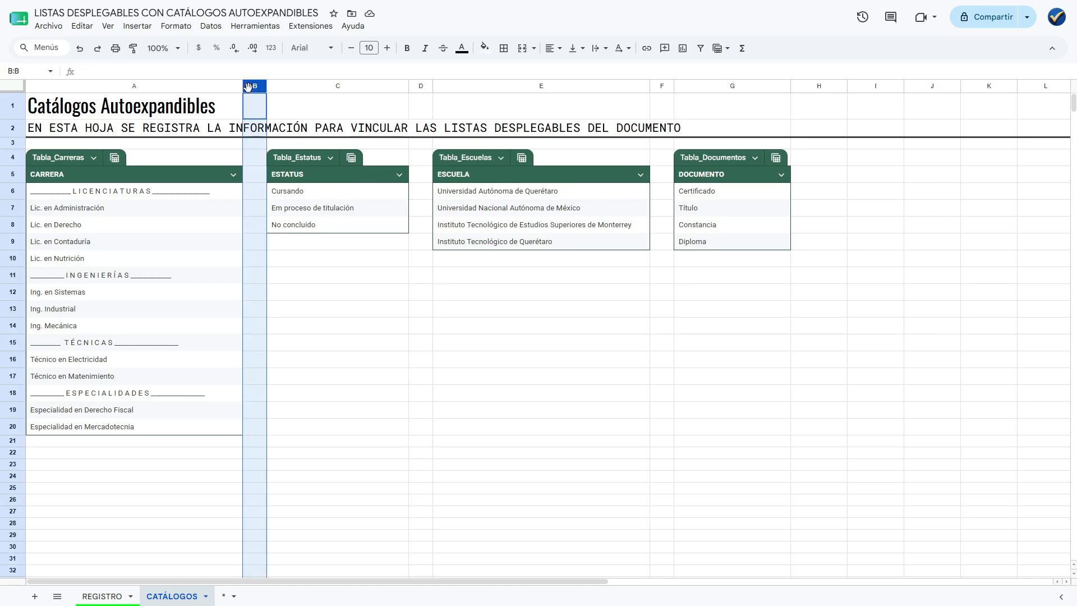
left_click(419, 84, "ctrl")
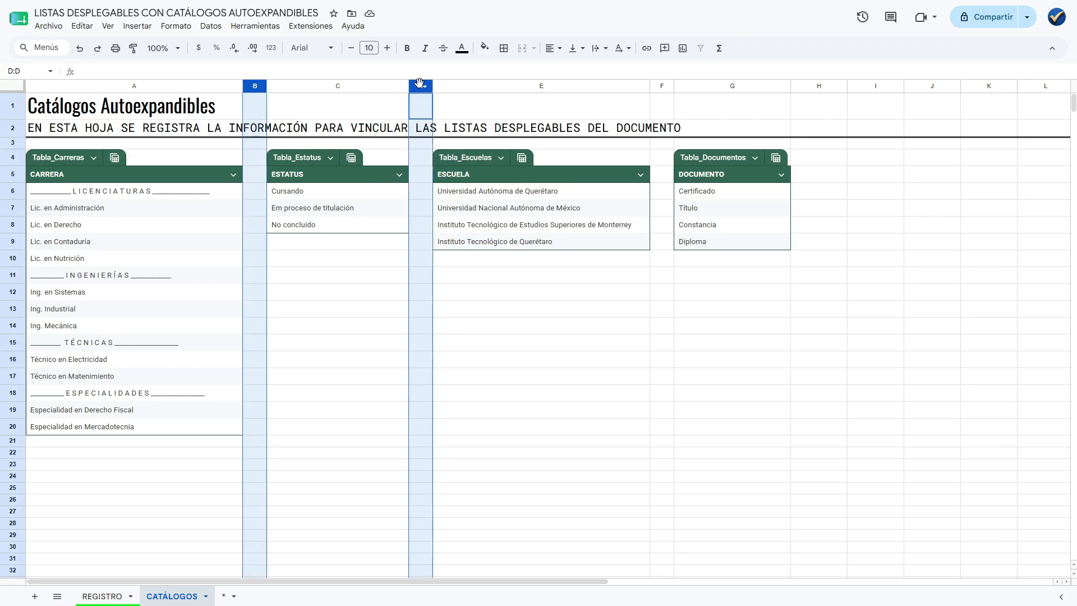
left_click(661, 86, "ctrl")
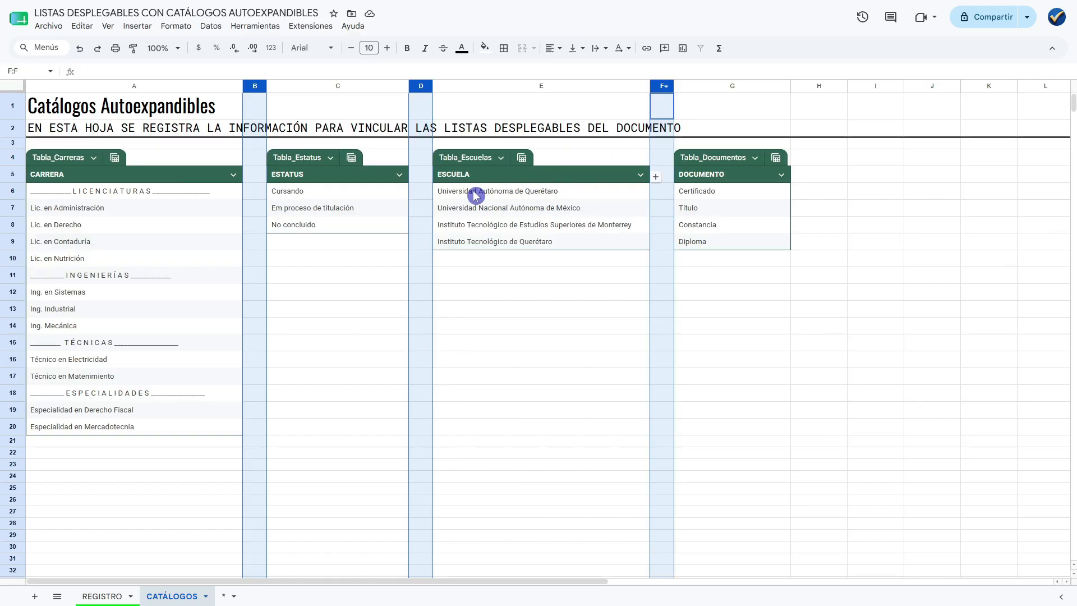
left_click(323, 261)
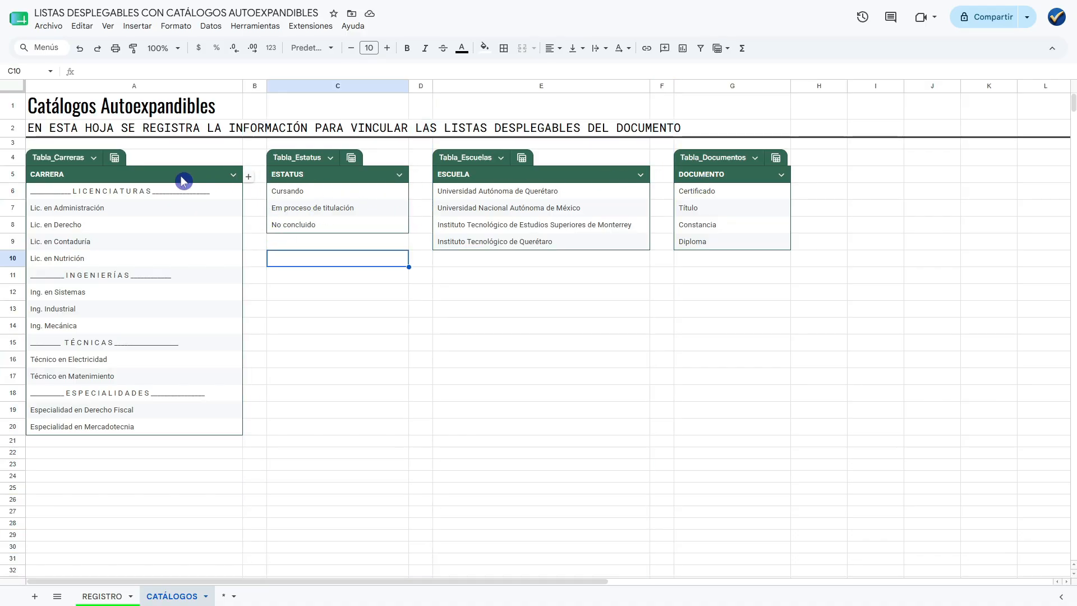
Increase the height of the empty row 3 slightly to separate the subtitle from the tables.
left_click(13, 143)
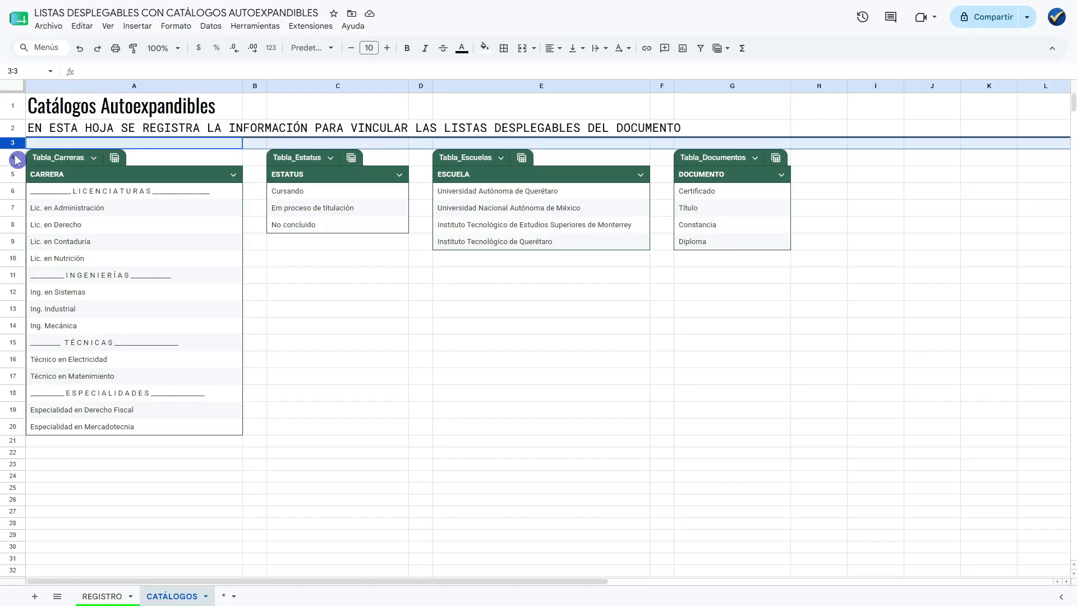
left_click_drag(13, 149, 13, 155)
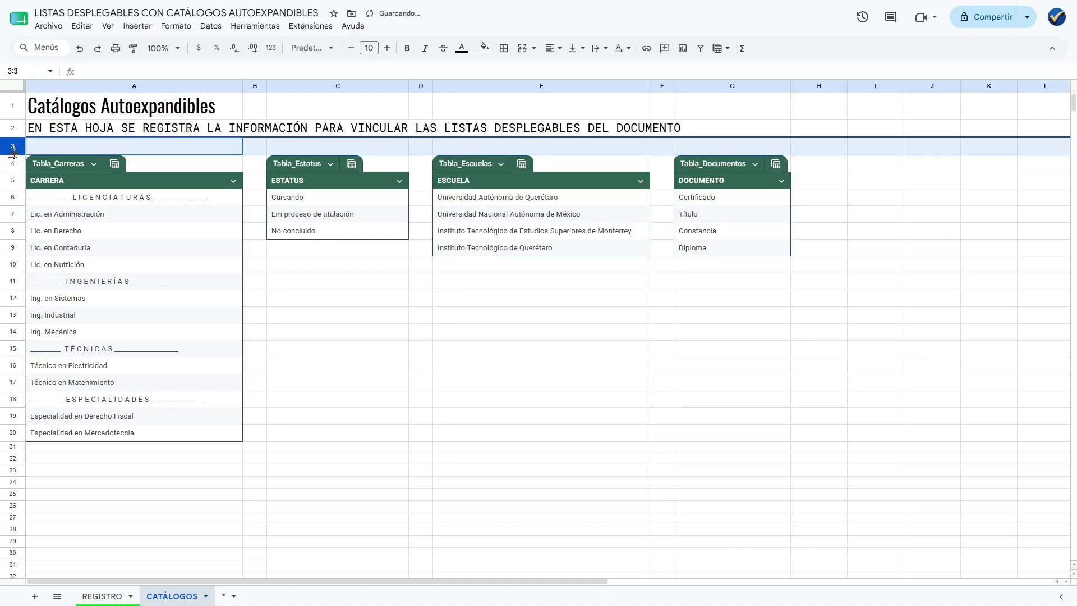
left_click(171, 148)
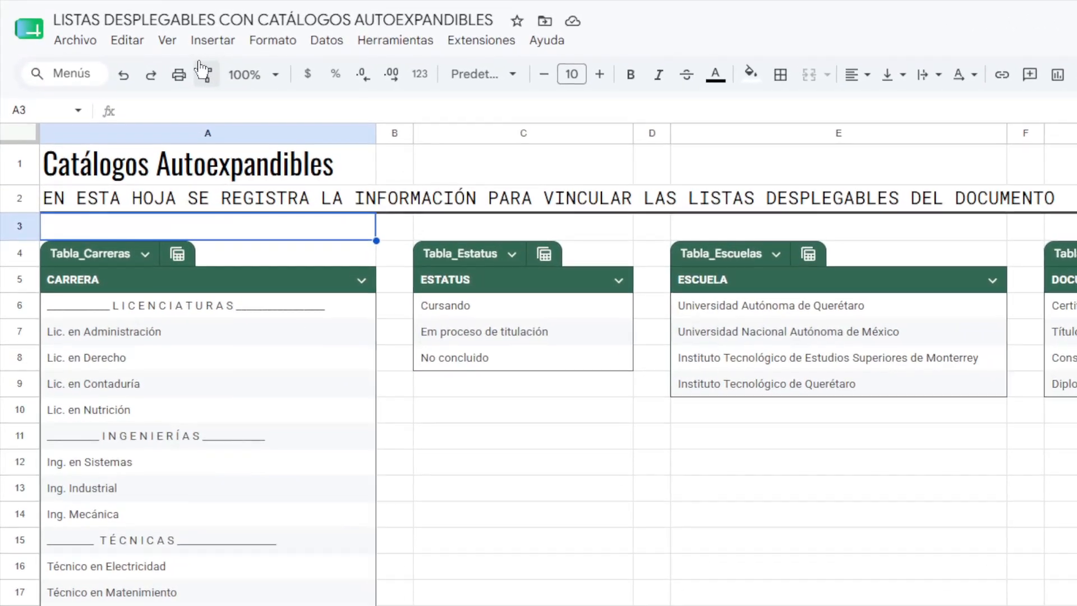
Hide the gridlines of the CATÁLOGOS sheet.
left_click(167, 40)
mouse_move(227, 71)
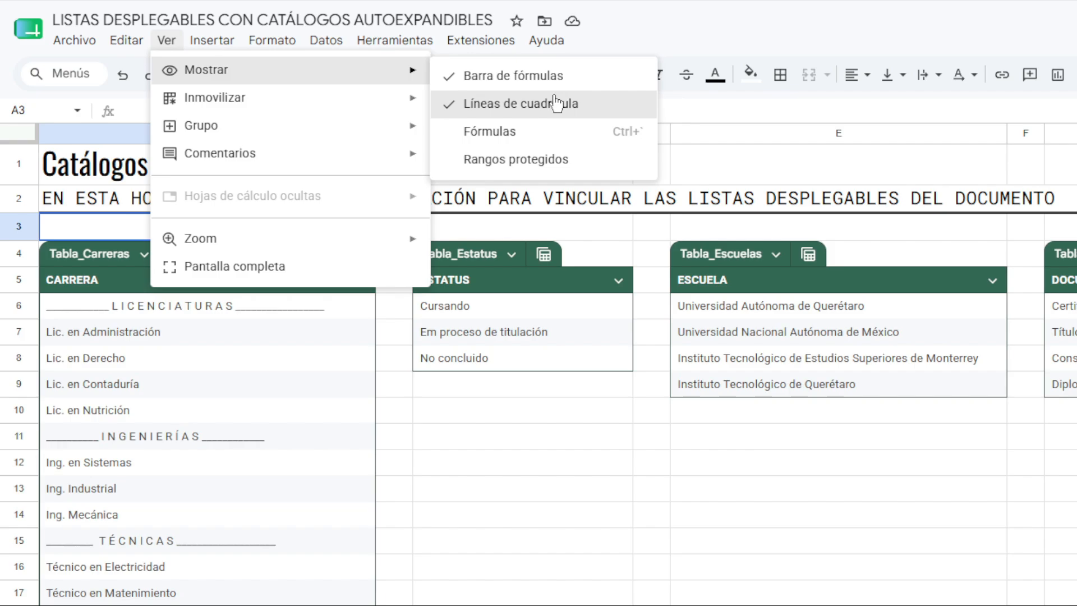
left_click(530, 109)
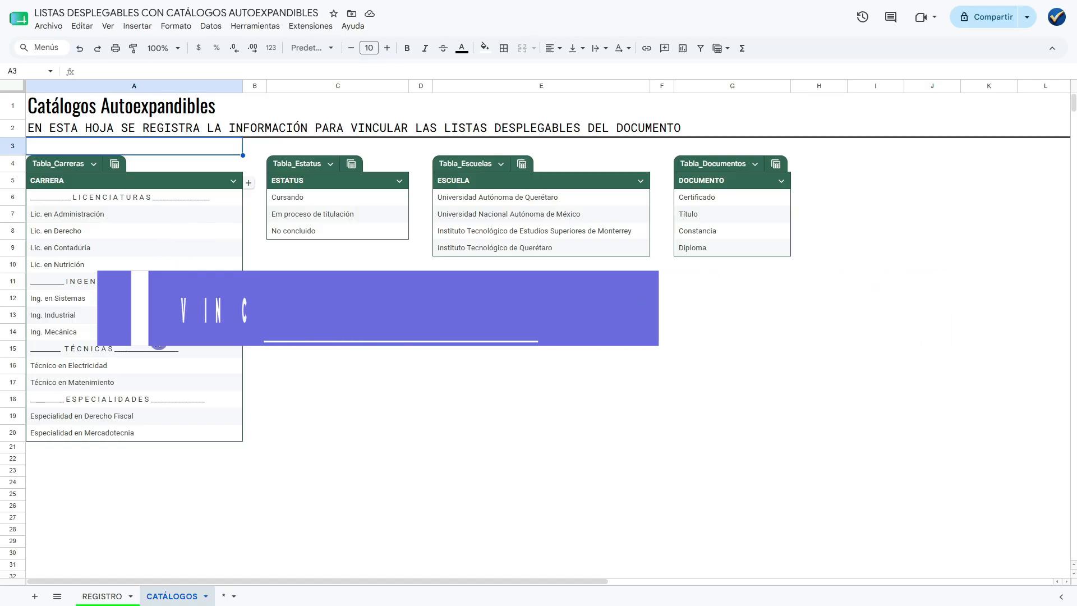
Add a data validation rule of type Menú desplegable (de un rango) to the CARRERA cells B4:B8 in the REGISTRO sheet.
left_click(102, 597)
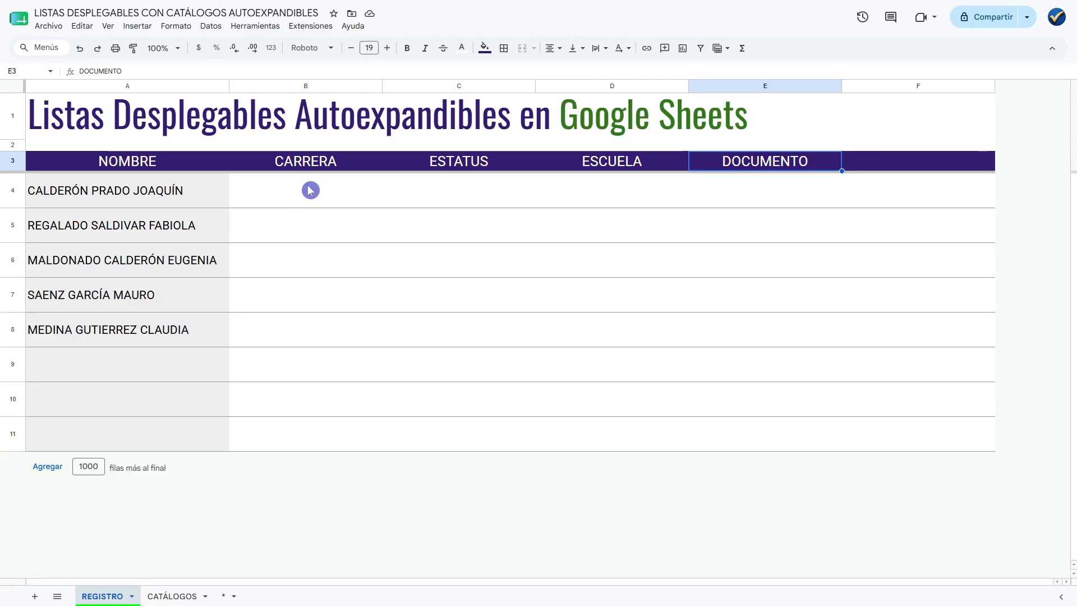
left_click_drag(308, 188, 323, 332)
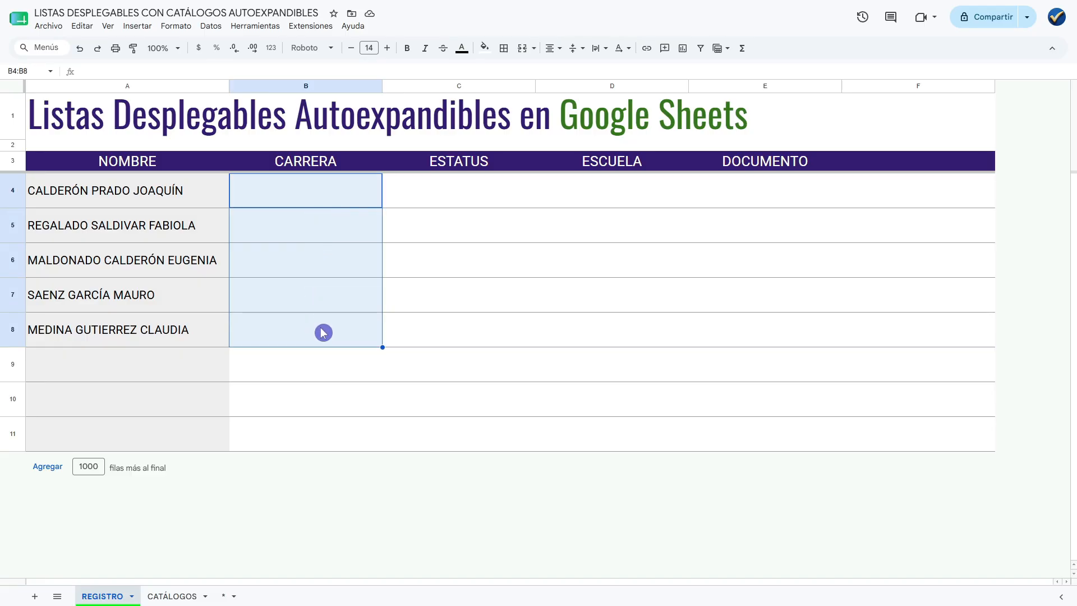
right_click(308, 230)
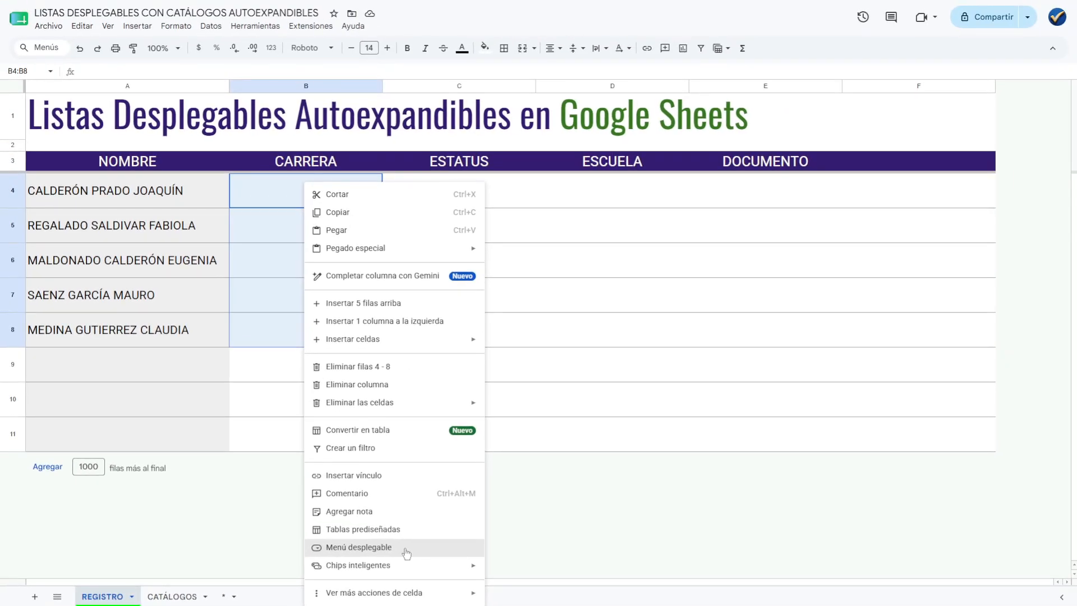
left_click(542, 524)
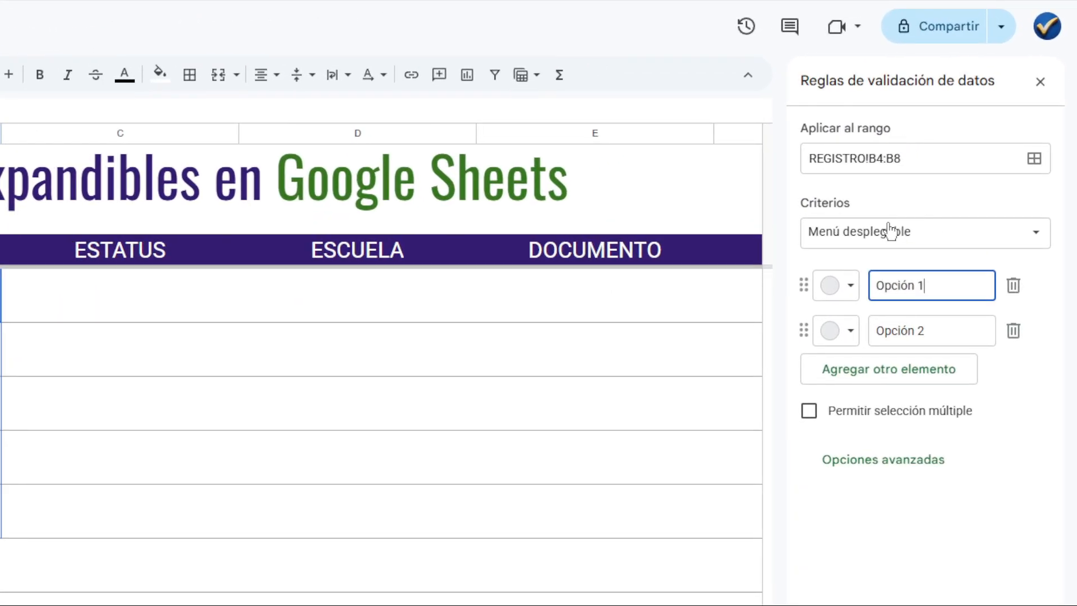
left_click(1024, 244)
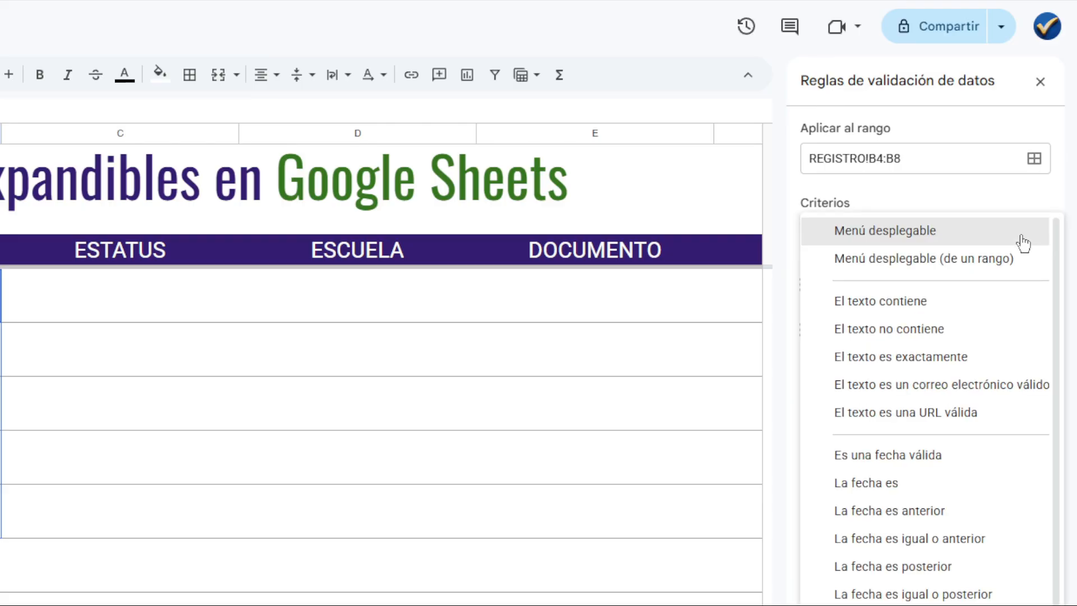
left_click(935, 263)
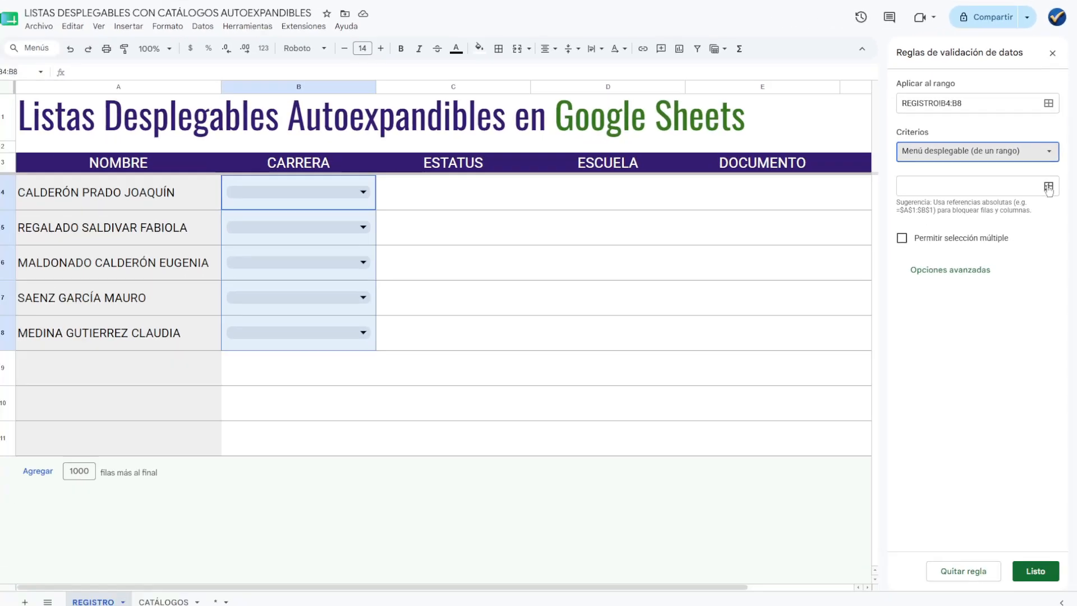
Set the source of the CARRERA dropdown to the career list in CATÁLOGOS!A6:A20.
left_click(1034, 287)
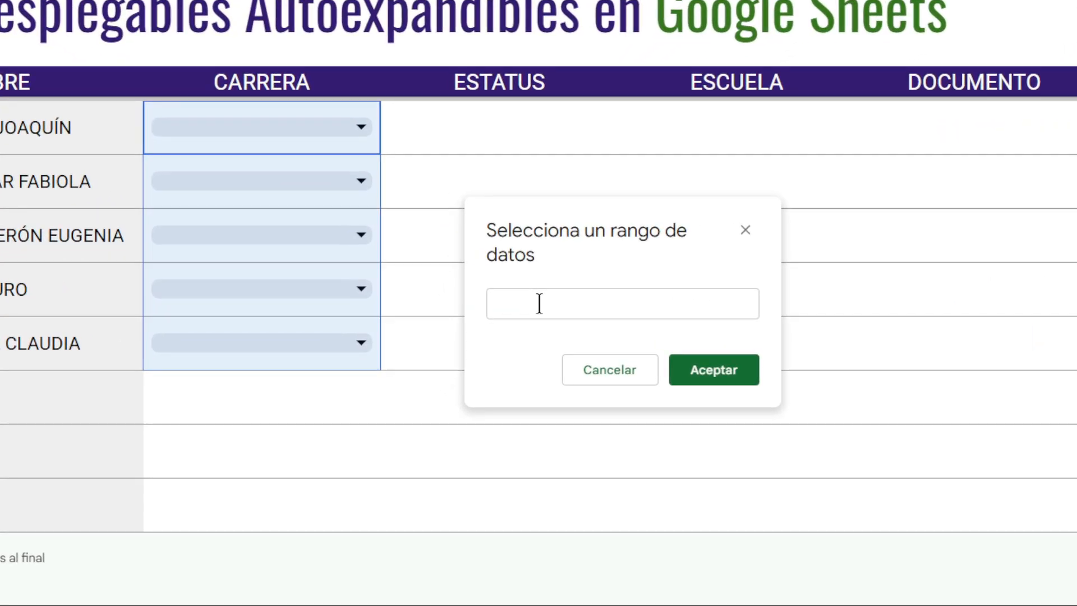
left_click(485, 304)
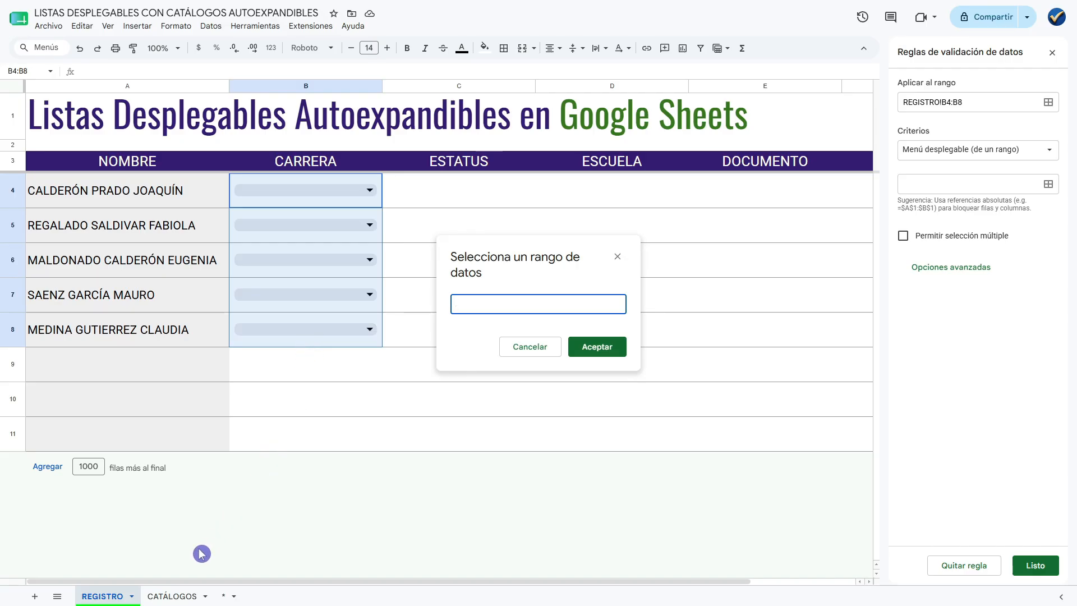
left_click(170, 597)
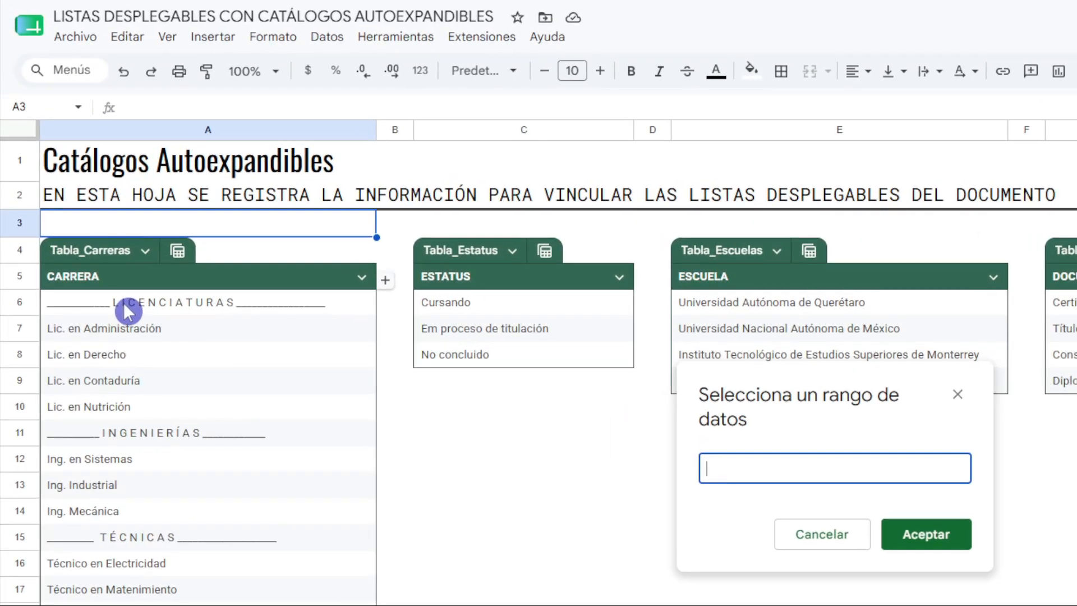
left_click_drag(165, 307, 213, 466)
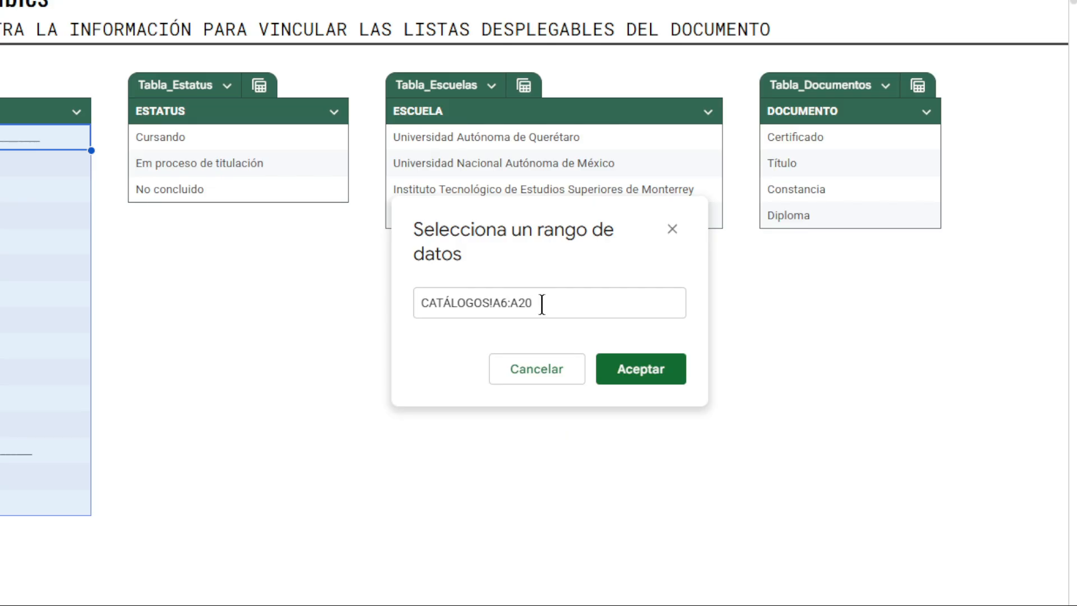
left_click_drag(544, 305, 426, 329)
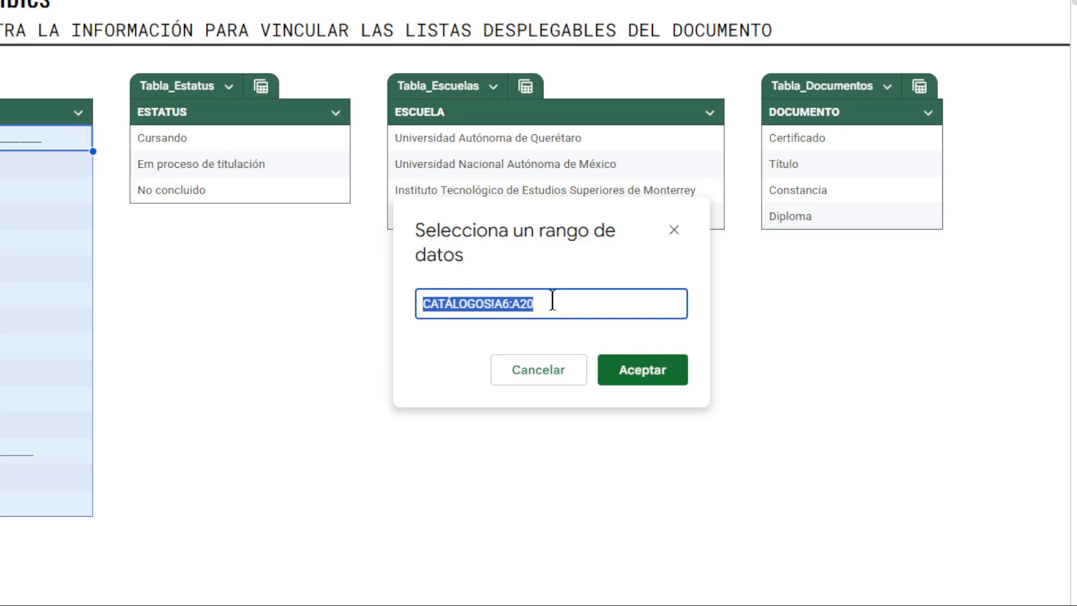
left_click(619, 360)
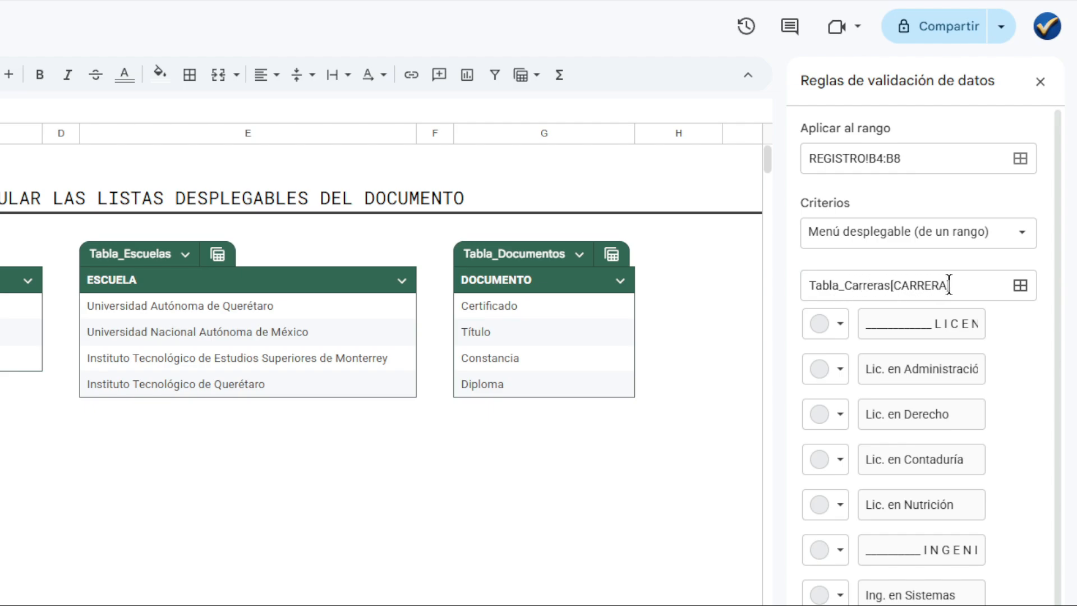
left_click(834, 297)
left_click_drag(892, 285, 799, 308)
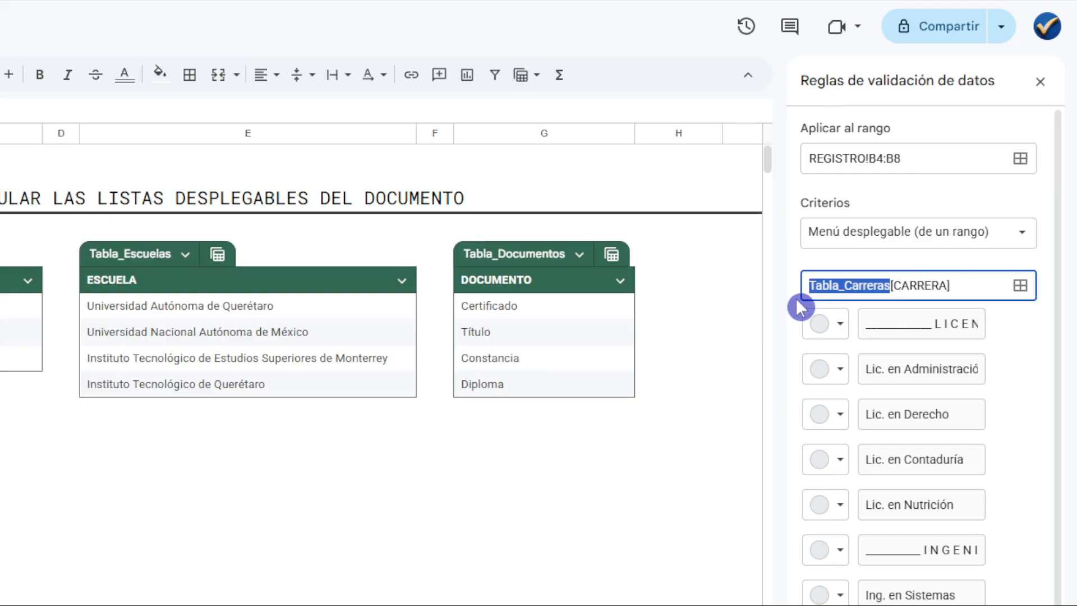
left_click_drag(880, 293, 894, 291)
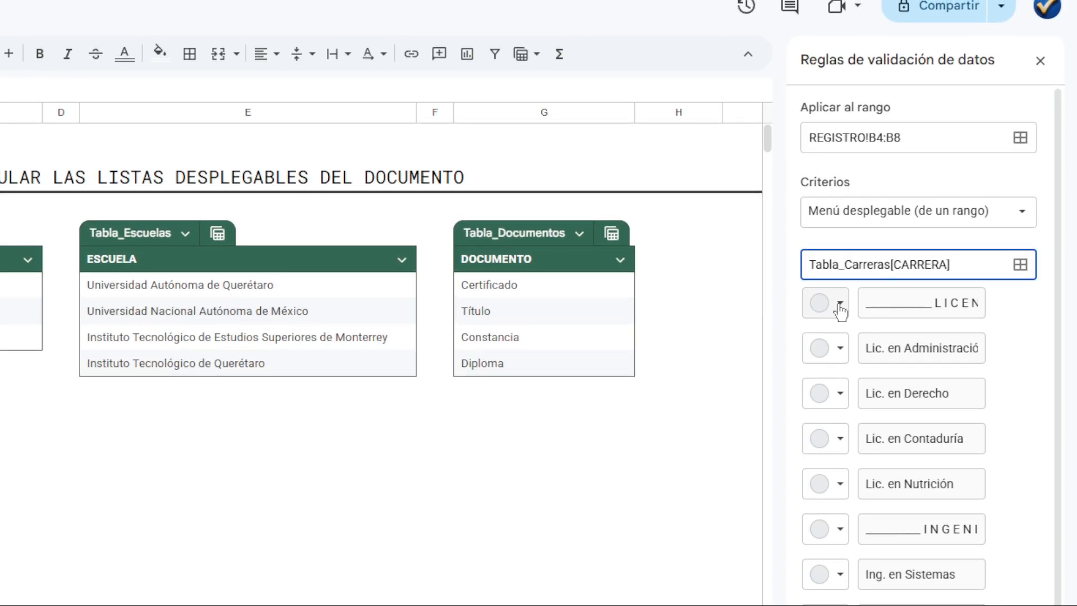
Colour the dropdown's LICENCIATURAS option light yellow, INGENIERÍAS light blue, TÉCNICAS light green and ESPECIALIDADES light purple, and save the CARRERA rule.
left_click(839, 308)
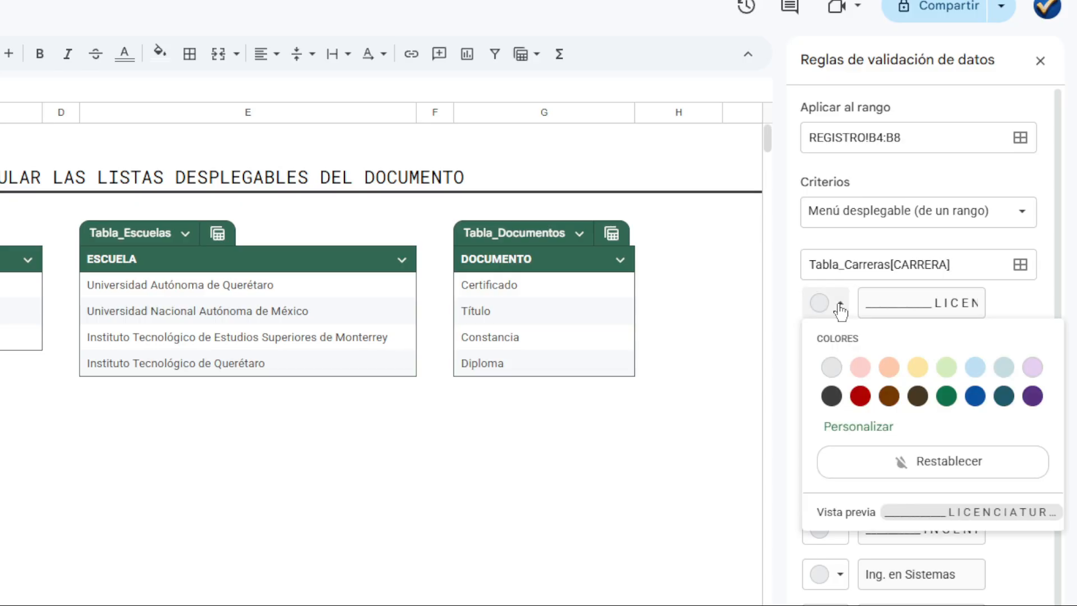
left_click(918, 371)
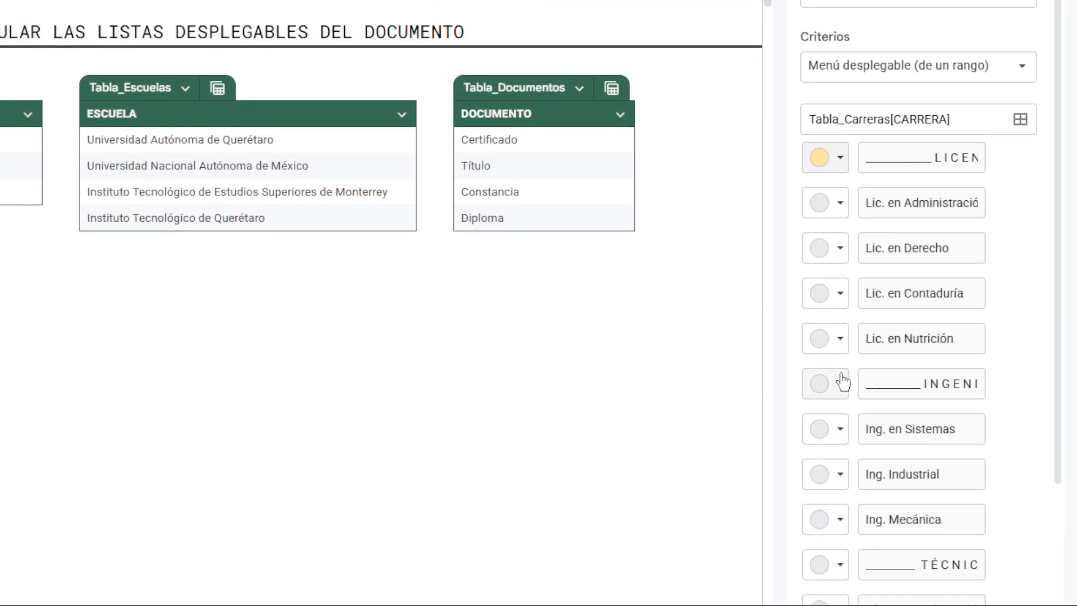
left_click(842, 407)
left_click(976, 393)
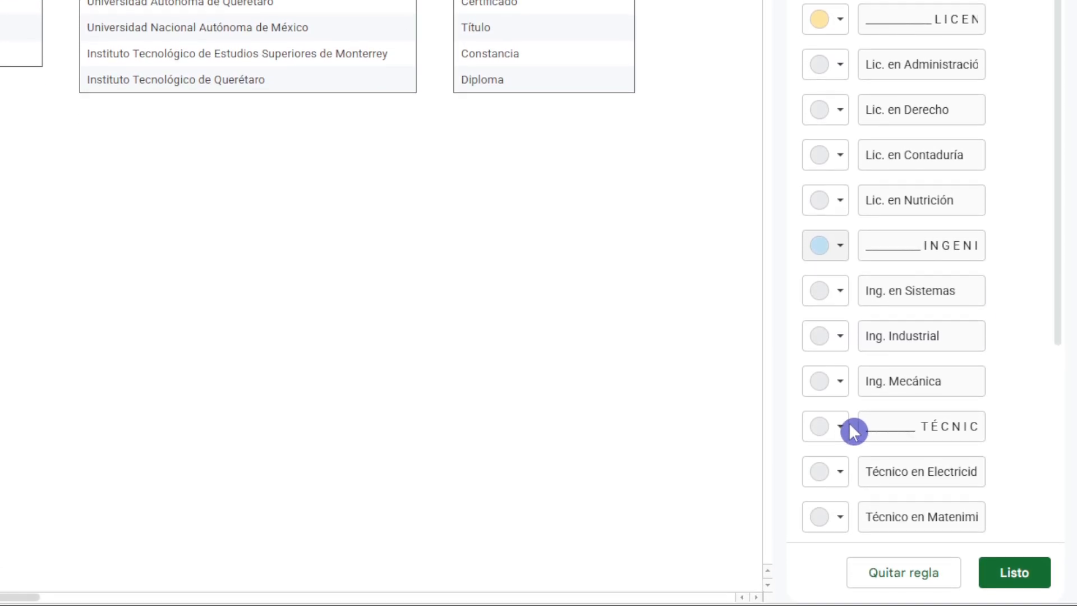
left_click(841, 439)
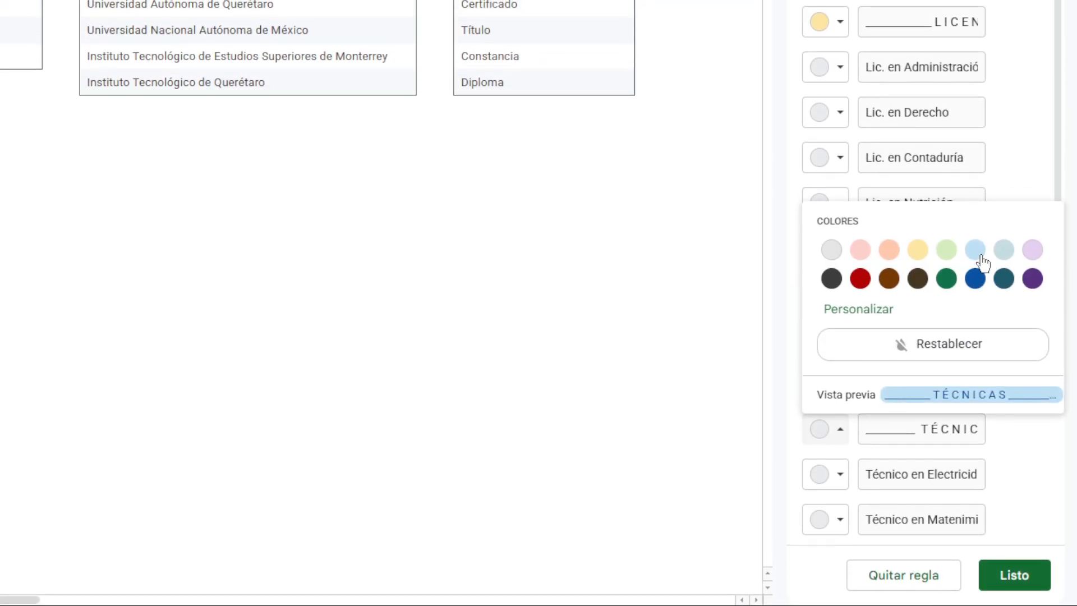
left_click(947, 236)
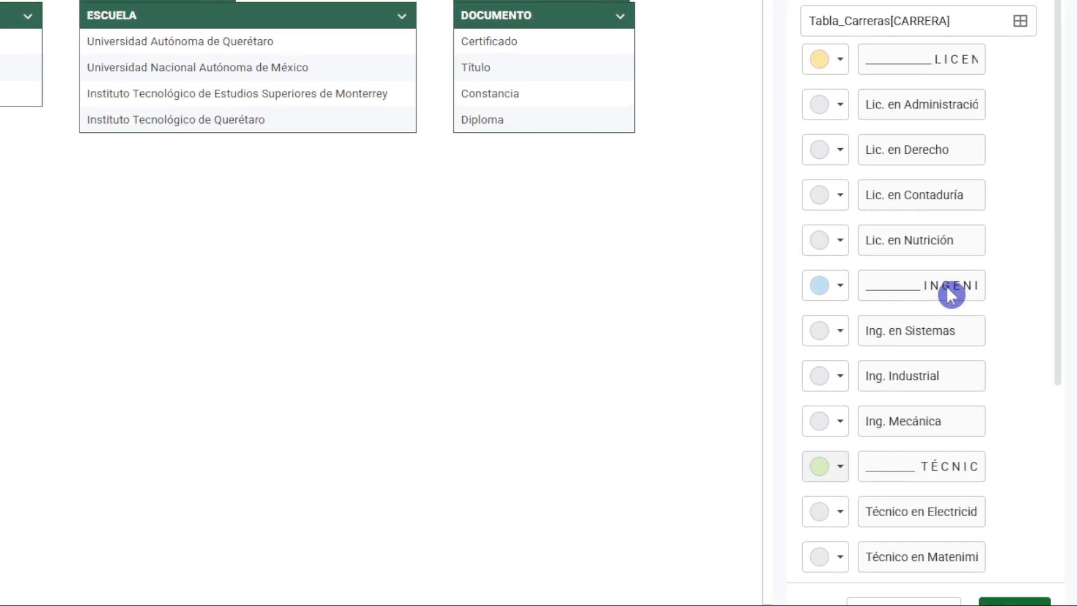
scroll(946, 443, "down", 5)
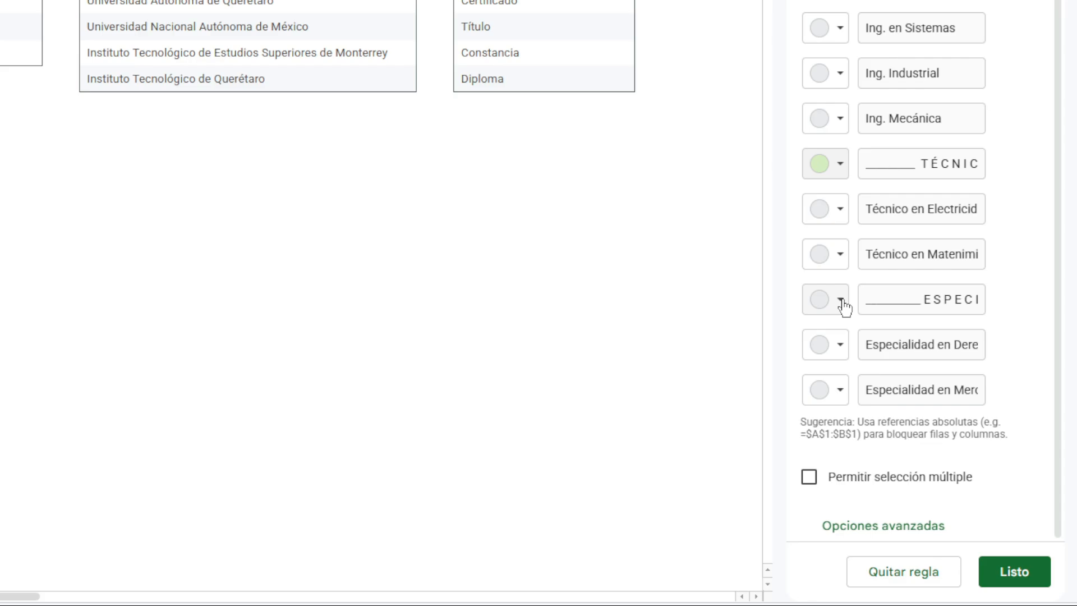
left_click(841, 299)
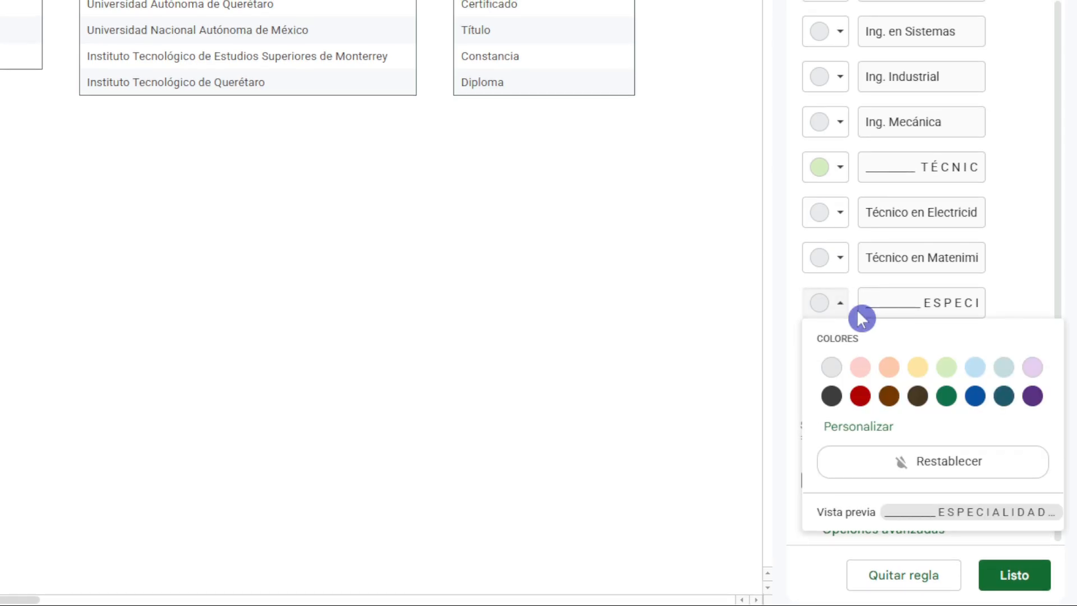
left_click(1033, 366)
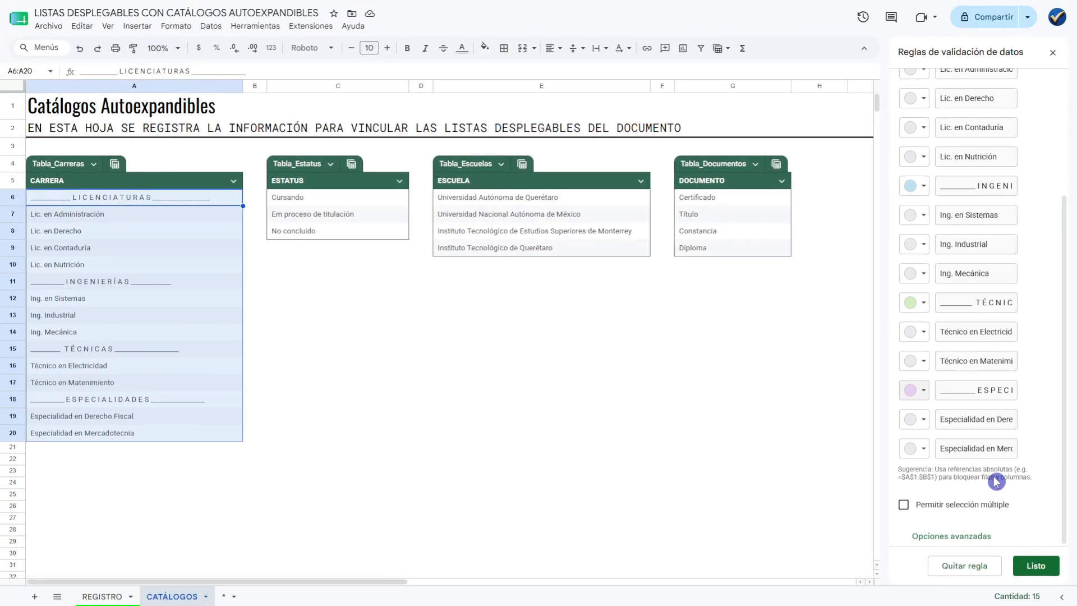
left_click(1031, 564)
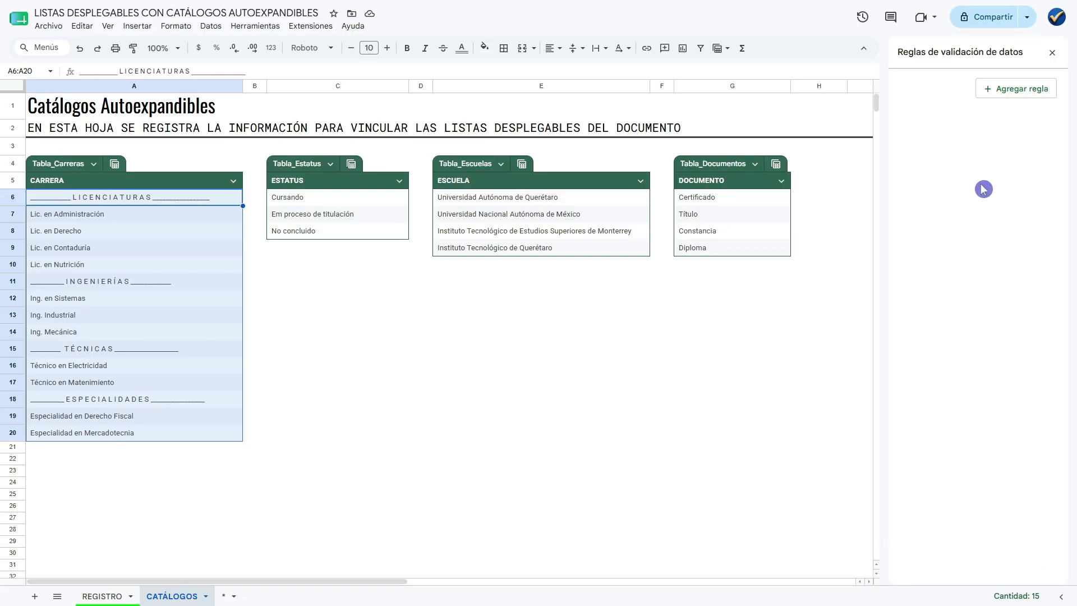
left_click(1052, 56)
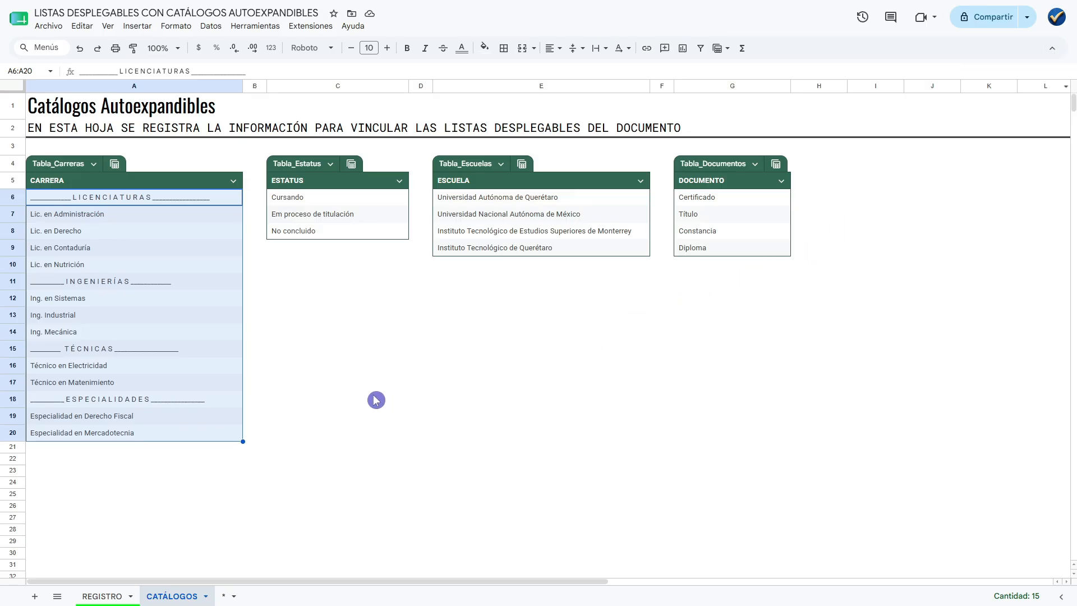
Return to the REGISTRO sheet and examine the options of the CARRERA dropdown in cell B4.
left_click(103, 598)
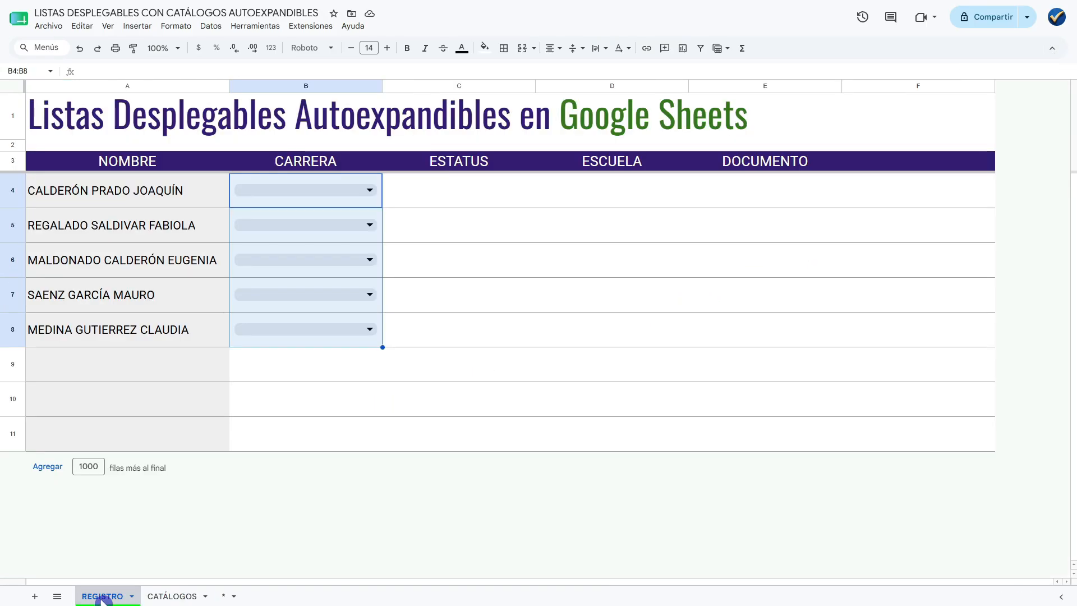
left_click(345, 379)
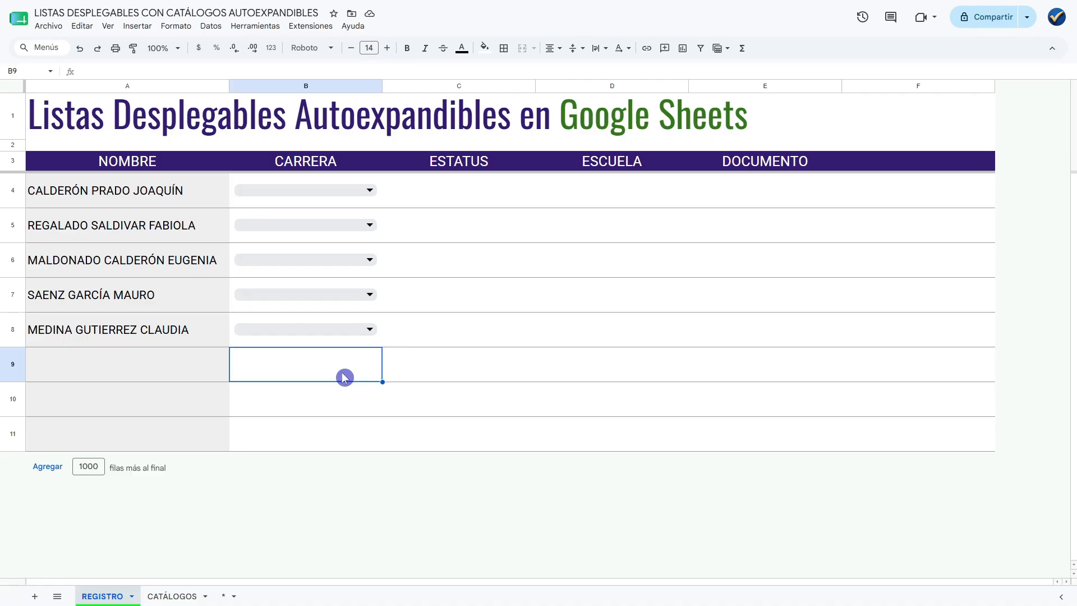
left_click(369, 192)
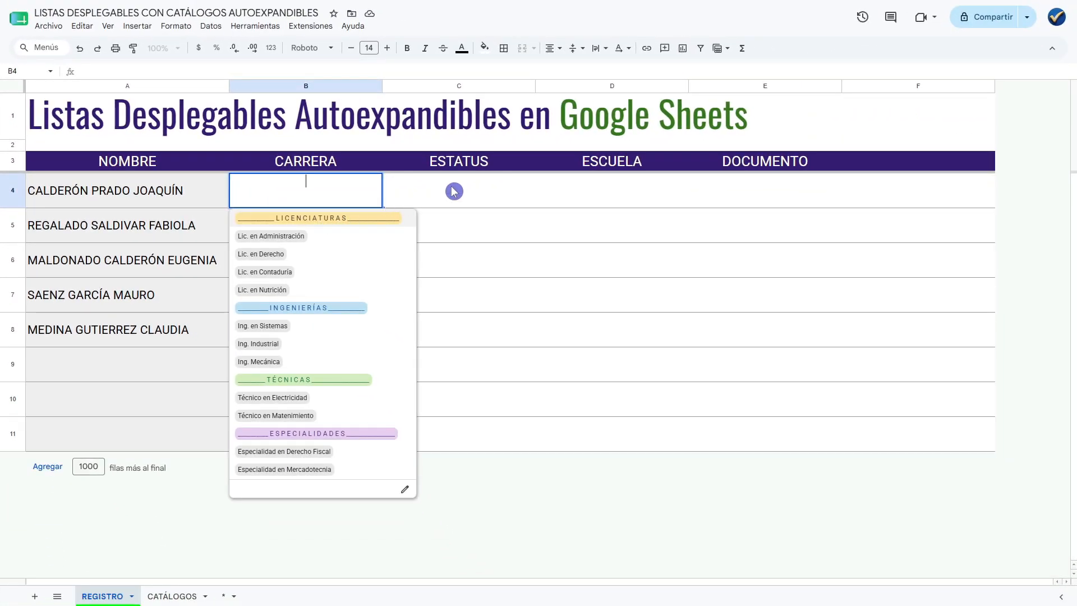
left_click(459, 192)
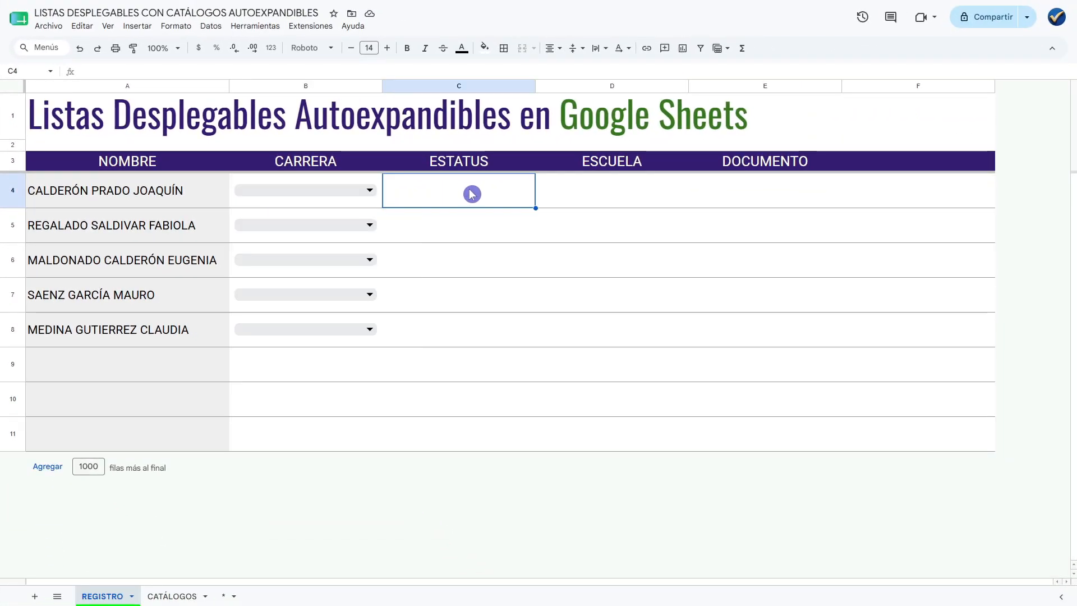
Add a data validation rule of type Menú desplegable (de un rango) to the ESTATUS cells C4:C8 in the REGISTRO sheet.
left_click_drag(468, 193, 483, 330)
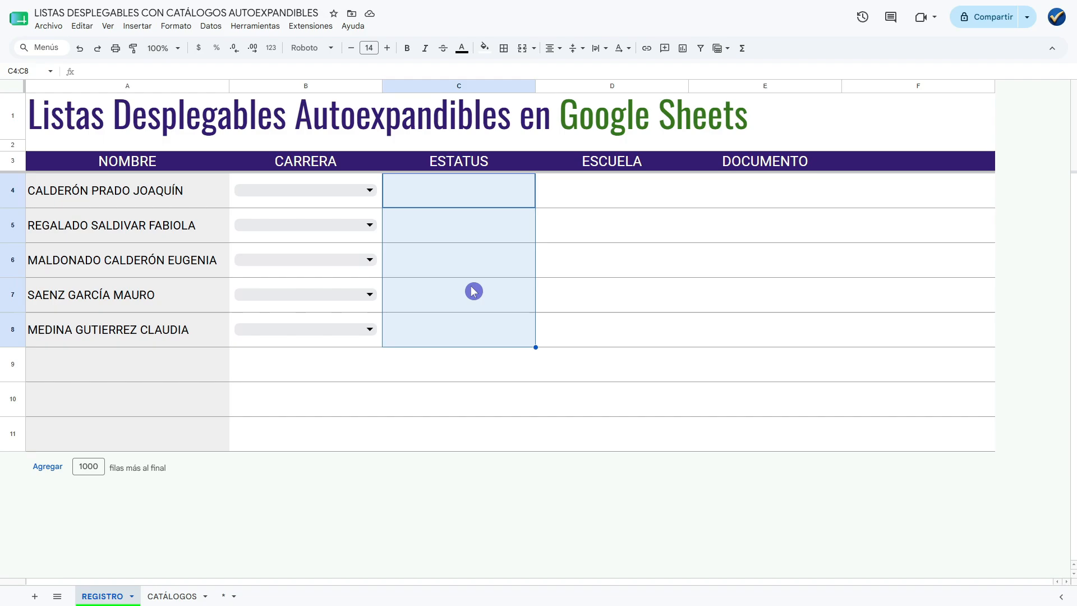
right_click(462, 270)
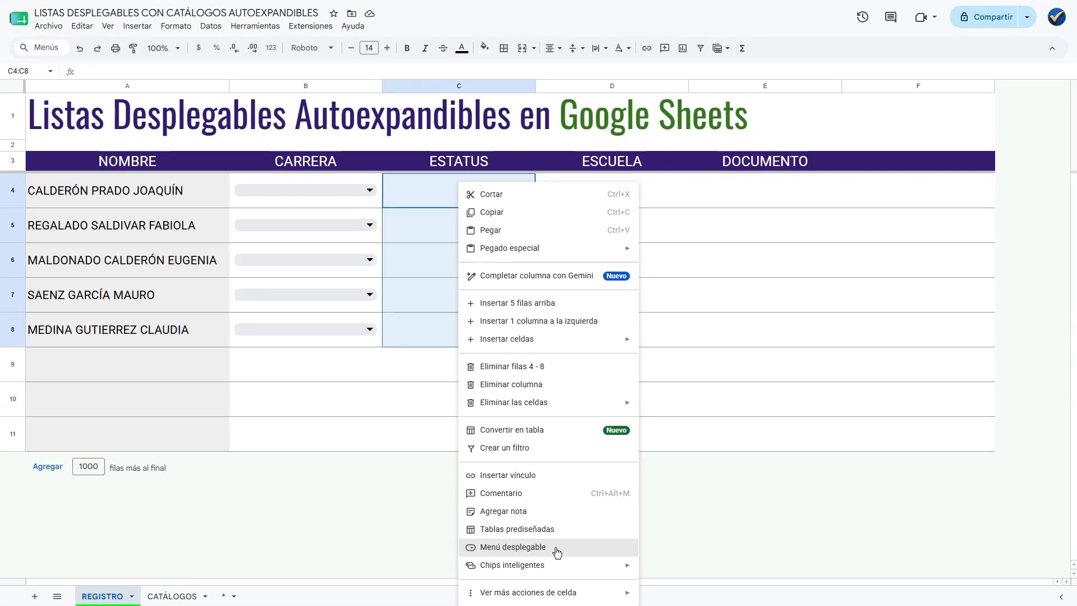
left_click(542, 523)
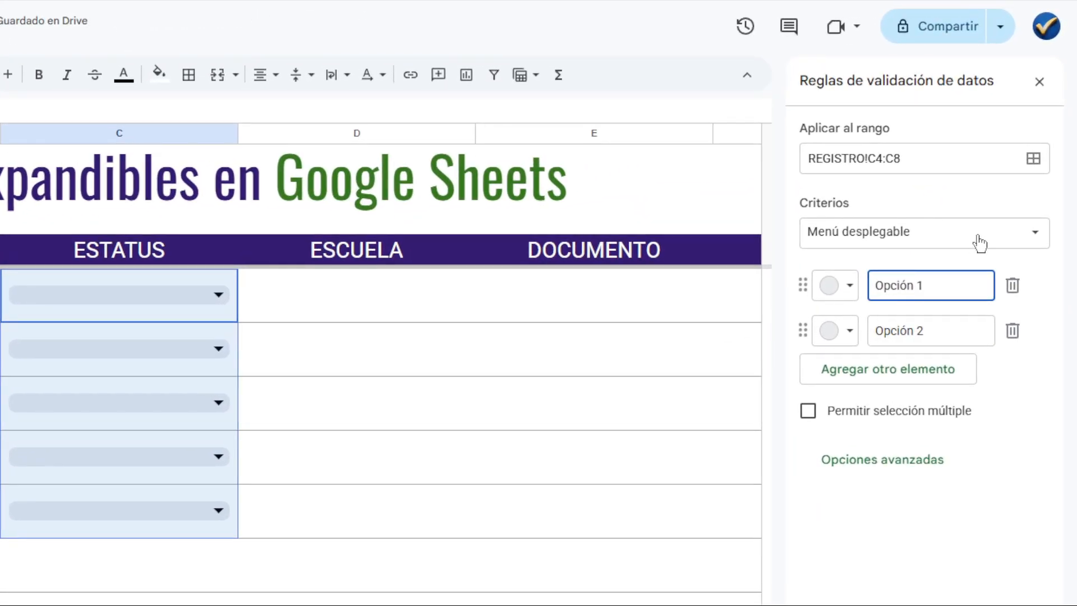
left_click(1014, 154)
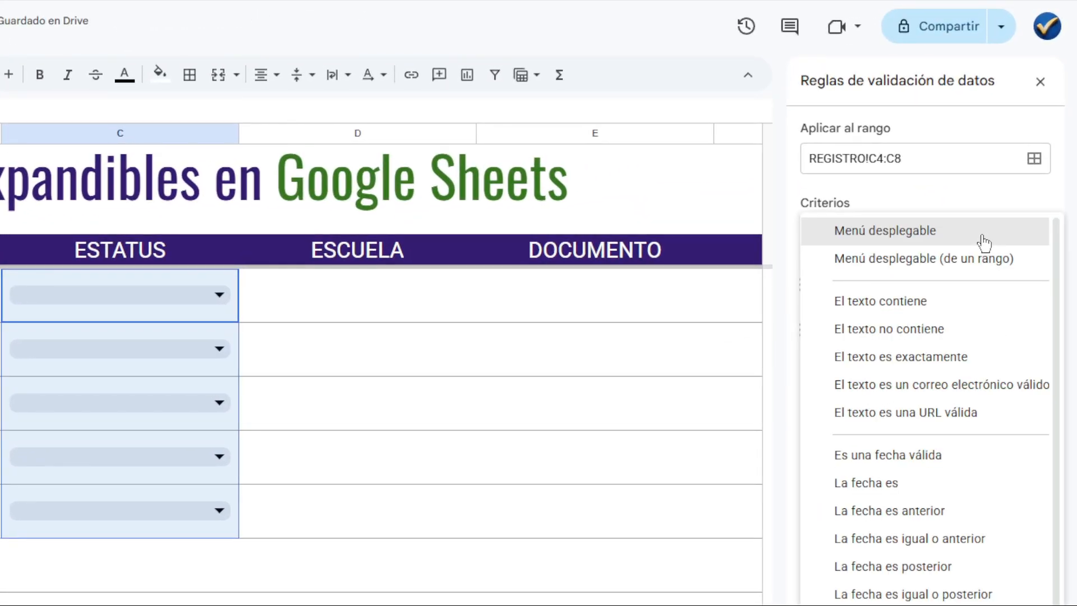
left_click(924, 264)
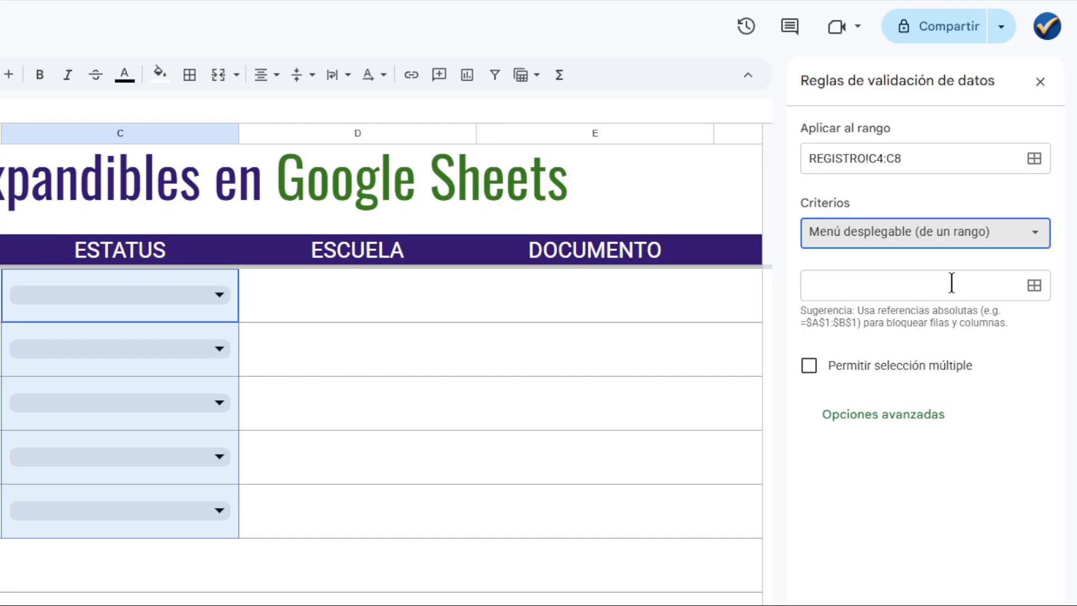
Set the source of the ESTATUS dropdown to the status list in CATÁLOGOS!C6:C8 and save the rule.
left_click(1035, 286)
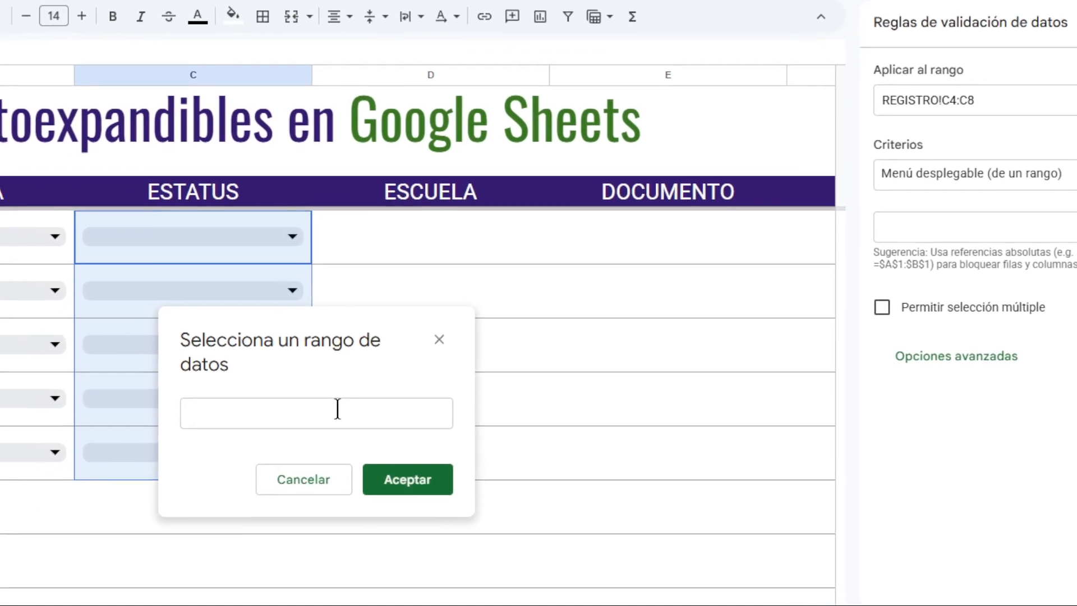
left_click(296, 413)
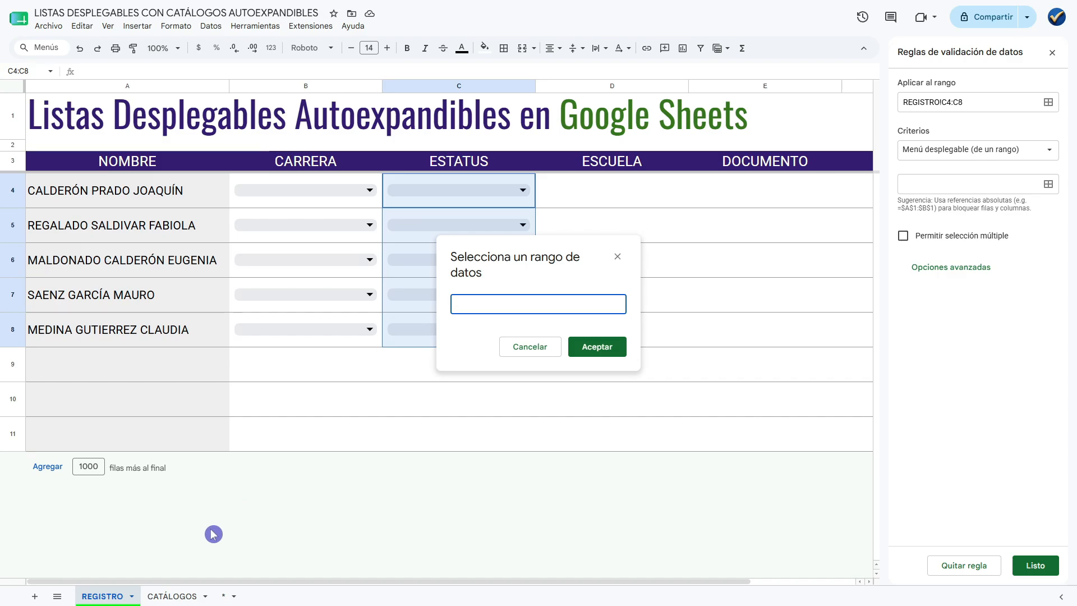
left_click(171, 596)
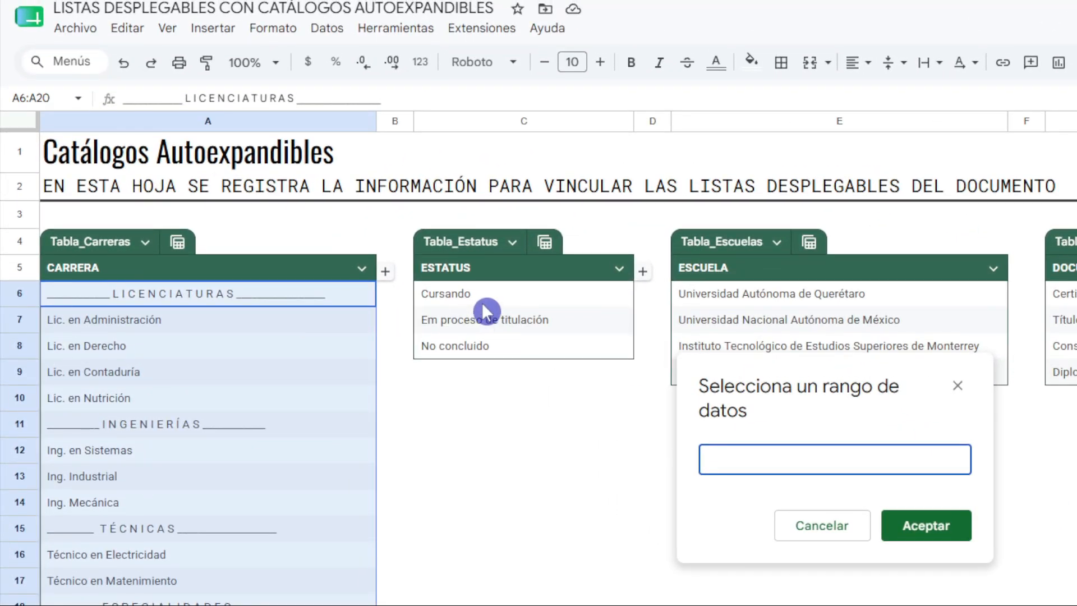
left_click_drag(485, 307, 508, 350)
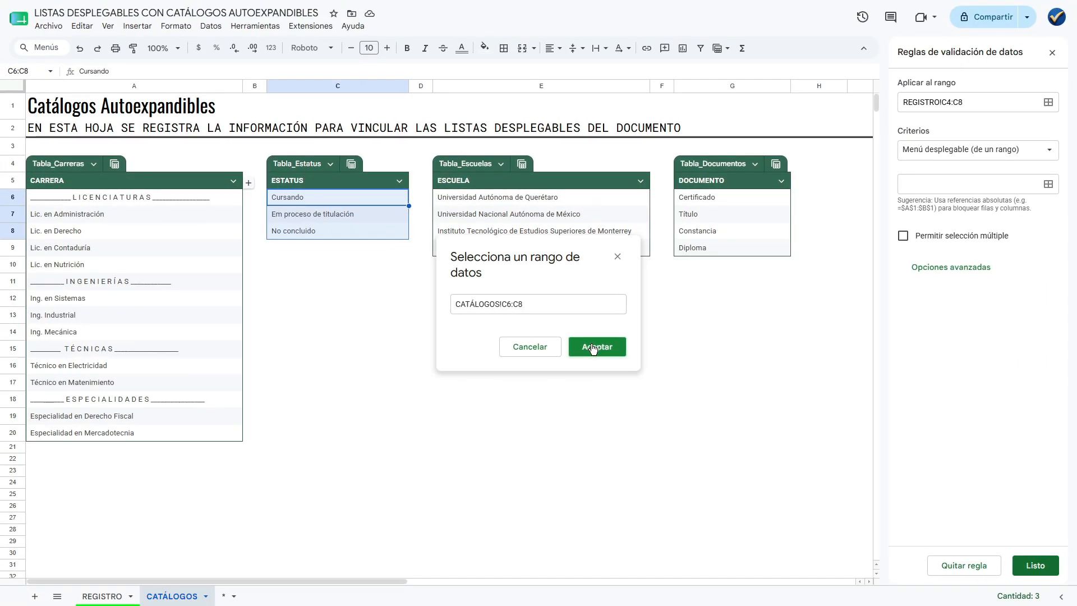
left_click(595, 349)
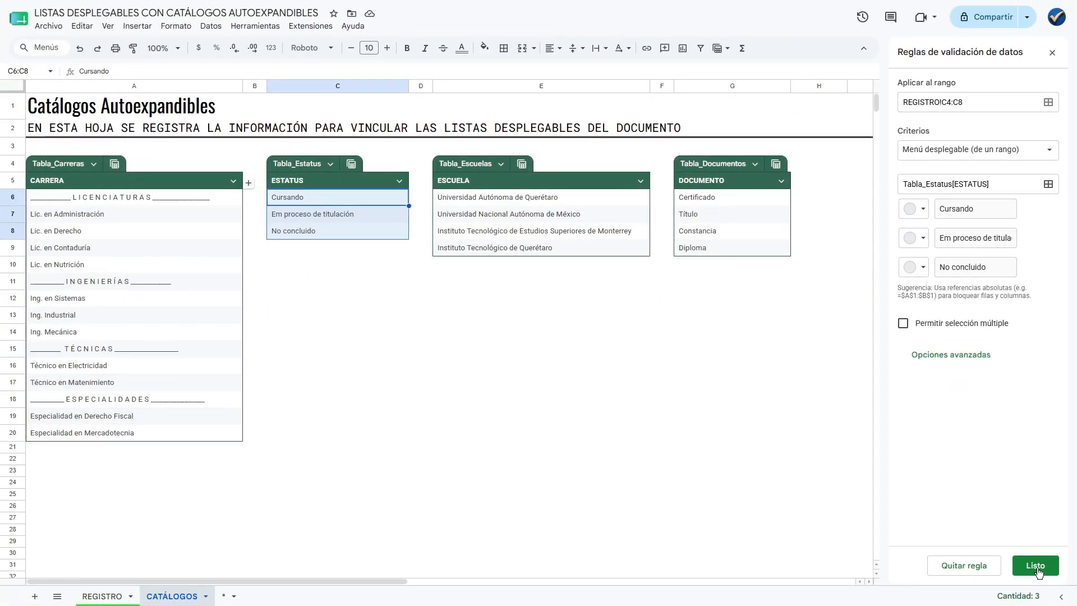
left_click(1035, 567)
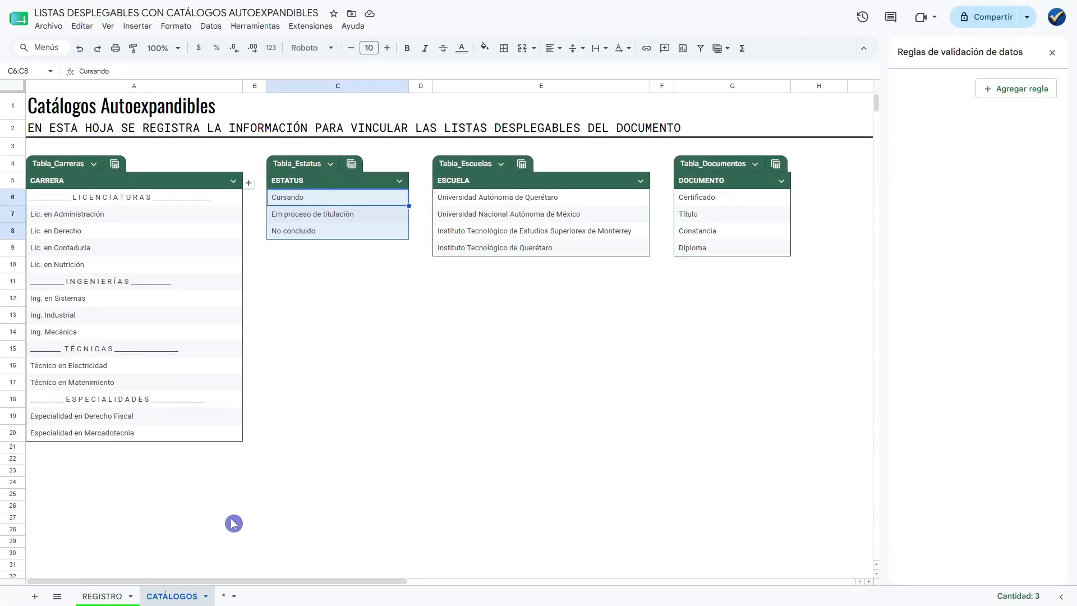
Return to the REGISTRO sheet and examine the dropdown options in several ESTATUS cells between C4 and C8.
left_click(100, 596)
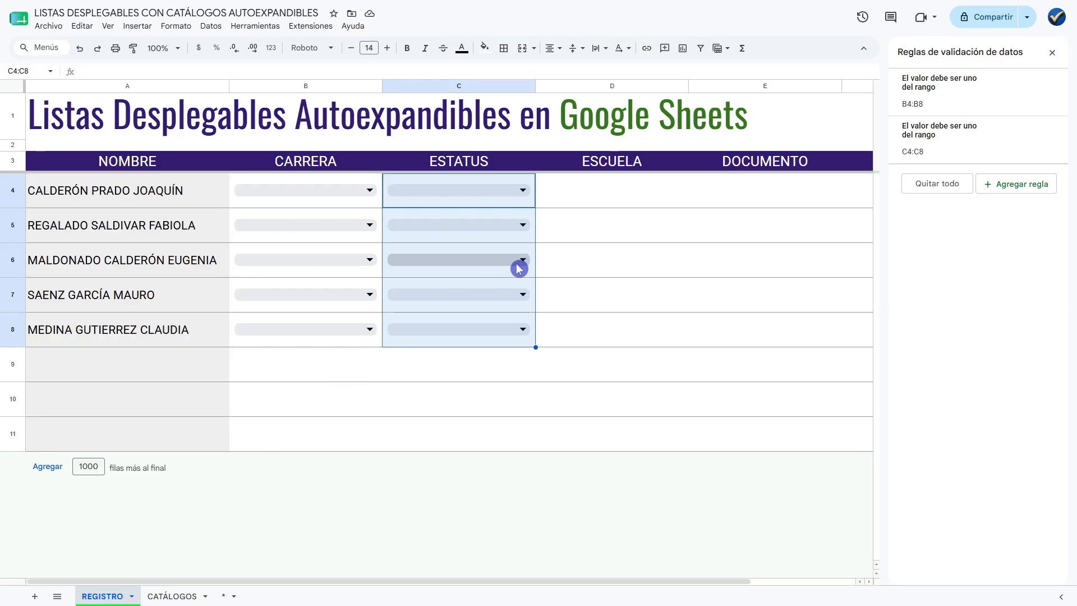
left_click(557, 200)
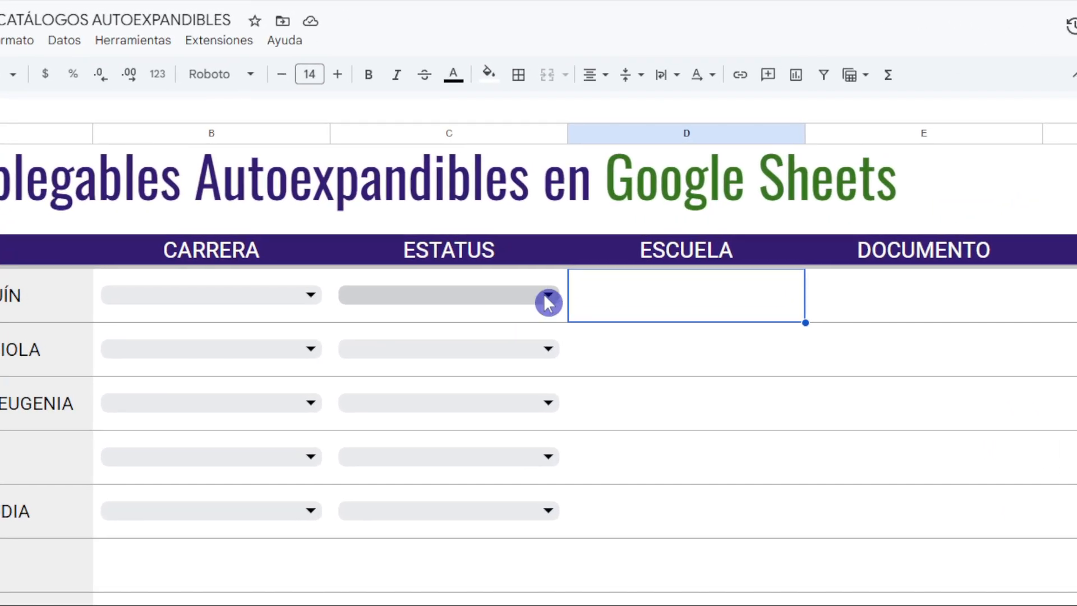
left_click(548, 302)
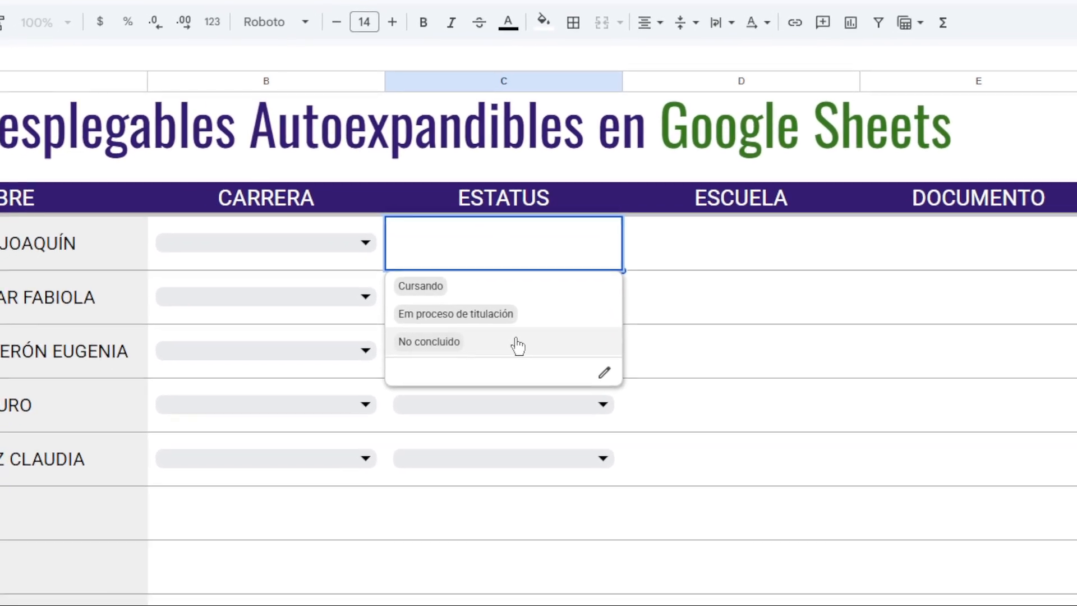
left_click(643, 253)
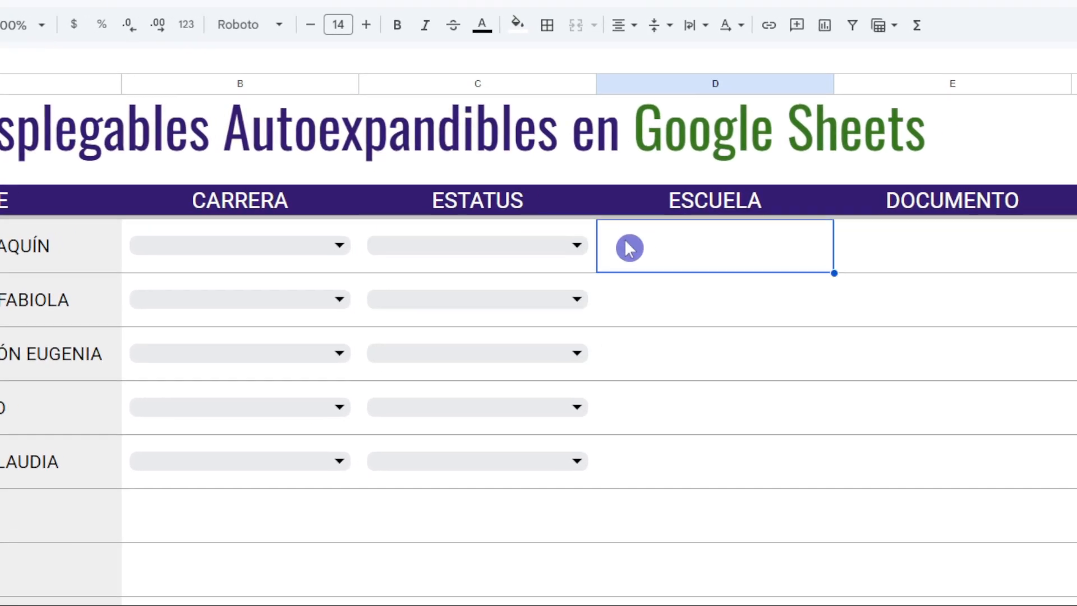
left_click(601, 287)
left_click(662, 274)
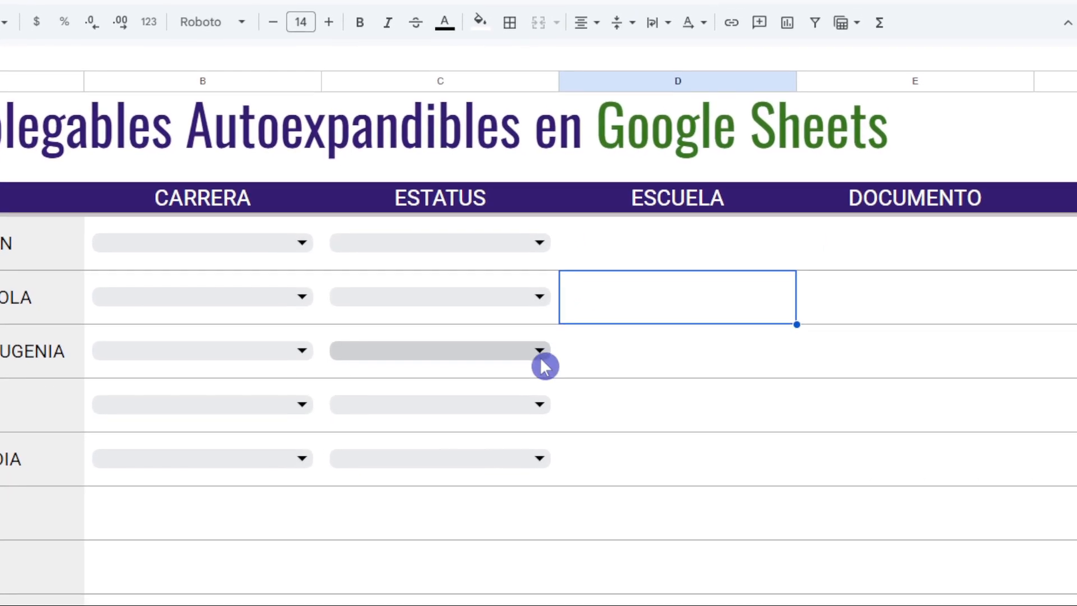
left_click(547, 359)
left_click(608, 349)
left_click(528, 377)
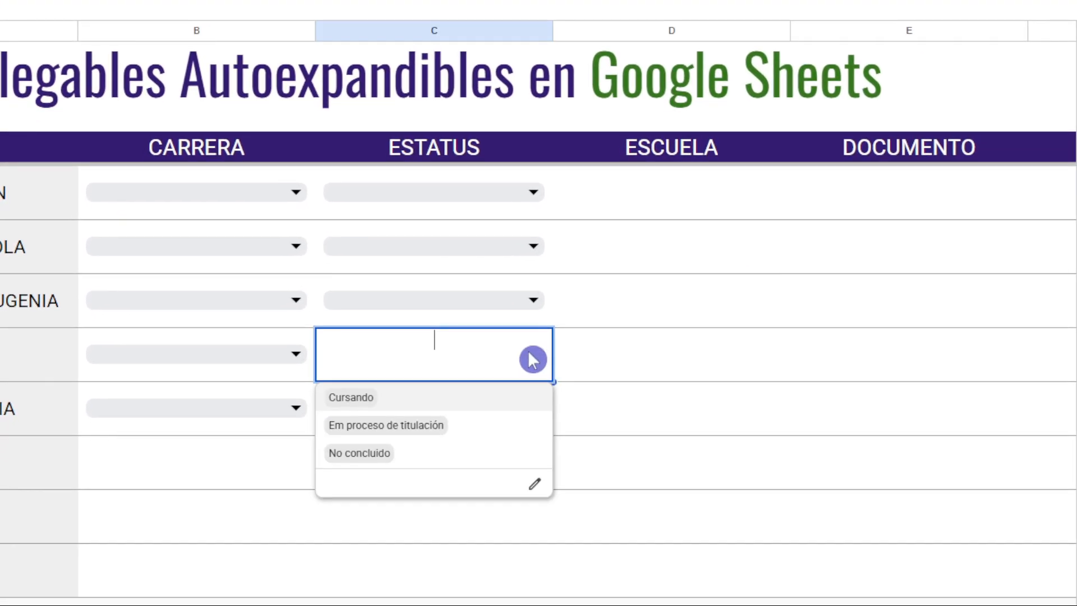
left_click(590, 359)
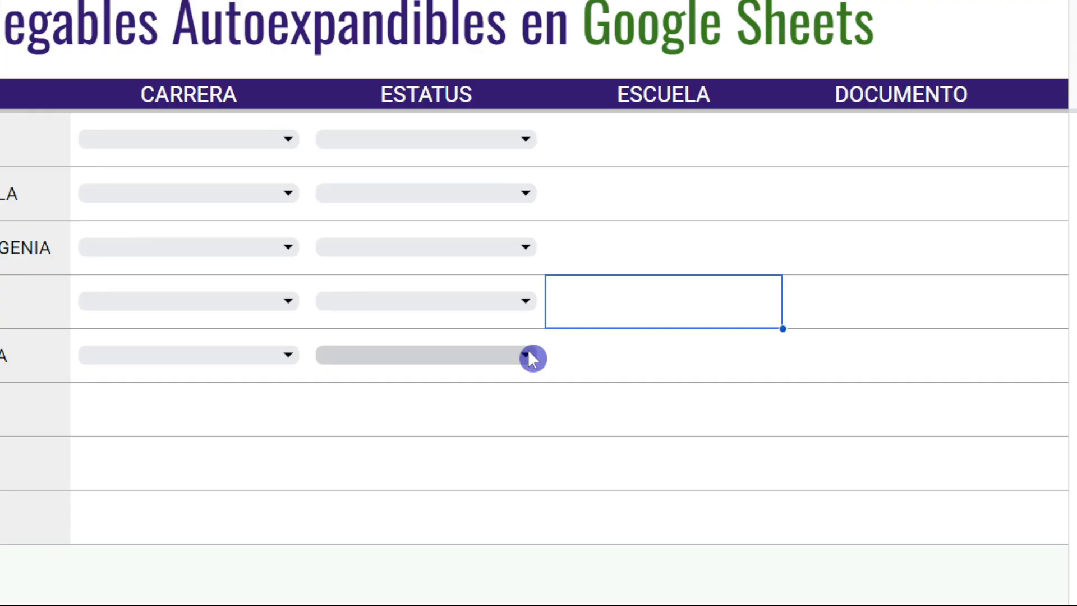
left_click(530, 367)
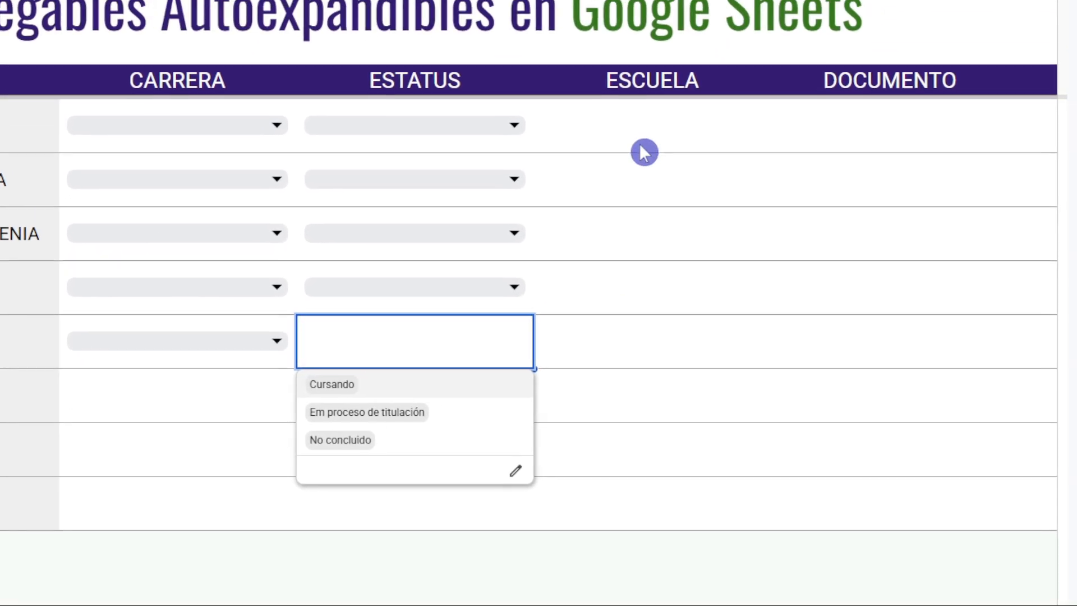
left_click(691, 94)
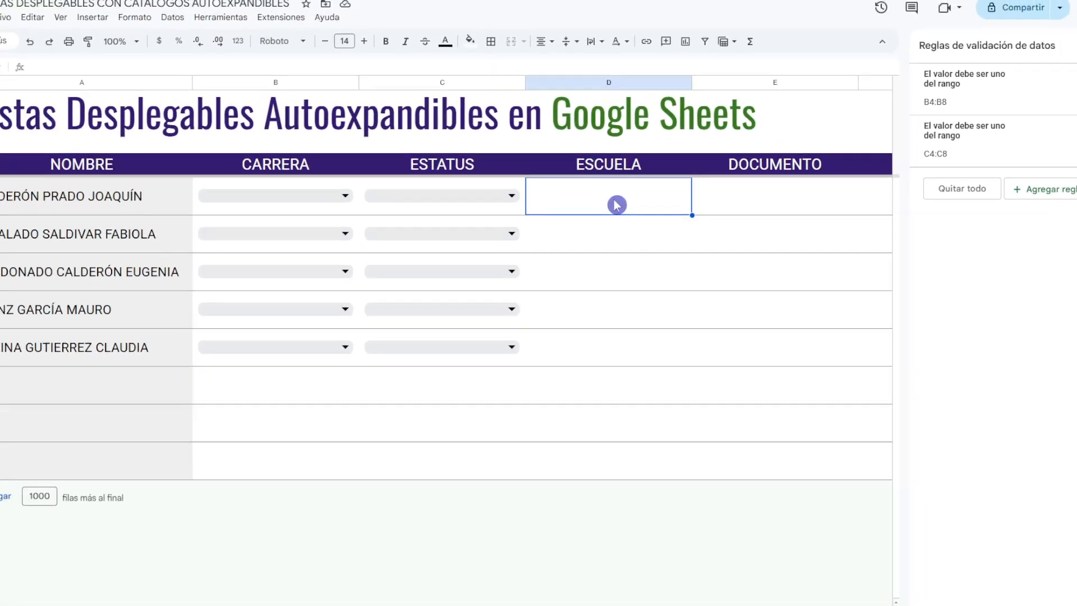
Add a data validation rule of type Menú desplegable (de un rango) to the ESCUELA cells D4:D8.
left_click_drag(604, 223, 612, 429)
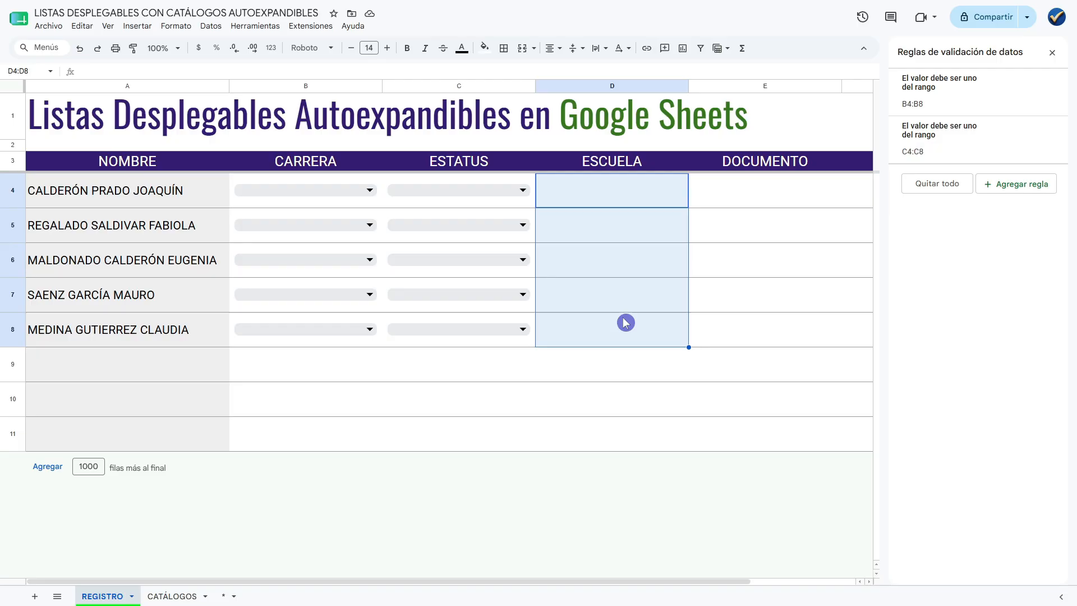
right_click(610, 231)
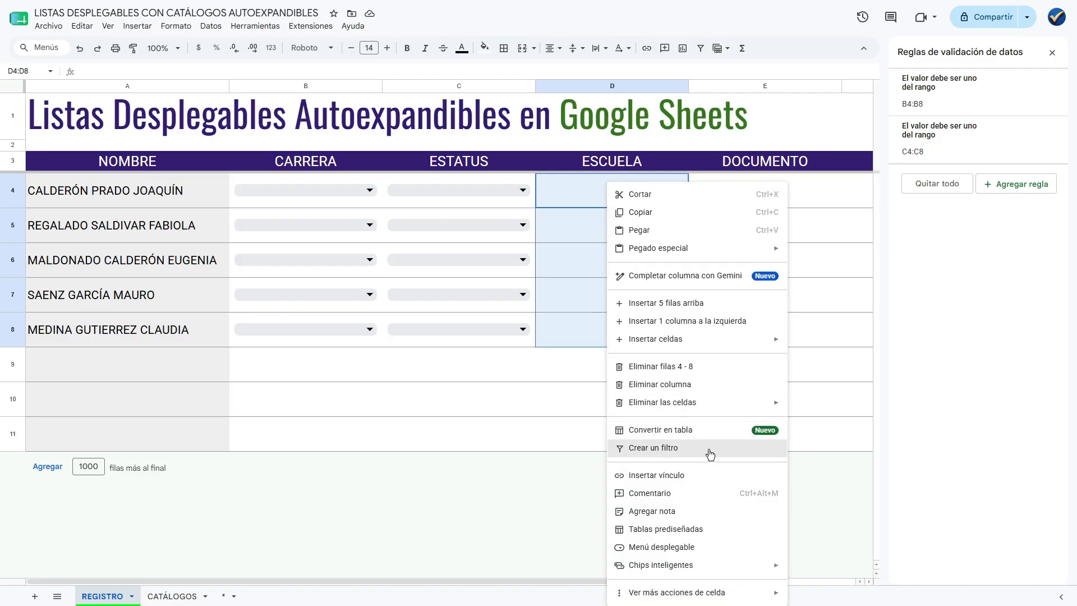
left_click(691, 547)
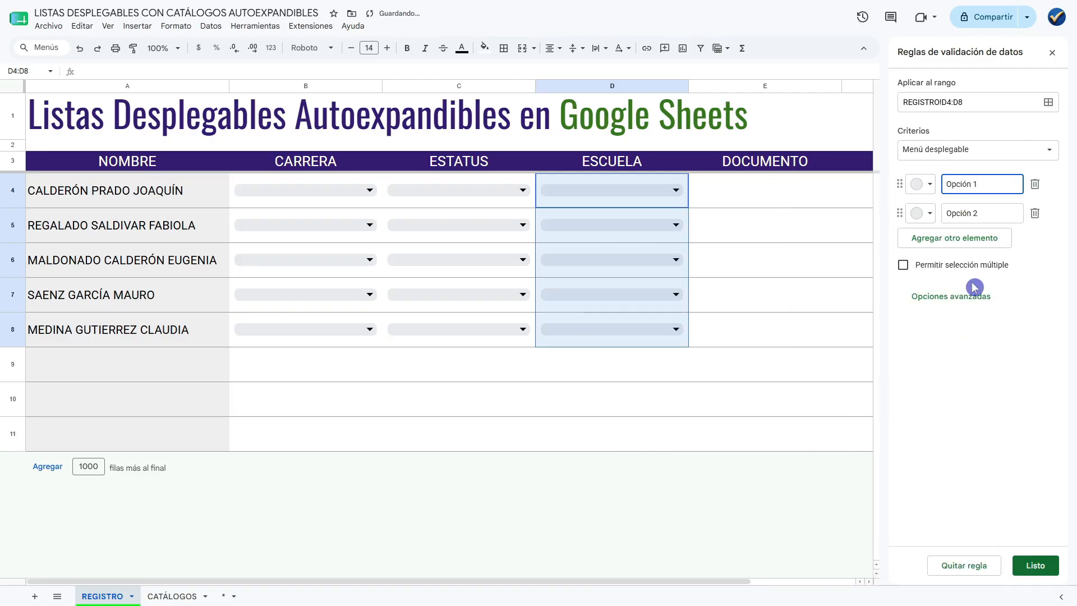
left_click(1034, 153)
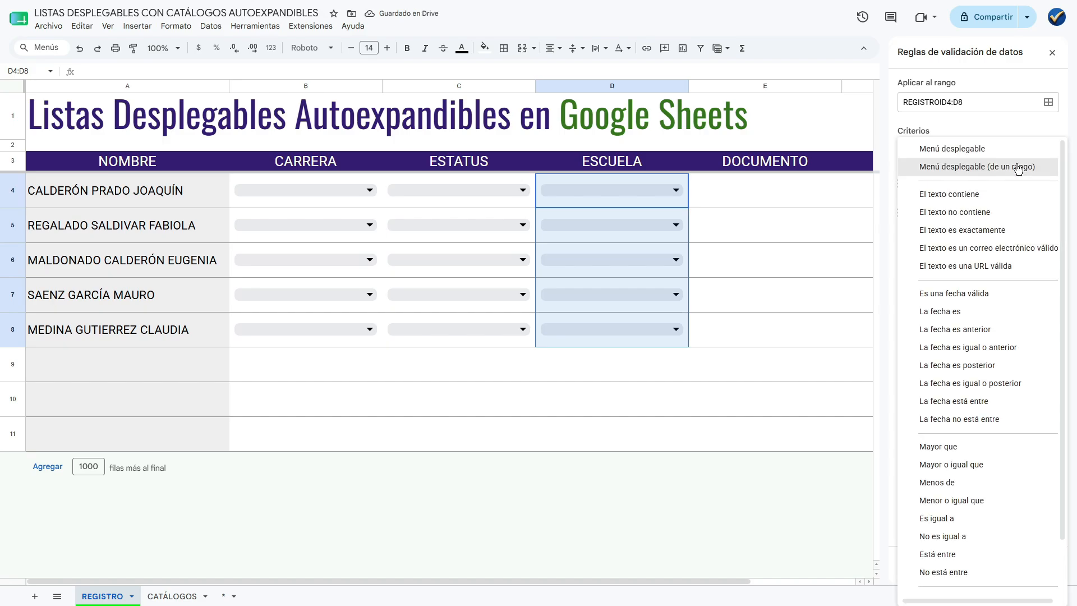
left_click(995, 168)
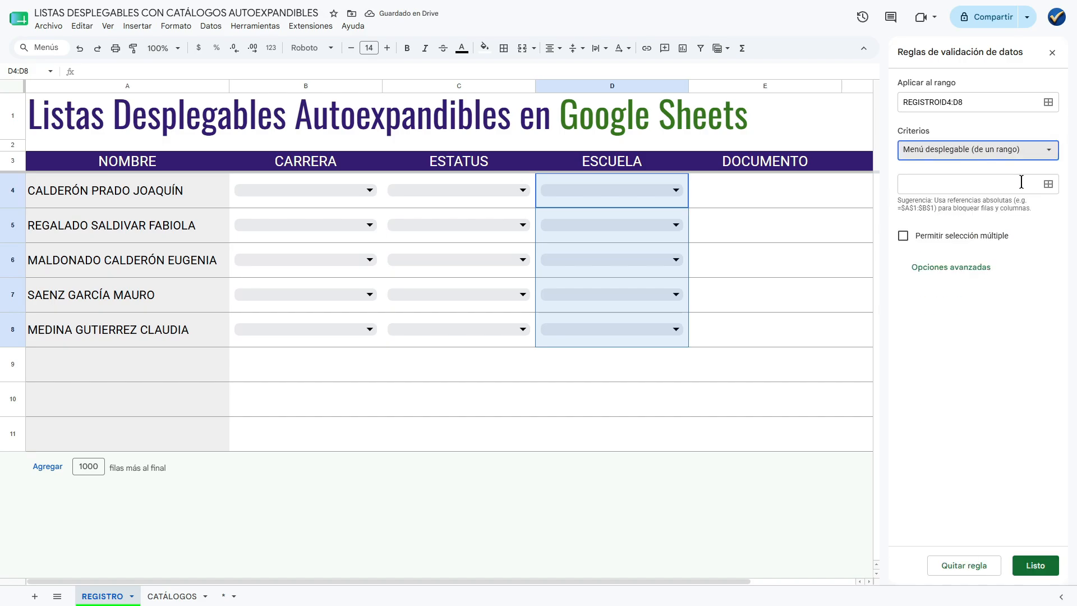
Set the source of the ESCUELA dropdown to the school list in CATÁLOGOS!E6:E9, save the rule and return to the REGISTRO sheet.
left_click(1048, 186)
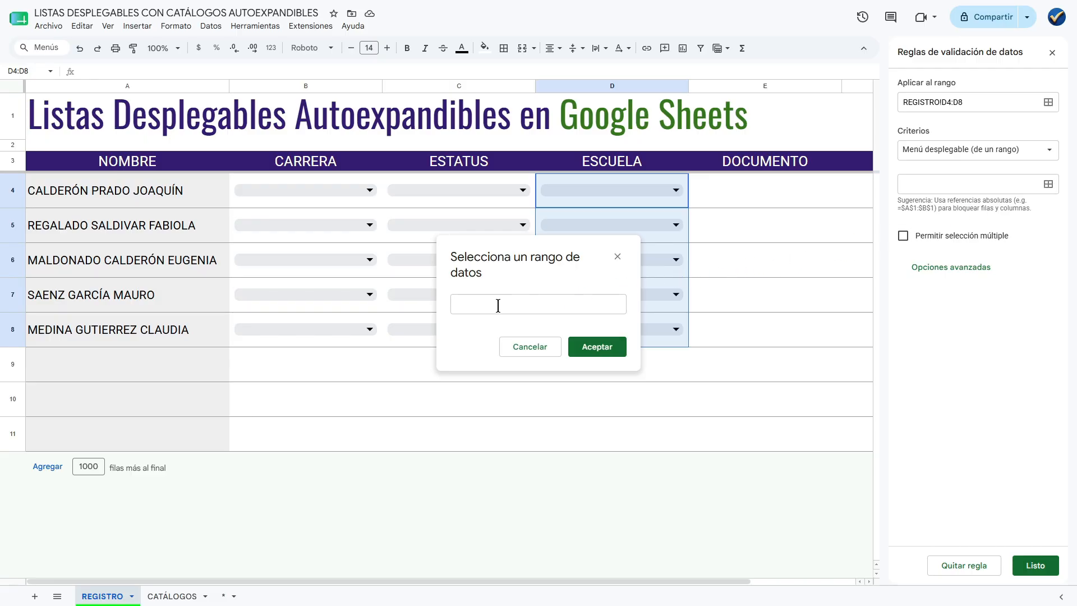
left_click(486, 305)
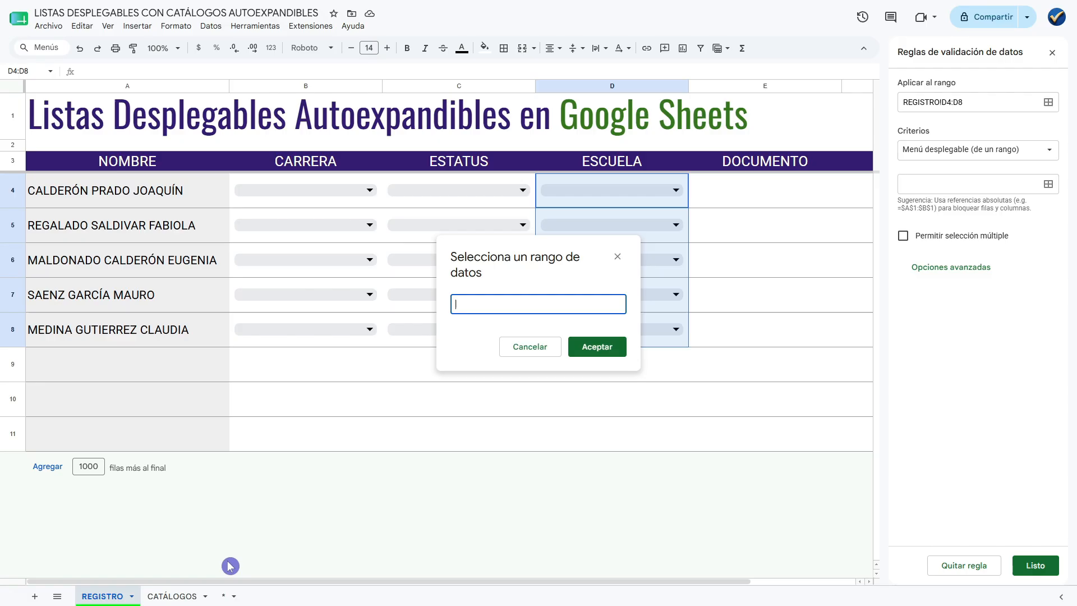
left_click(176, 598)
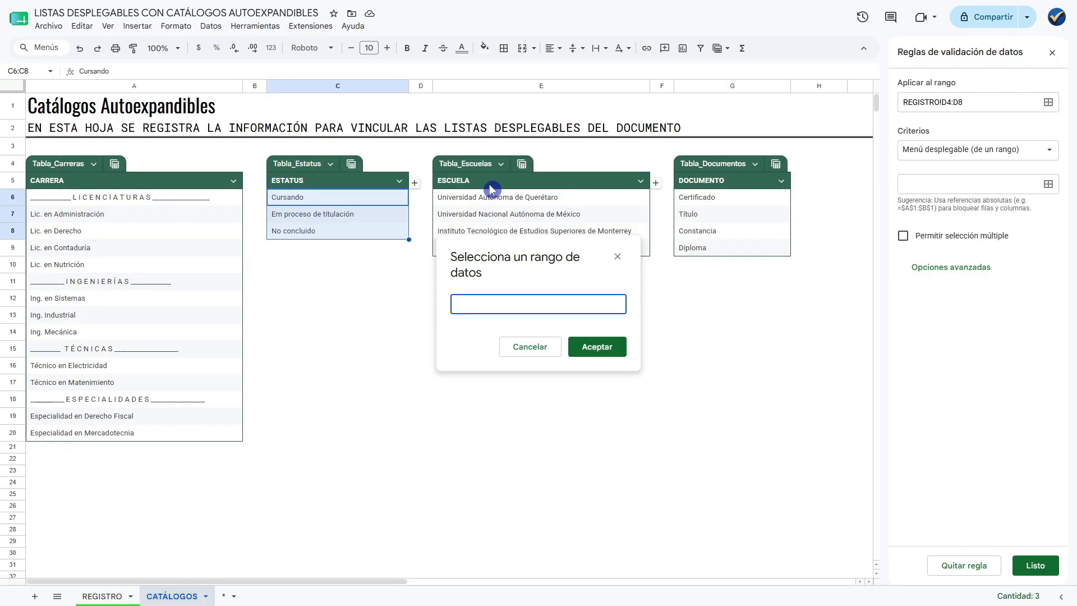
left_click_drag(491, 185, 677, 334)
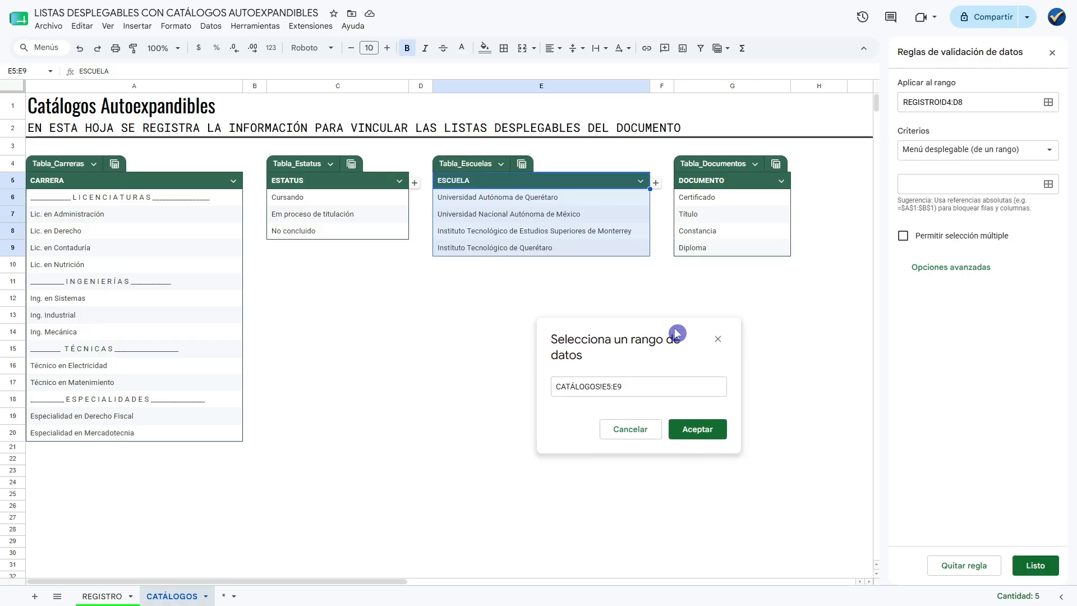
left_click_drag(555, 200, 569, 248)
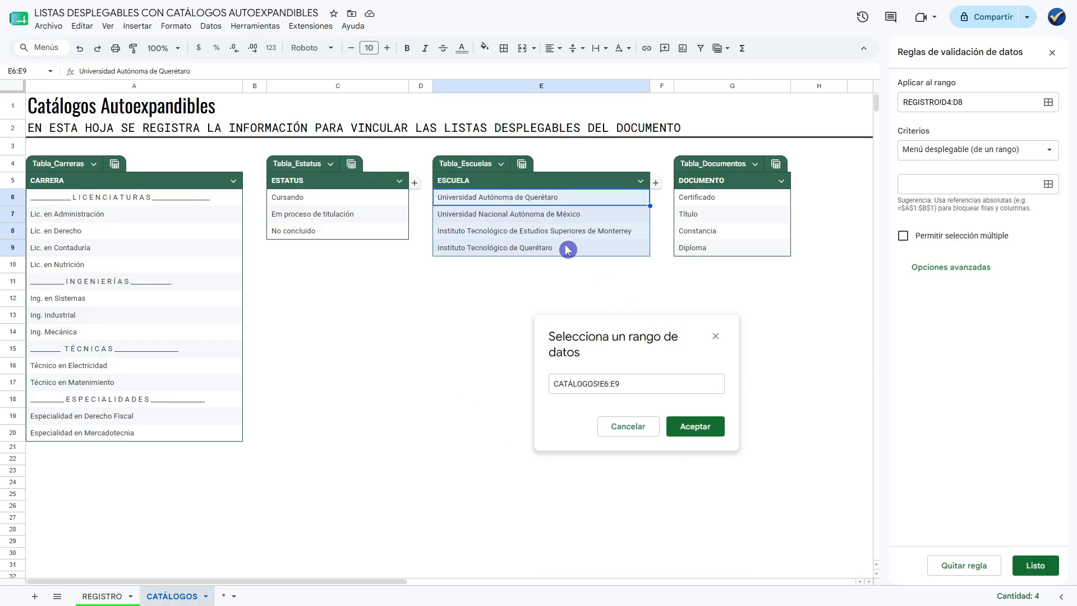
left_click(685, 428)
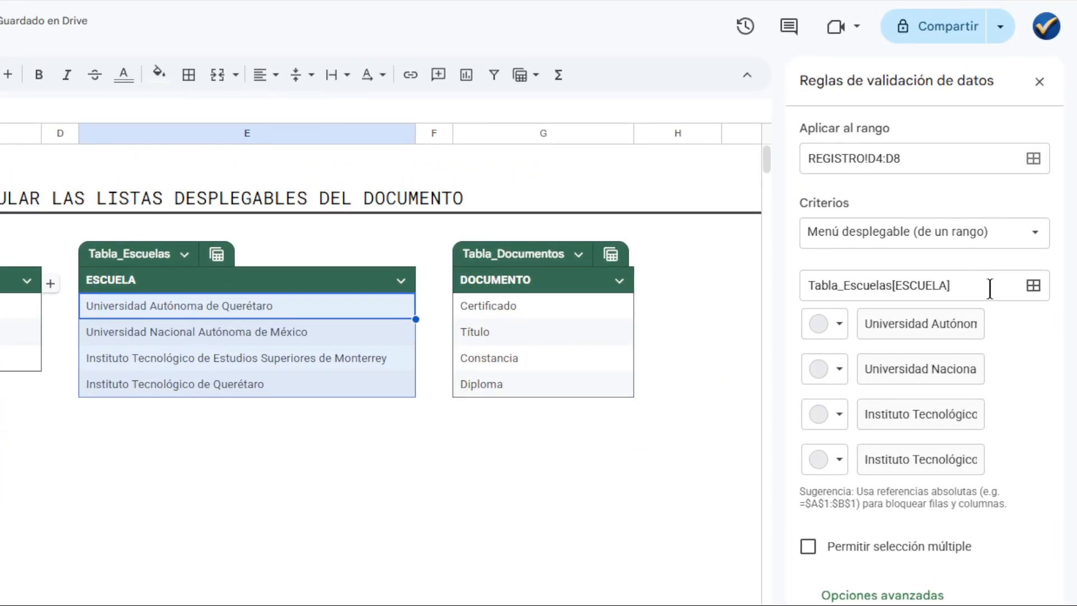
left_click_drag(987, 289, 786, 308)
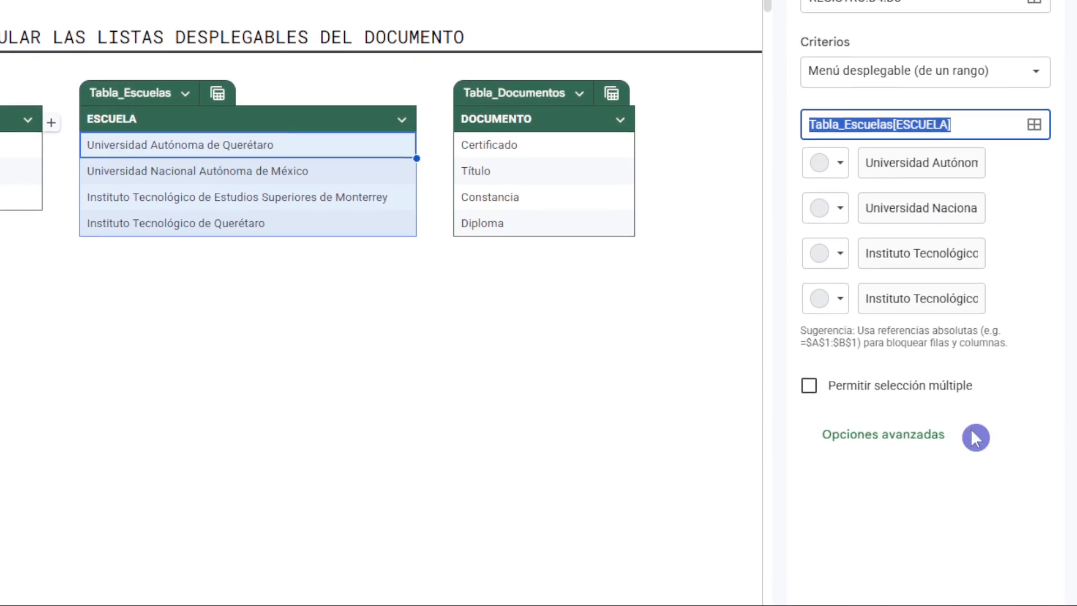
left_click(1035, 567)
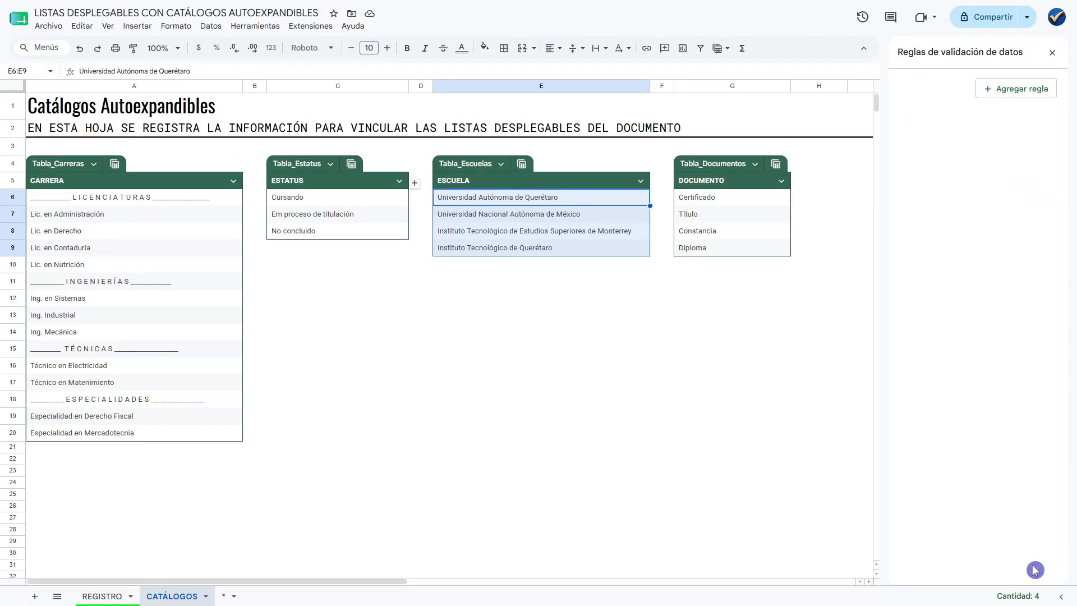
left_click(107, 596)
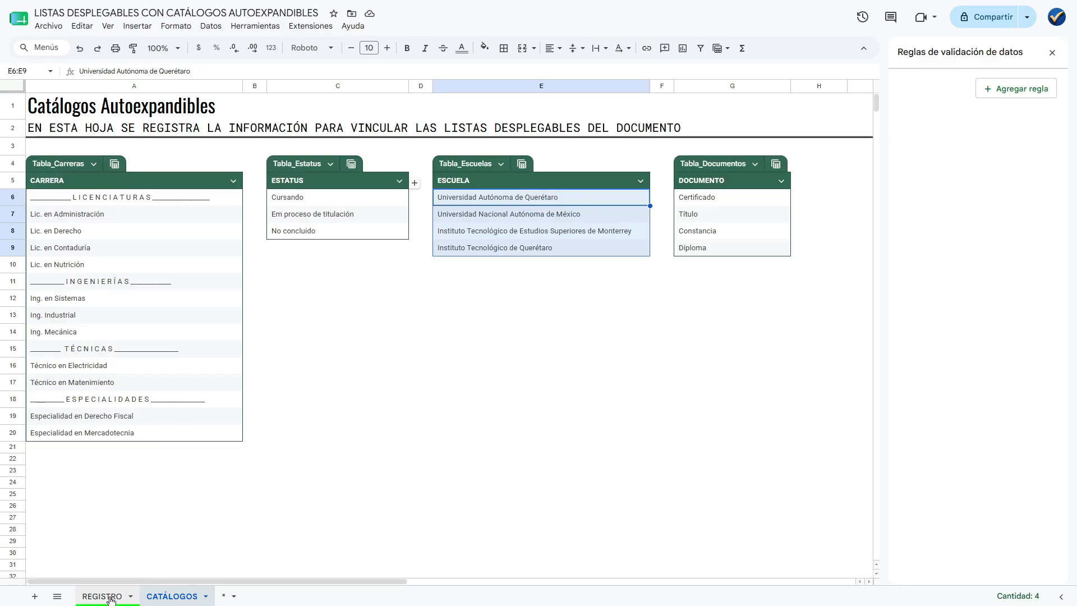
left_click(711, 205)
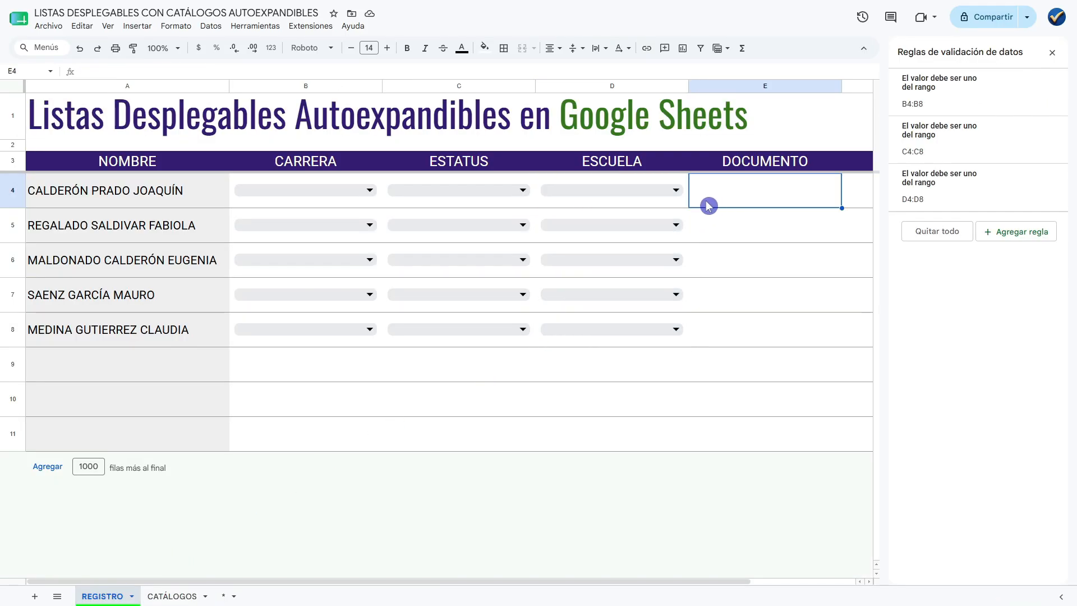
Examine the dropdown options in the ESCUELA cell D4.
left_click(678, 190)
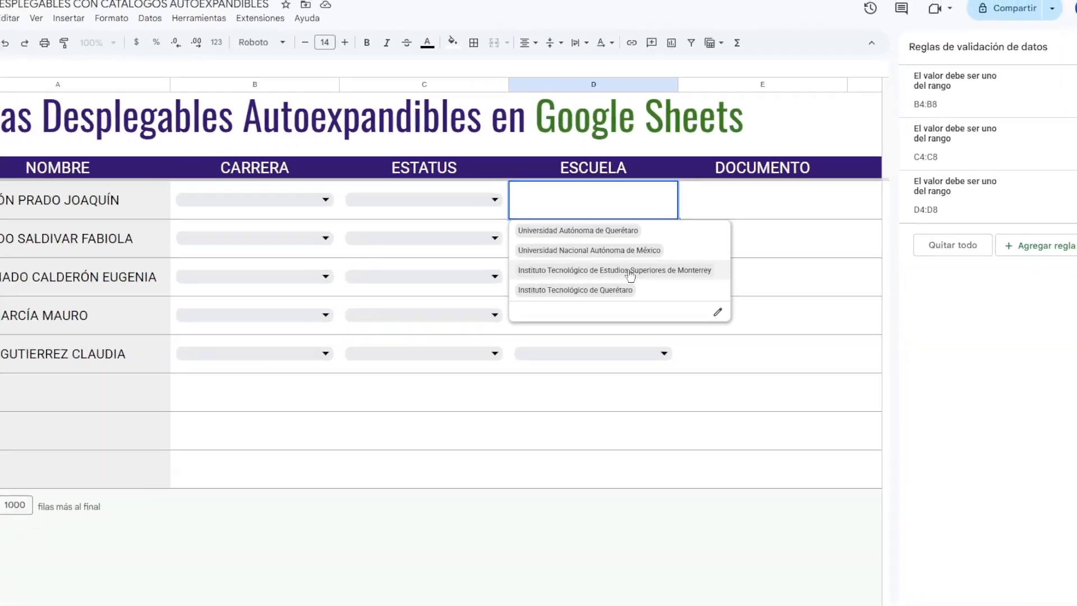
left_click(747, 197)
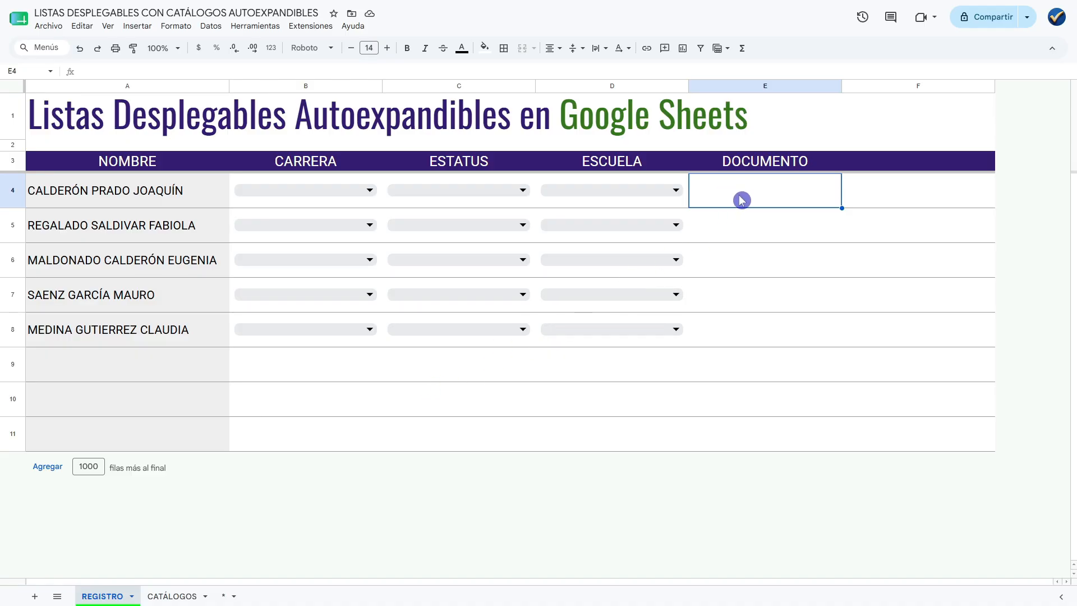
Examine the DOCUMENTO heading on REGISTRO and the name and column header of Tabla_Documentos on the CATÁLOGOS sheet.
left_click(761, 166)
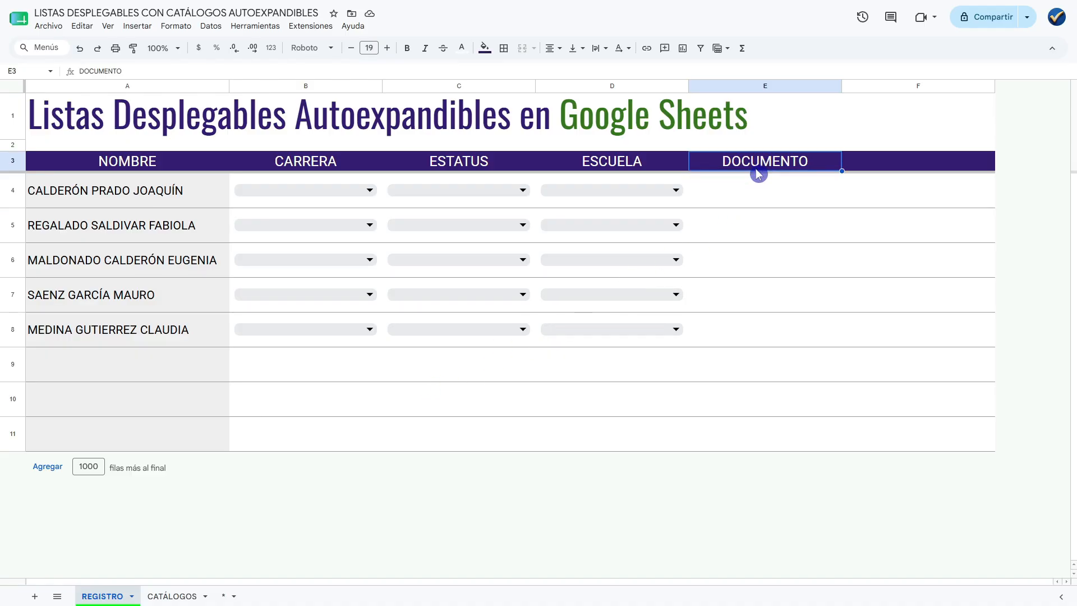
left_click(167, 597)
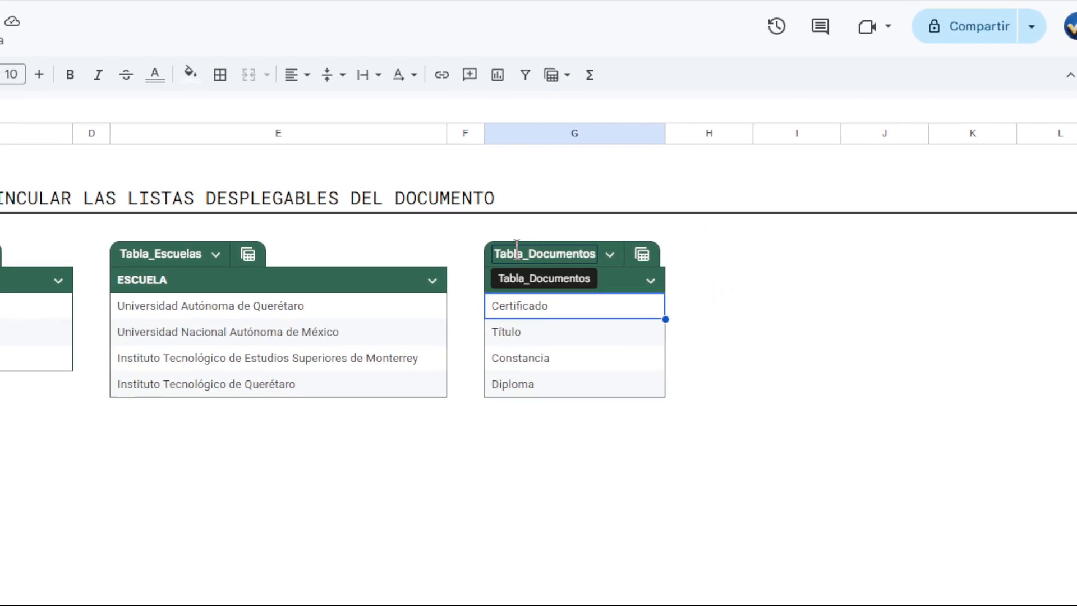
left_click(561, 257)
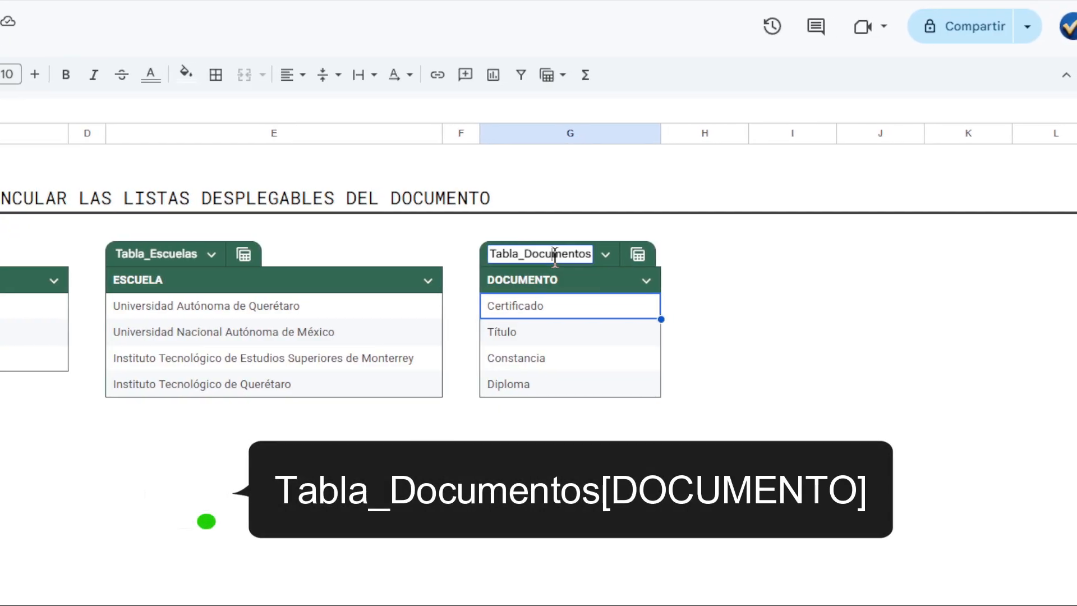
left_click(557, 281)
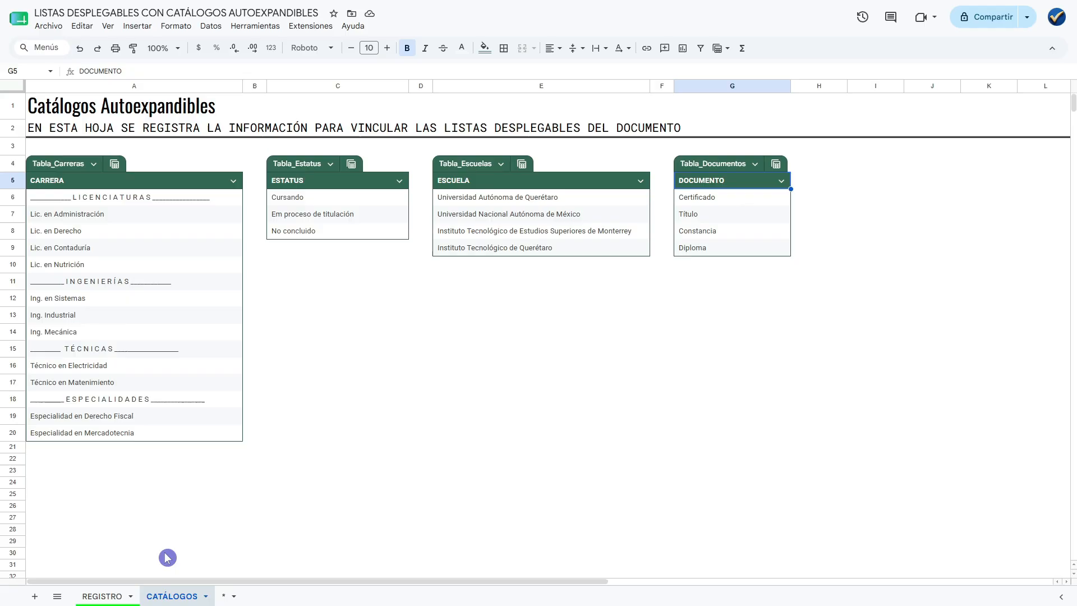
Add a data validation rule of type Menú desplegable (de un rango) to the DOCUMENTO cells E4:E8 on the REGISTRO sheet.
left_click(103, 595)
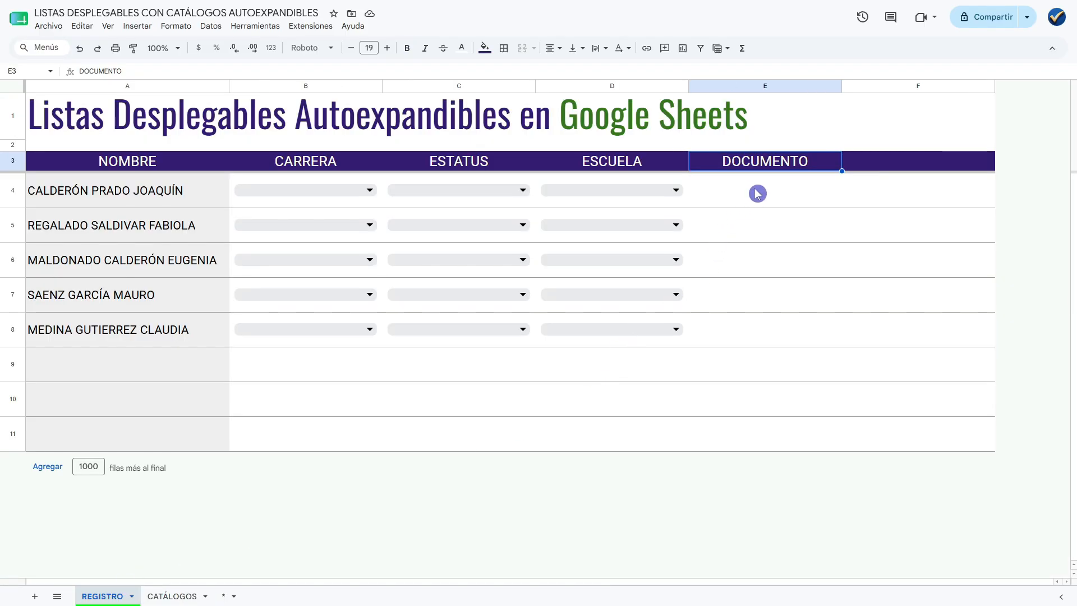
left_click_drag(758, 193, 779, 324)
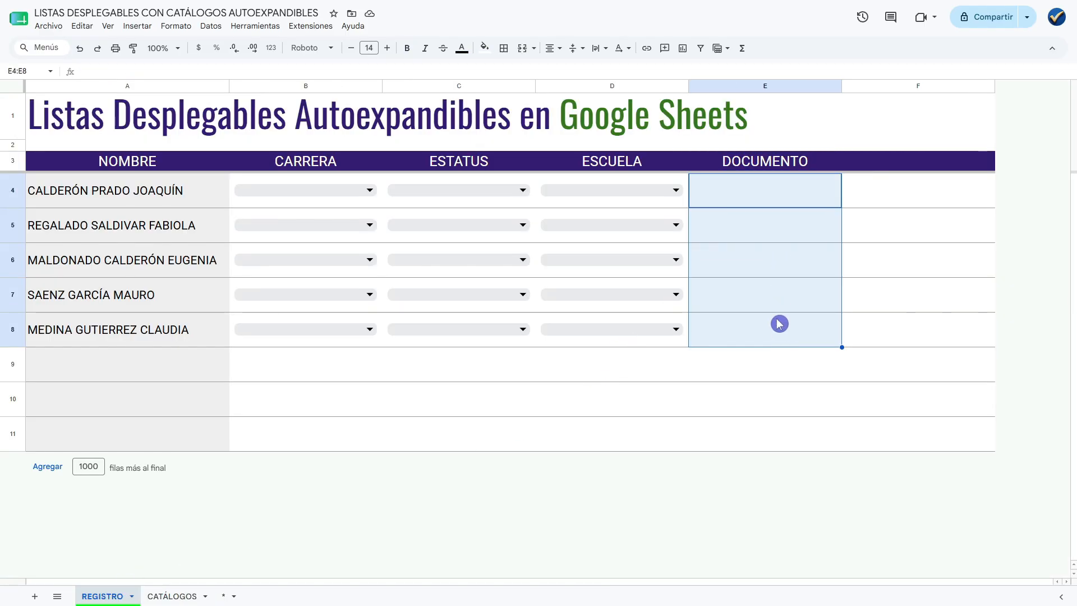
right_click(762, 196)
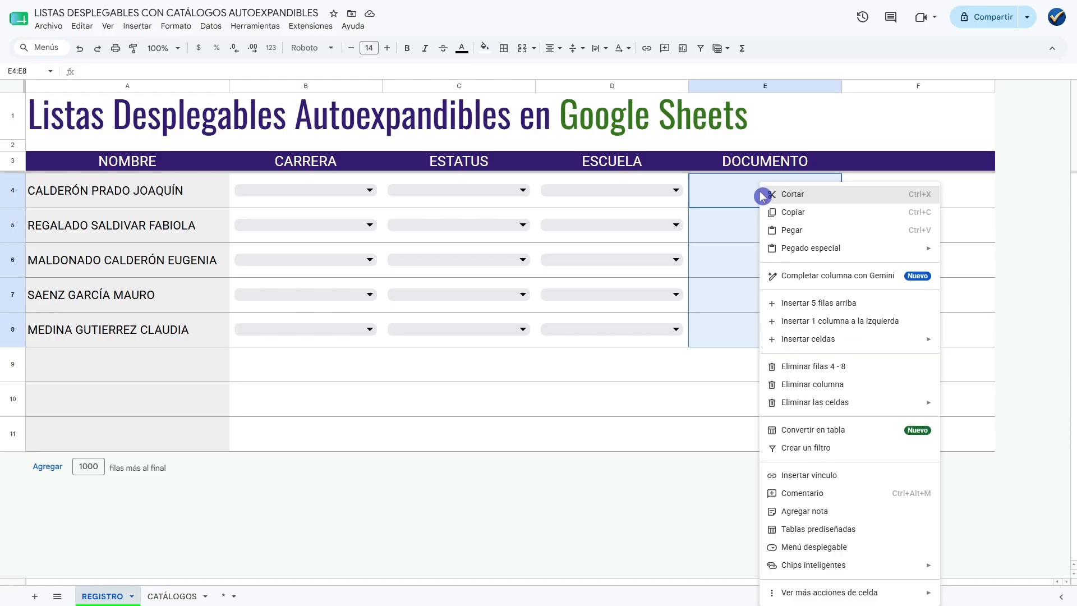
left_click(829, 548)
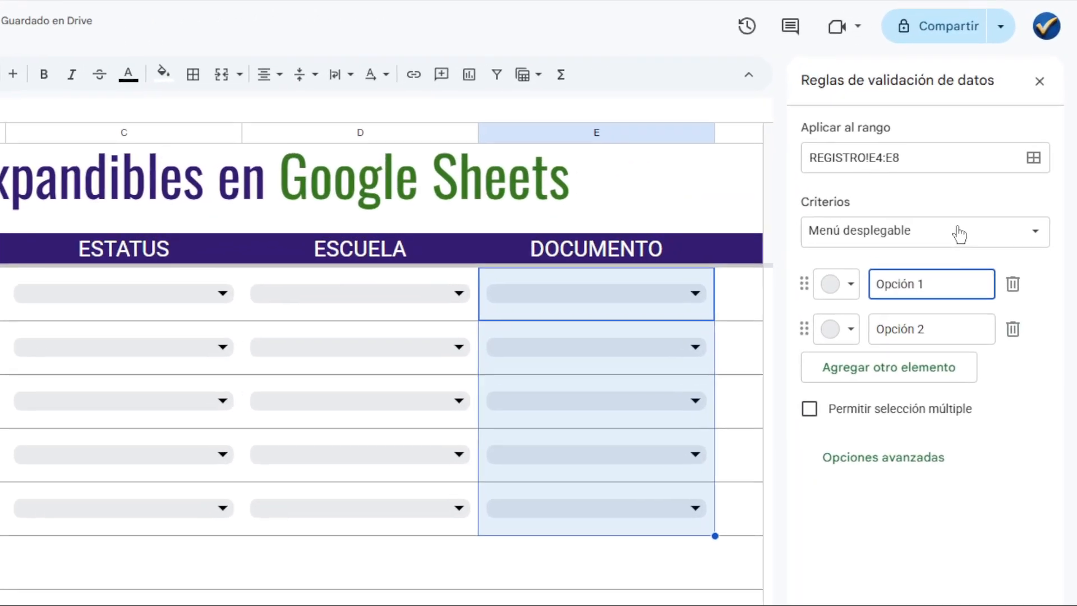
left_click(998, 149)
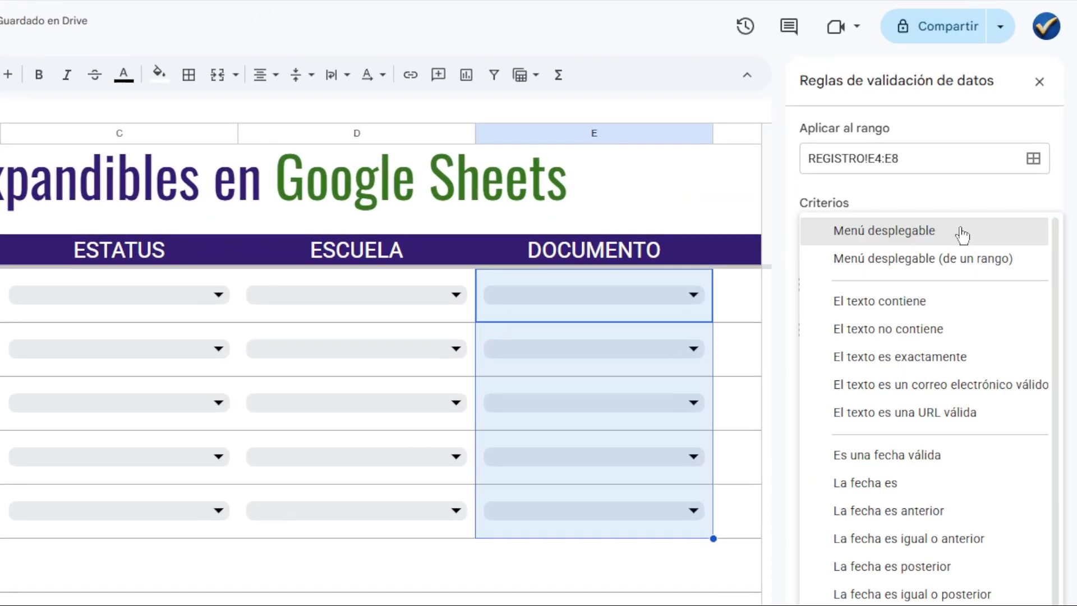
left_click(931, 268)
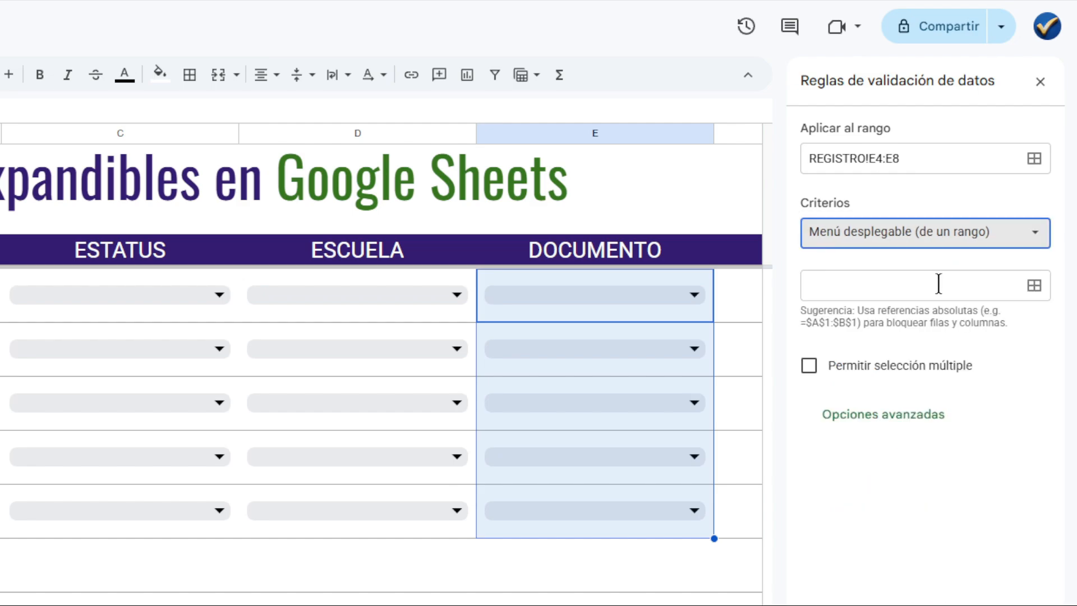
left_click(974, 287)
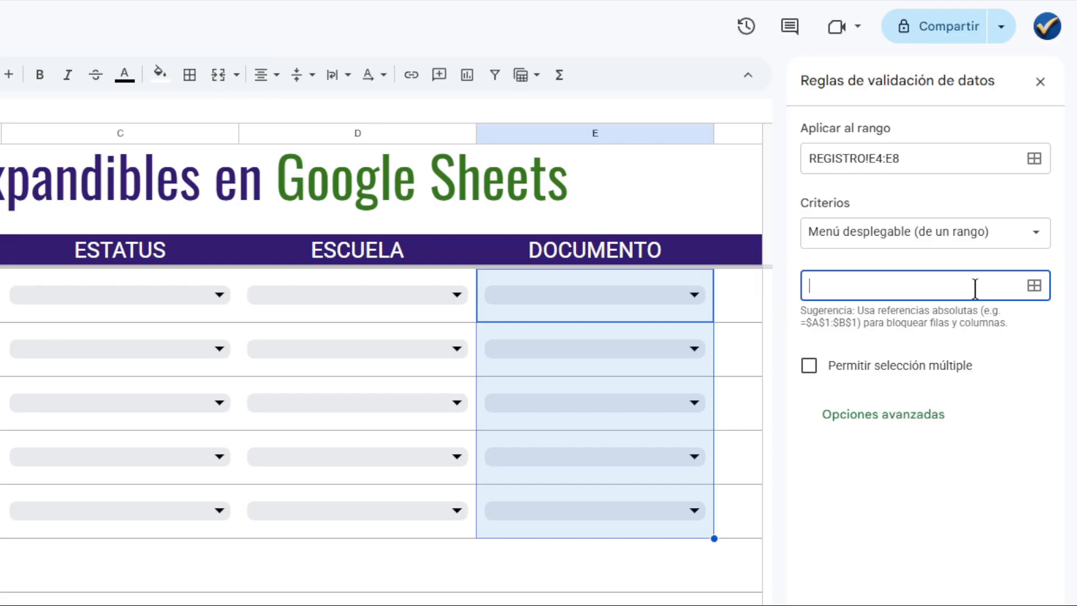
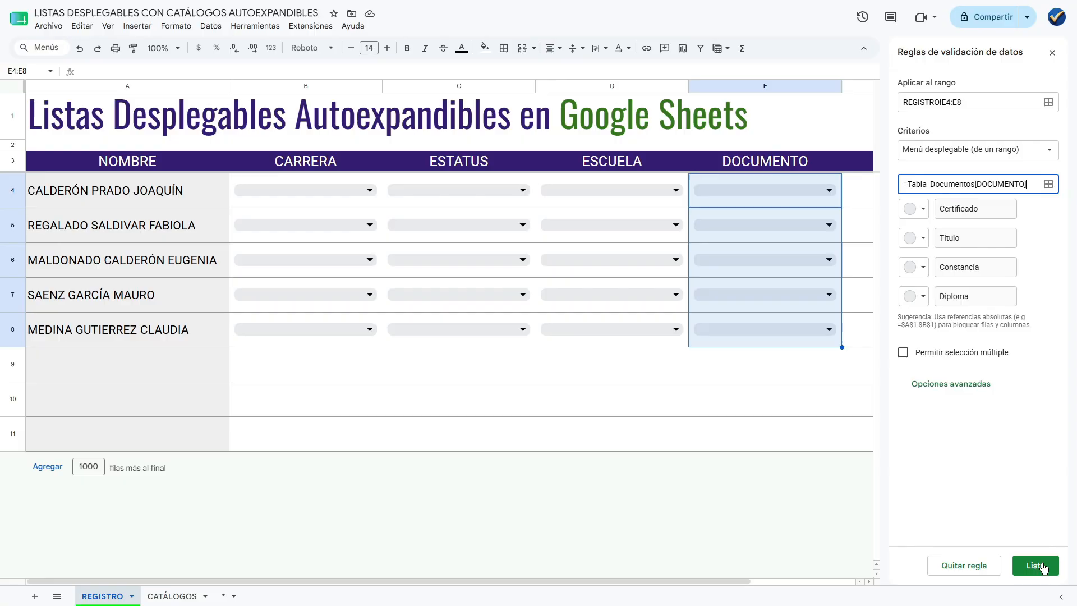
Save the DOCUMENTO dropdown rule for E4:E8 with =Tabla_Documentos[DOCUMENTO] as its source and close the data validation rules.
left_click(1037, 566)
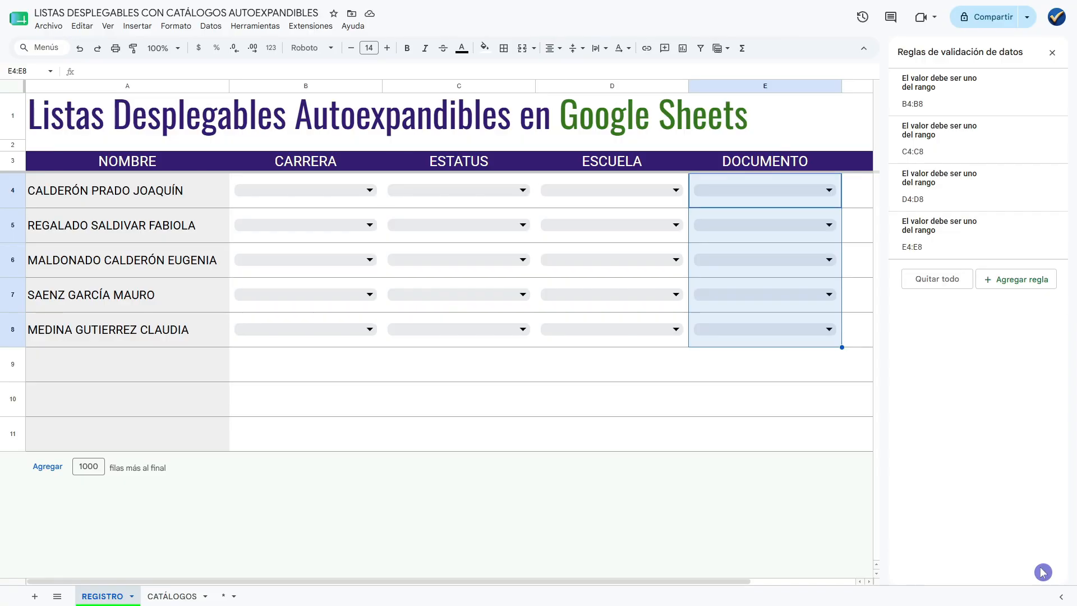
left_click(857, 200)
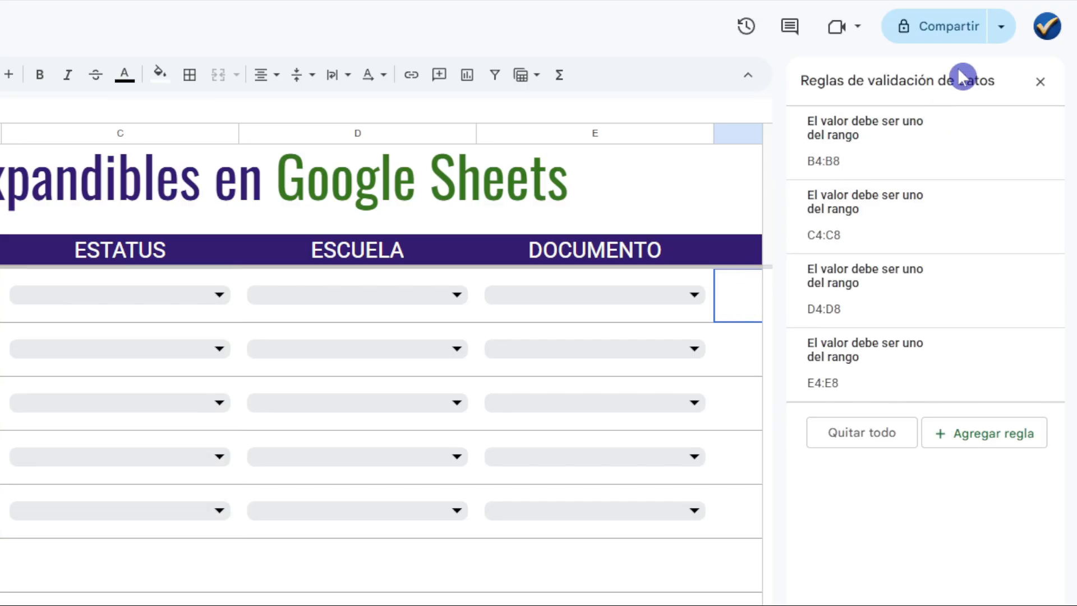
left_click(1039, 84)
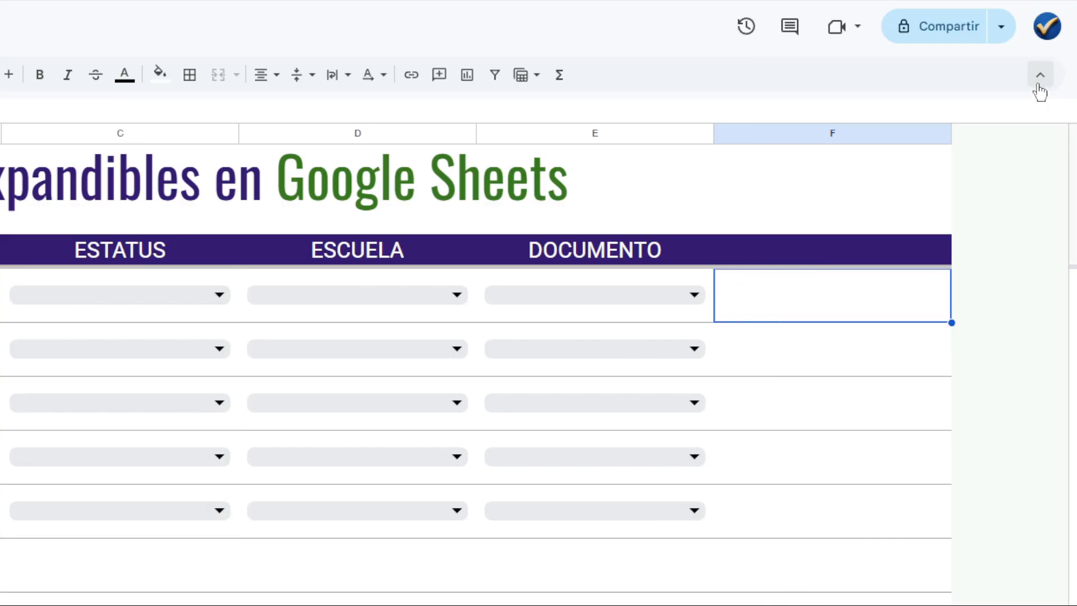
Examine the dropdown options in the DOCUMENTO cells E4 and E8.
left_click(696, 296)
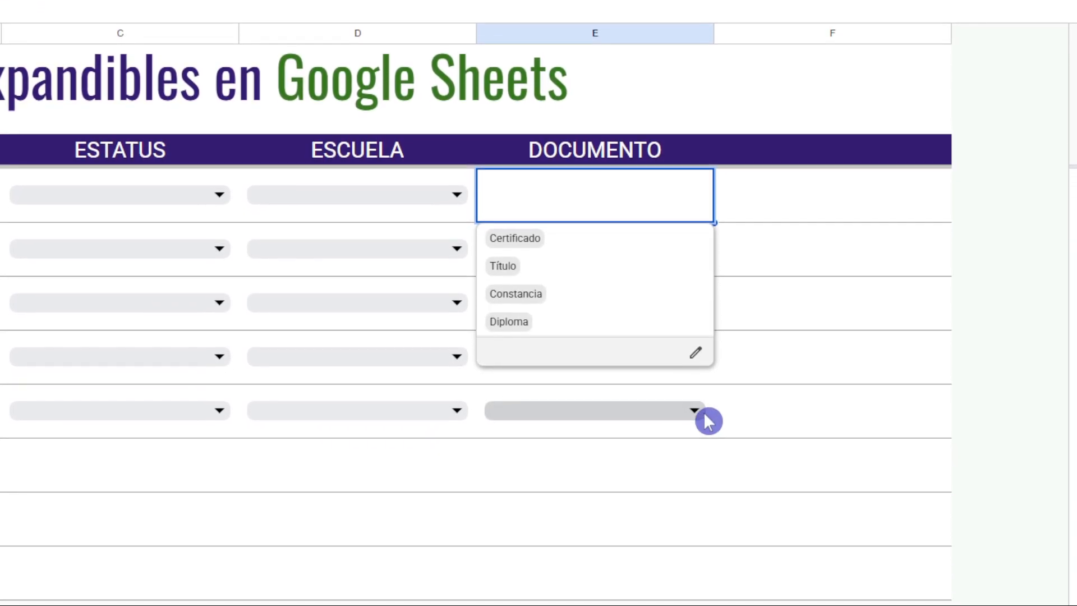
left_click(705, 416)
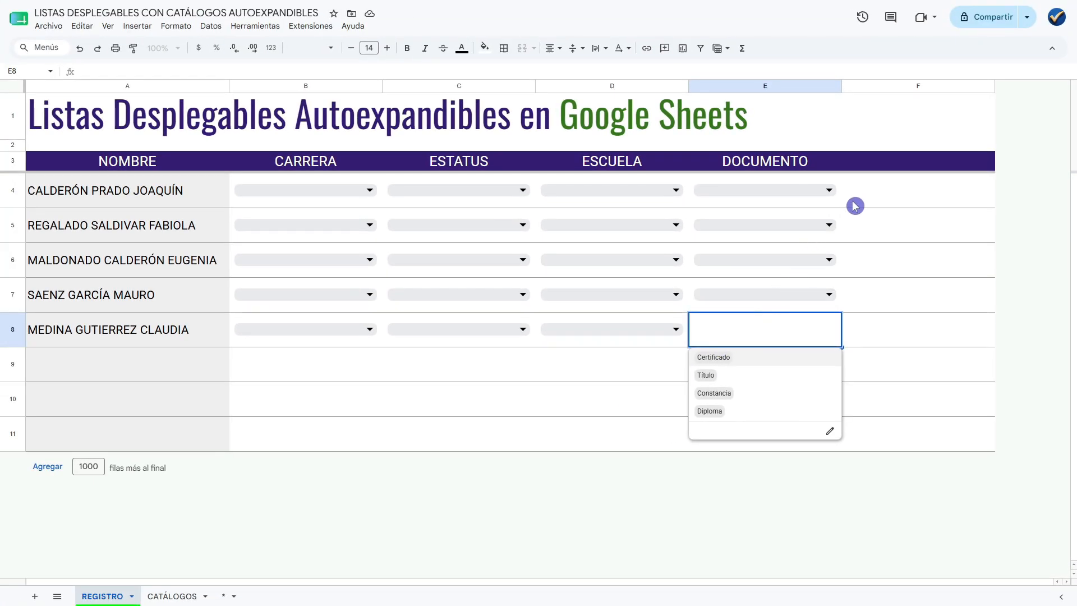
left_click(867, 197)
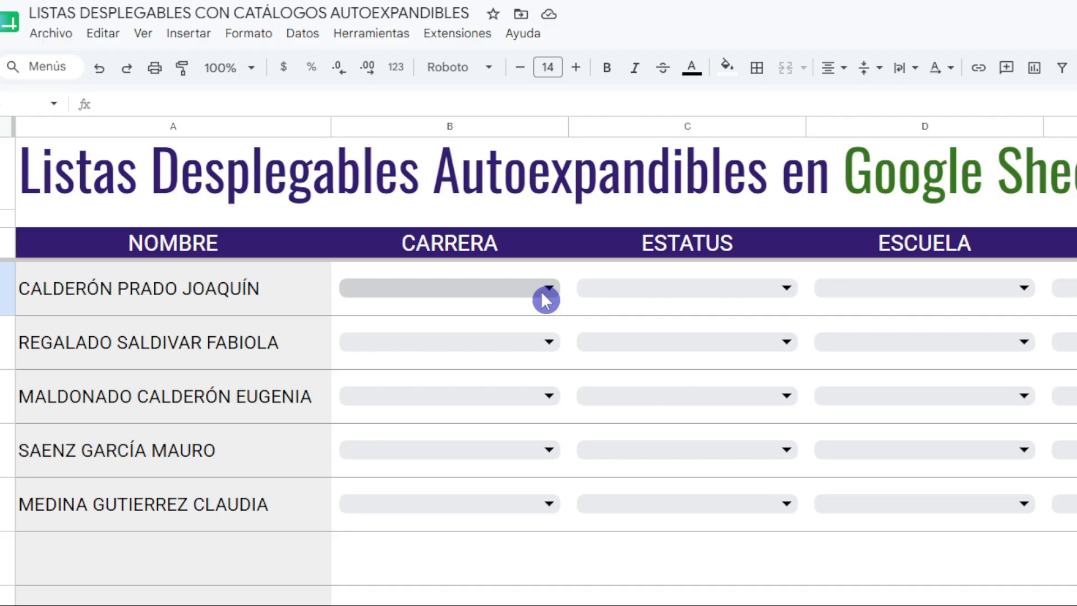
Fill row 4 with Lic. en Derecho, Em proceso de titulación, Universidad Autónoma de Querétaro and Constancia from the CARRERA, ESTATUS, ESCUELA and DOCUMENTO dropdowns.
left_click(548, 294)
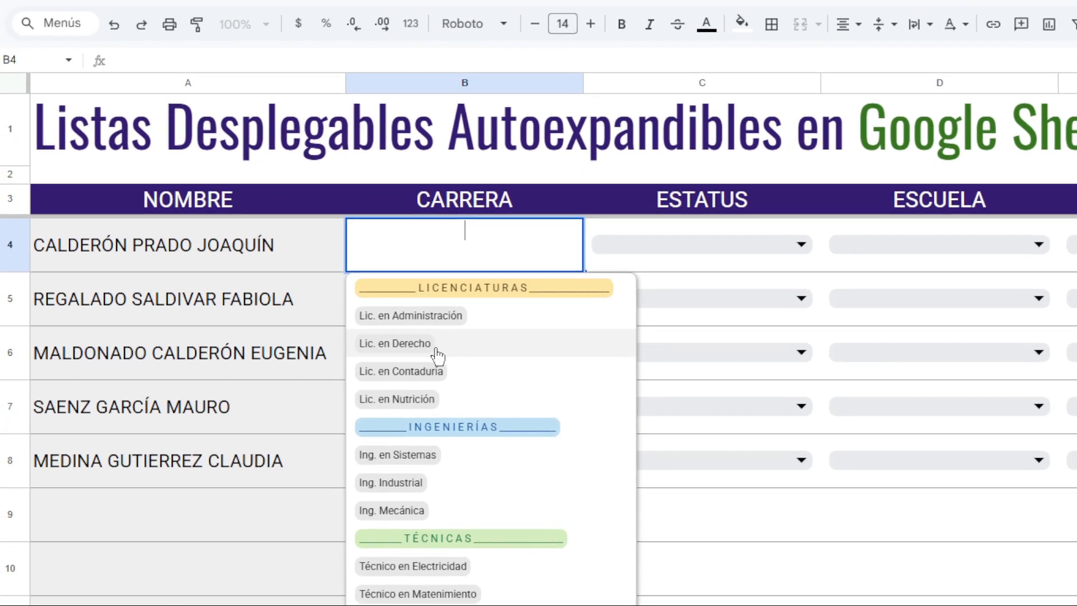
left_click(439, 356)
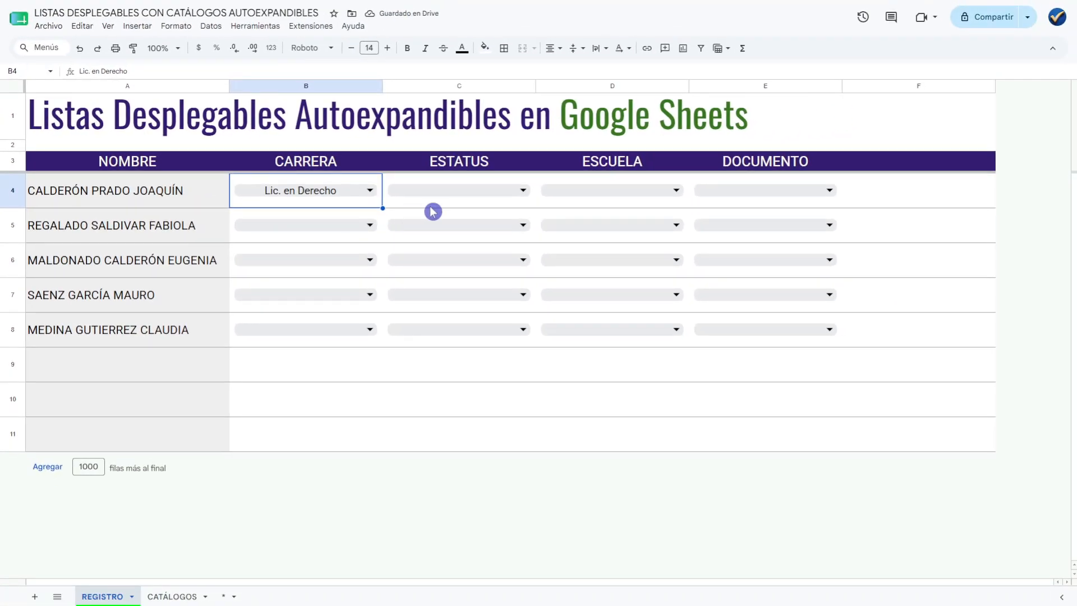
left_click(805, 220)
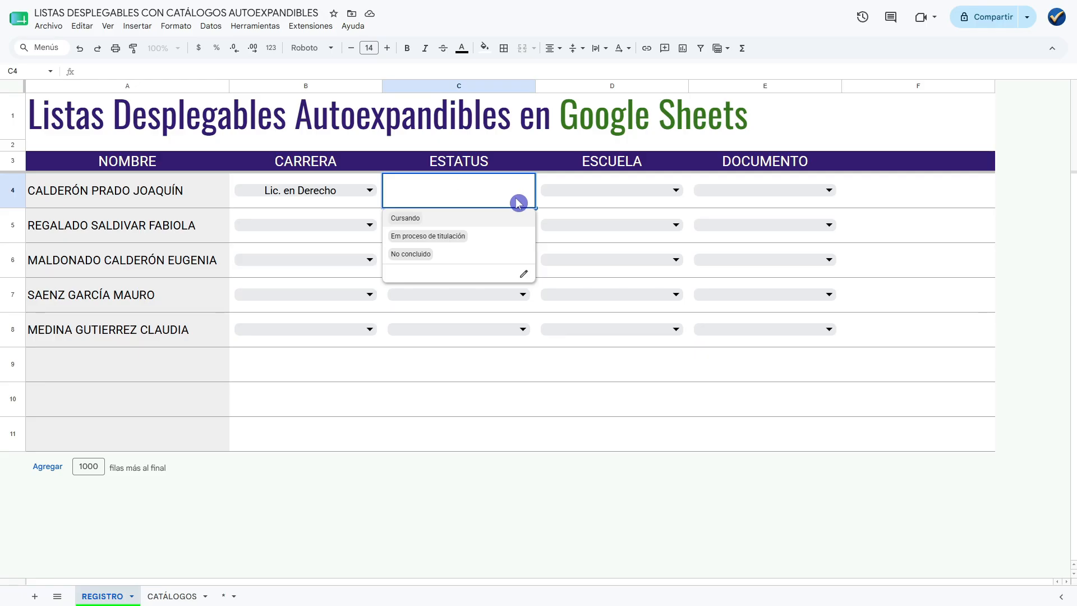
left_click(455, 237)
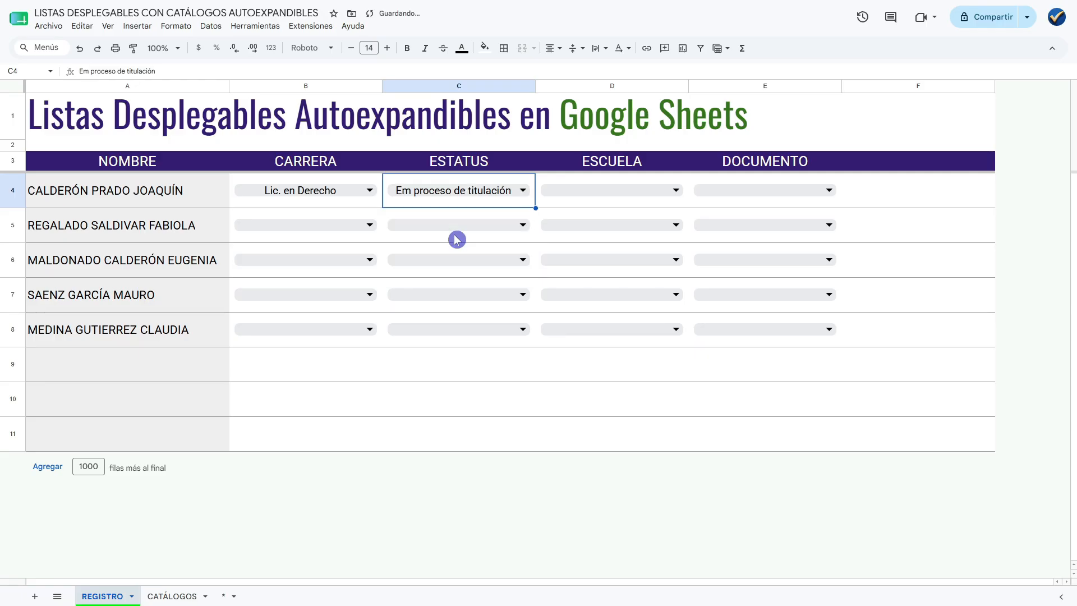
left_click(670, 195)
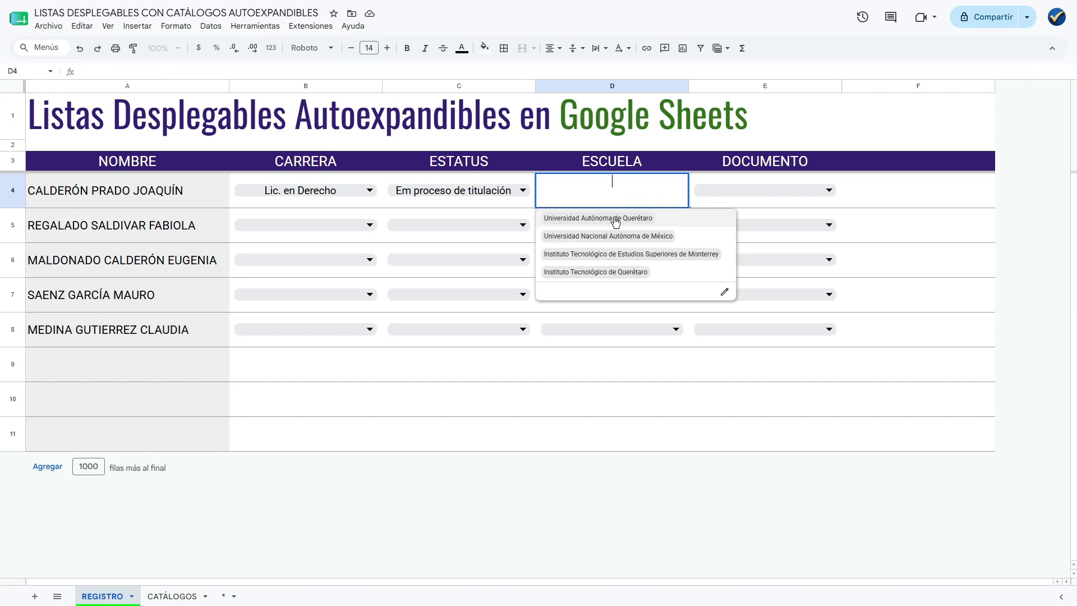
left_click(616, 220)
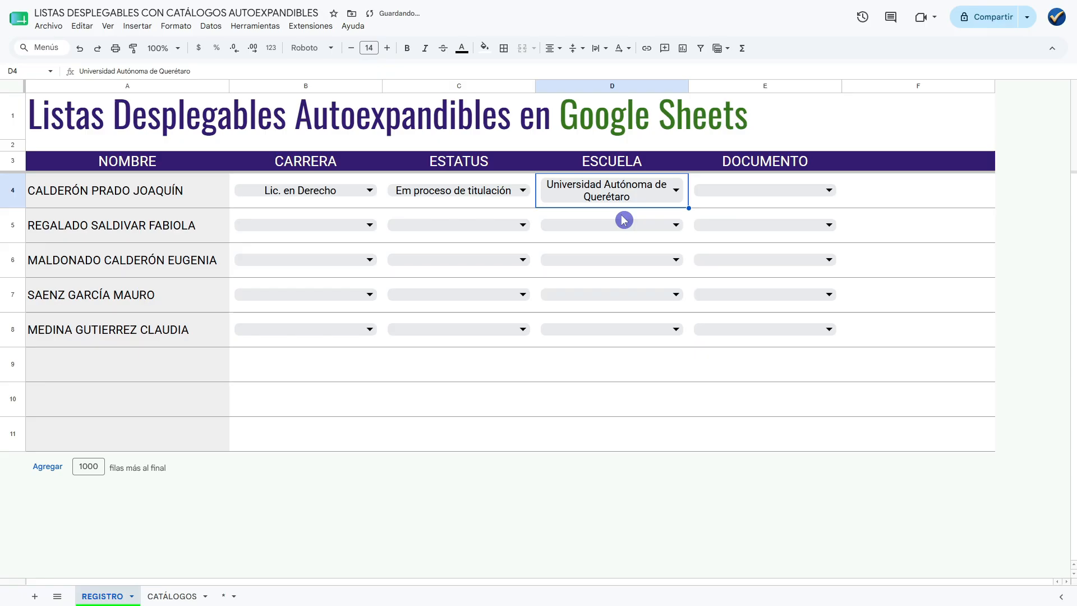
left_click(819, 194)
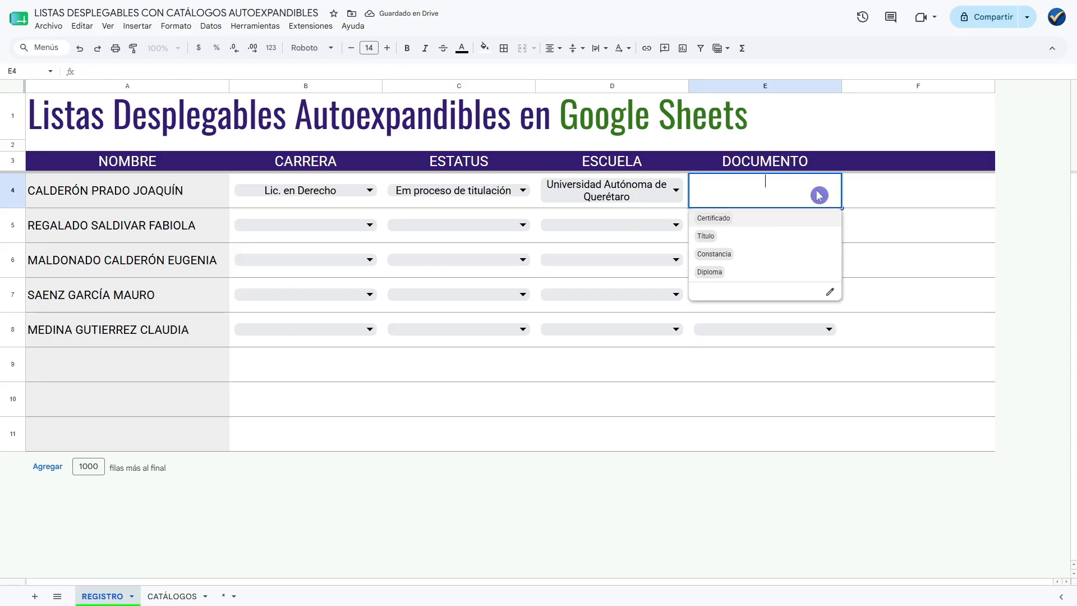
left_click(745, 259)
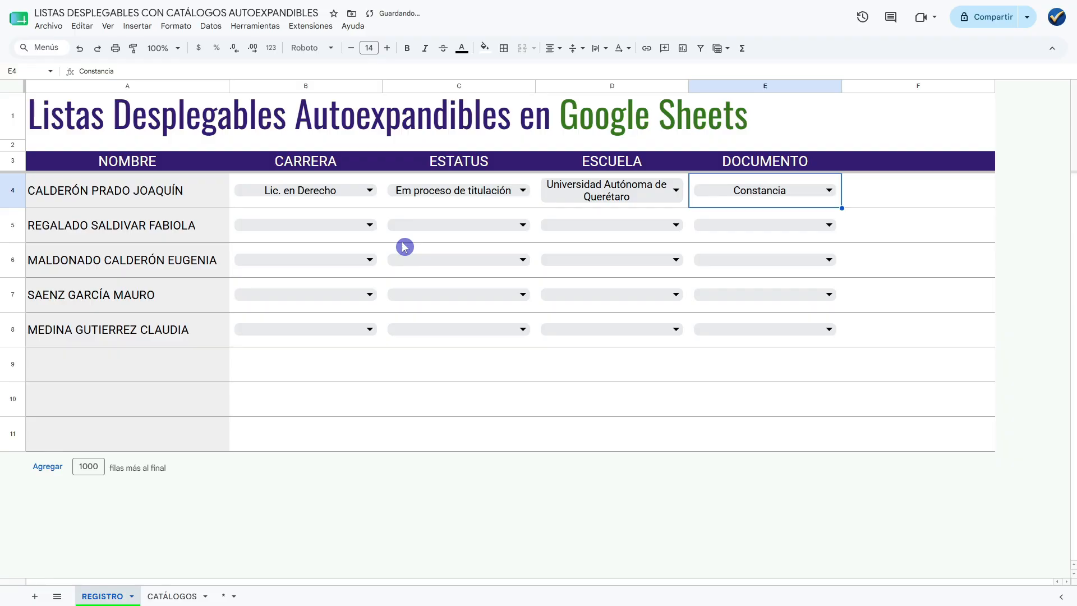
Fill row 5 with CARRERA Ing. en Sistemas, ESTATUS Cursando, ESCUELA Instituto Tecnológico de Querétaro and DOCUMENTO Constancia from their dropdowns.
left_click(370, 231)
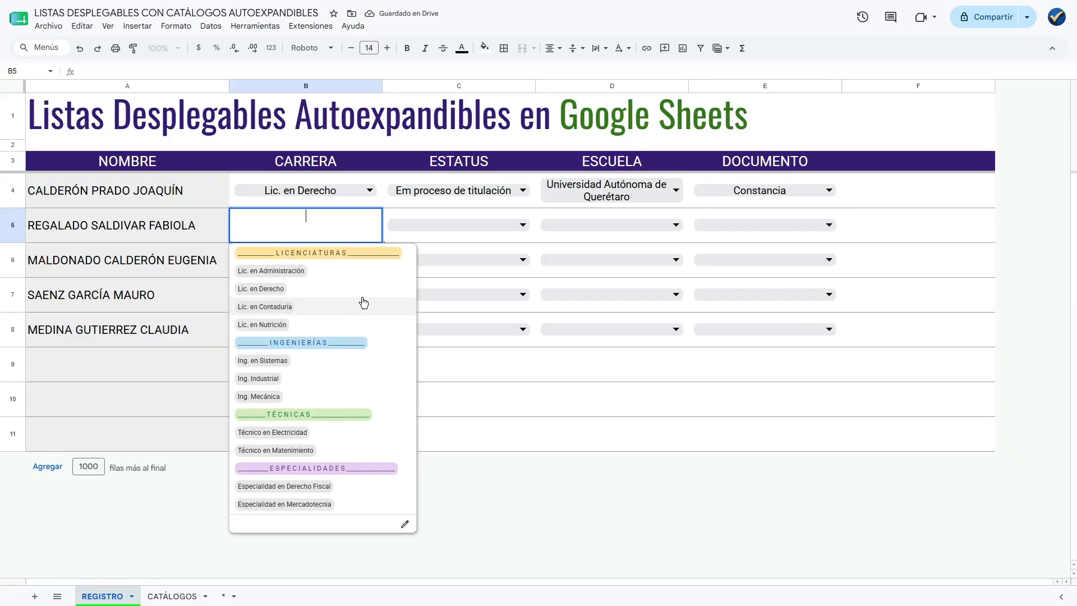
left_click(292, 364)
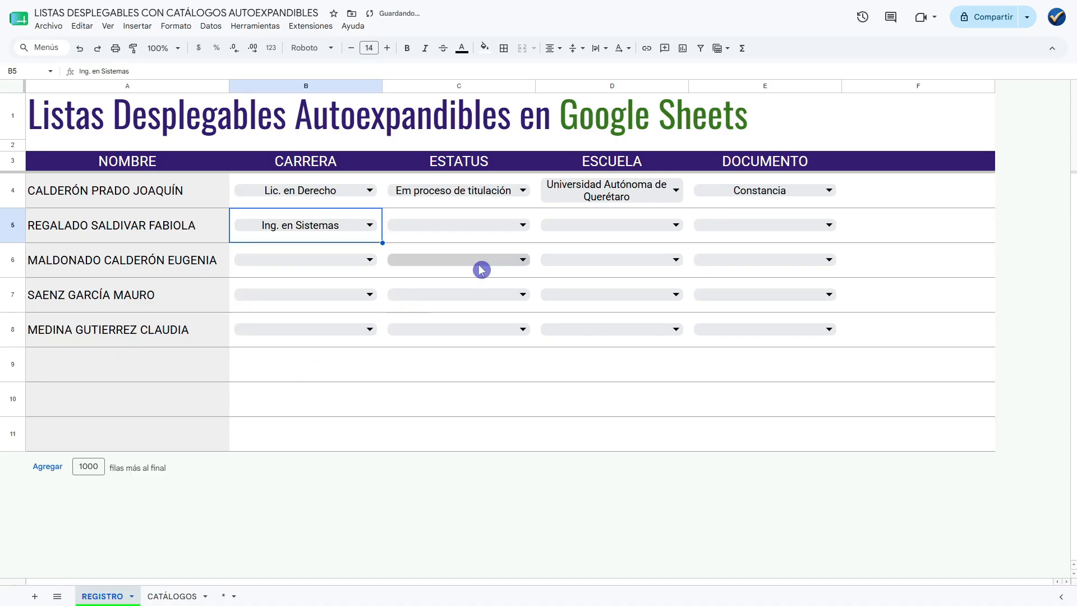
left_click(523, 227)
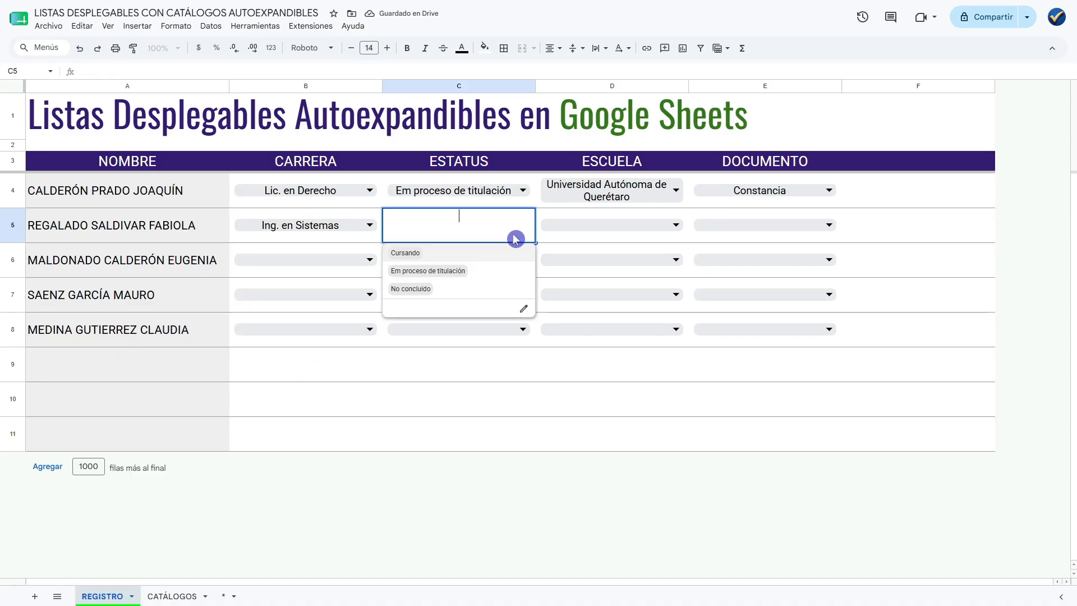
left_click(435, 257)
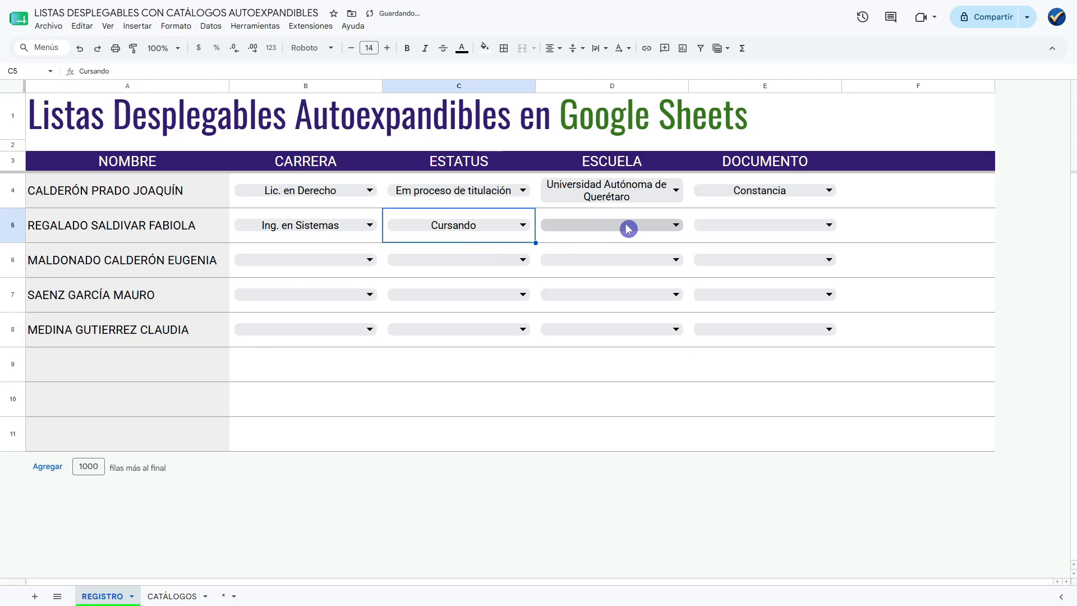
left_click(665, 232)
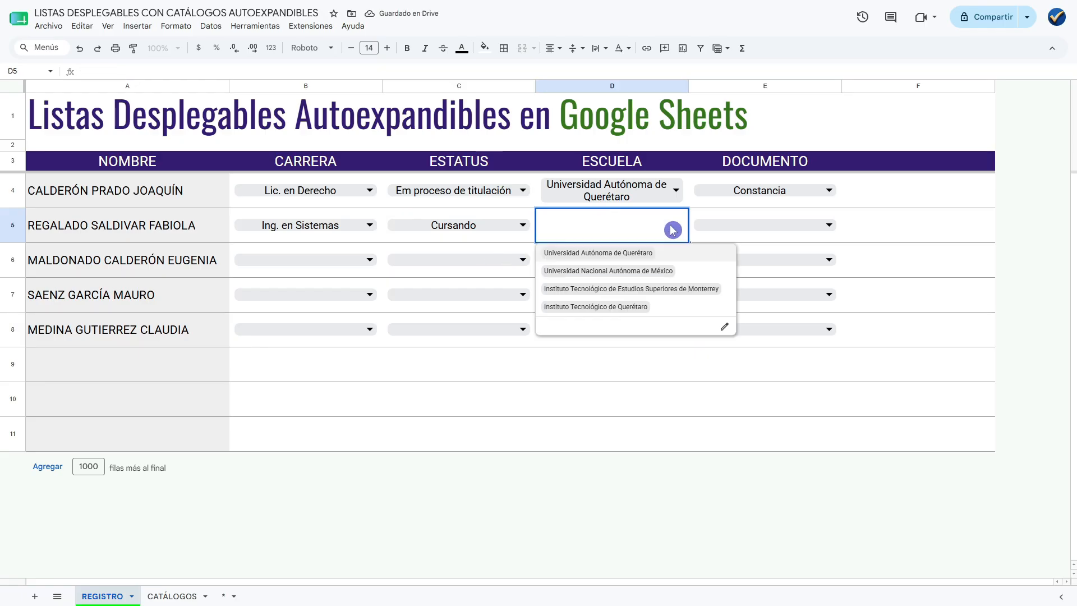
left_click(629, 308)
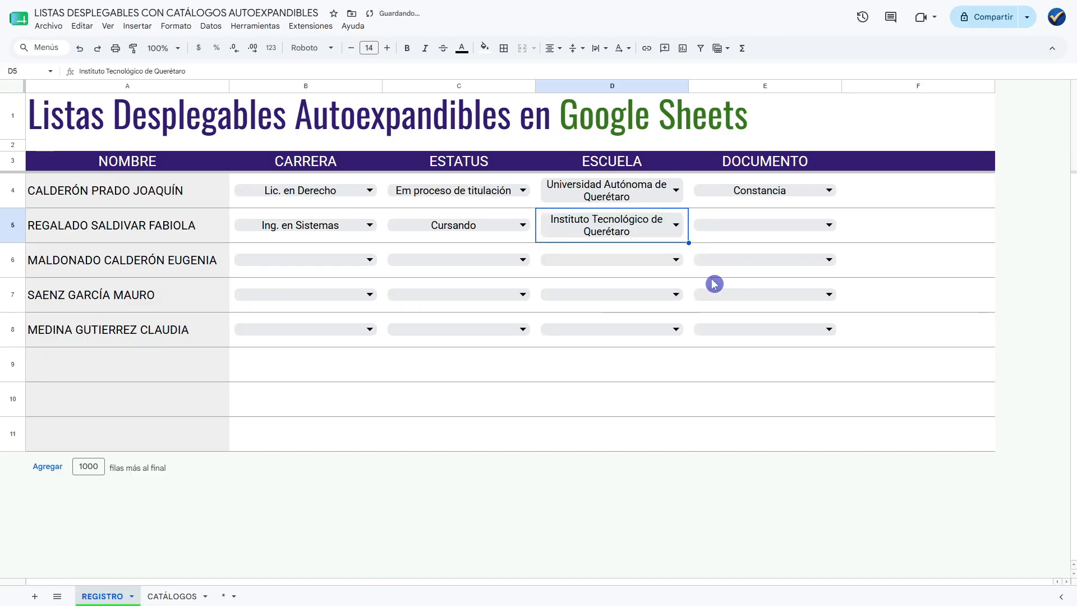
left_click(821, 235)
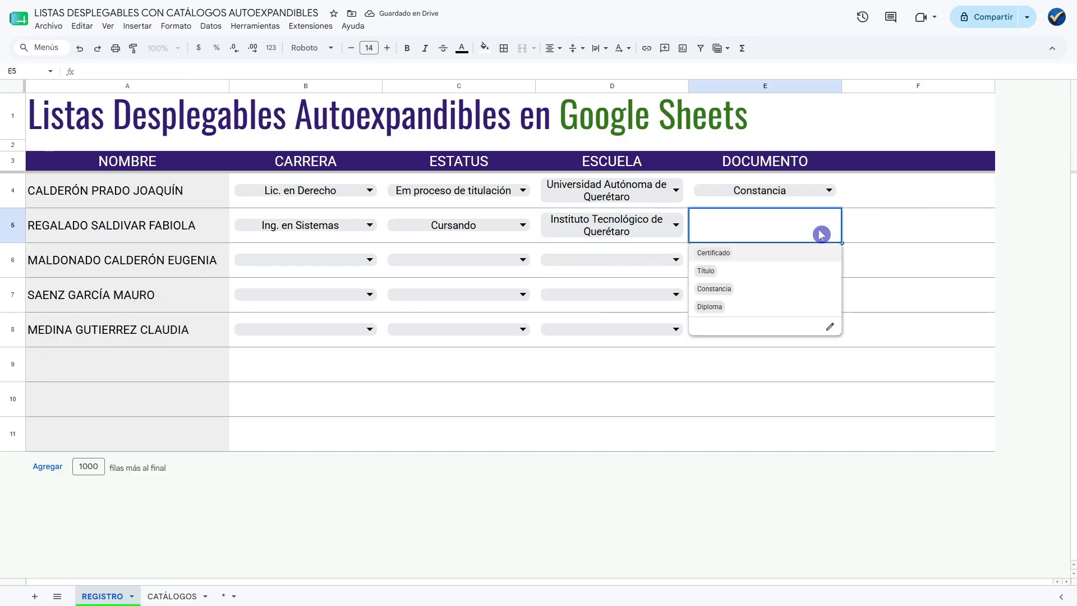
left_click(745, 295)
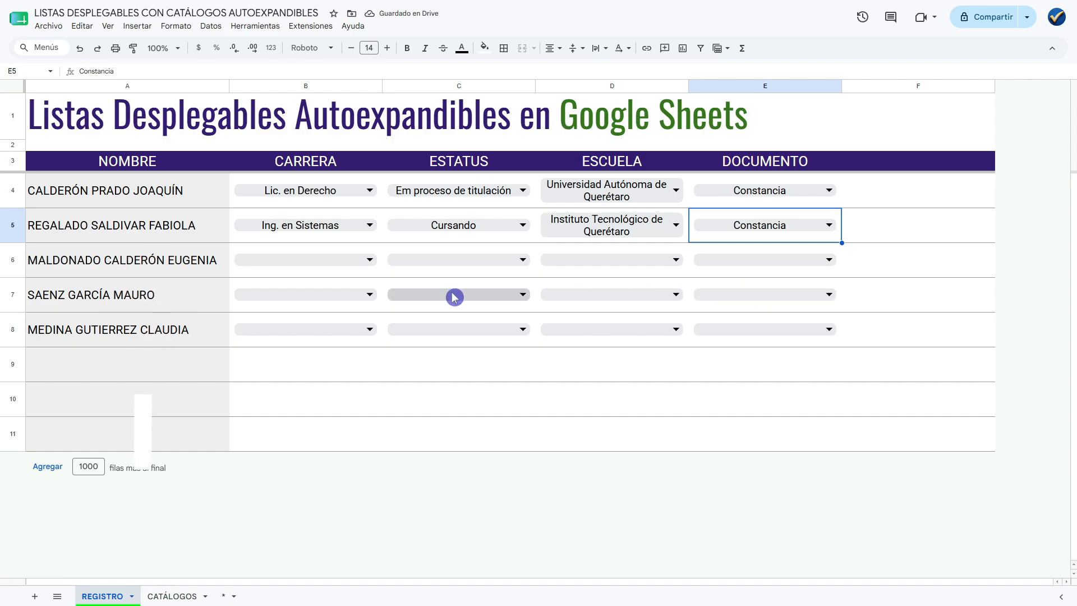
Set CARRERA in row 6 to Lic. en Contaduría and check the options offered for ESTATUS in C6.
left_click(370, 266)
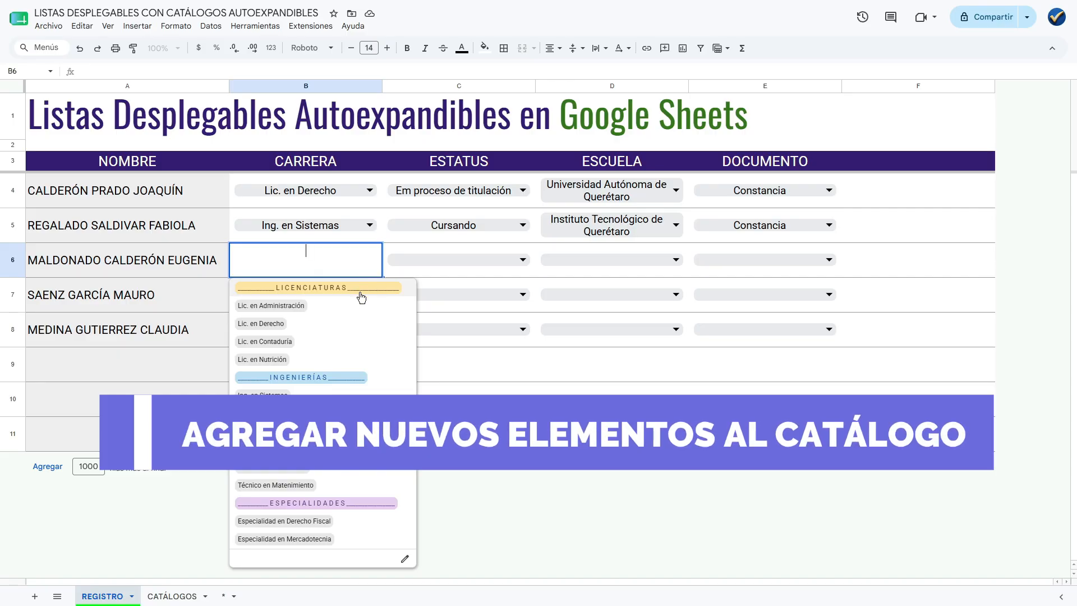
left_click(300, 342)
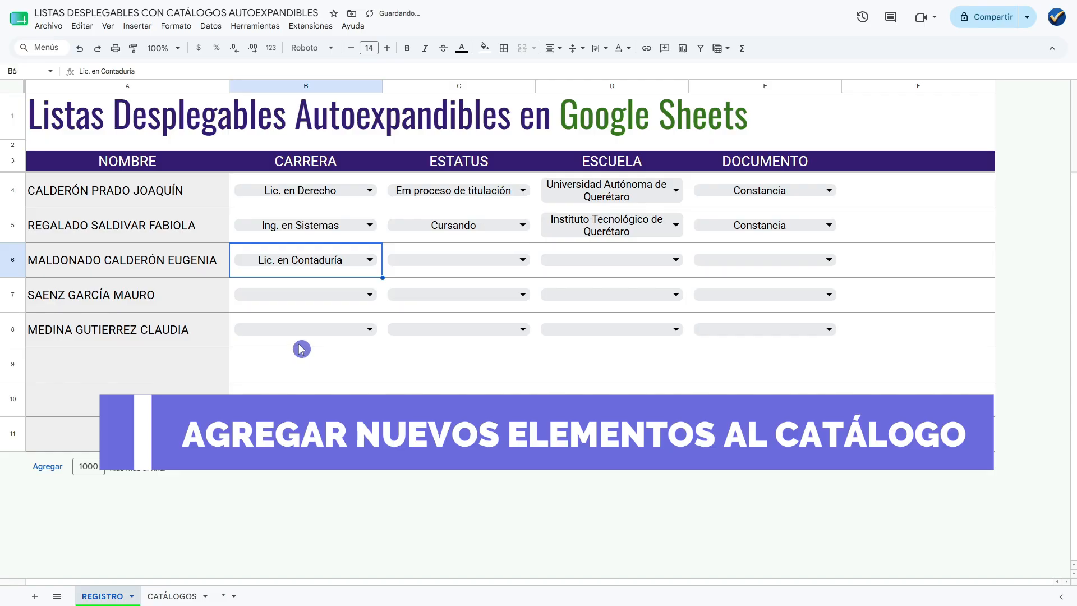
left_click(517, 266)
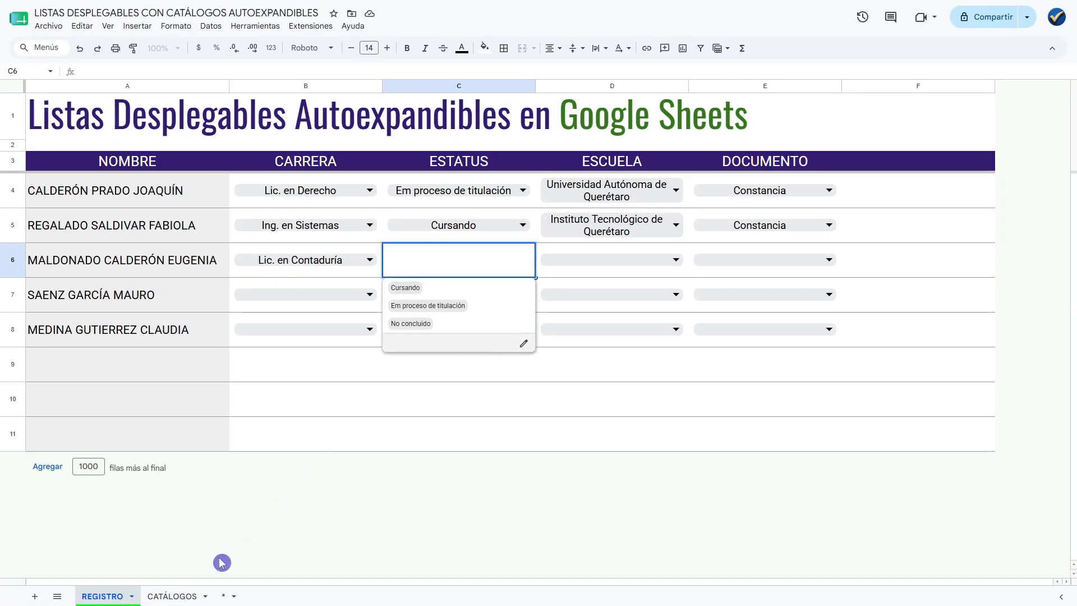
Add the entry Concluido in C9, directly below the last row of Tabla_Estatus on the CATÁLOGOS sheet.
left_click(178, 596)
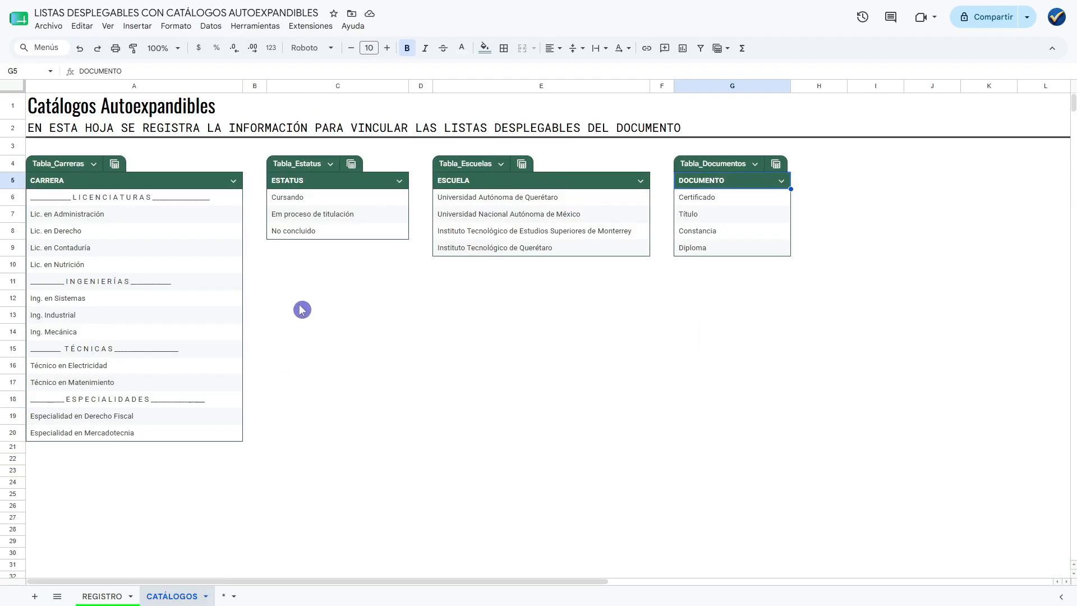
left_click(301, 248)
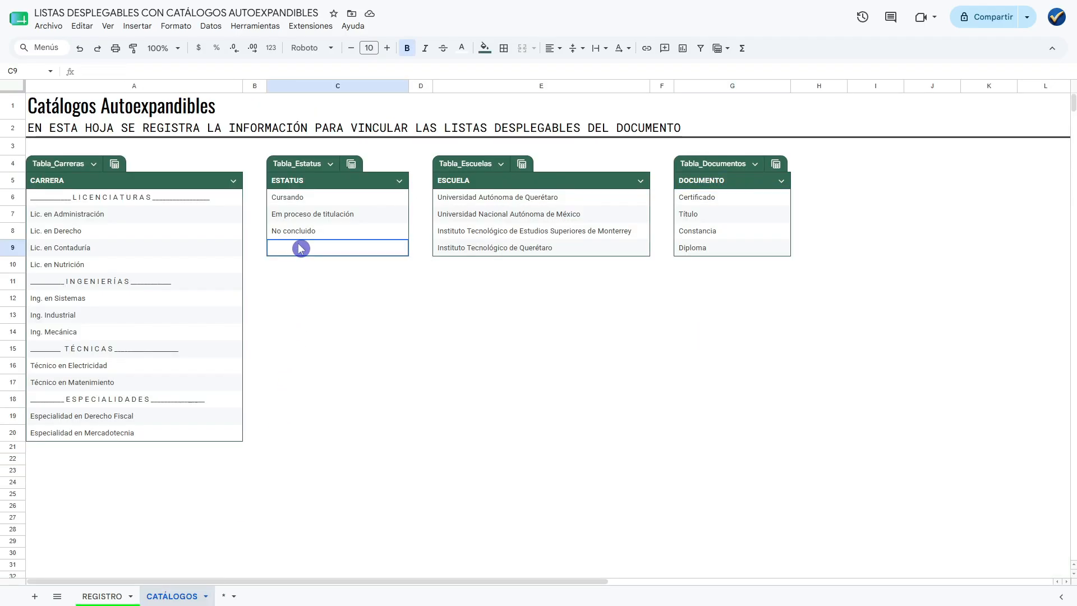
type("Concluido")
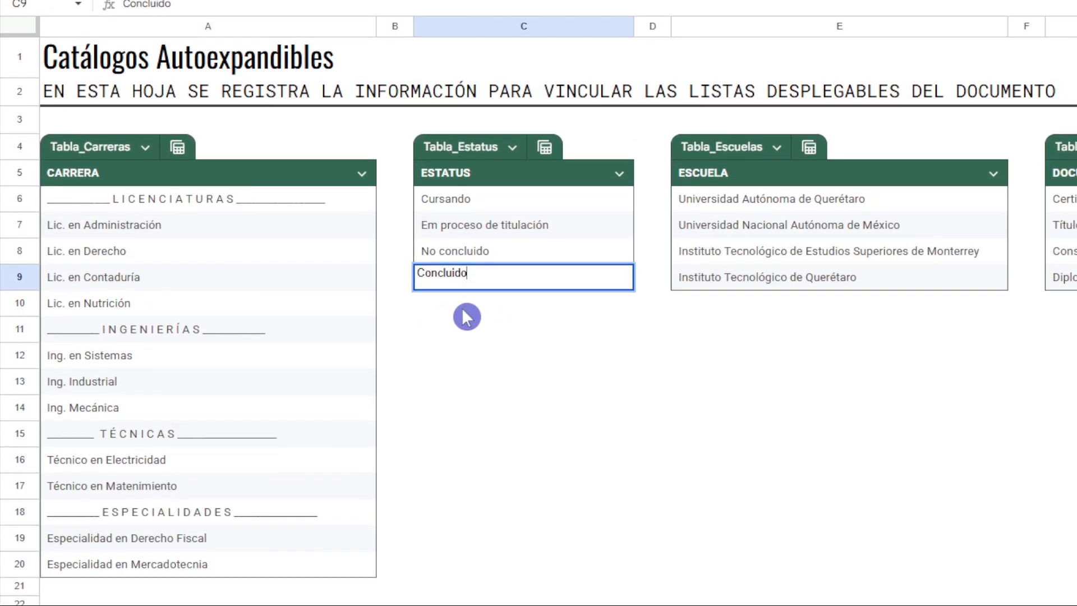
key("Return")
left_click(514, 359)
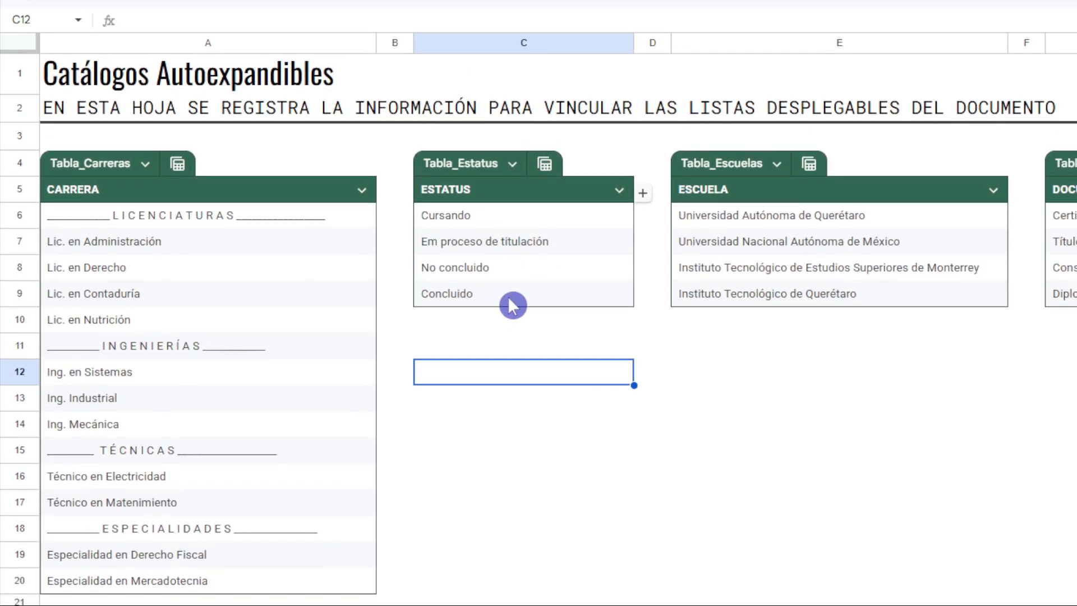
left_click(511, 298)
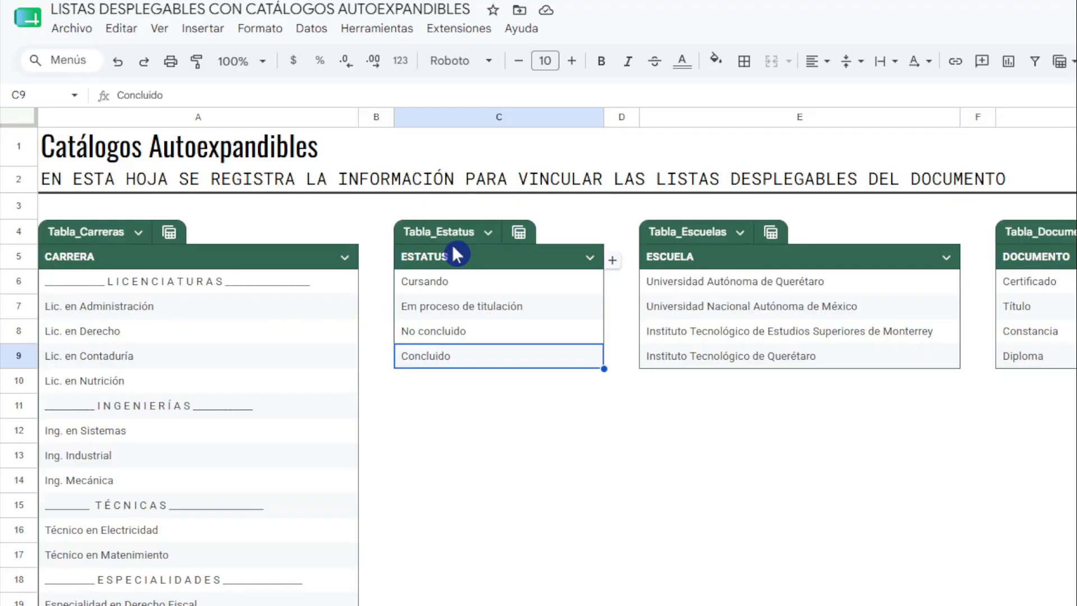
In row 6 of the REGISTRO sheet, set ESTATUS to Concluido and ESCUELA to Universidad Nacional Autónoma de México.
left_click(106, 596)
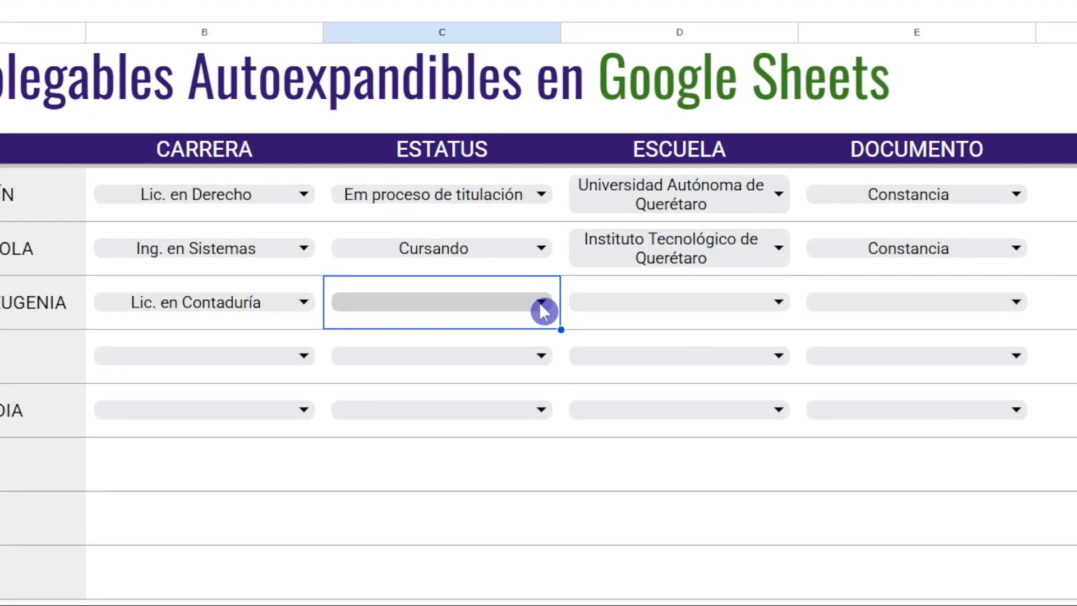
left_click(542, 307)
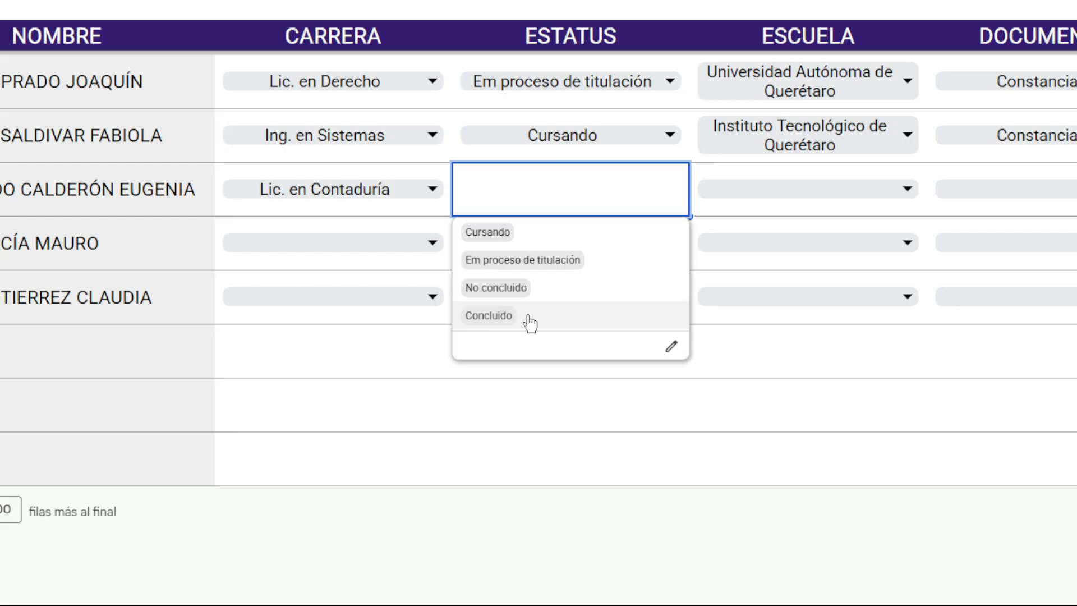
left_click(527, 318)
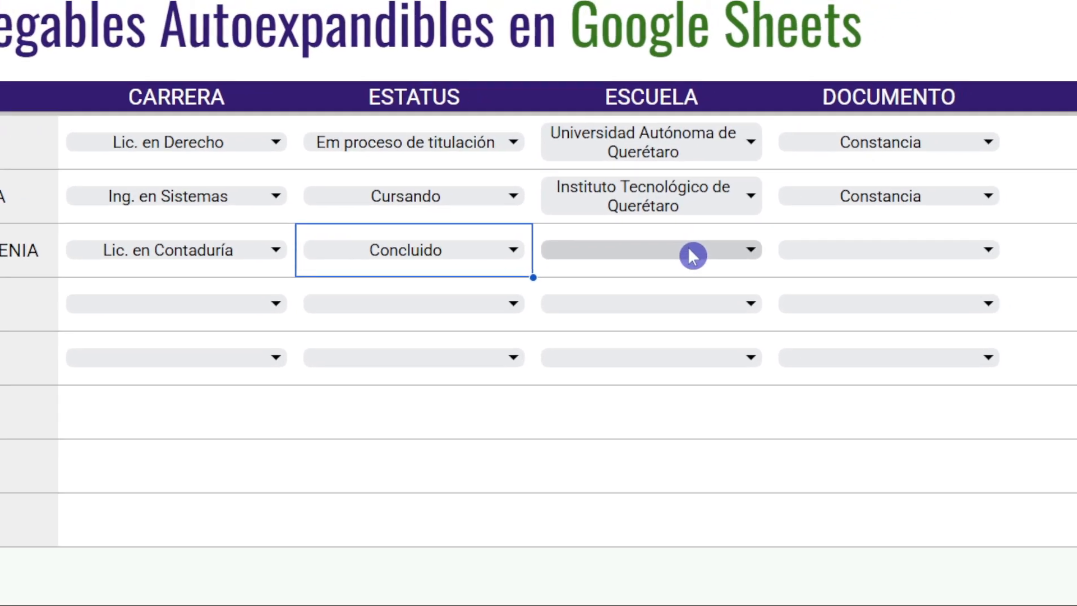
left_click(725, 240)
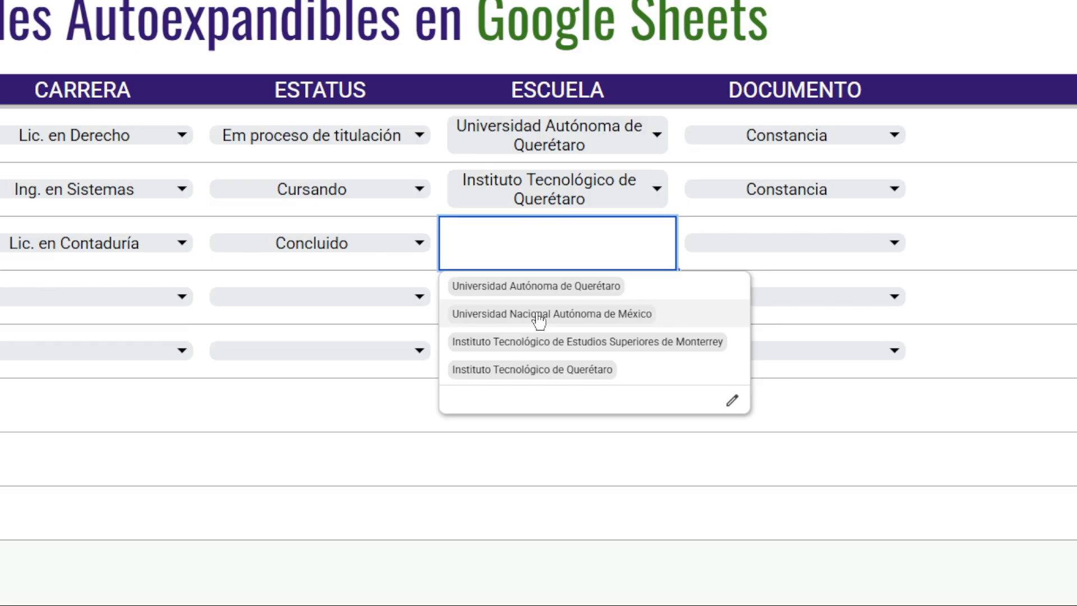
left_click(545, 313)
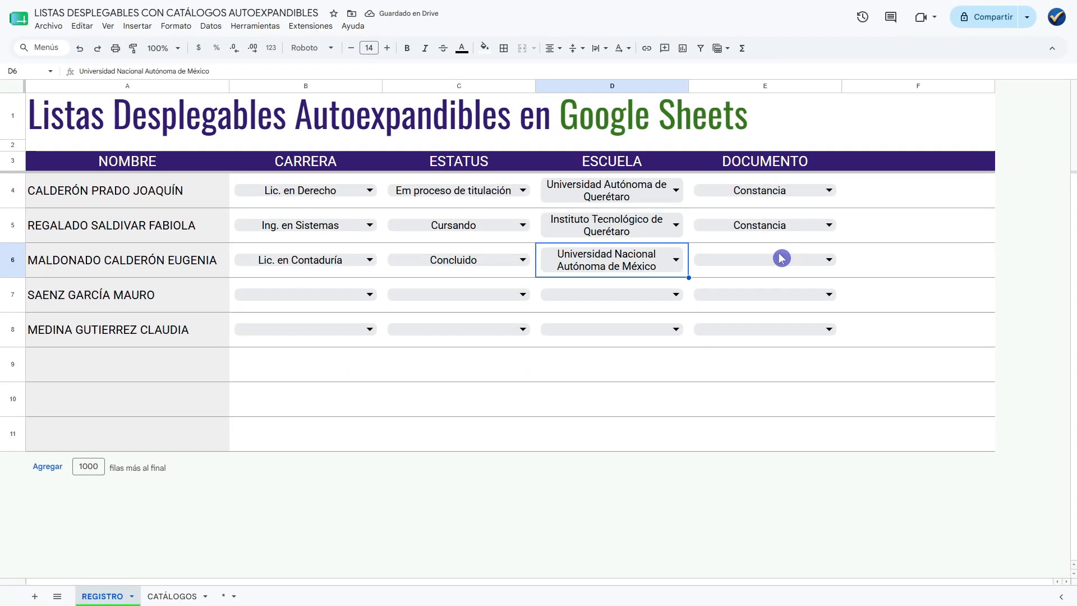
Set DOCUMENTO in row 6 to Título and check the options offered for CARRERA in B7.
left_click(758, 268)
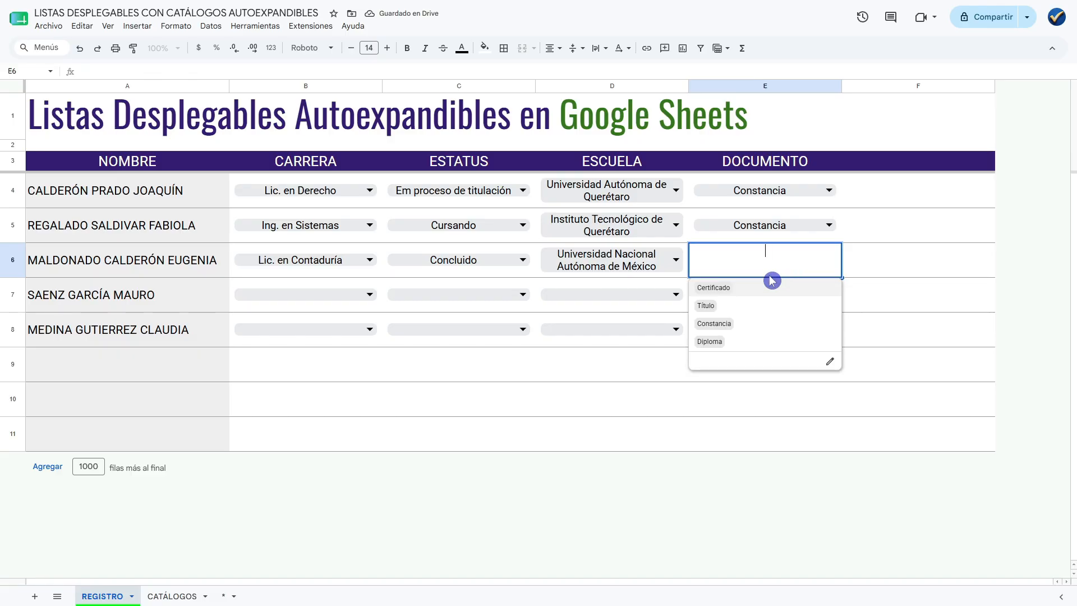
left_click(729, 306)
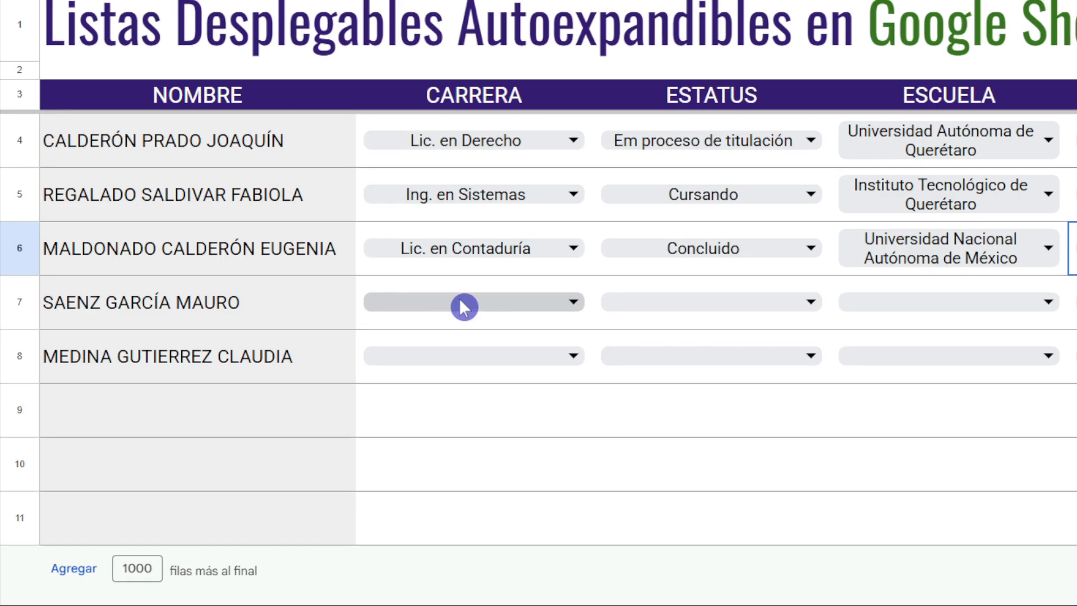
left_click(560, 309)
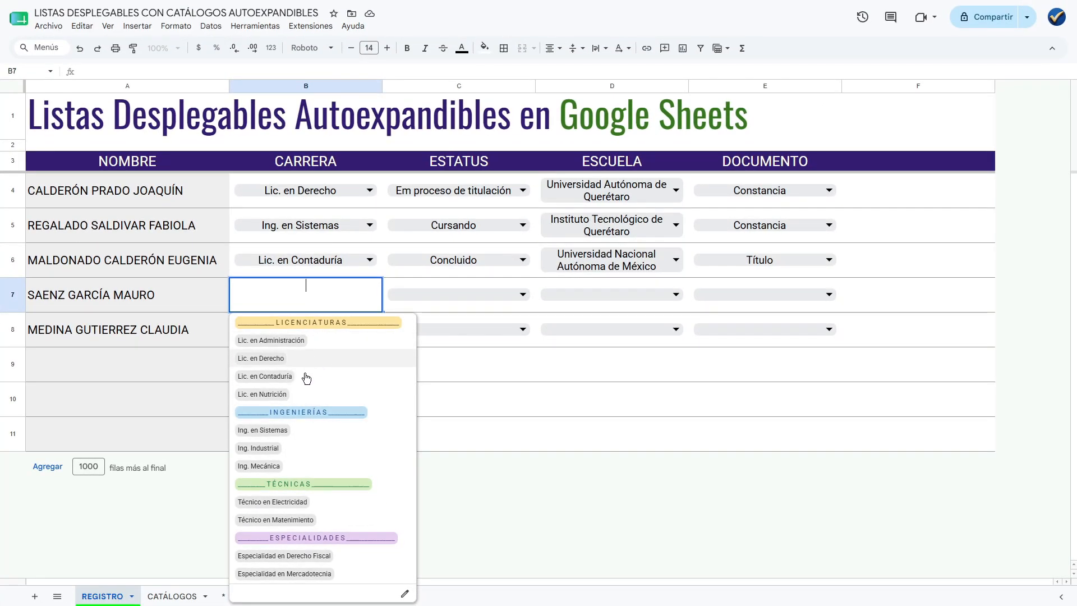
On the CATÁLOGOS sheet, insert a table row above Ing. Industrial in Tabla_Carreras and enter Ing. Civil in it.
left_click(185, 597)
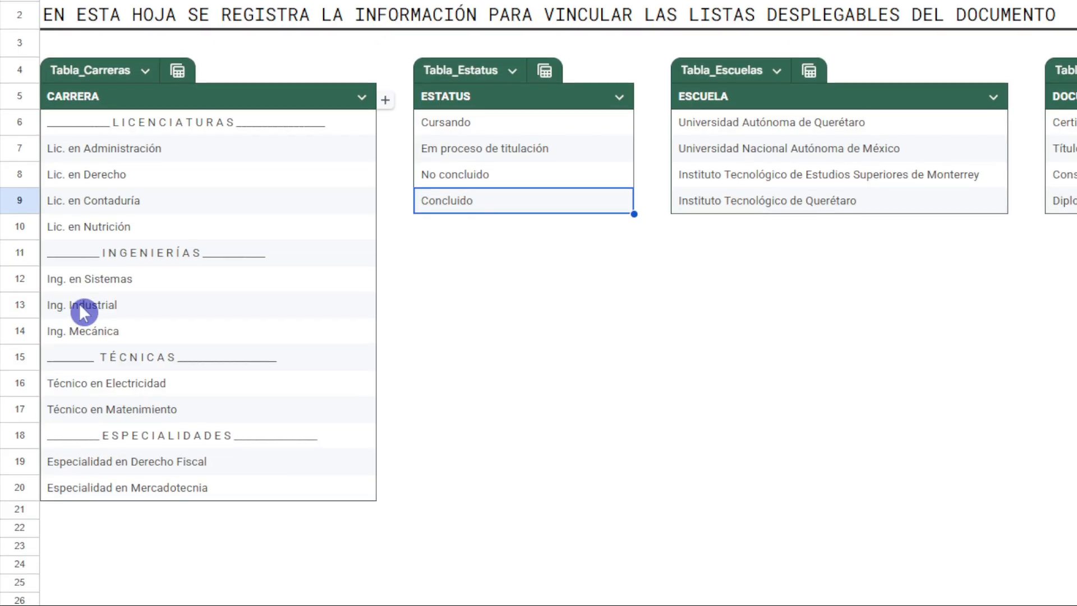
left_click(79, 306)
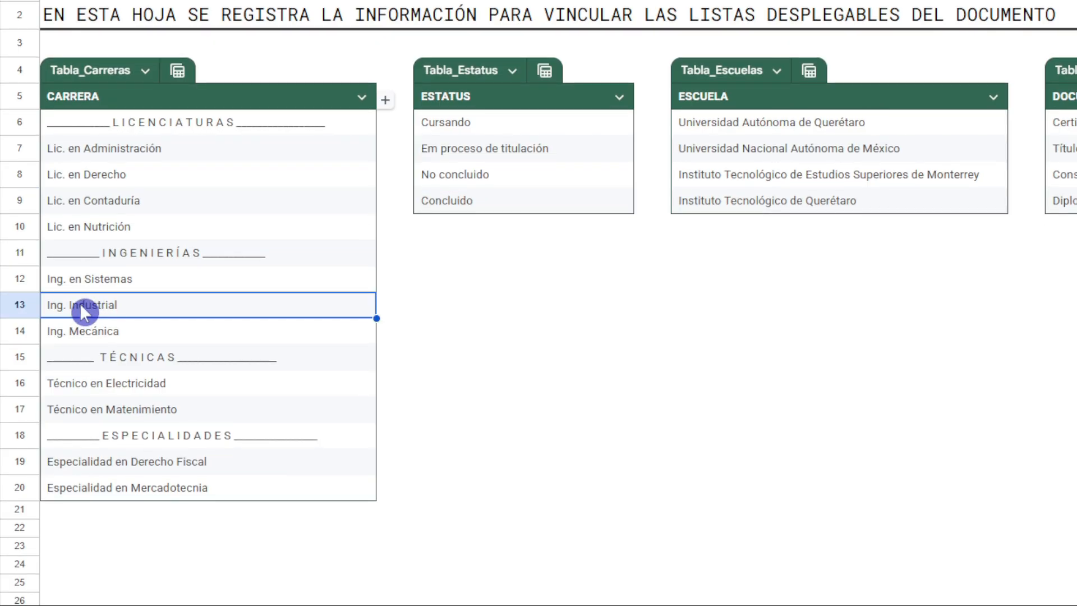
right_click(81, 313)
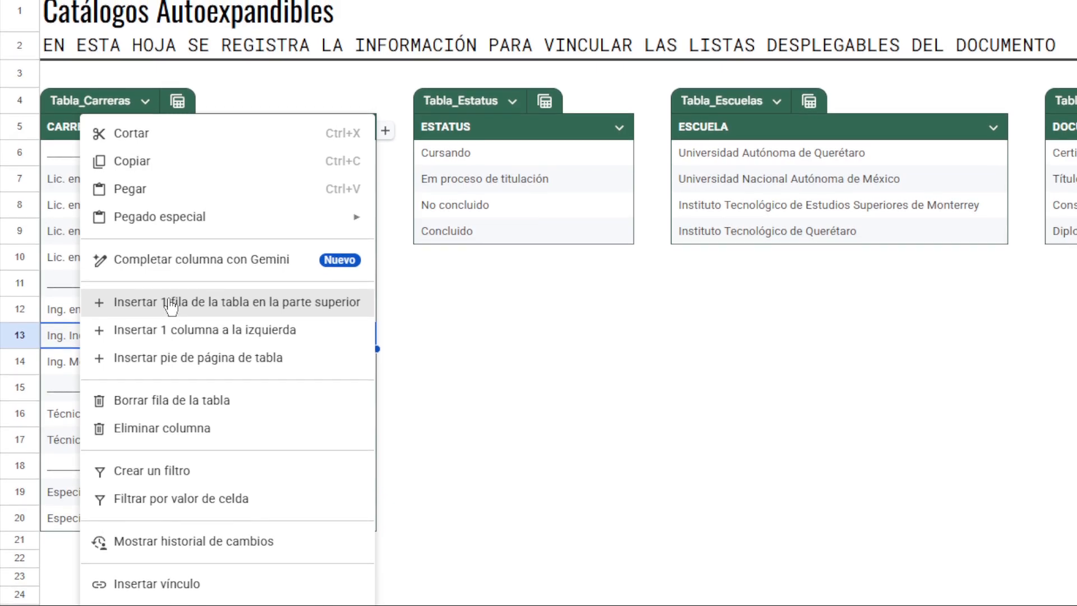
left_click(171, 303)
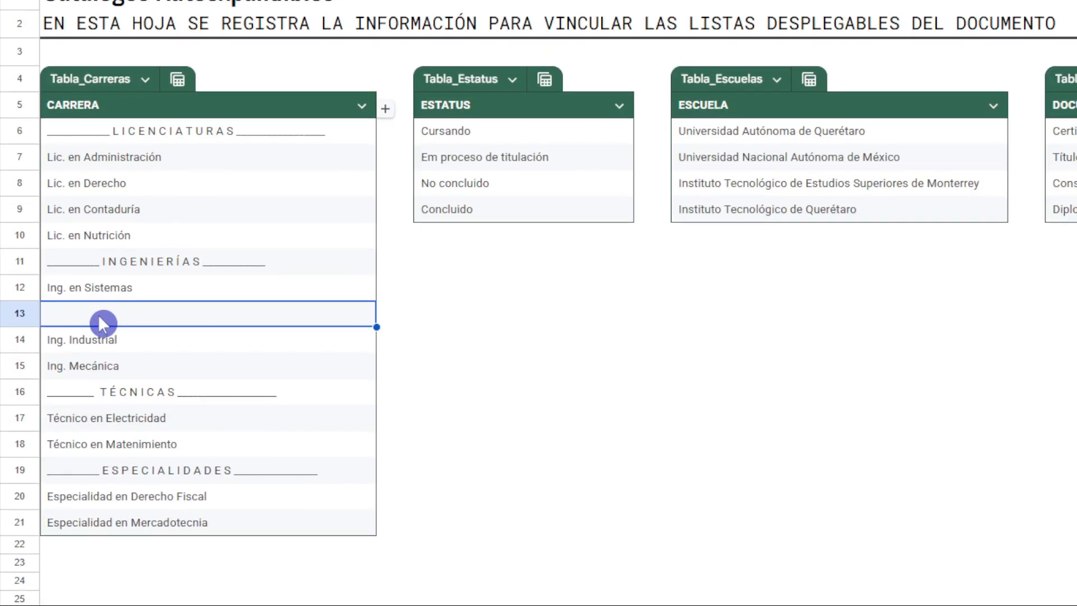
type("Ing.")
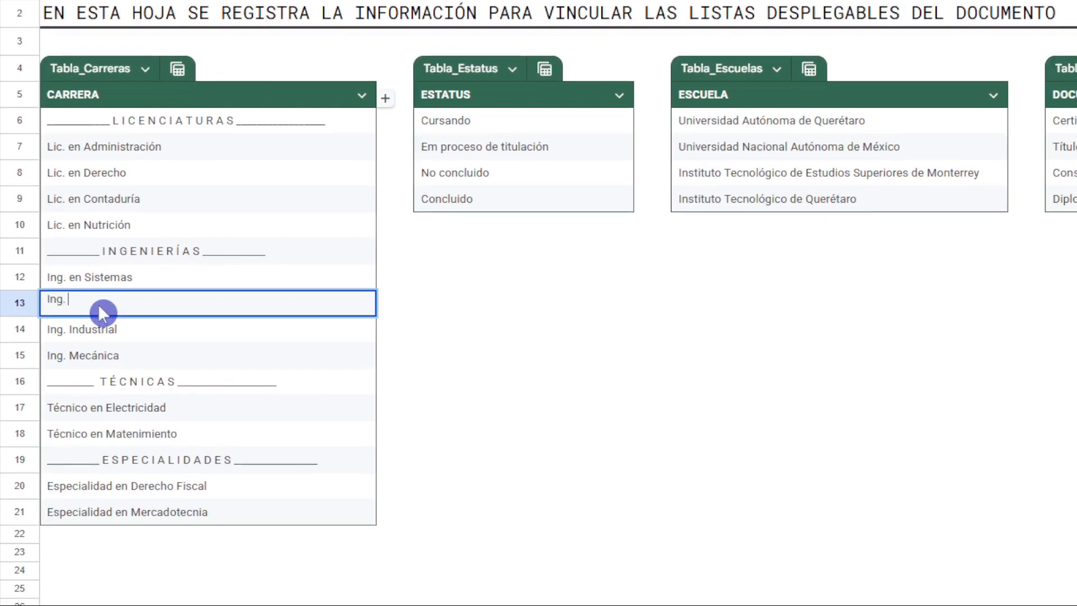
type(" Civil")
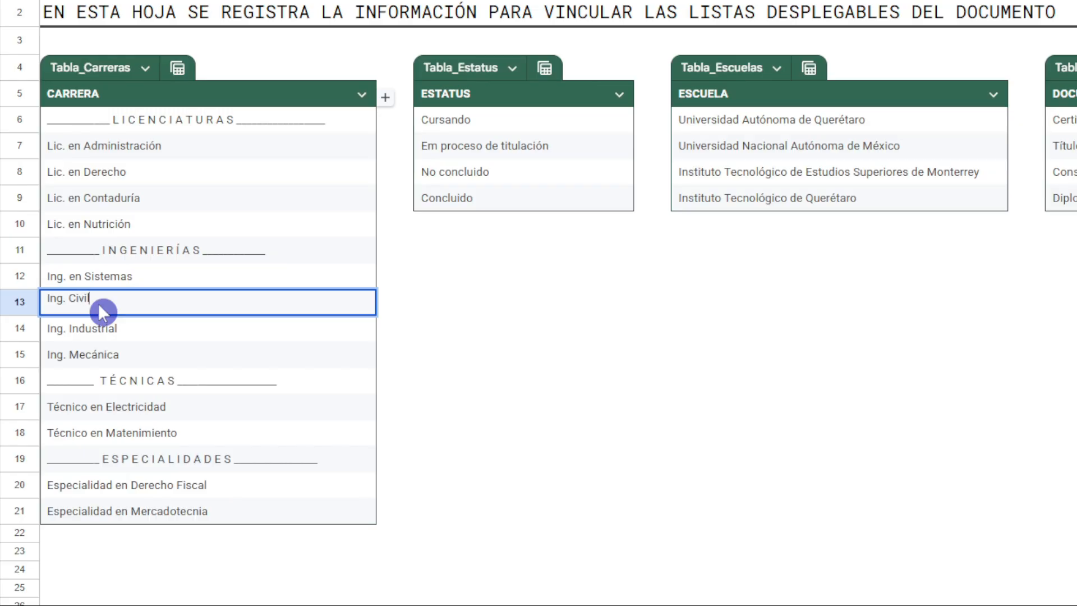
key("Return")
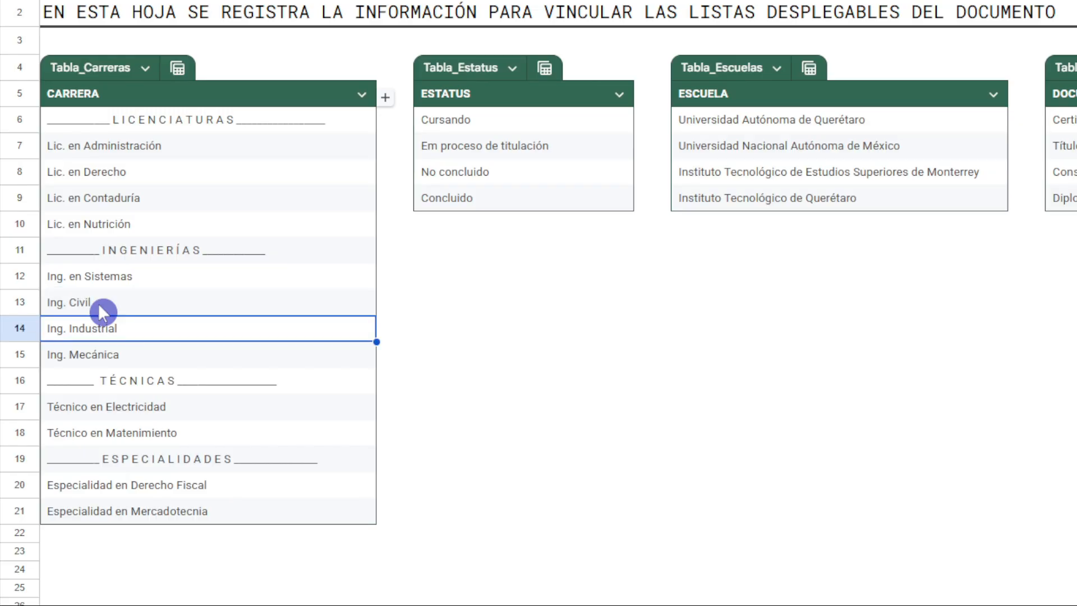
In row 7 of the REGISTRO sheet, set CARRERA to Ing. Civil and ESTATUS to Concluido.
left_click(168, 604)
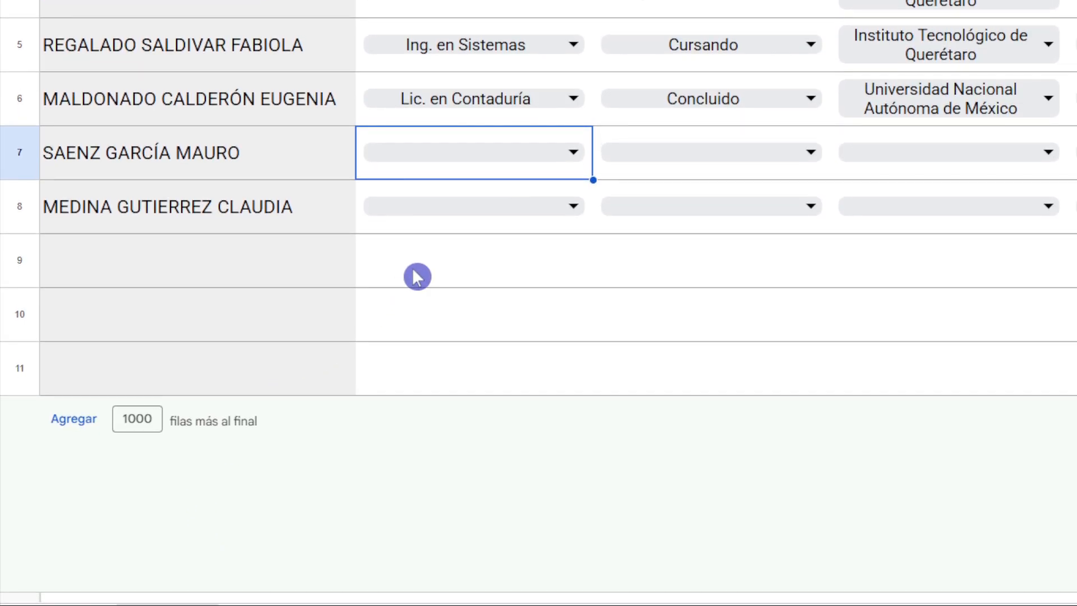
left_click(561, 243)
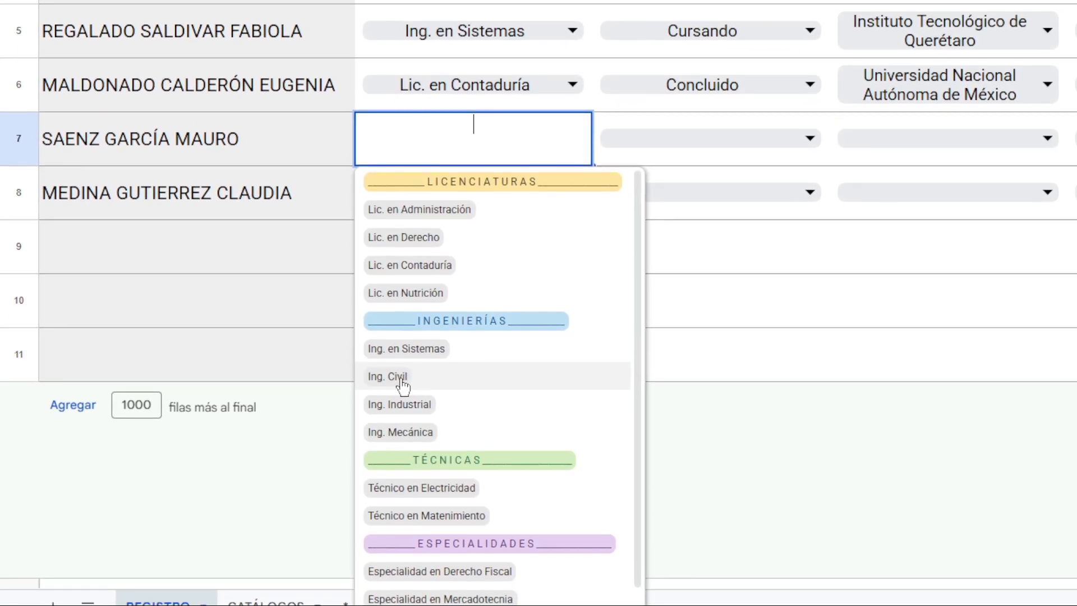
left_click(402, 387)
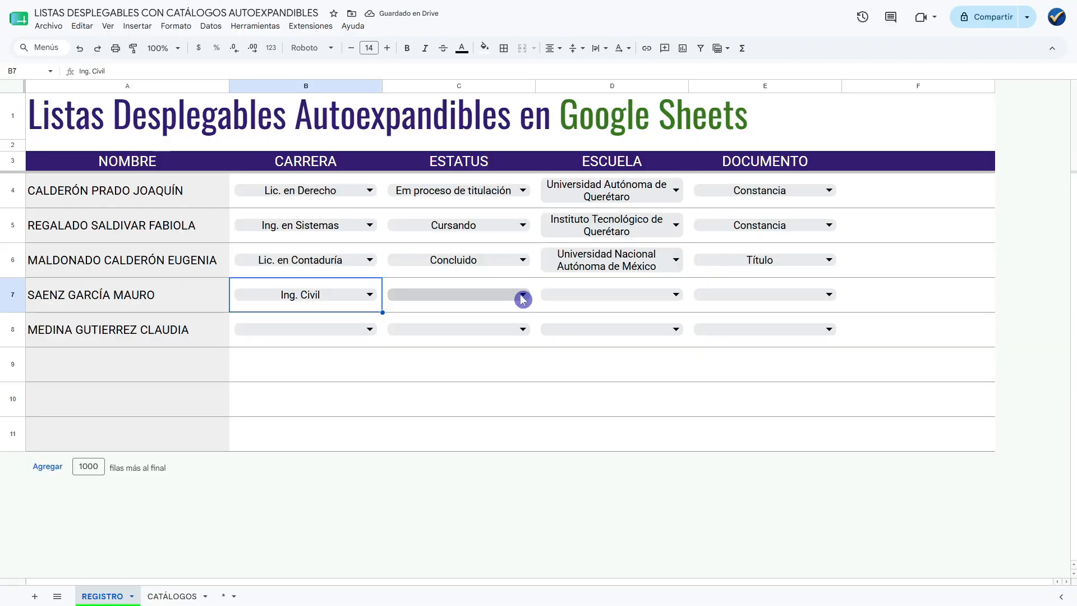
left_click(522, 296)
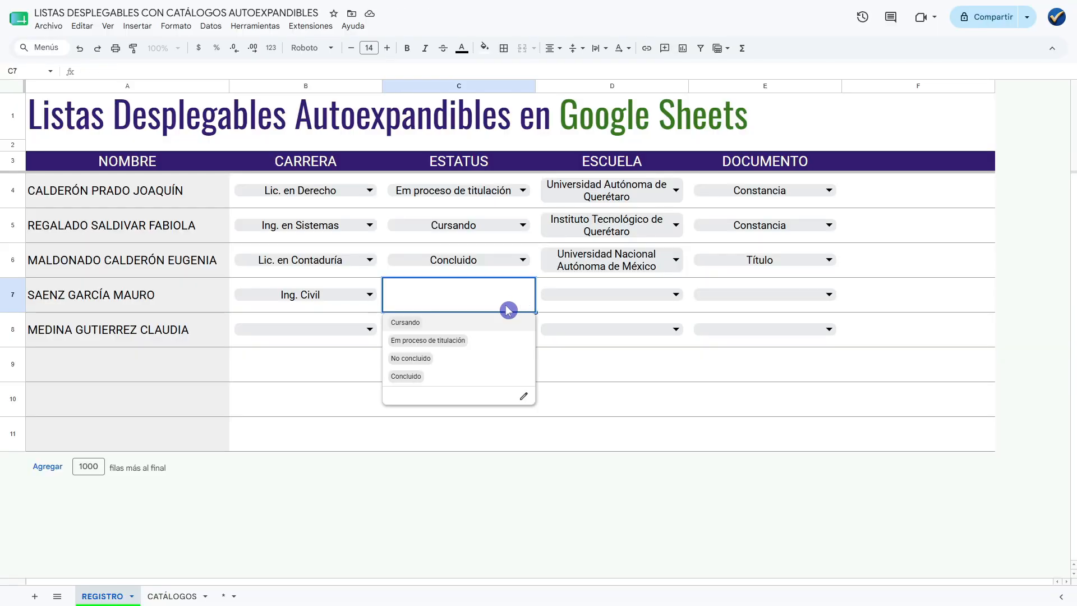
left_click(428, 384)
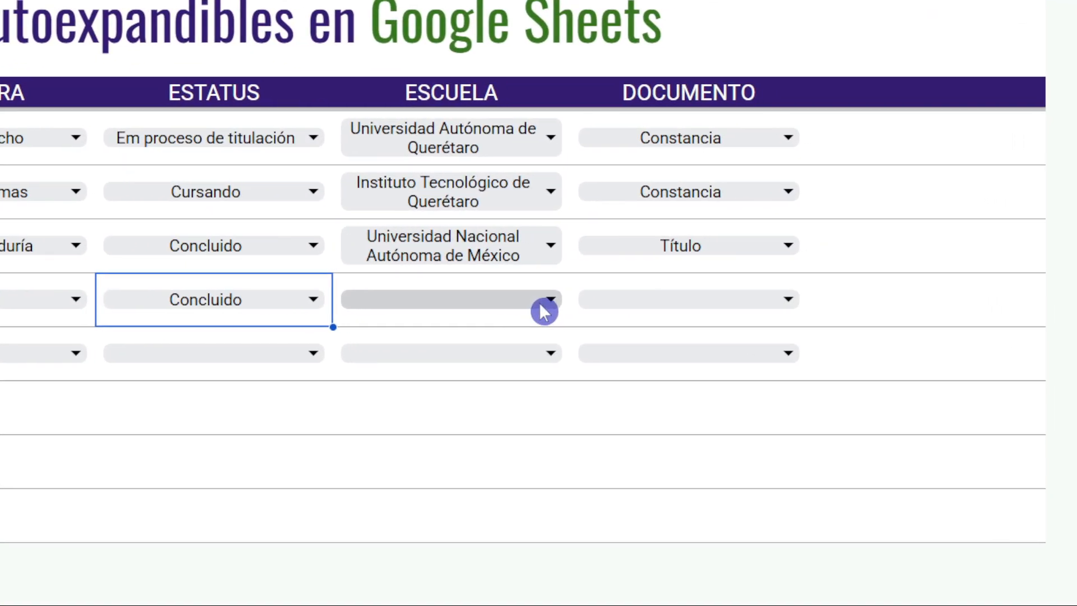
Check the ESCUELA options in D7, and add Universidad de Puebla in E10, directly below the last row of Tabla_Escuelas on the CATÁLOGOS sheet.
left_click(541, 304)
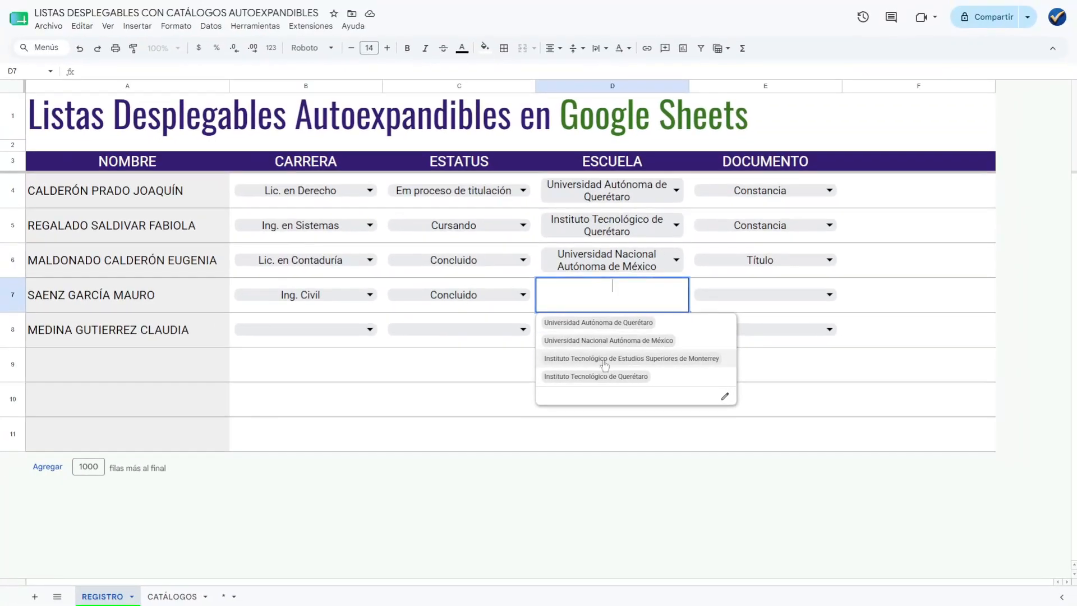
key("Escape")
left_click(181, 598)
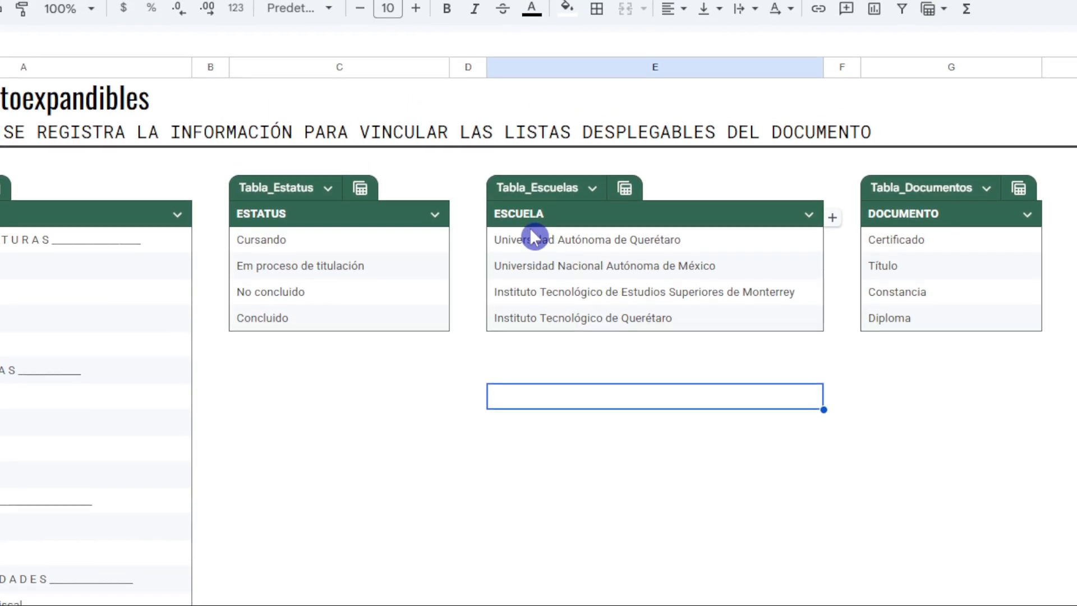
left_click(548, 344)
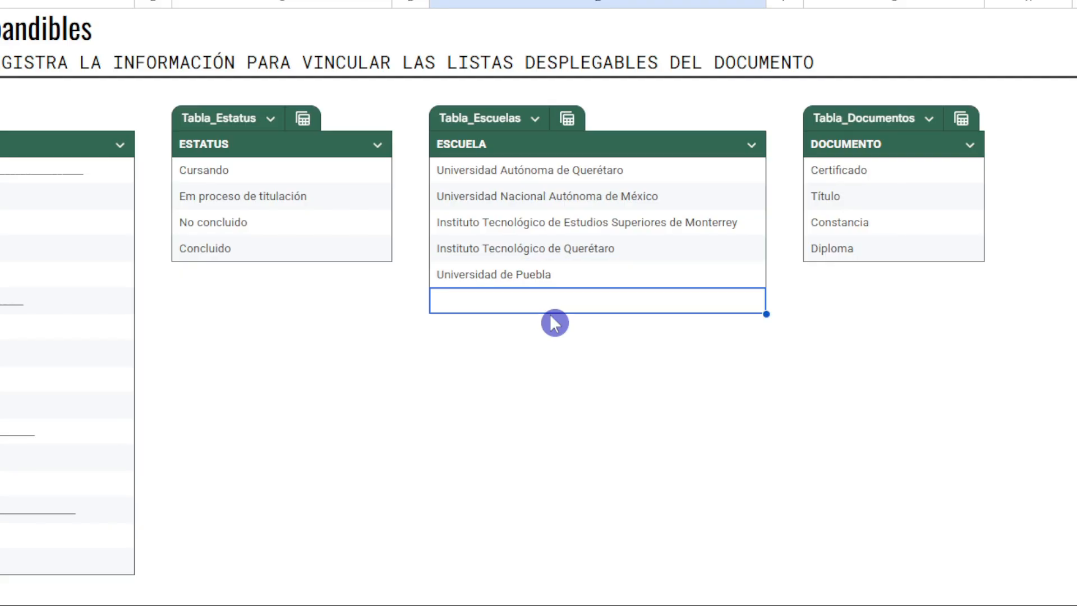
left_click(558, 281)
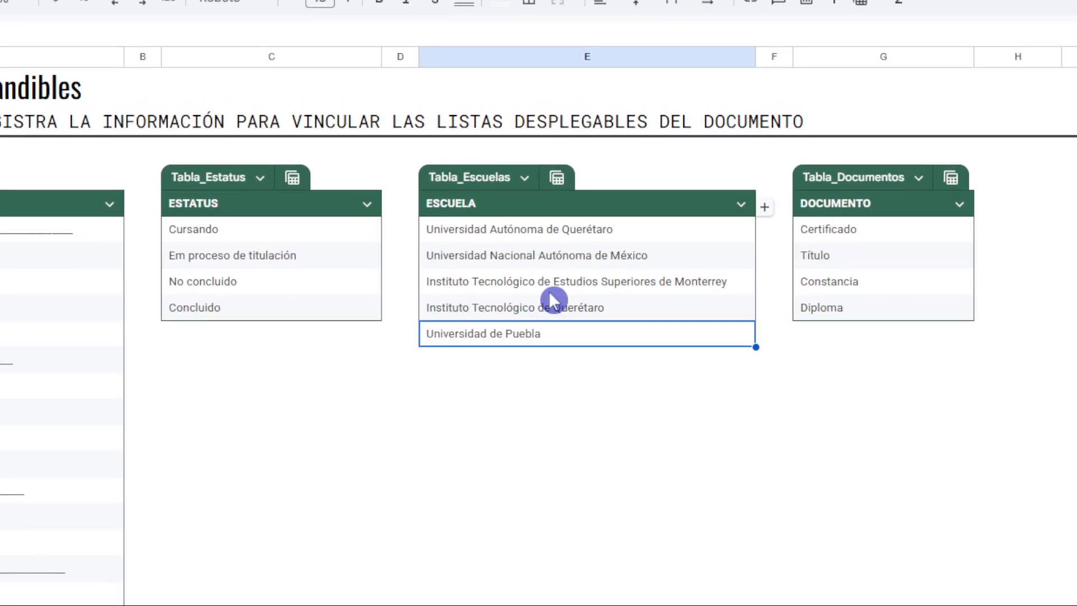
Set ESCUELA in row 7 of the REGISTRO sheet to Universidad de Puebla.
left_click(107, 597)
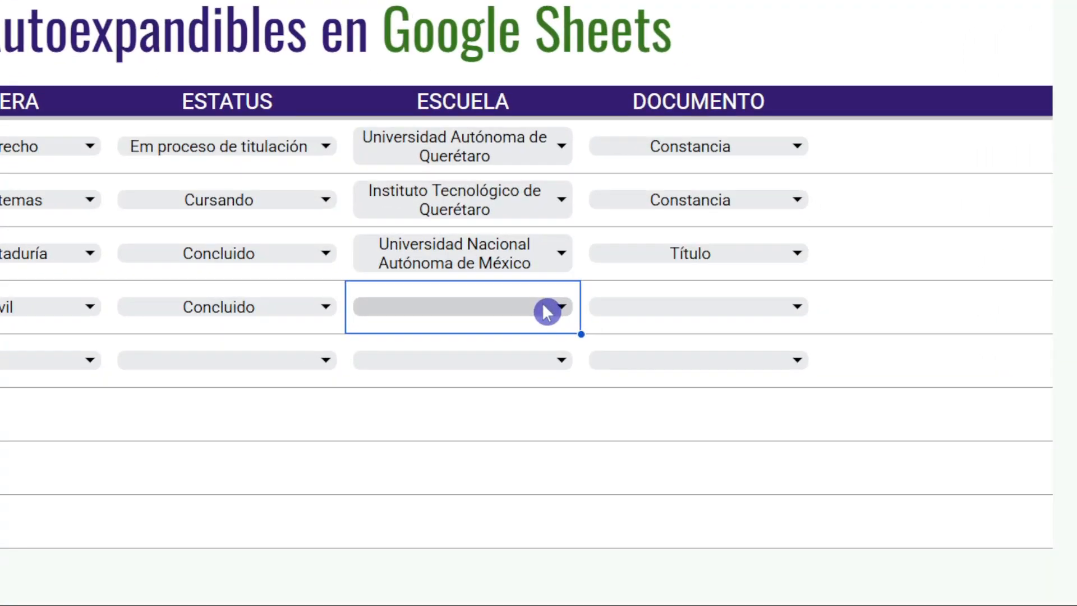
left_click(668, 296)
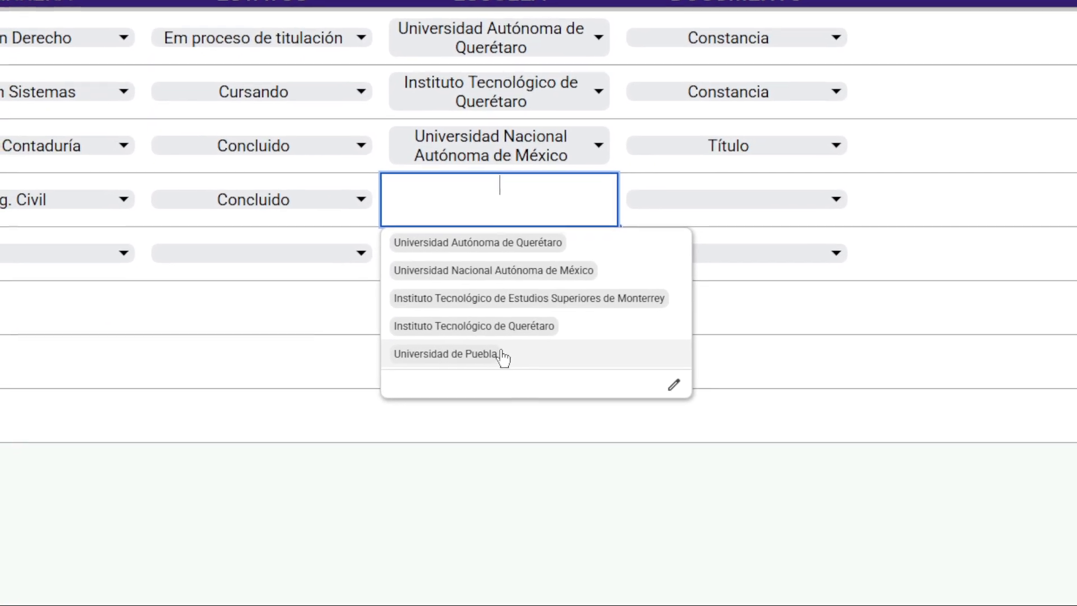
left_click(530, 335)
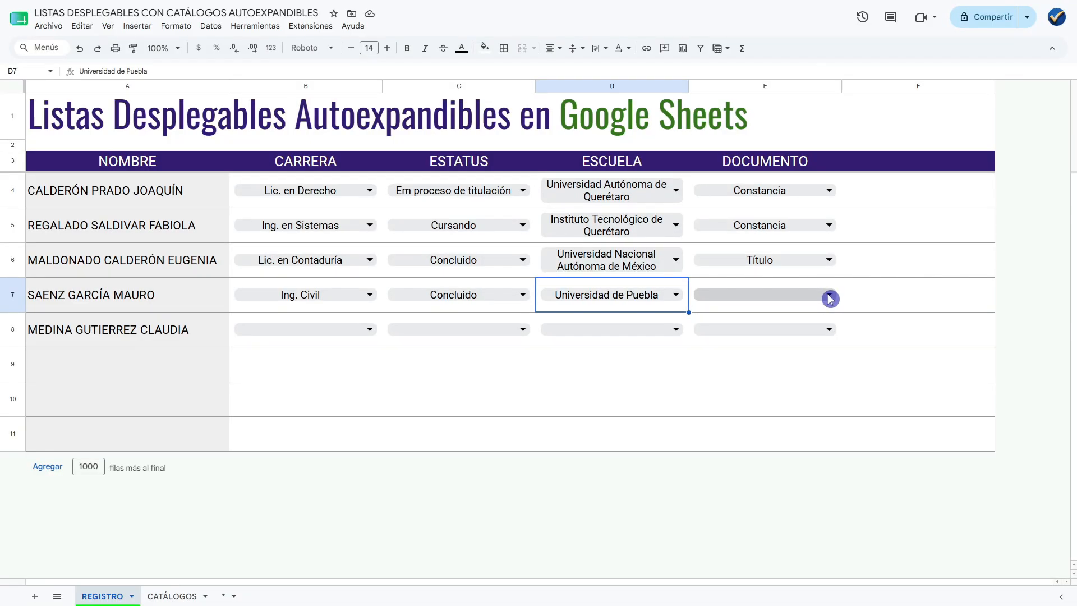
Check the DOCUMENTO options in E7, and add Cédula profesional in G10, directly below Tabla_Documentos on the CATÁLOGOS sheet.
left_click(830, 296)
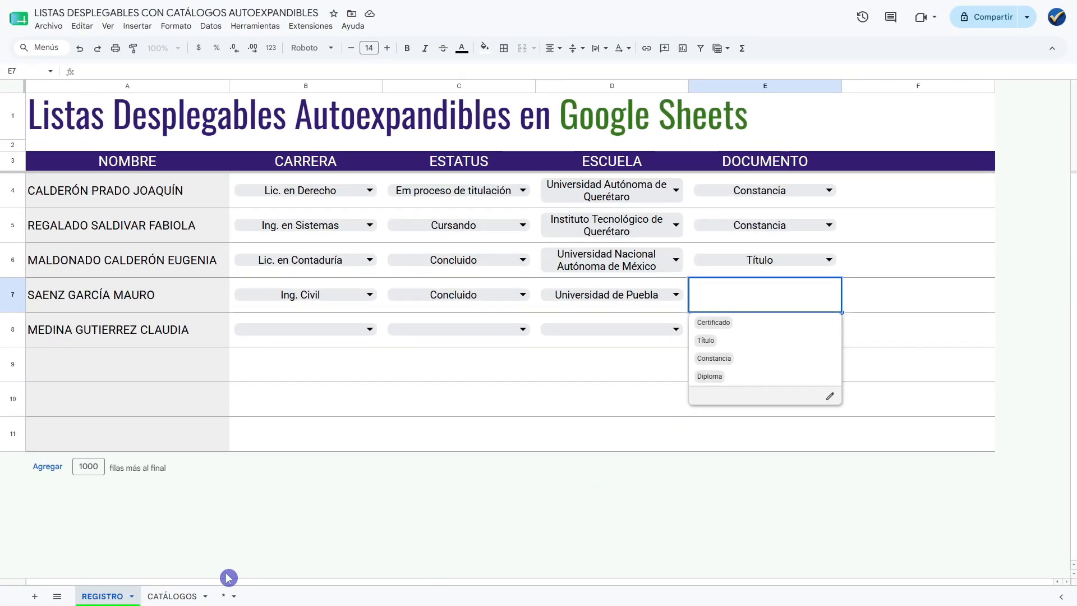
left_click(171, 597)
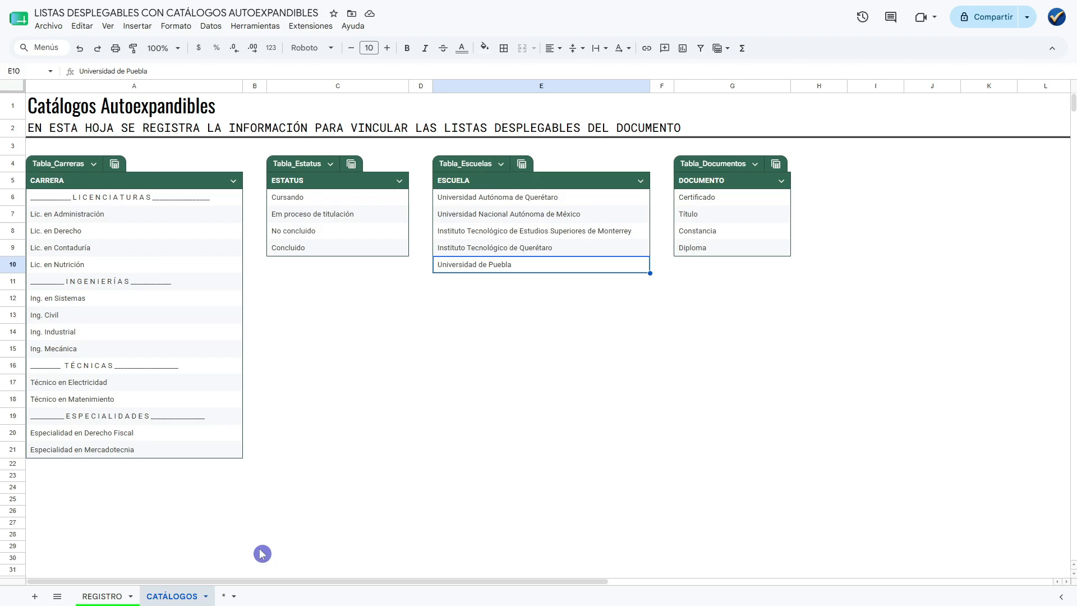
left_click(701, 269)
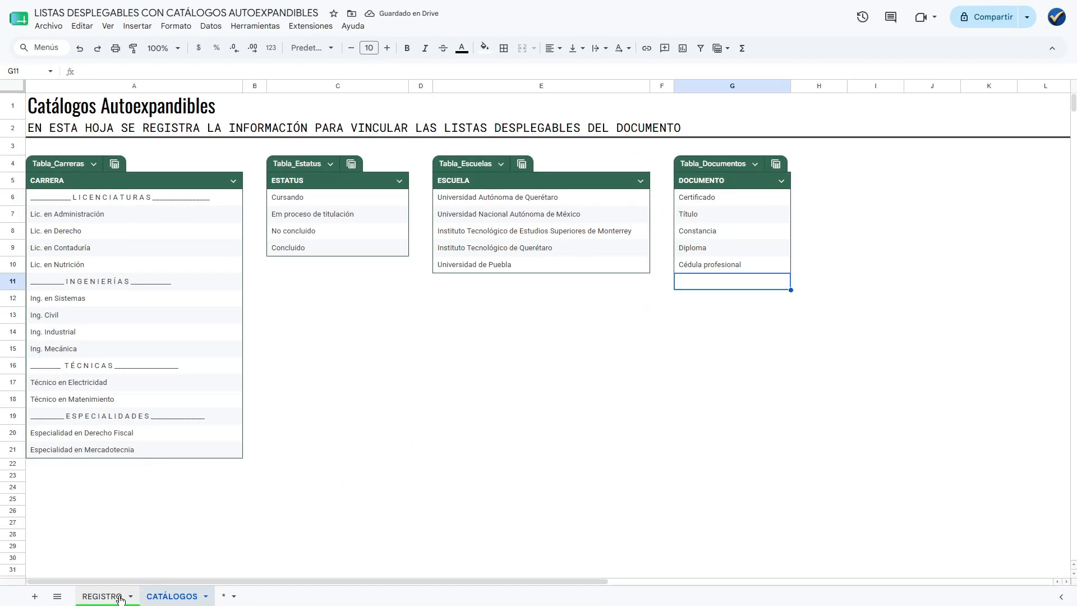
Set DOCUMENTO in row 7 of the REGISTRO sheet to Cédula profesional.
left_click(119, 597)
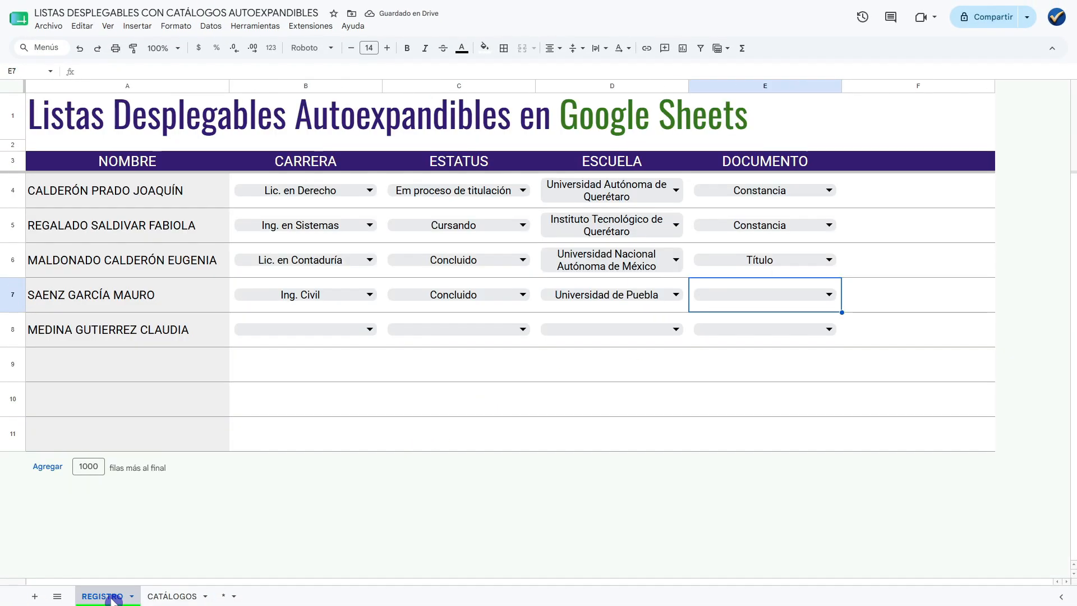
left_click(803, 299)
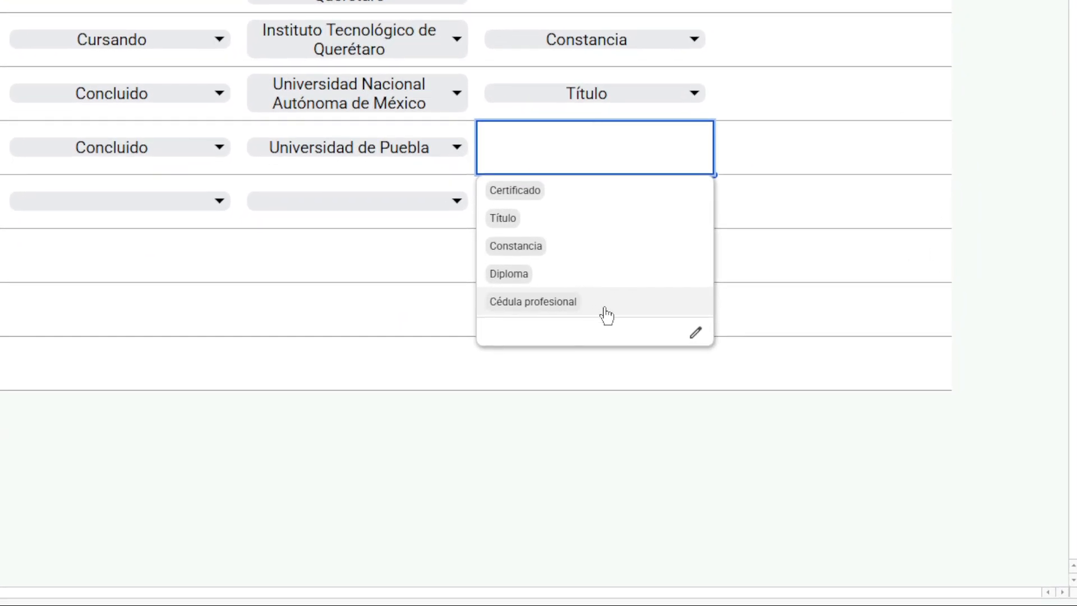
left_click(611, 310)
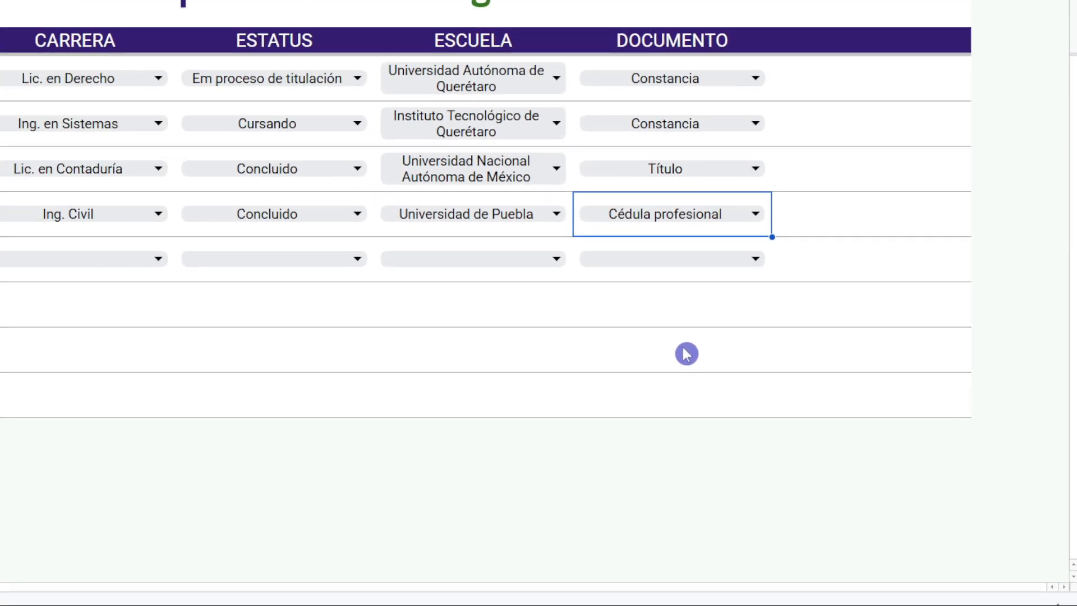
key("Return")
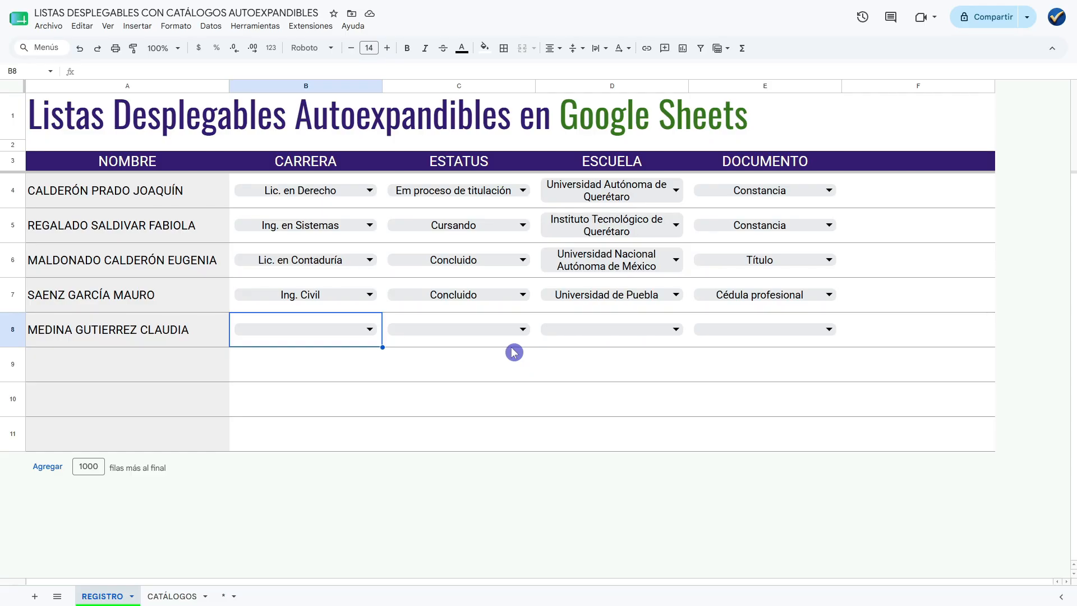
In row 8, set CARRERA to Ing. Mecánica, ESTATUS to No concluido and ESCUELA to Instituto Tecnológico de Estudios Superiores de Monterrey.
left_click(370, 332)
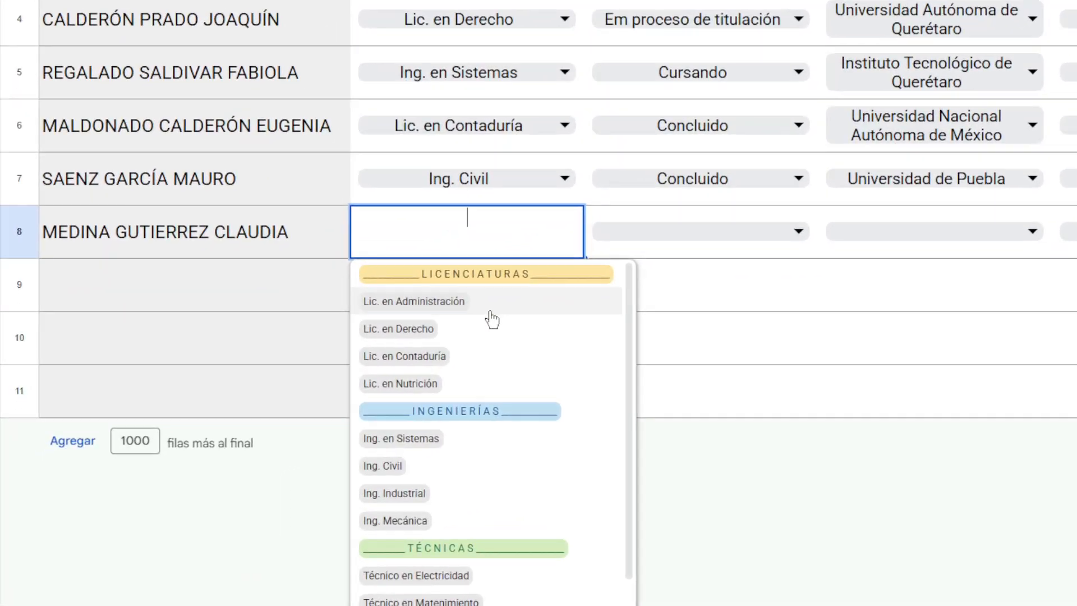
scroll(511, 470, "down", 2)
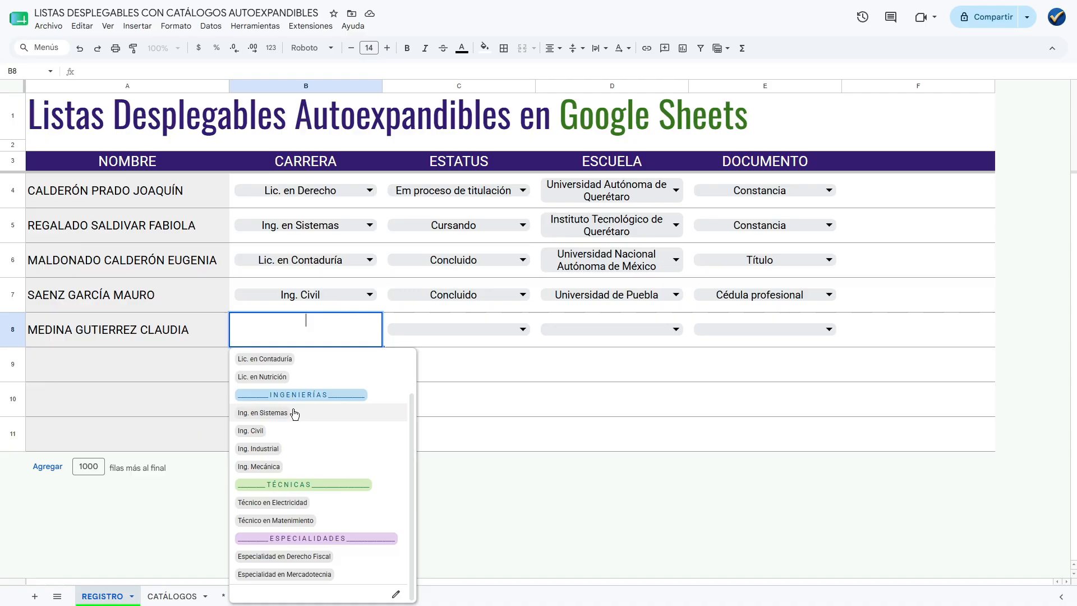
left_click(287, 470)
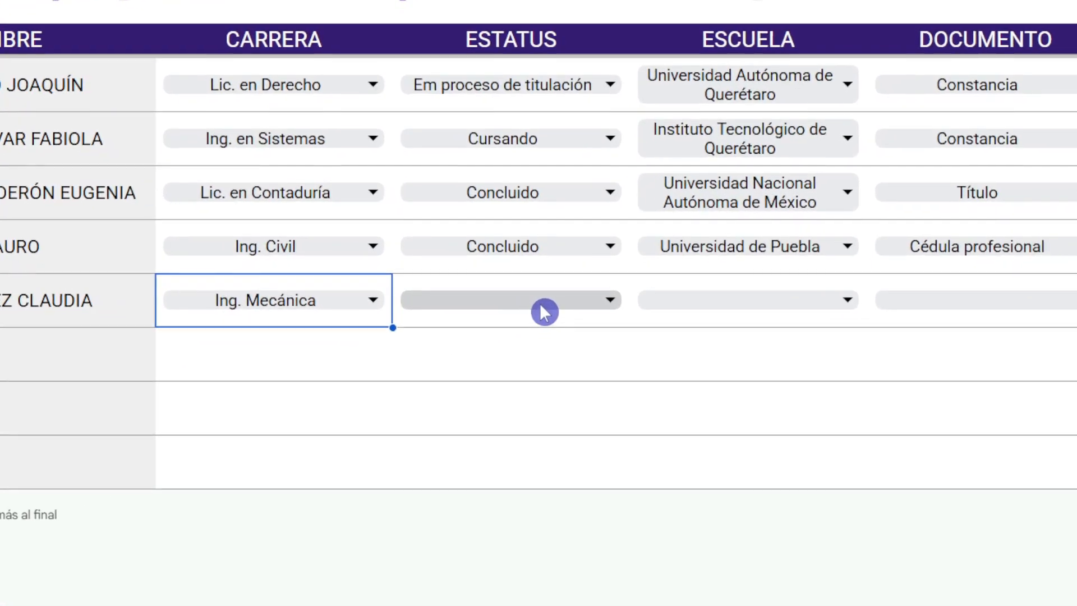
left_click(481, 336)
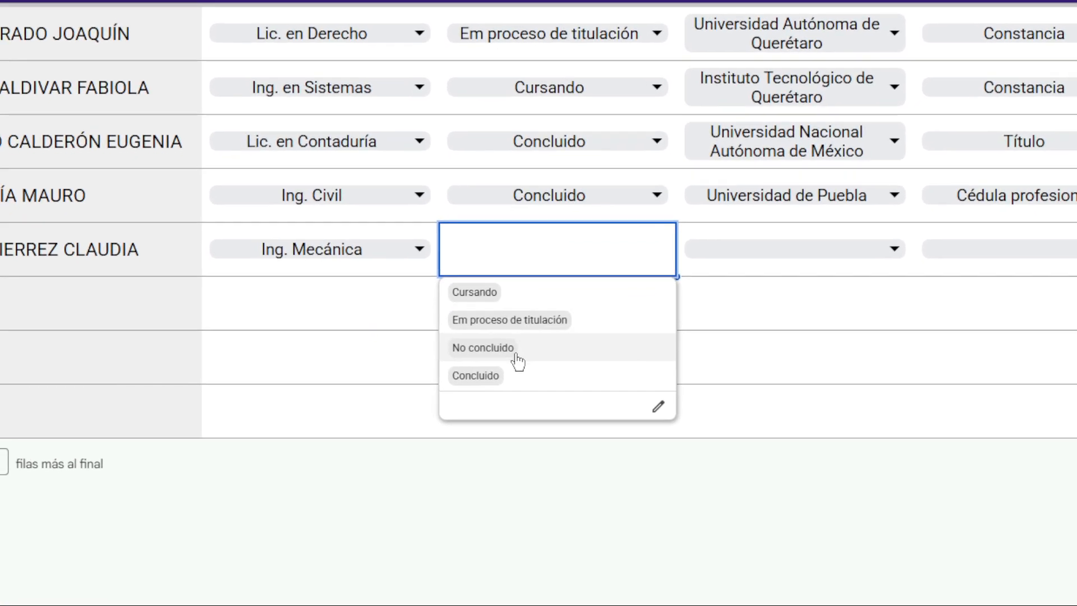
left_click(516, 351)
left_click(846, 254)
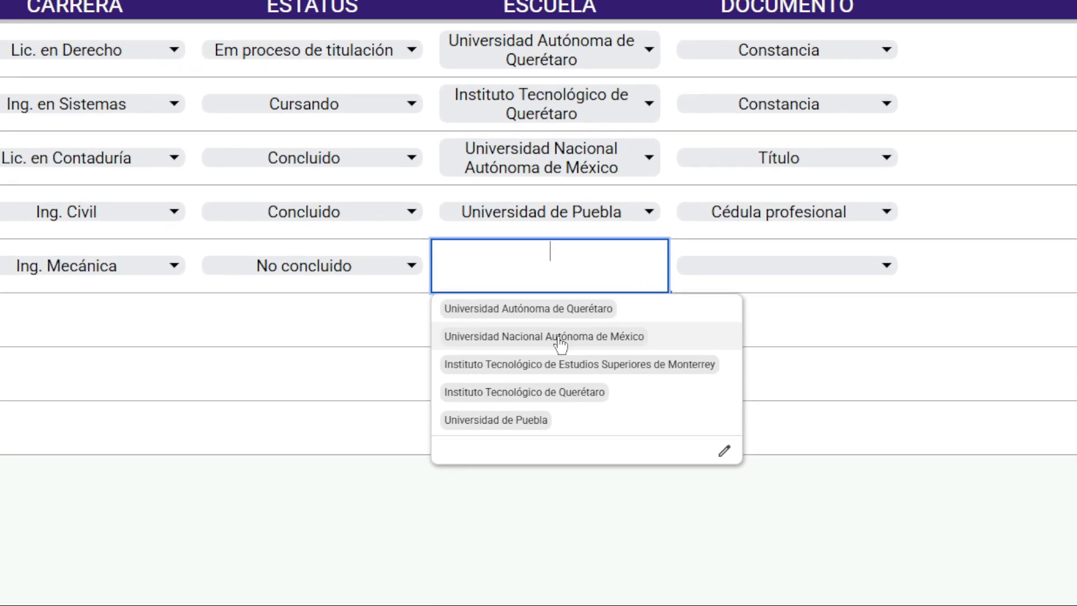
left_click(622, 367)
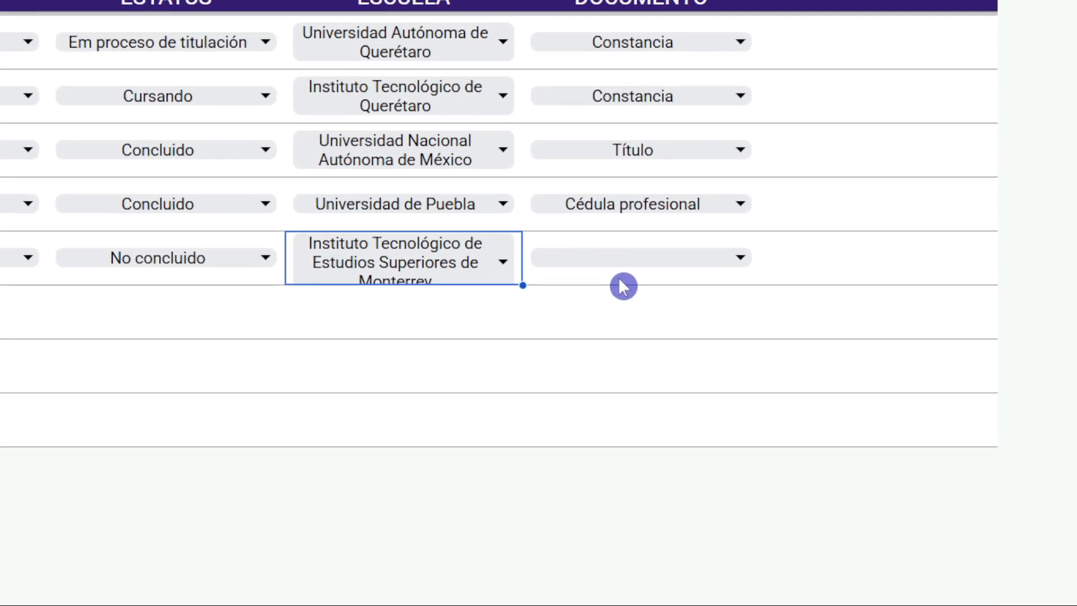
Check the DOCUMENTO options in E8, and add Sin documento in G11, directly below Tabla_Documentos on the CATÁLOGOS sheet.
left_click(624, 263)
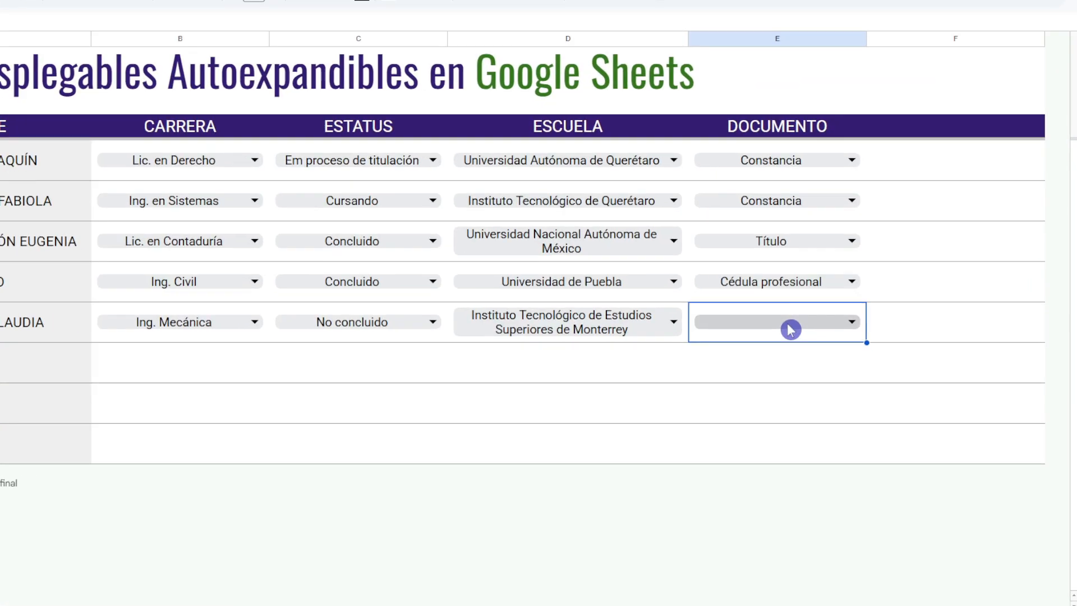
left_click(791, 329)
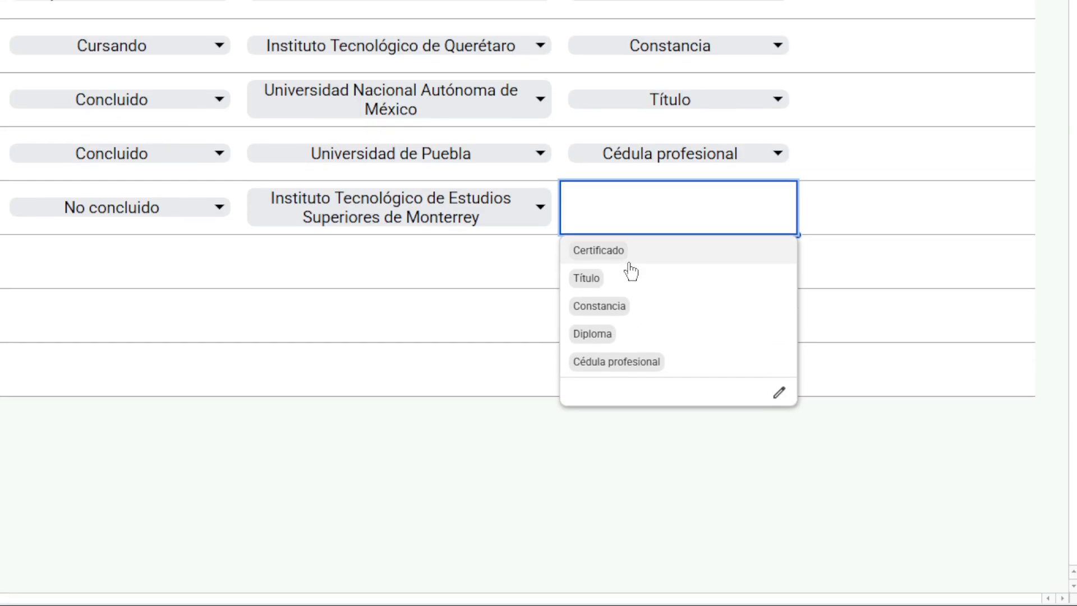
left_click(619, 224)
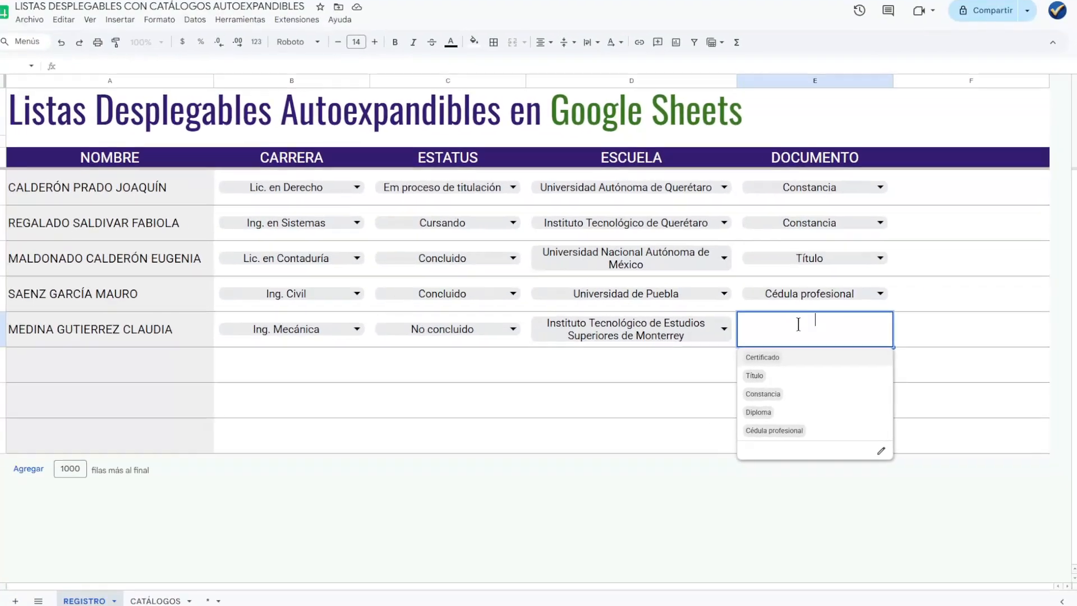
left_click(180, 597)
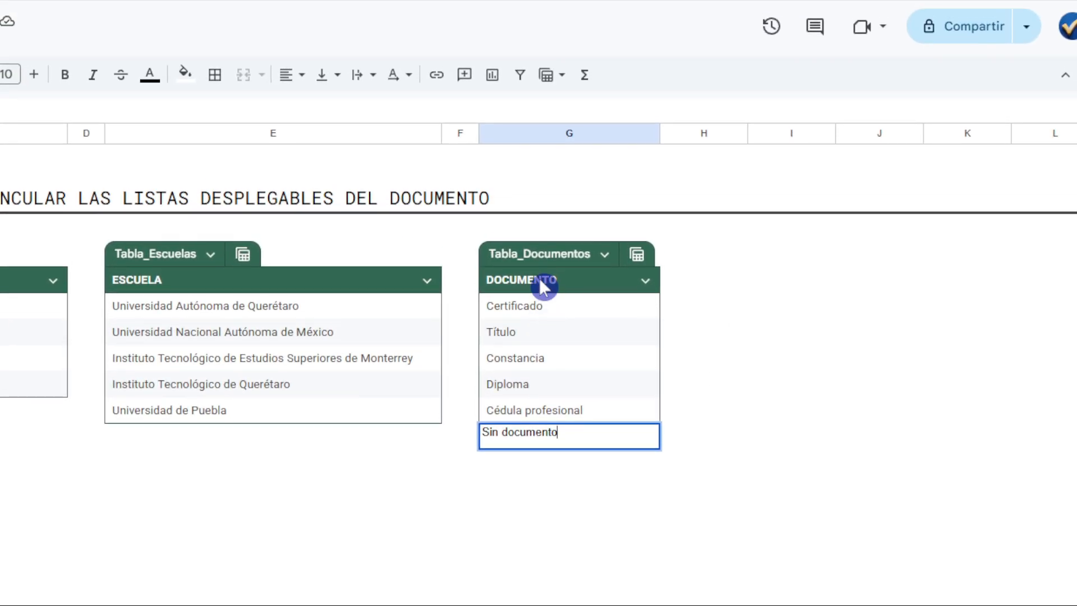
left_click(543, 286)
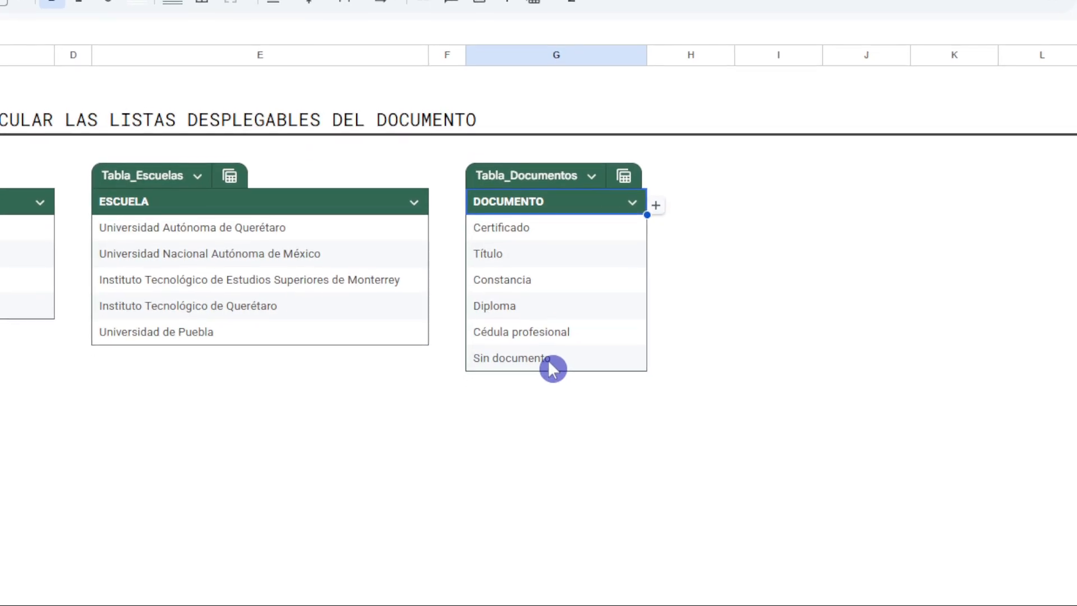
Set DOCUMENTO in row 8 of the REGISTRO sheet to Sin documento.
left_click(124, 598)
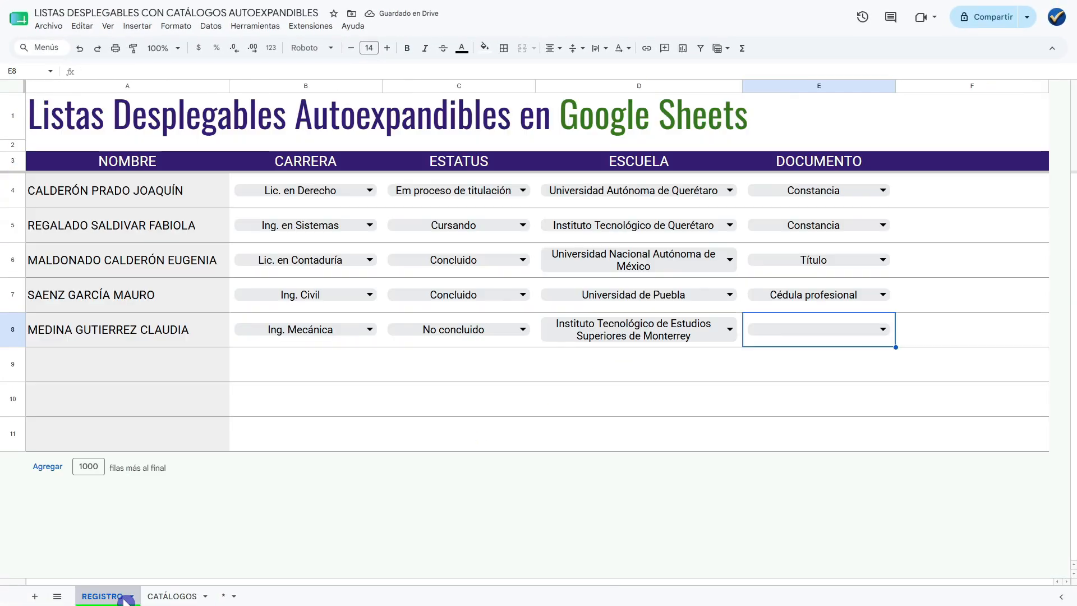
left_click(848, 333)
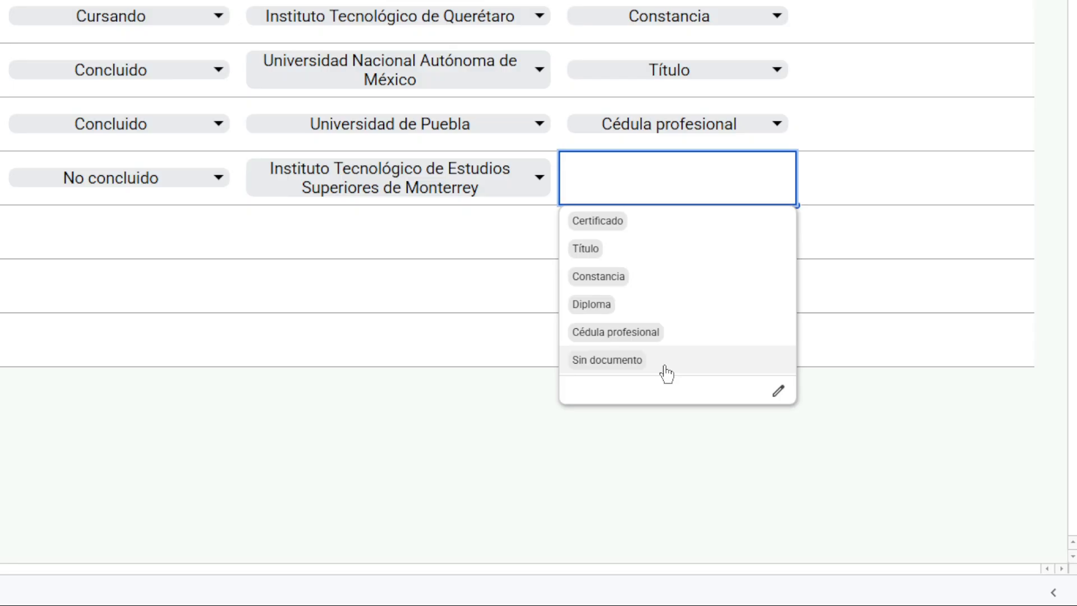
left_click(664, 368)
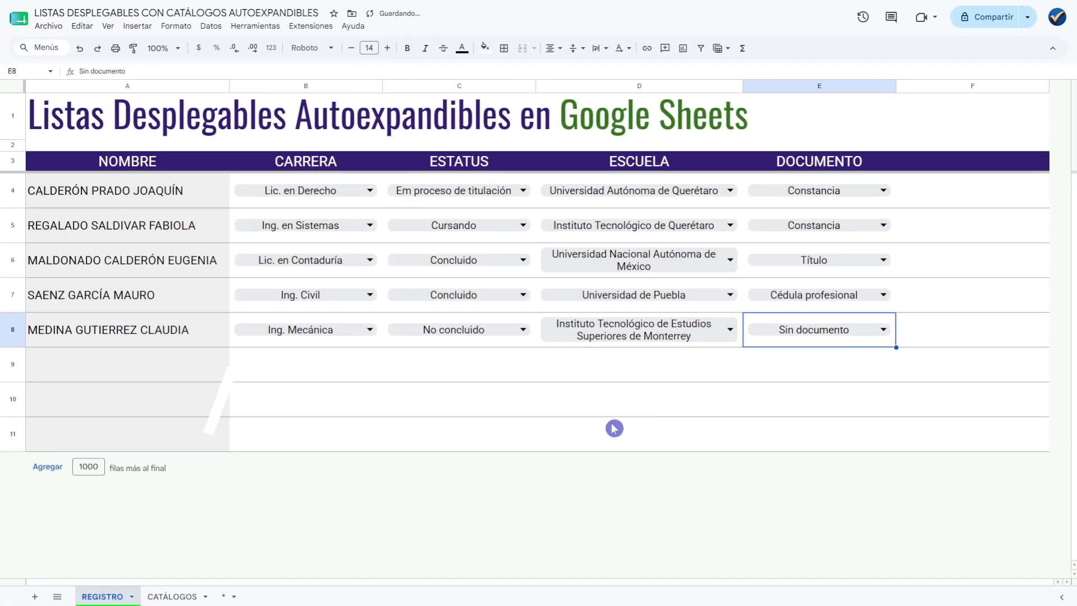
left_click(440, 236)
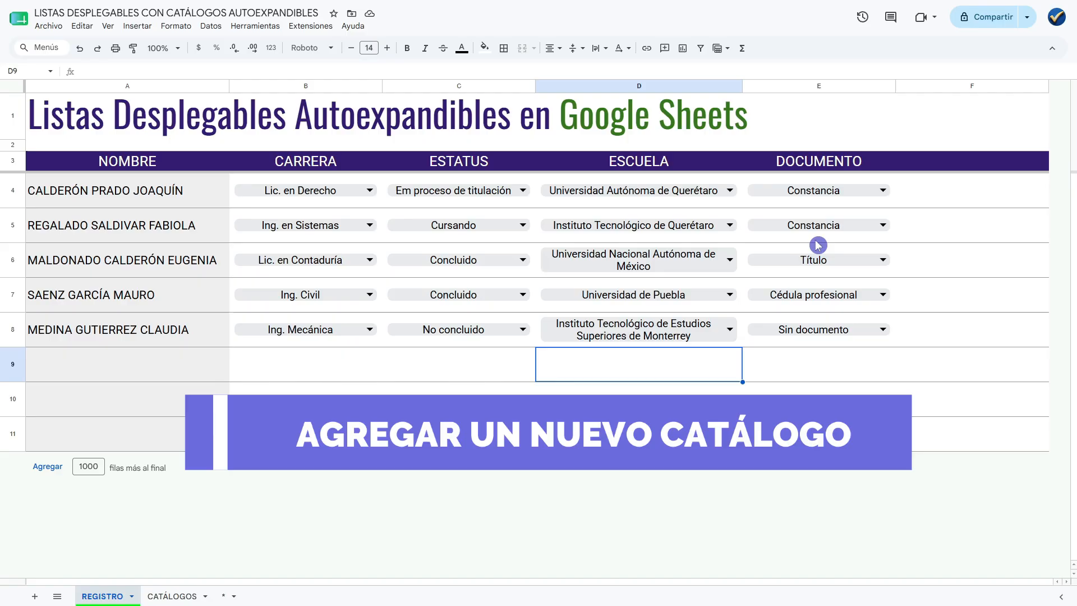
Enter the header DEPARTAMENTO in F3 of the REGISTRO sheet, beside the DOCUMENTO column.
left_click(967, 163)
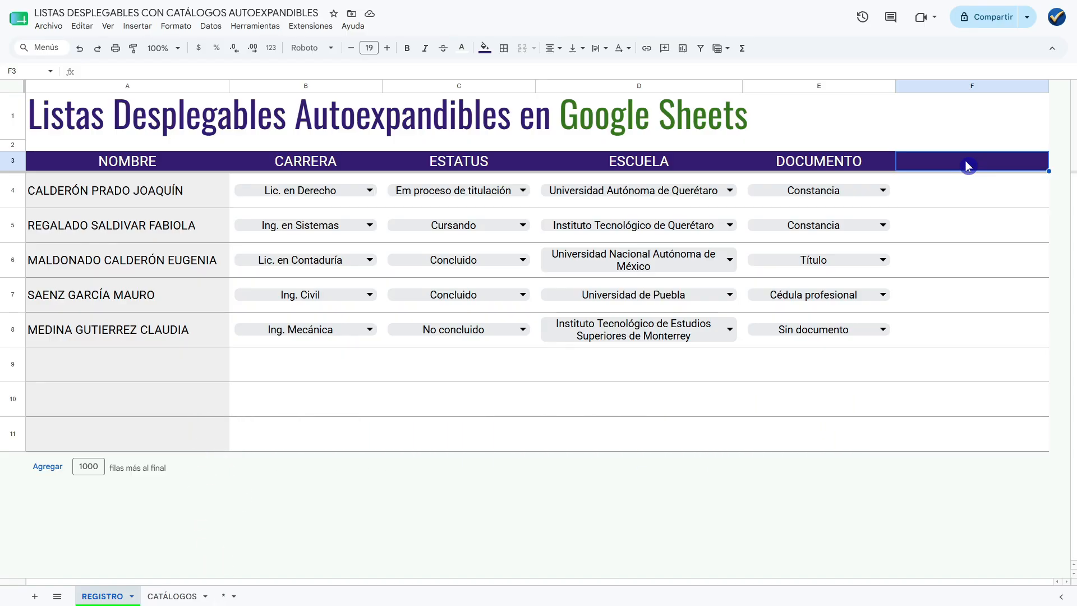
type("DE")
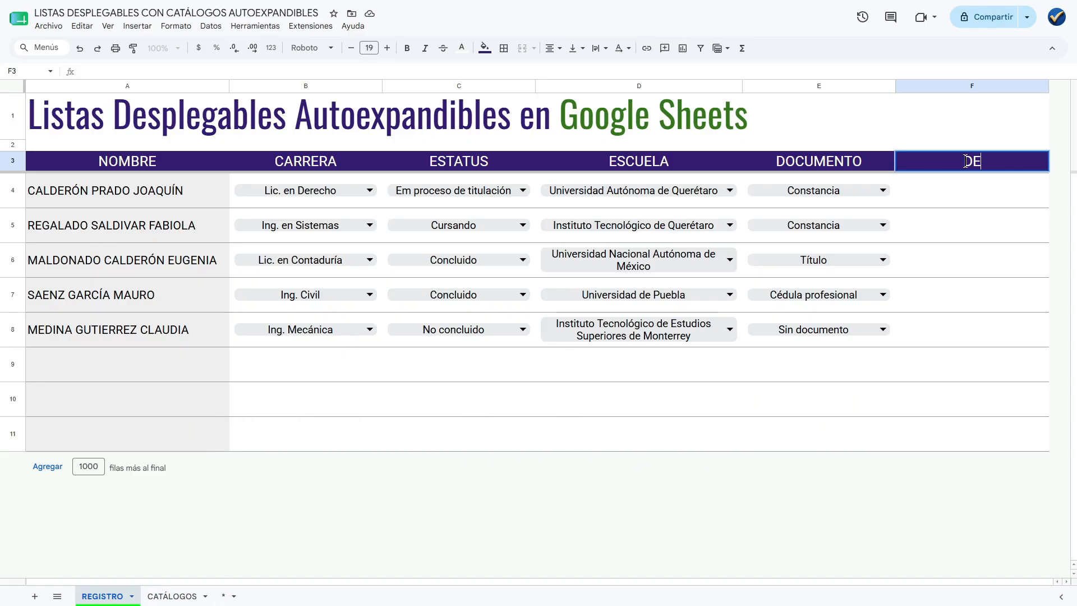
type("PARTAM")
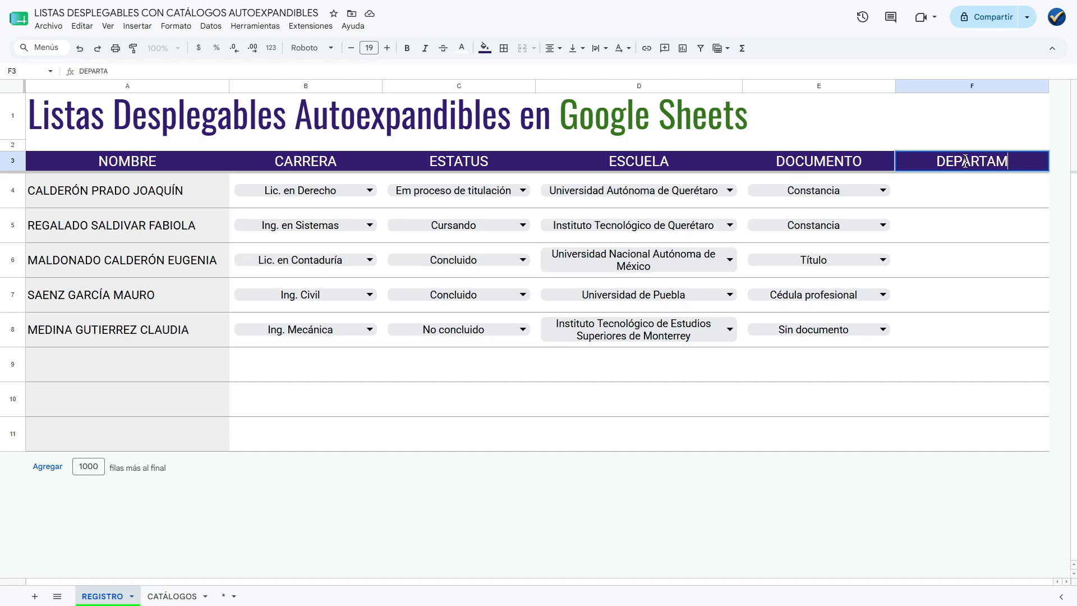
type("ENTO")
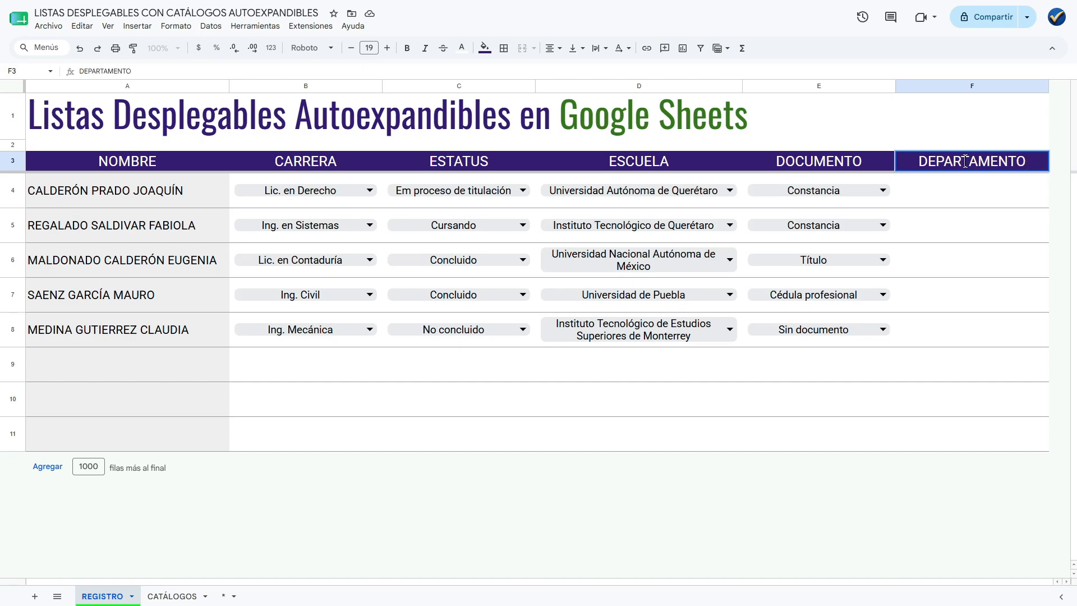
key("Return")
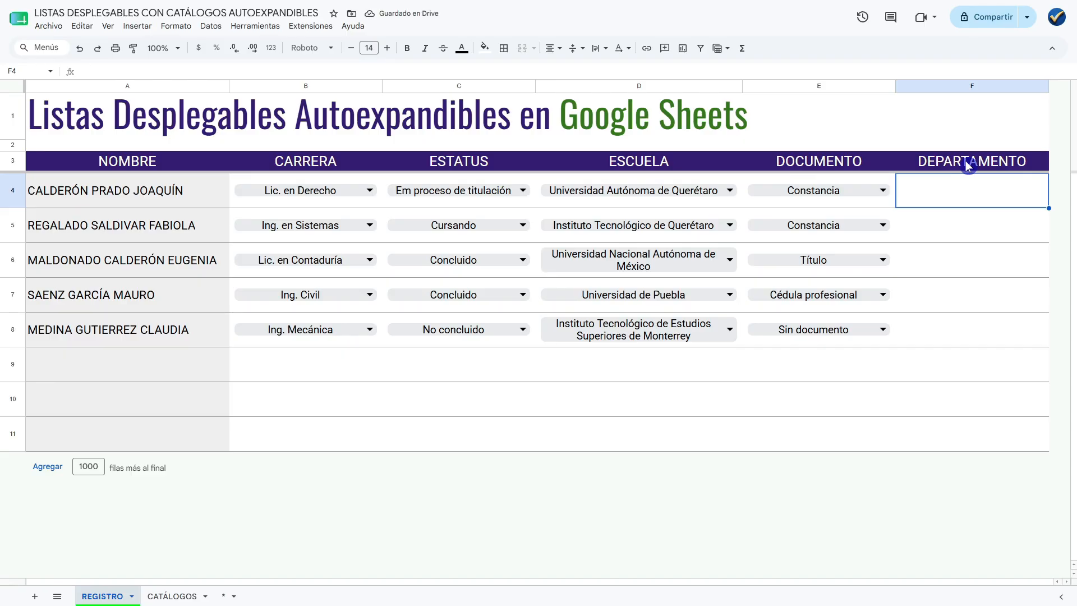
Open the CATÁLOGOS sheet and examine the empty cells below the Estatus, Escuelas and Documentos tables.
left_click(181, 597)
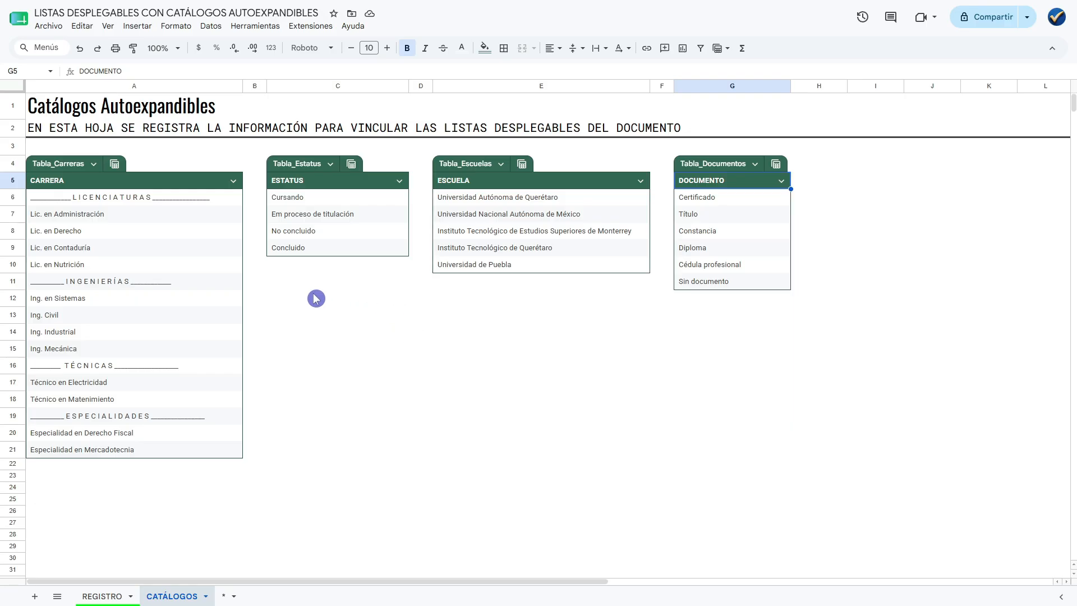
left_click_drag(282, 287, 346, 354)
left_click(309, 381)
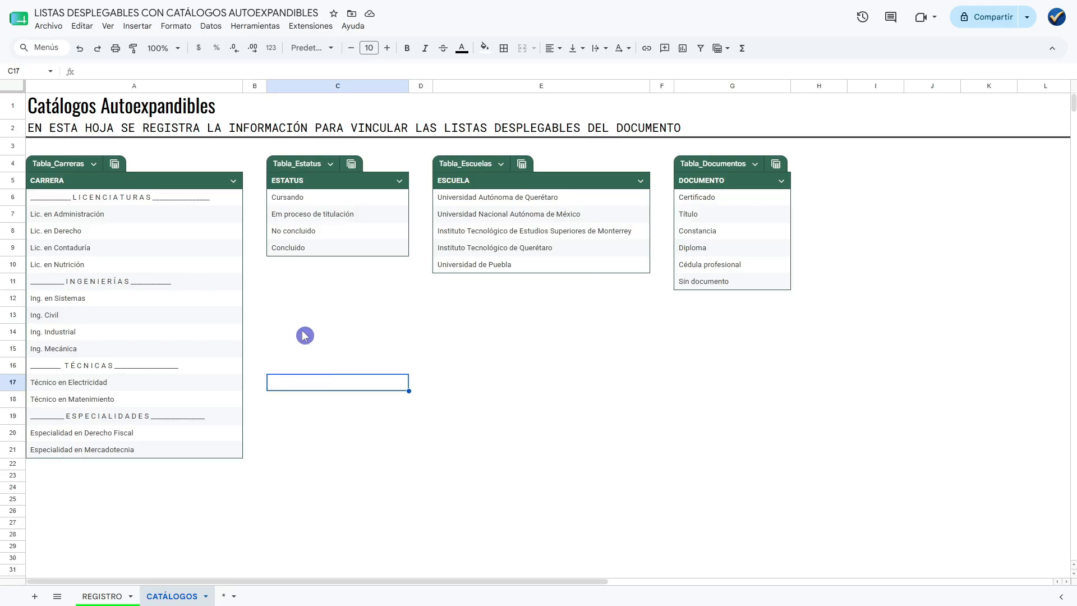
left_click_drag(281, 289, 352, 365)
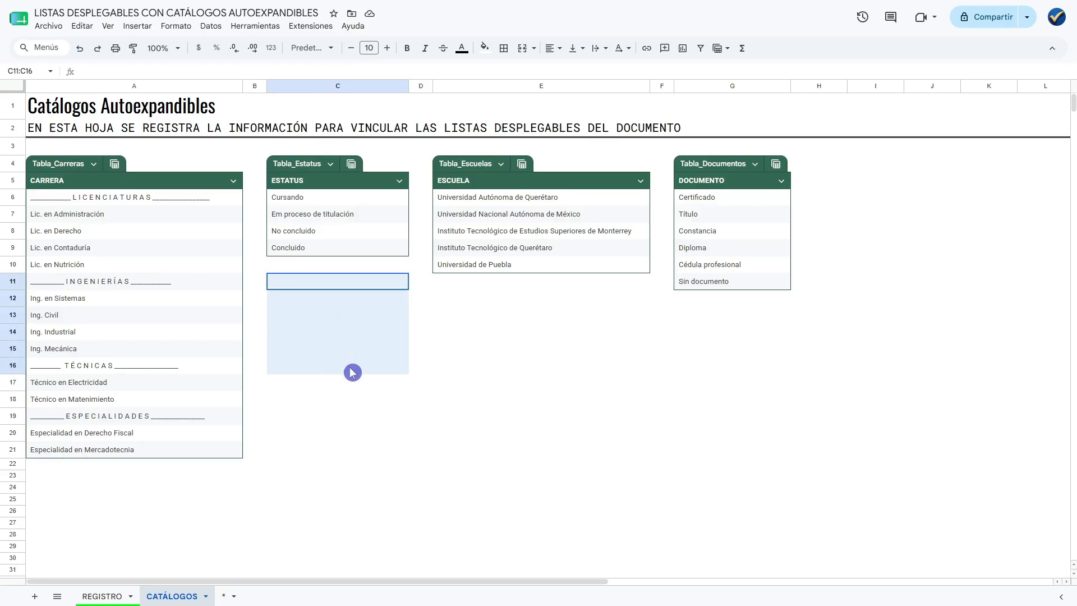
left_click_drag(447, 315, 559, 409)
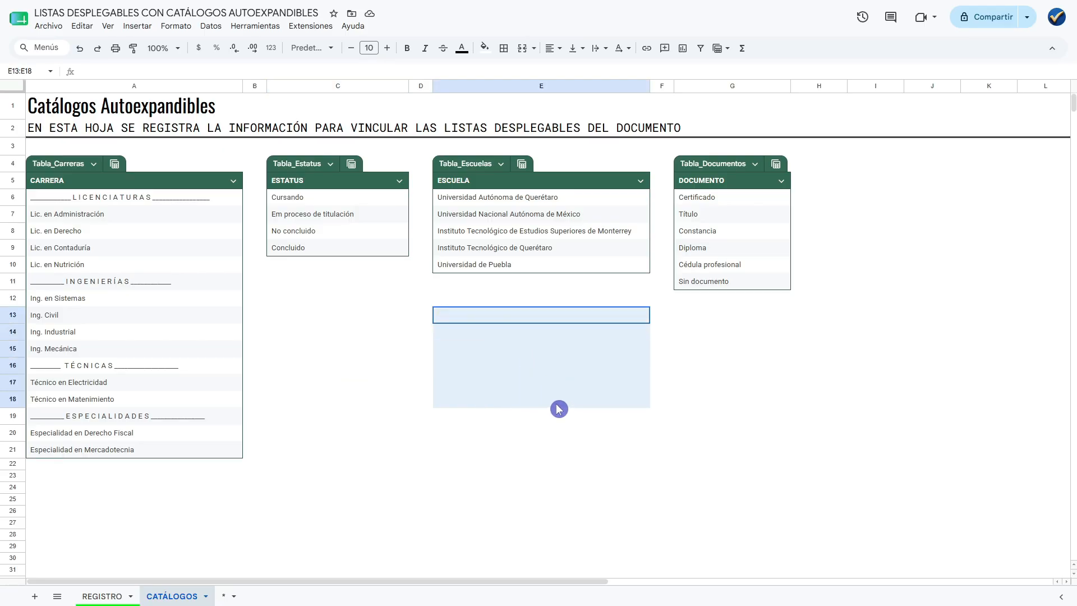
left_click_drag(694, 315, 740, 393)
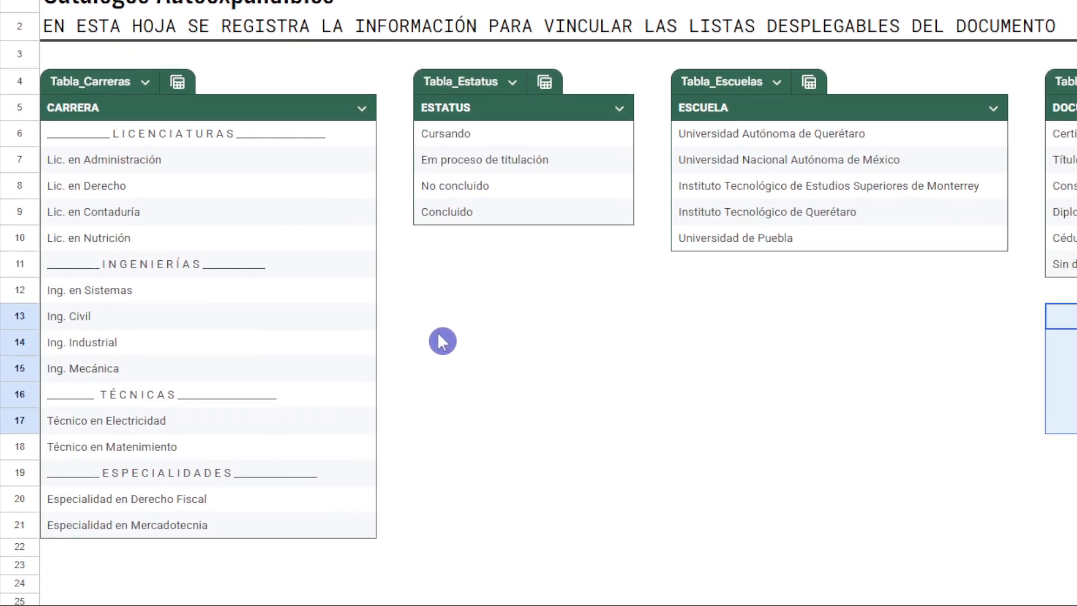
left_click_drag(449, 342, 610, 461)
left_click_drag(596, 398, 595, 397)
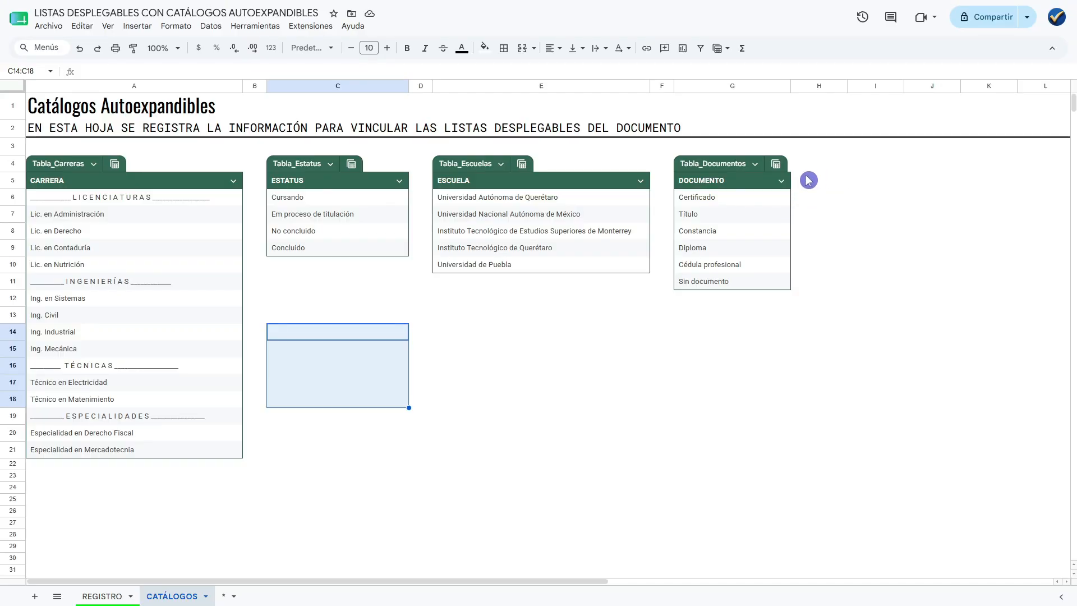
Enter DEPARTAMENTO in I5, paste the department list from Finanzas to Mantenimiento into I6:I12, and widen column I to fit the entries.
left_click(870, 188)
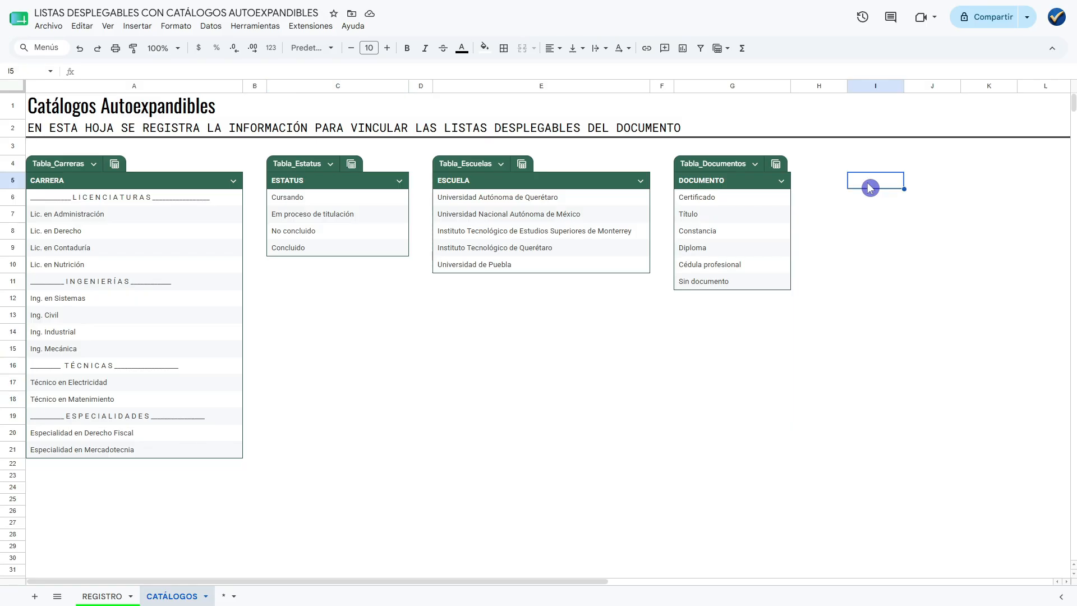
type("DEPARTAMENTO")
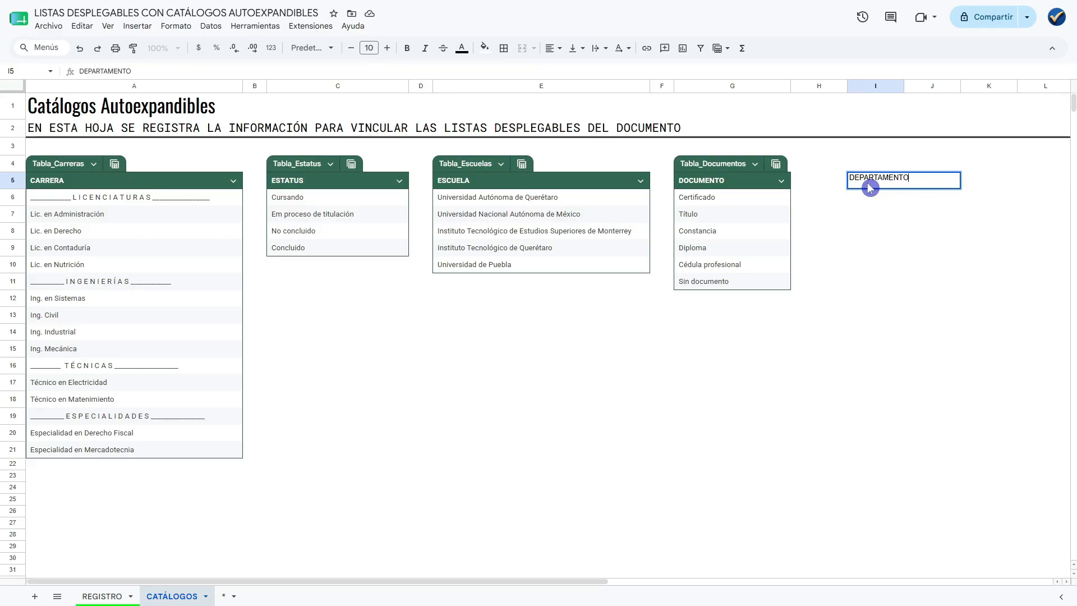
key("Return")
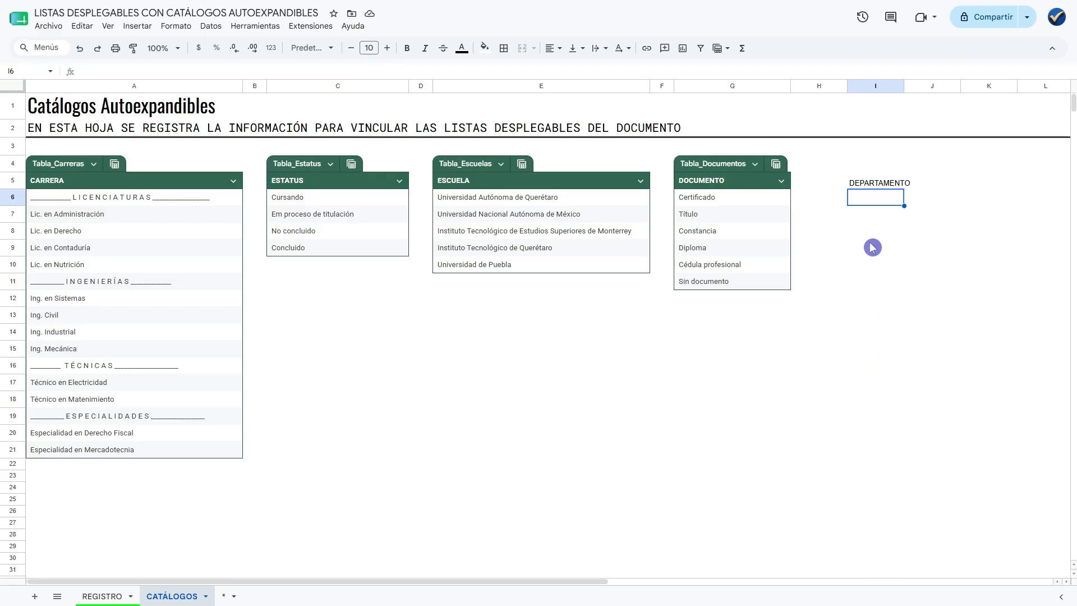
type("Finanzas Recursos Humanos Mercadotecnia Producción Contabilidad Almacén Mantenimiento")
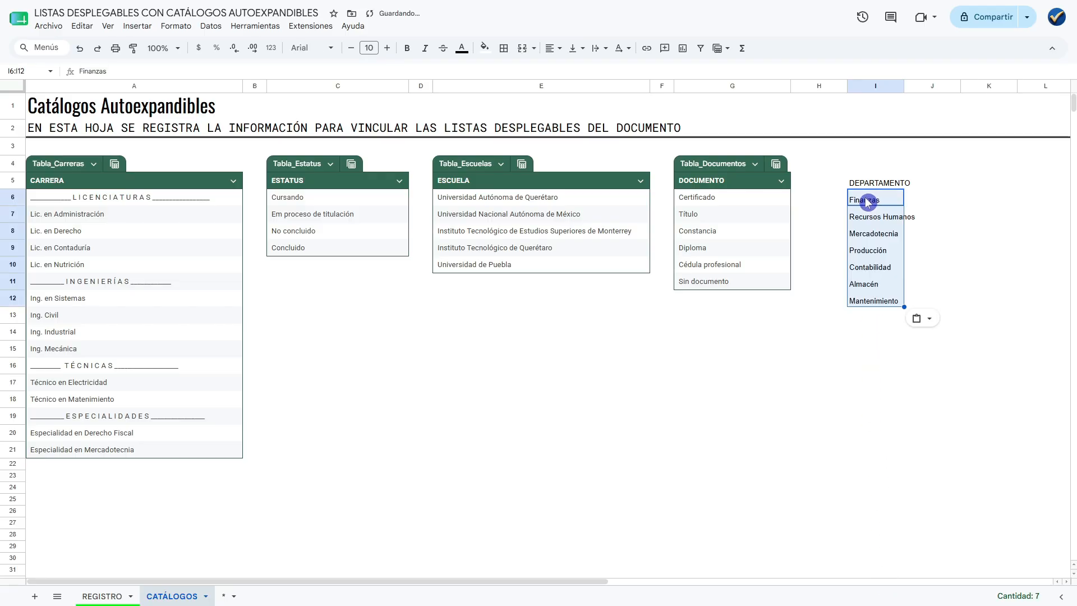
left_click(868, 202)
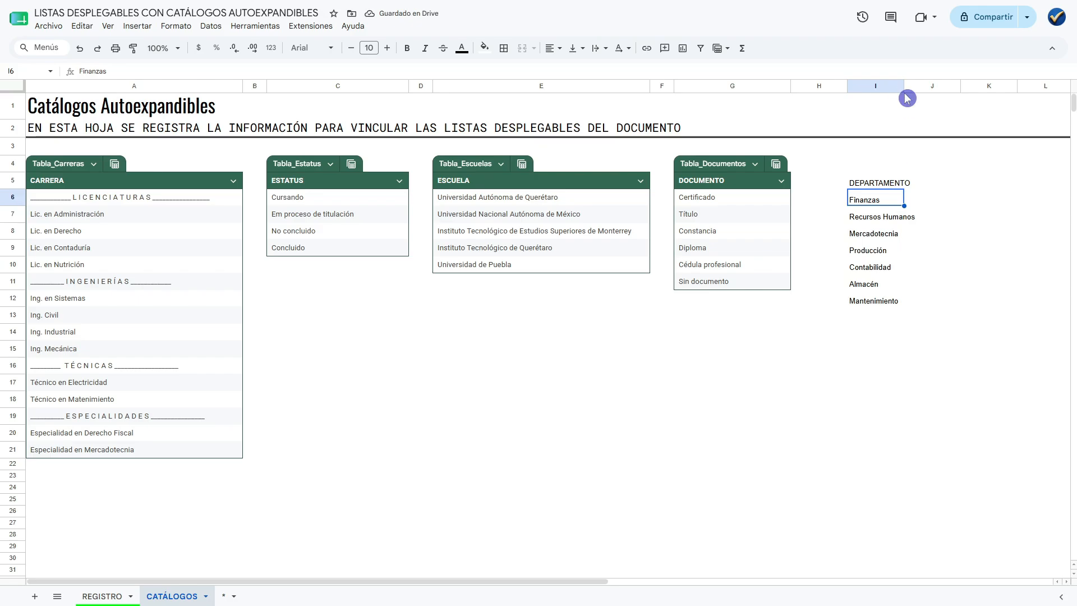
left_click_drag(904, 99, 940, 88)
Convert the DEPARTAMENTO list in I5:I12, header included, into a table.
left_click(883, 189)
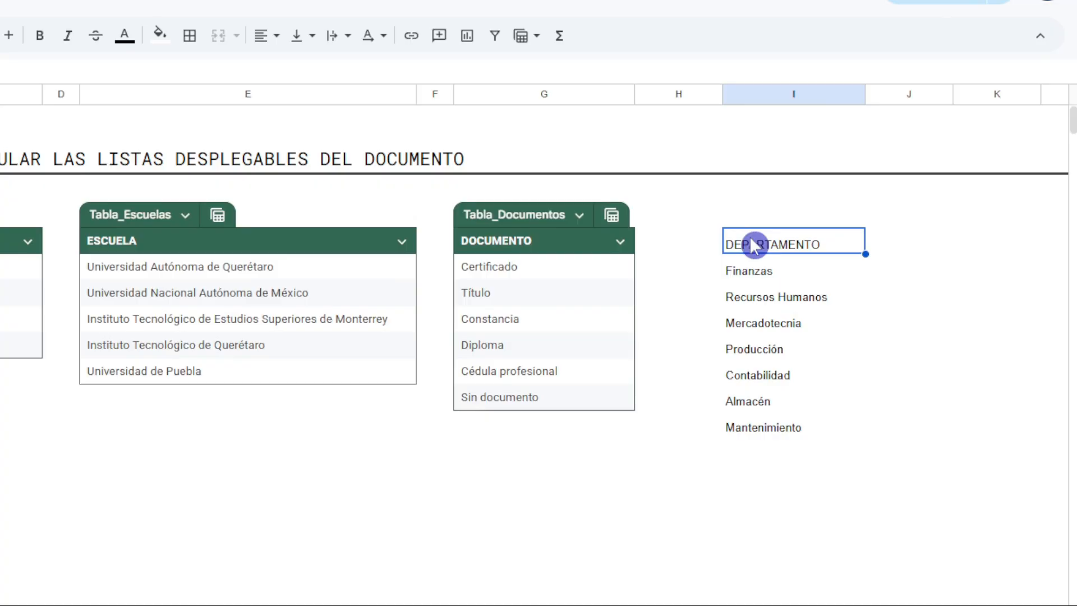
left_click_drag(755, 237, 772, 395)
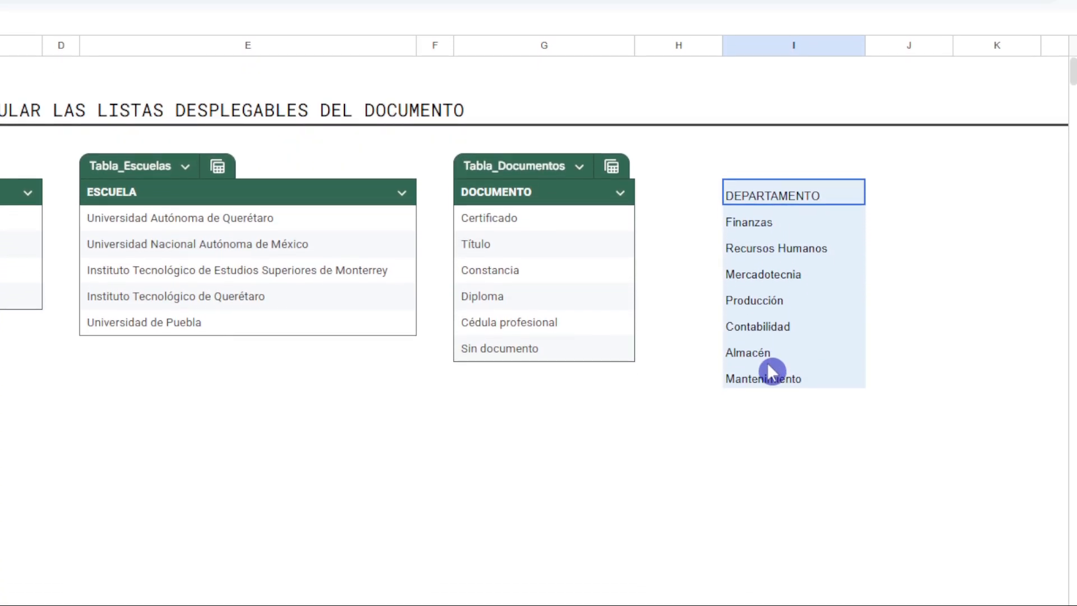
right_click(765, 275)
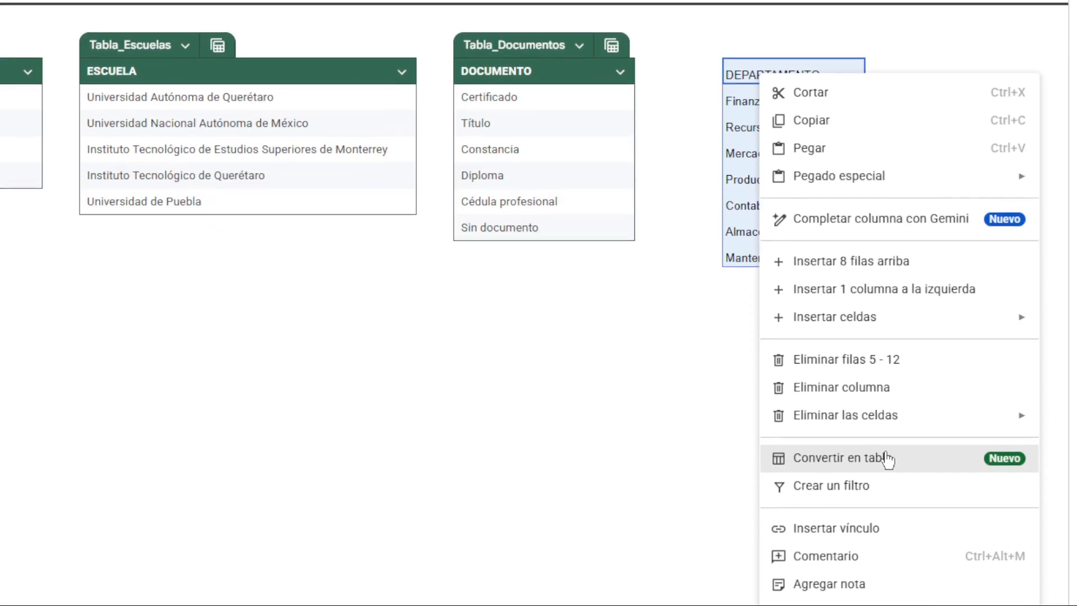
left_click(884, 501)
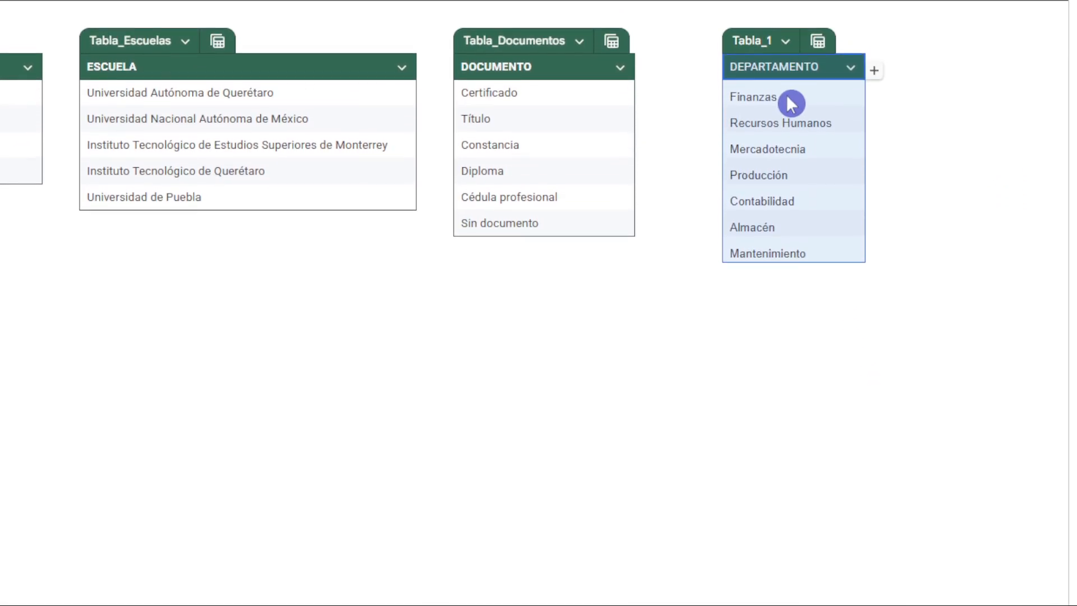
Rename the new DEPARTAMENTO table as Tabla_Departamentos and widen column I to fit the table name.
left_click(764, 1)
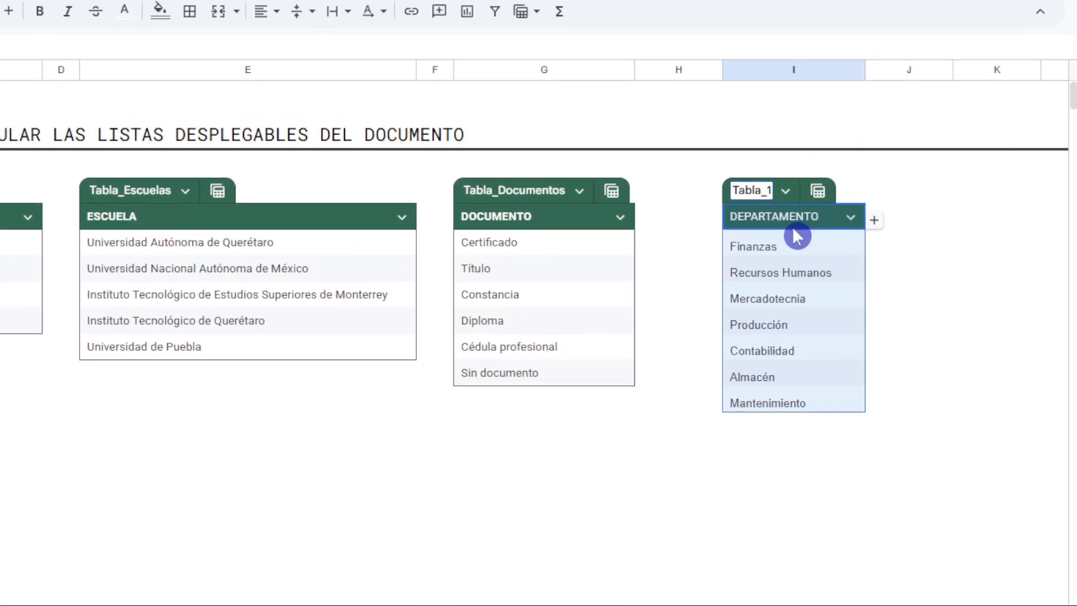
key("BackSpace")
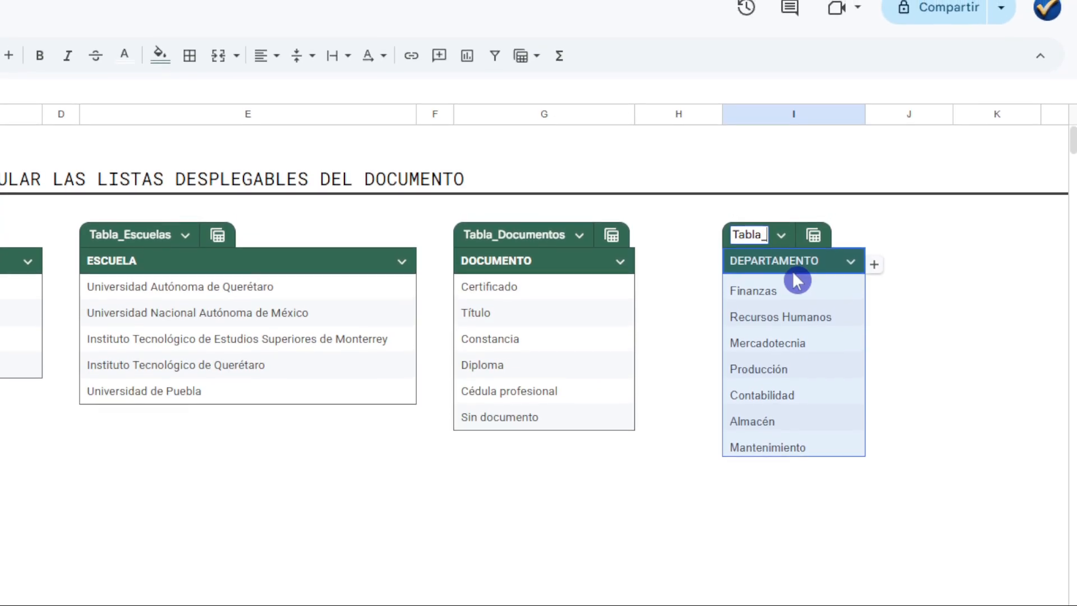
type("Departamentos")
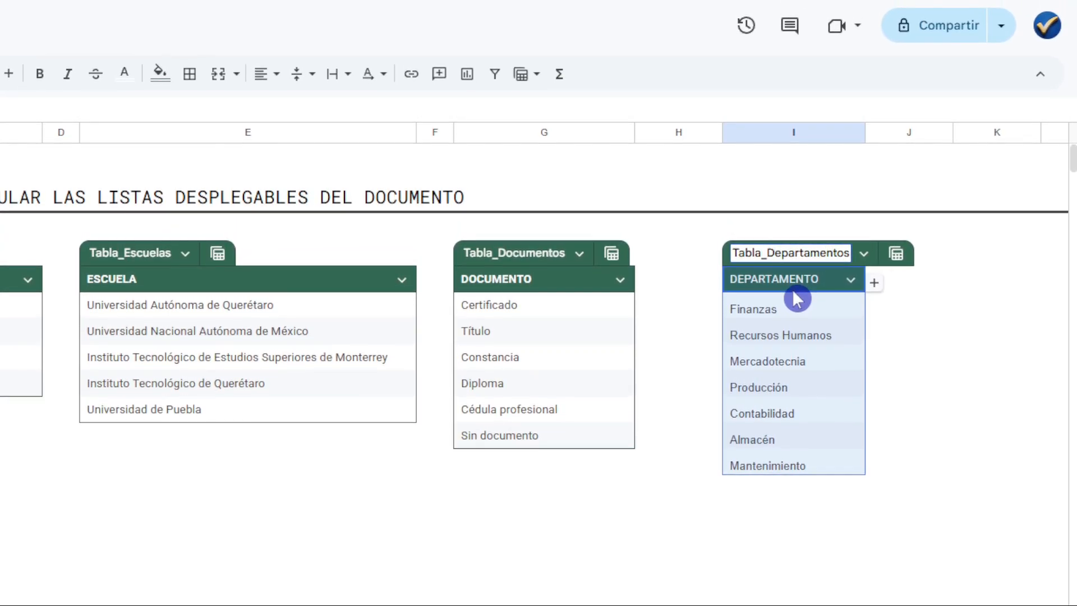
key("Return")
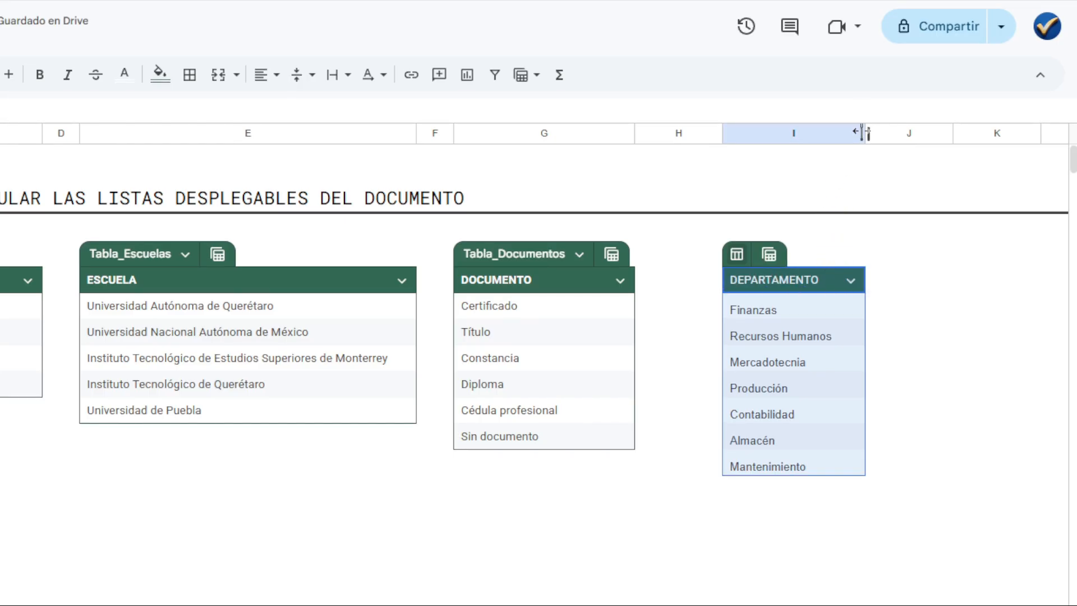
left_click_drag(864, 133, 950, 166)
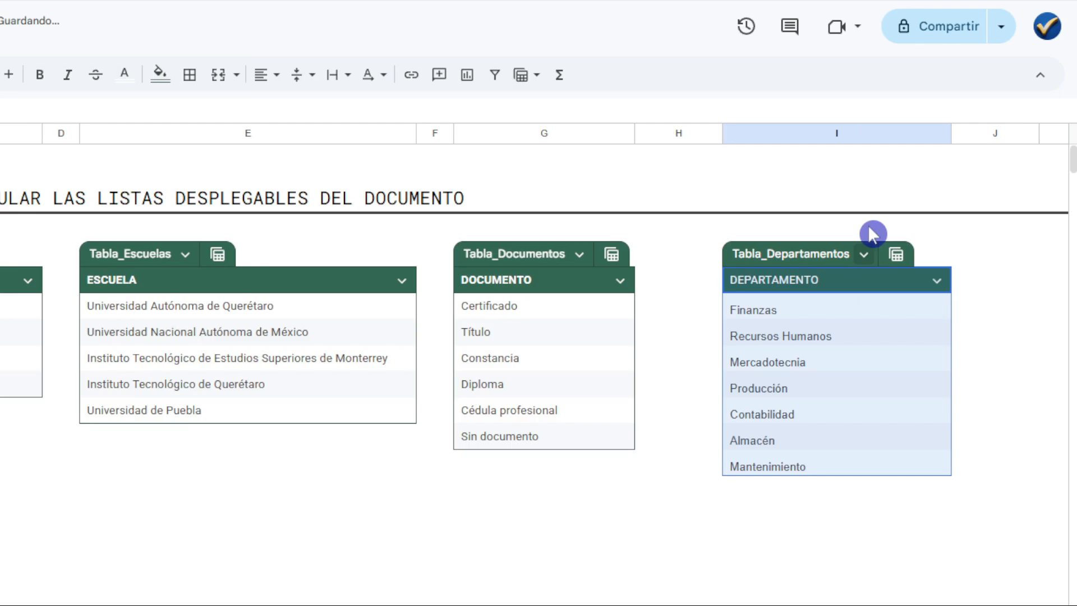
left_click(794, 286)
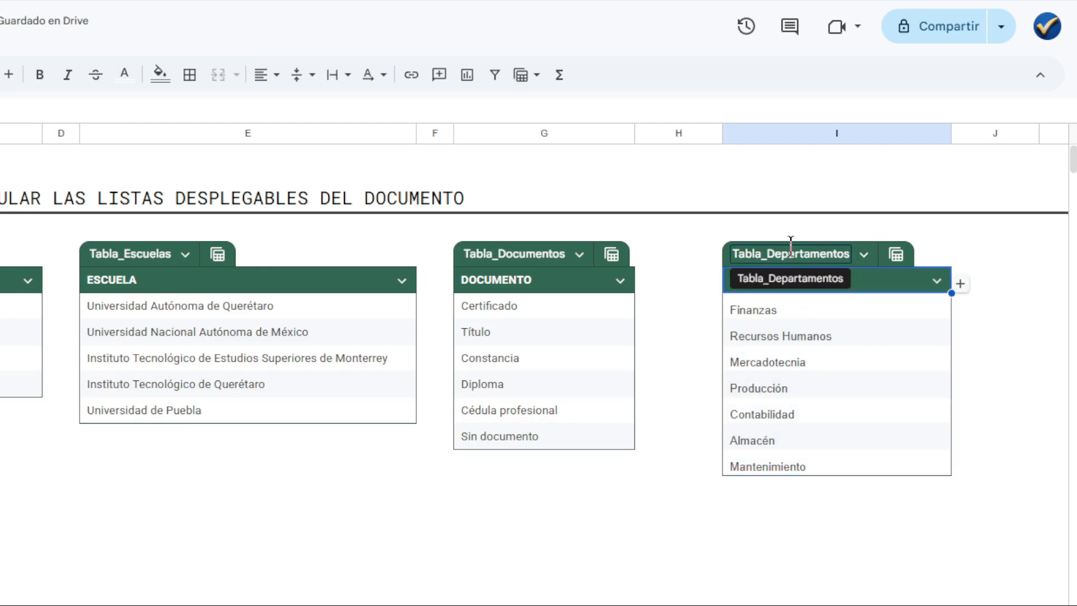
Narrow column H to a slim gap between the Tabla_Documentos and Tabla_Departamentos tables.
left_click_drag(722, 133, 671, 149)
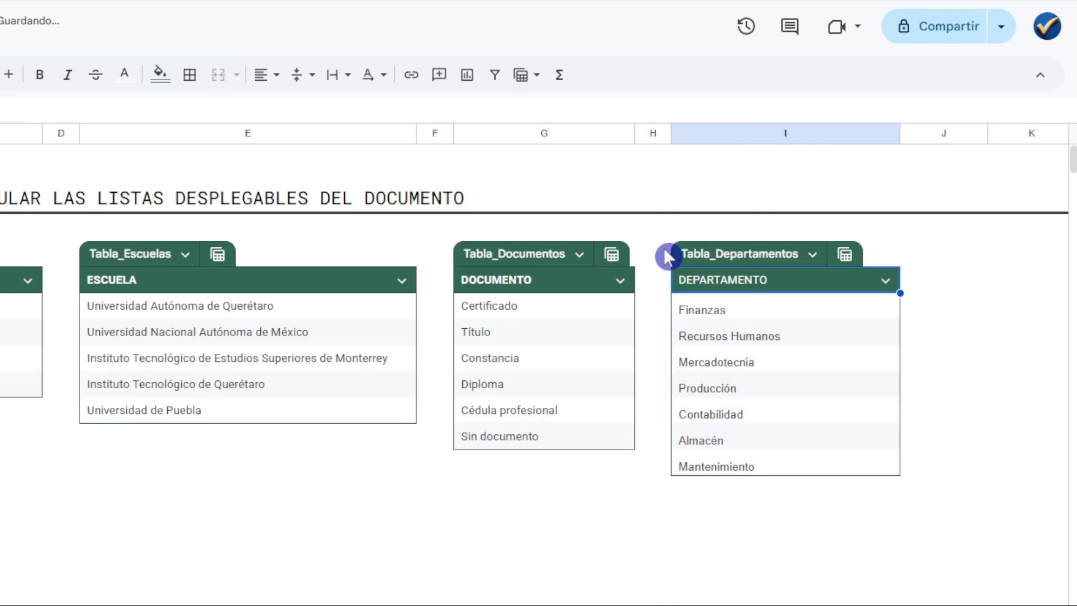
left_click(655, 136)
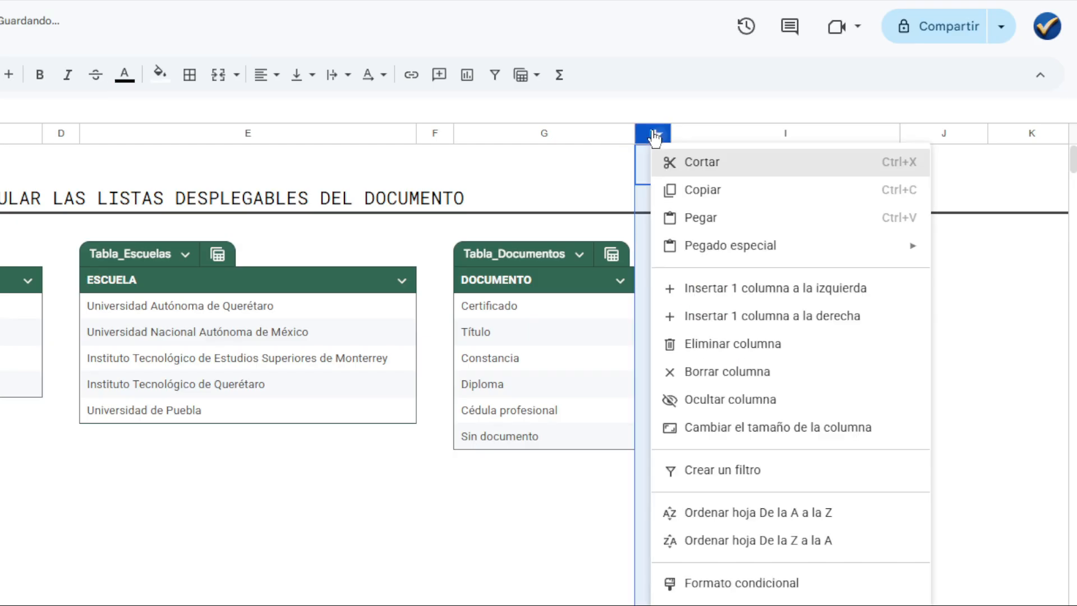
left_click(587, 137)
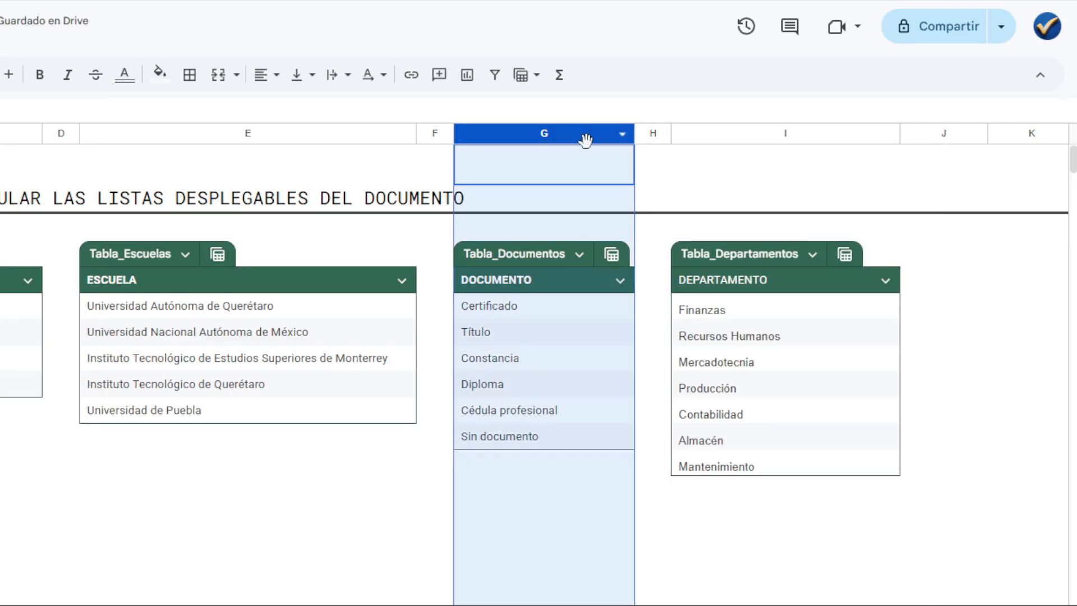
left_click(556, 231)
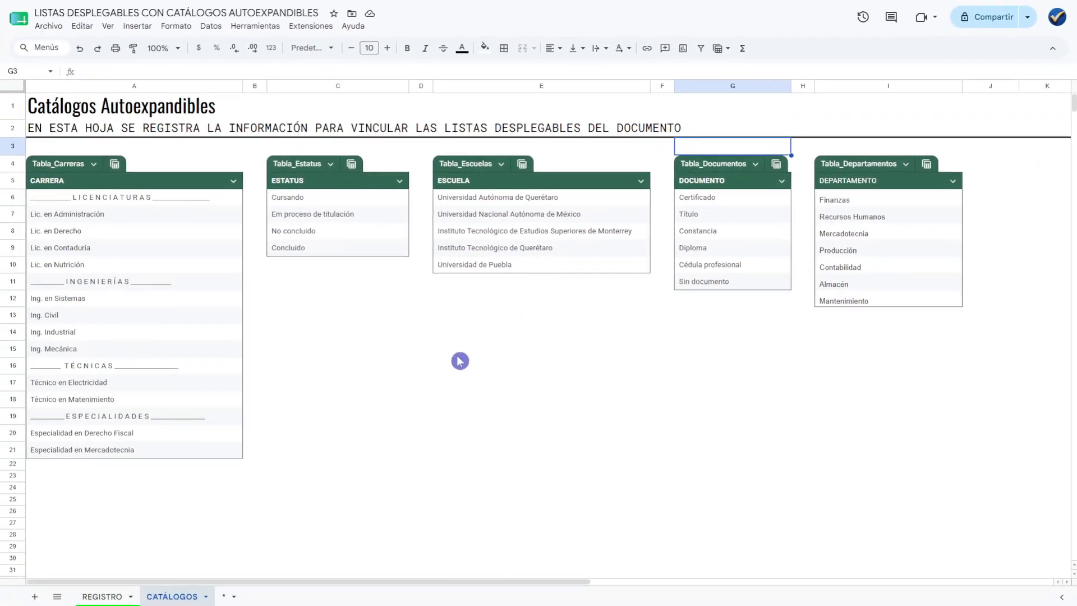
On the REGISTRO sheet, add a dropdown rule to DEPARTAMENTO cells F4:F8 using the criterion Menú desplegable (de un rango).
left_click(107, 596)
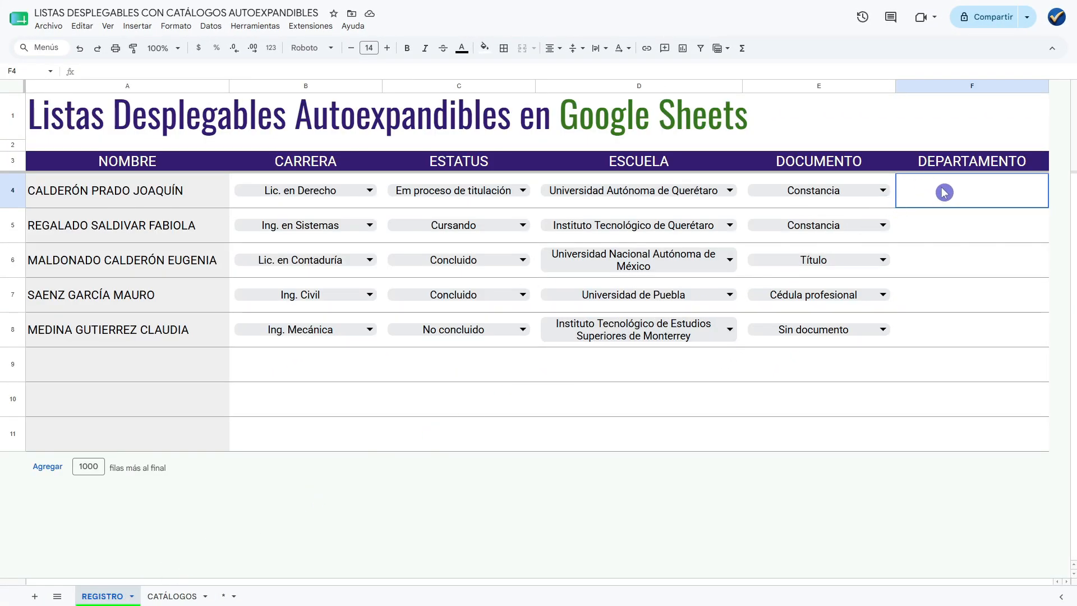
left_click_drag(945, 192, 965, 326)
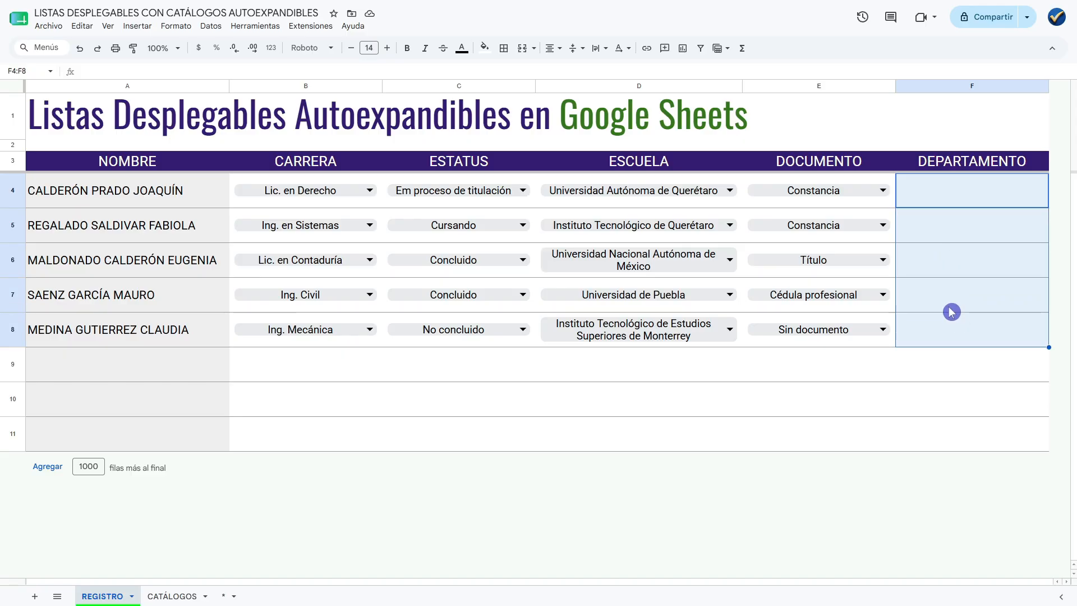
right_click(947, 262)
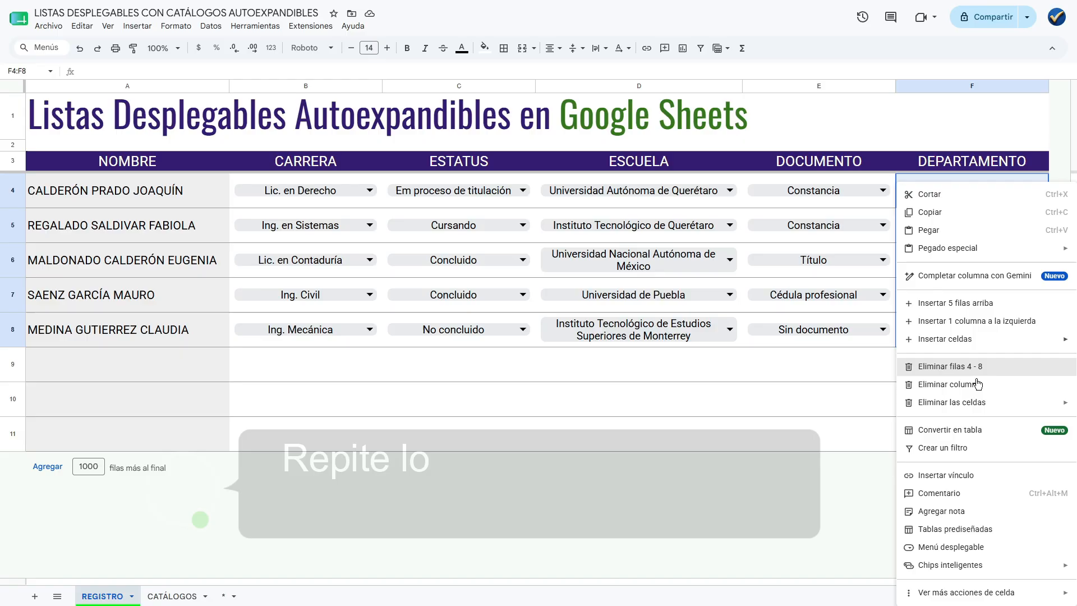
left_click(993, 546)
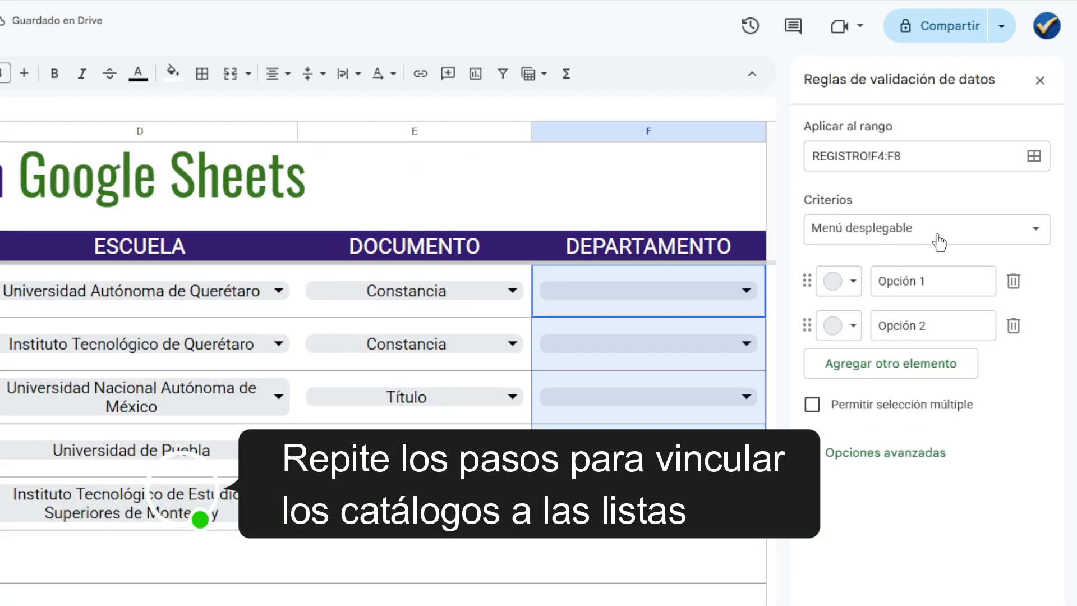
left_click(971, 150)
left_click(971, 167)
left_click(1031, 178)
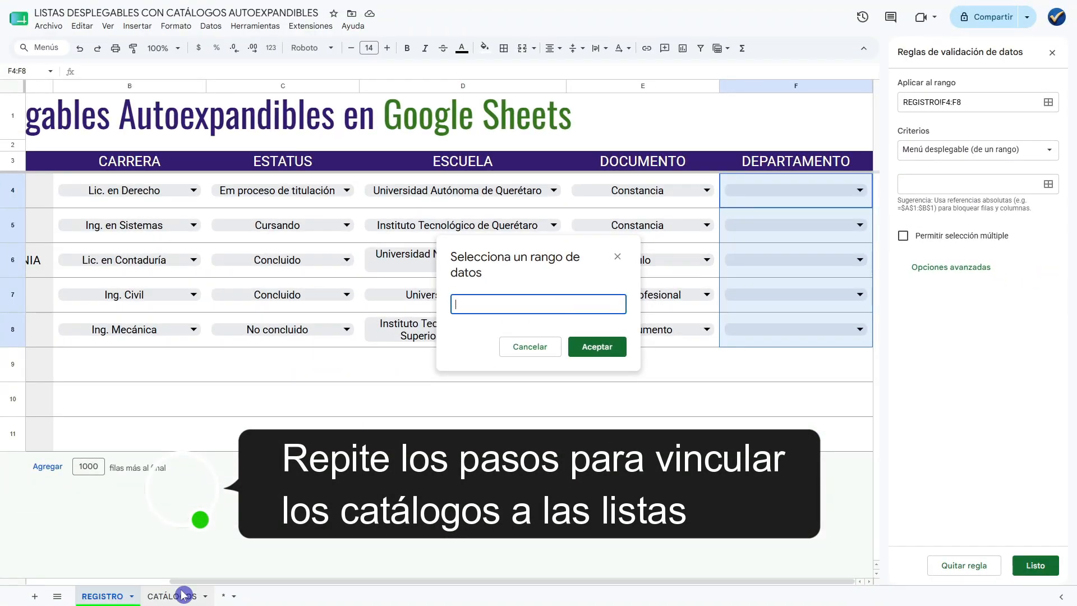
Set the department entries I6:I12 in CATÁLOGOS as the dropdown's source range, return to REGISTRO and close the validation rules.
left_click(173, 596)
left_click_drag(366, 583, 429, 582)
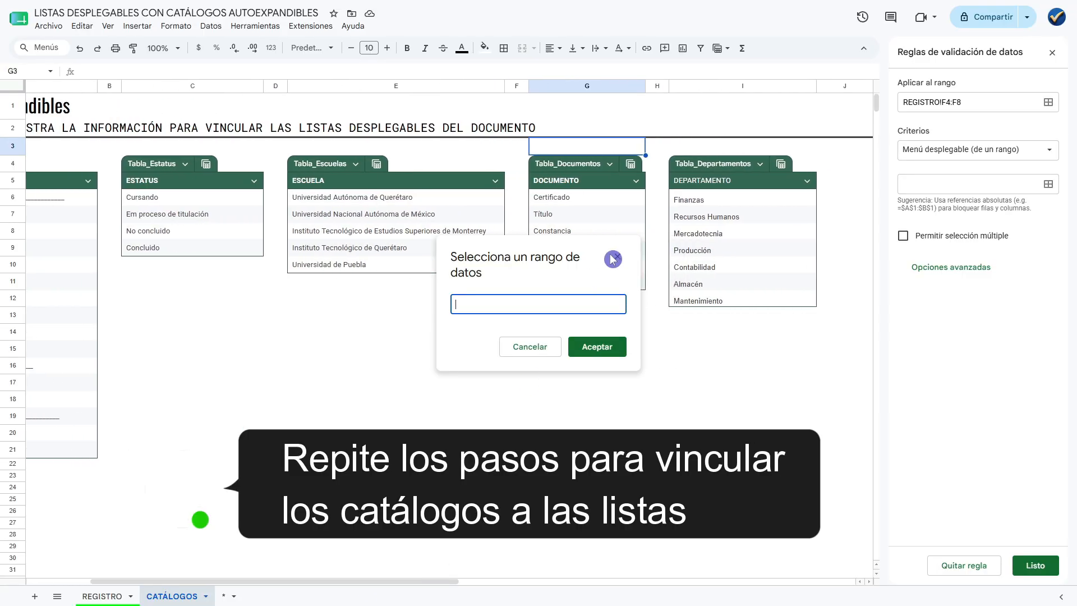
left_click_drag(709, 200, 734, 301)
left_click(606, 346)
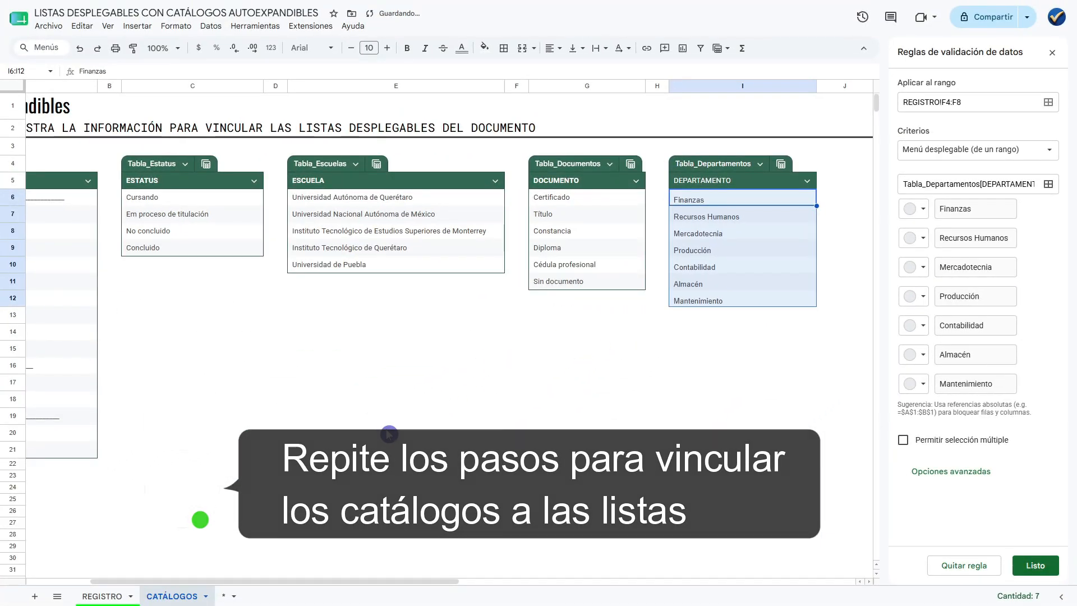
left_click(104, 597)
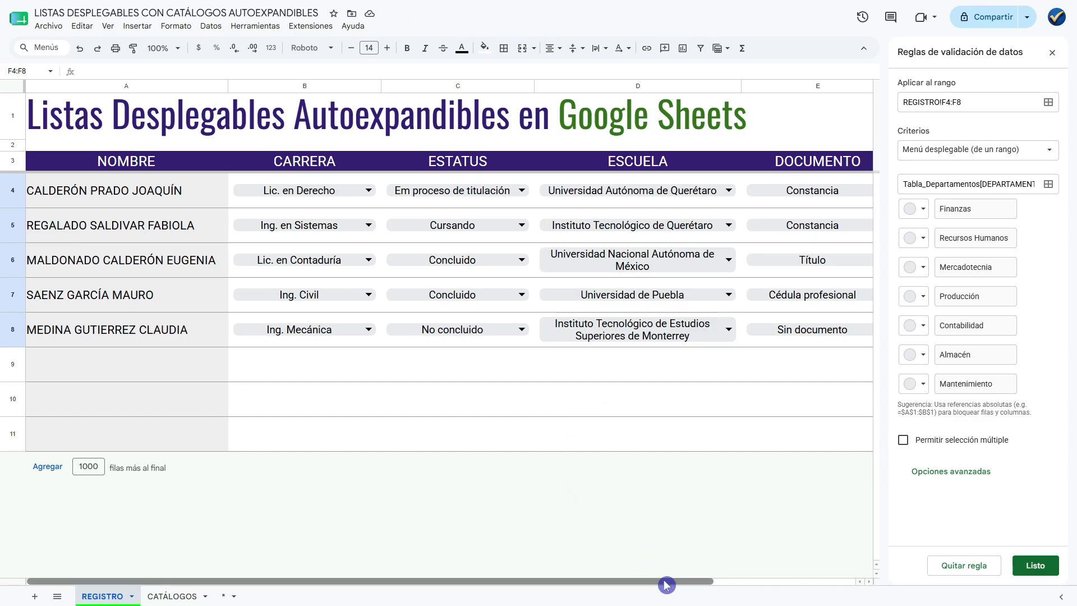
left_click_drag(666, 581, 830, 582)
left_click(816, 395)
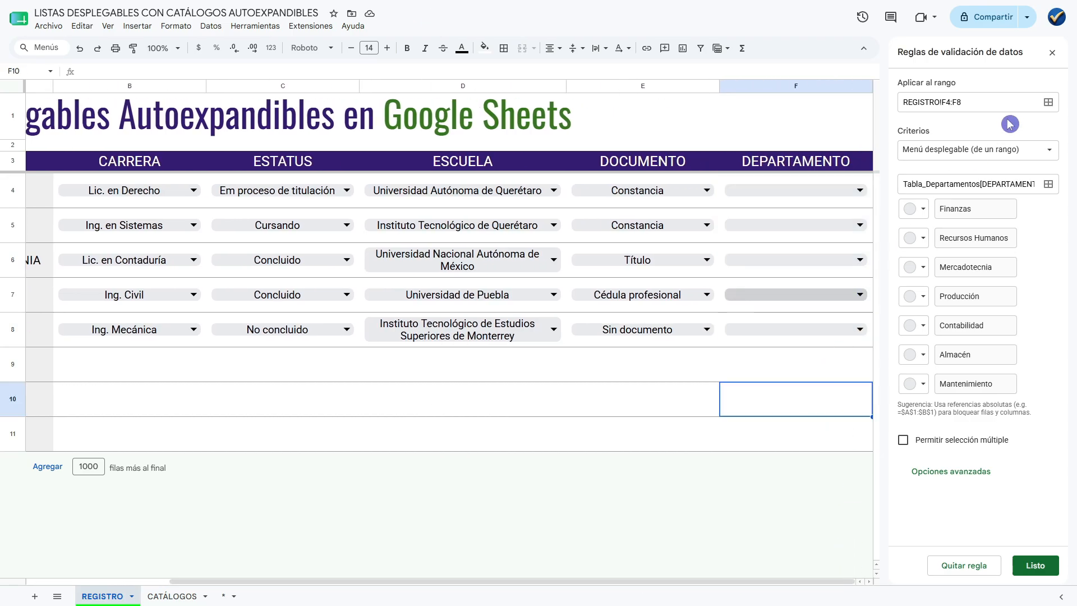
left_click(1053, 56)
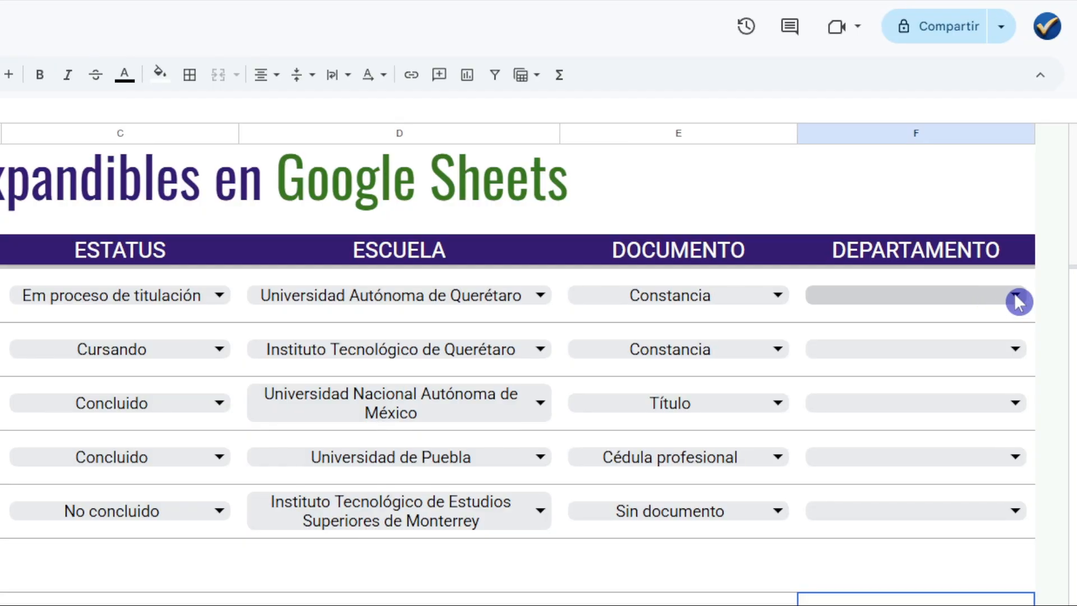
Choose Finanzas, Mercadotecnia, Contabilidad, Mercadotecnia and Almacén from the DEPARTAMENTO dropdowns in F4 through F8, in that order.
left_click(1017, 297)
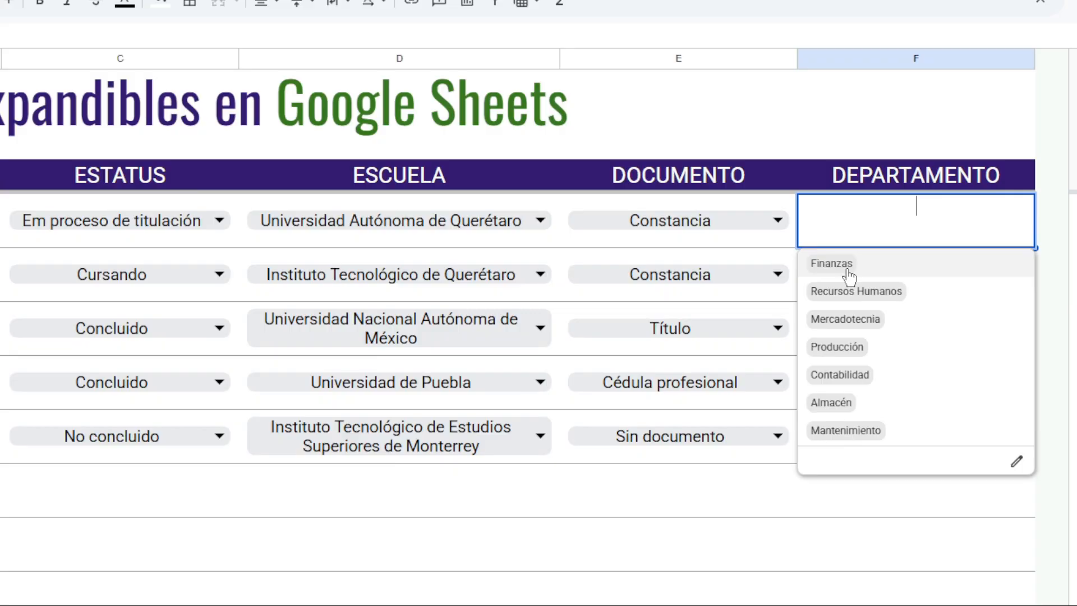
left_click(850, 252)
left_click(926, 274)
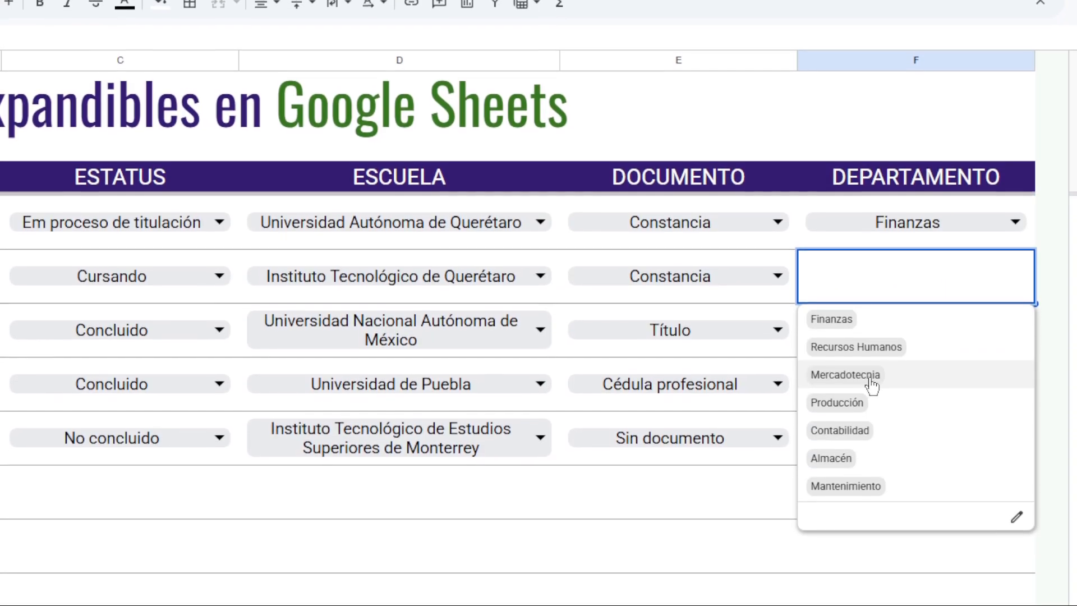
left_click(872, 381)
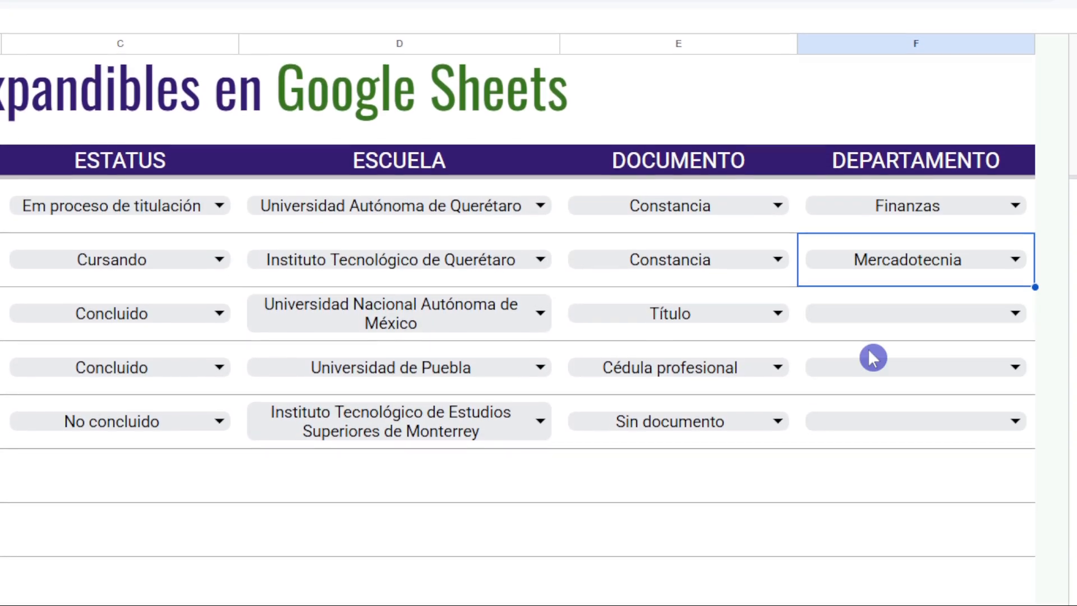
left_click(987, 341)
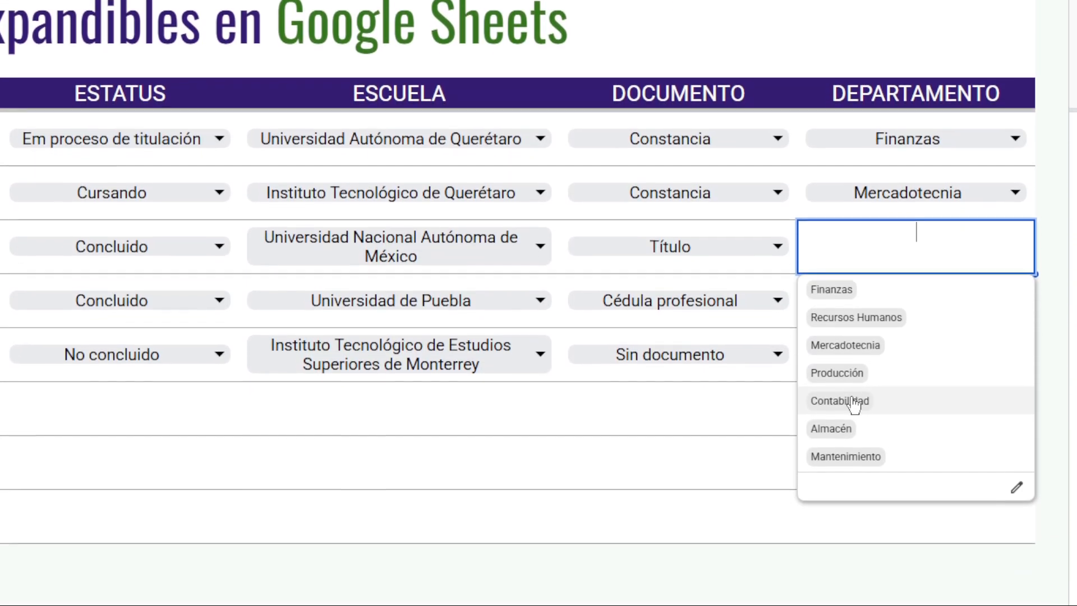
left_click(852, 455)
left_click(941, 291)
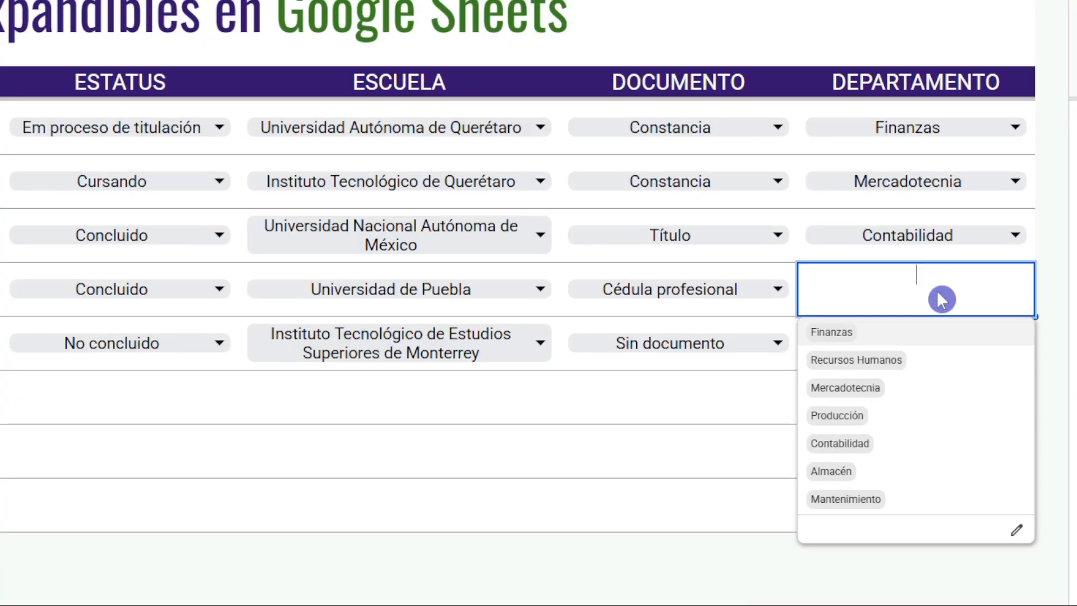
left_click(847, 384)
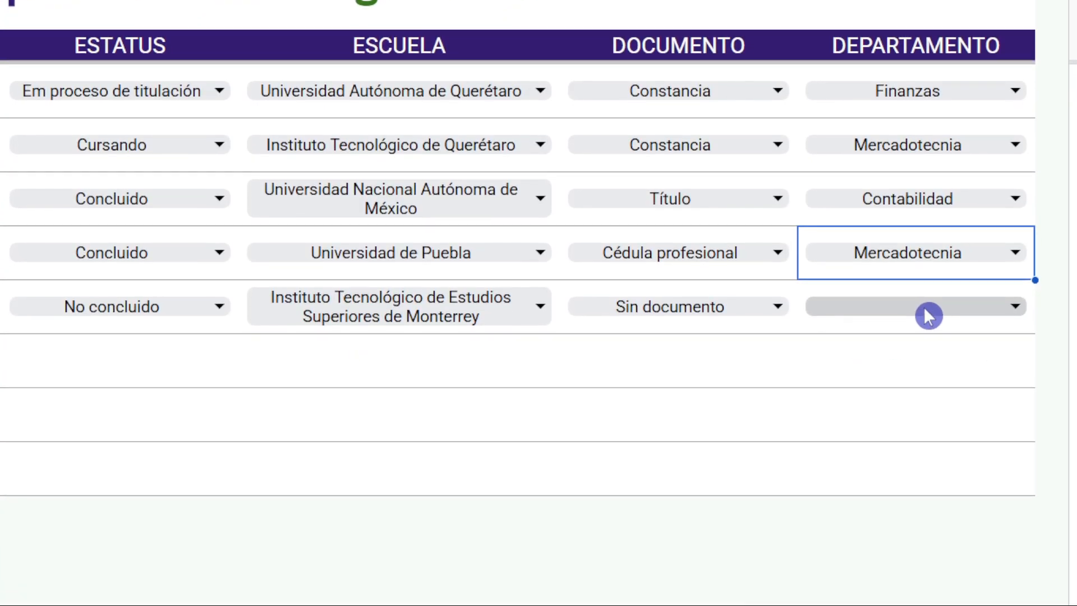
left_click(920, 309)
left_click(796, 449)
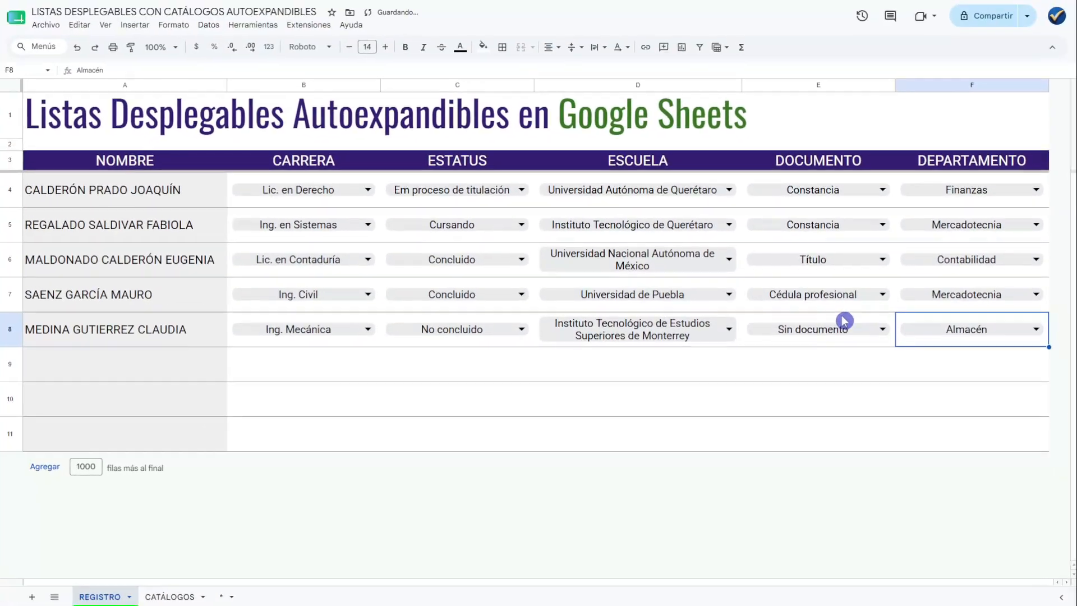
left_click(152, 168)
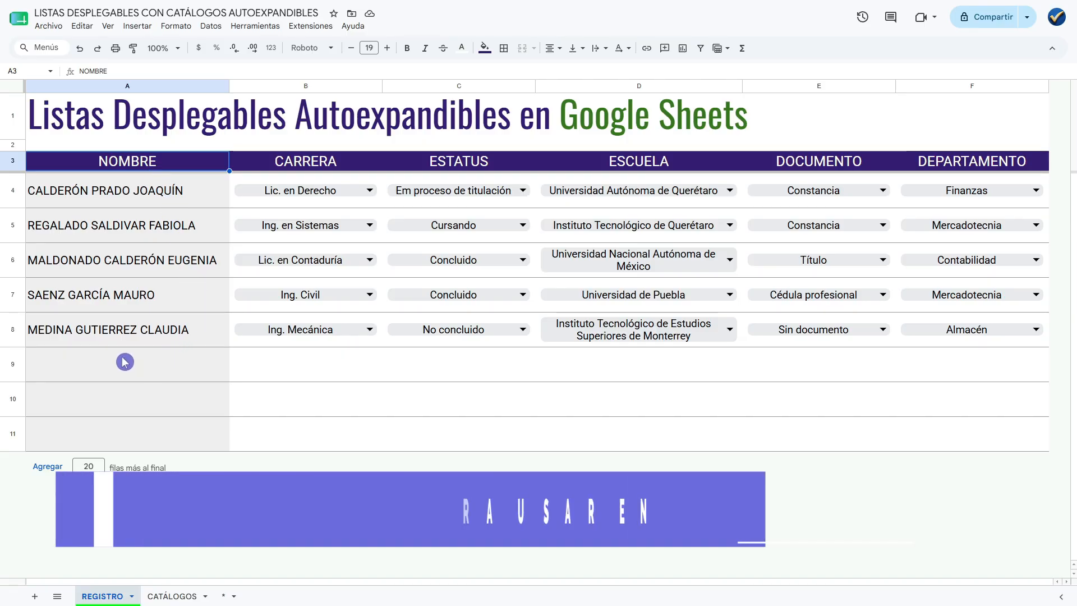
left_click(112, 377)
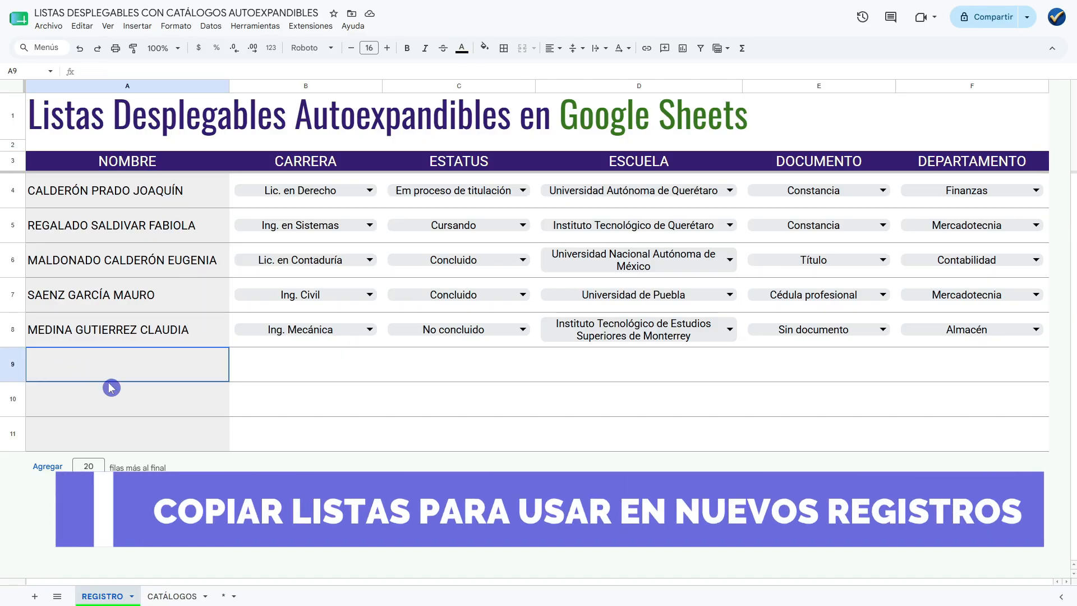
left_click_drag(111, 387, 139, 434)
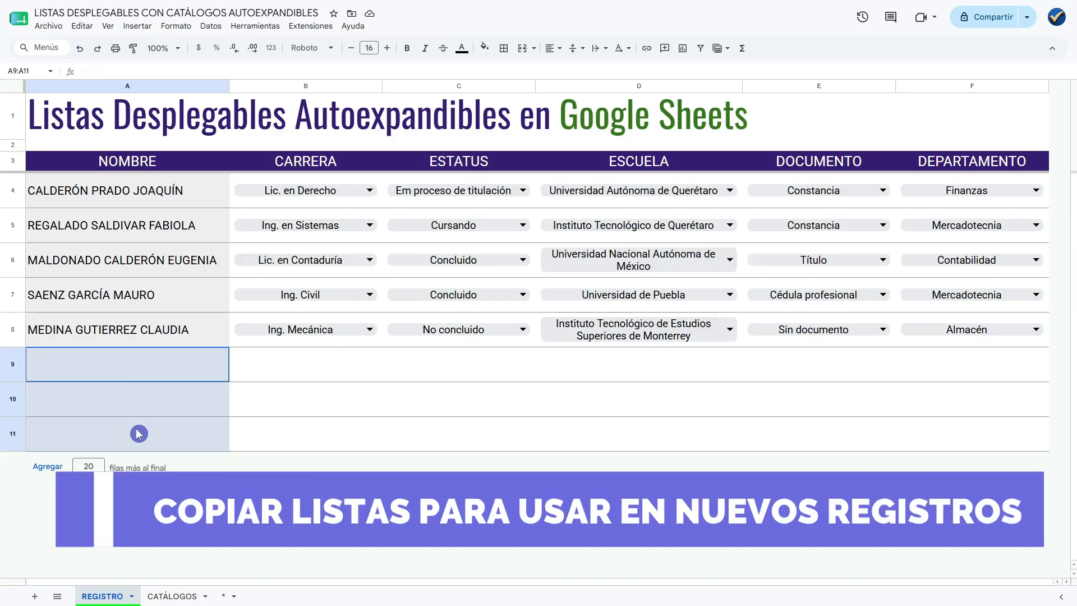
Copy the dropdown cells B8:F8 into the empty record rows B9:F11 and clear the pasted selections.
left_click(247, 346)
left_click_drag(370, 348, 573, 338)
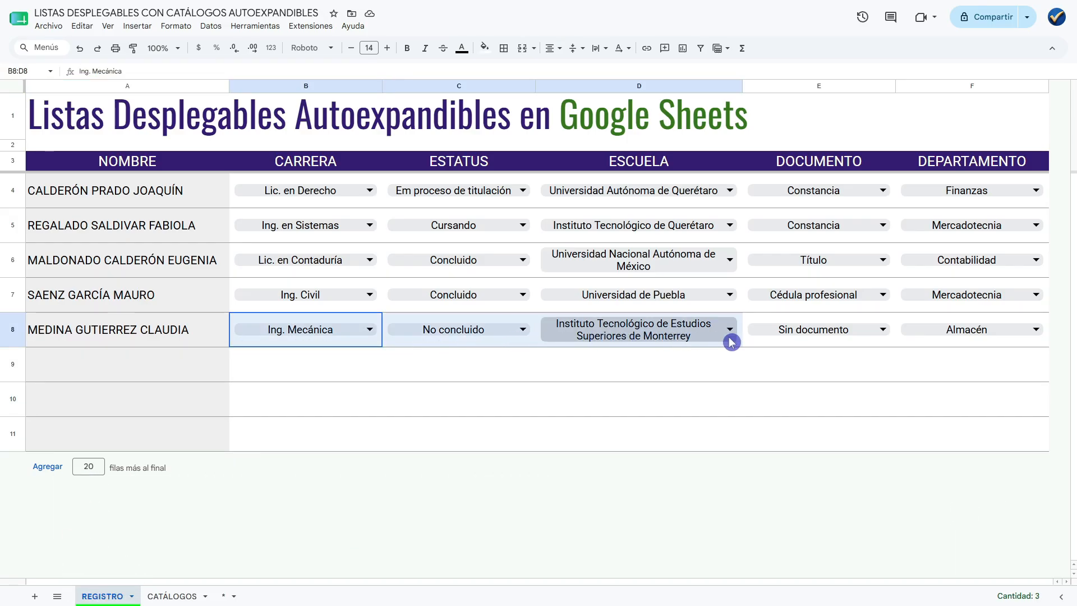
left_click_drag(731, 342, 951, 333)
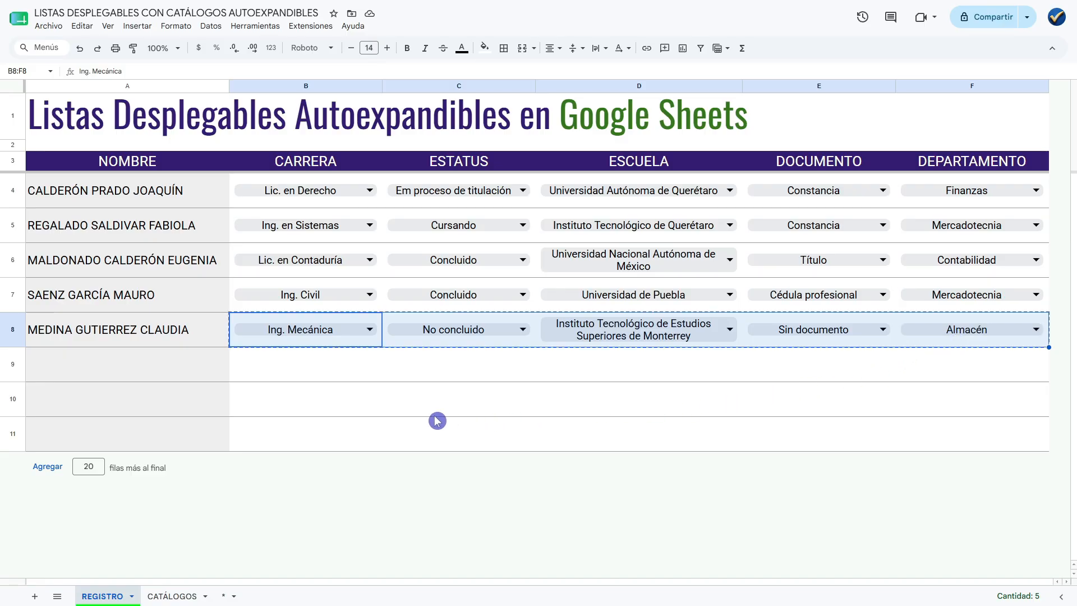
left_click_drag(282, 369, 971, 433)
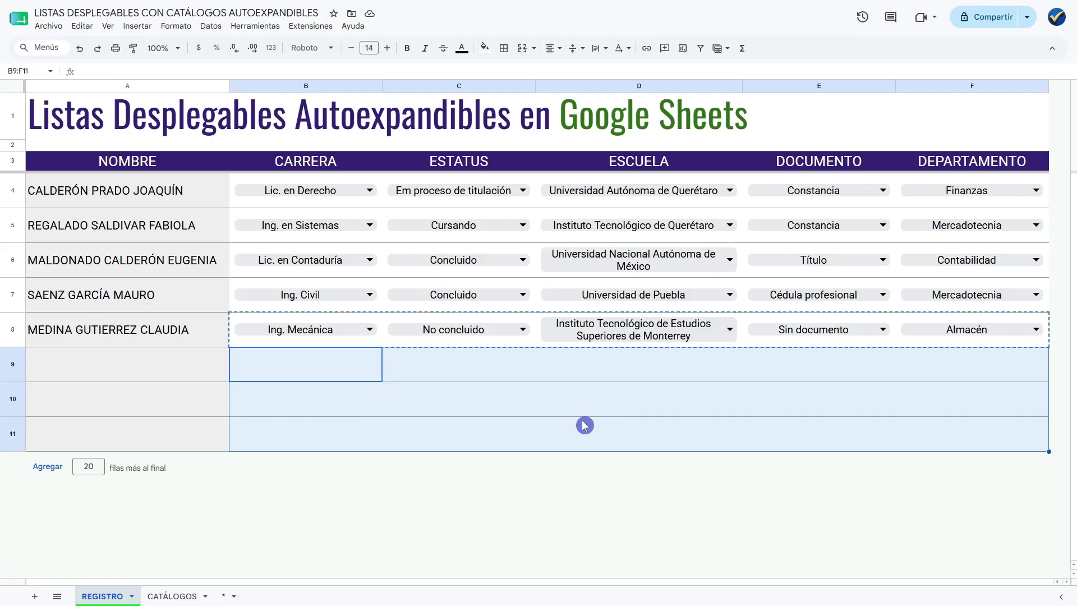
key("ctrl+v")
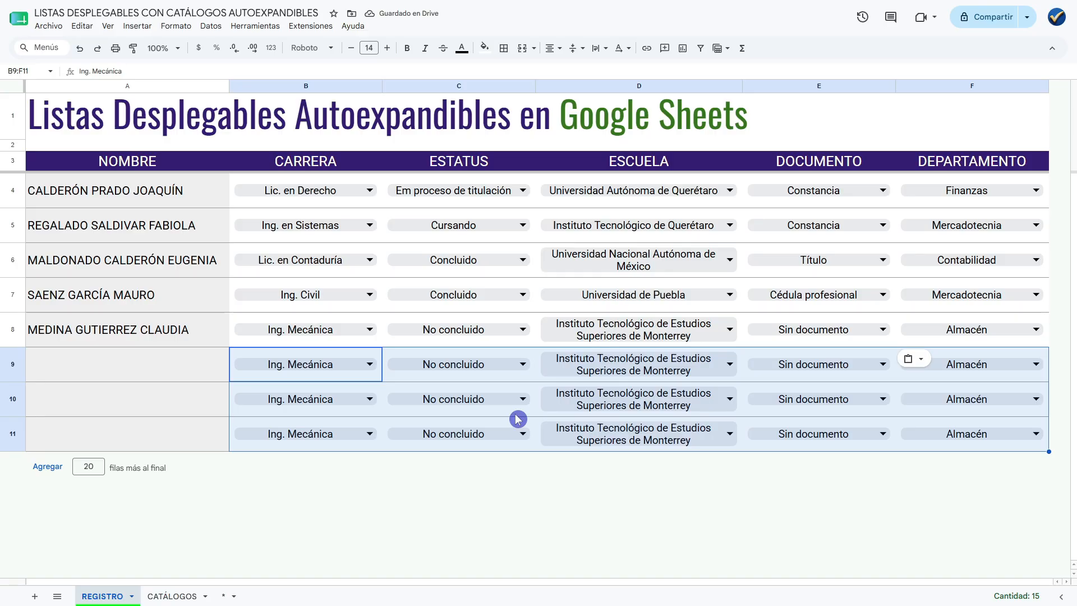
key("Delete")
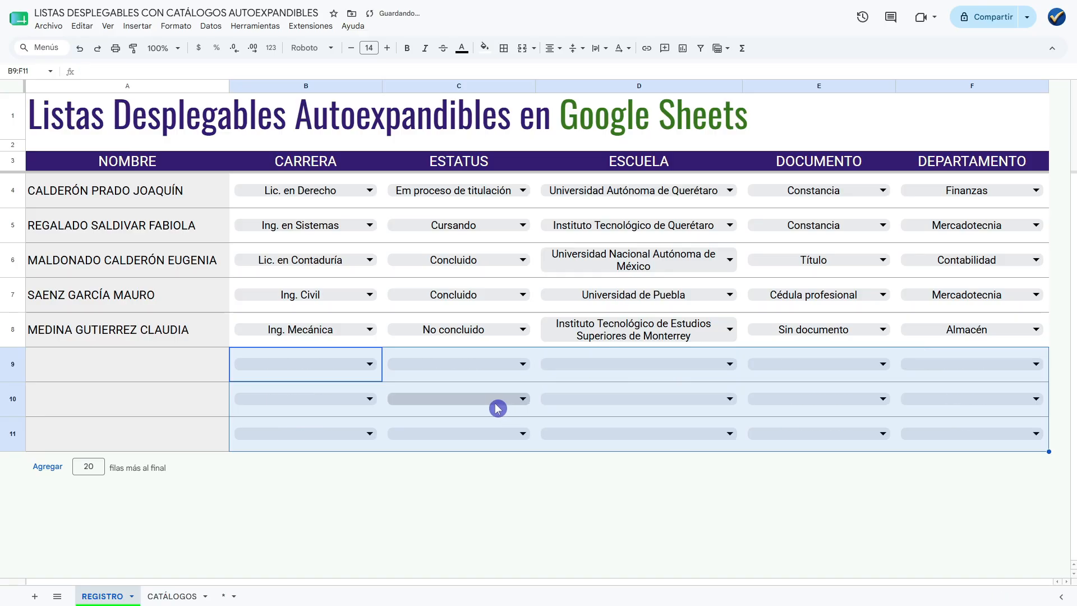
Open the new row 9 dropdowns for CARRERA, ESTATUS and ESCUELA to check the options they offer.
left_click(201, 370)
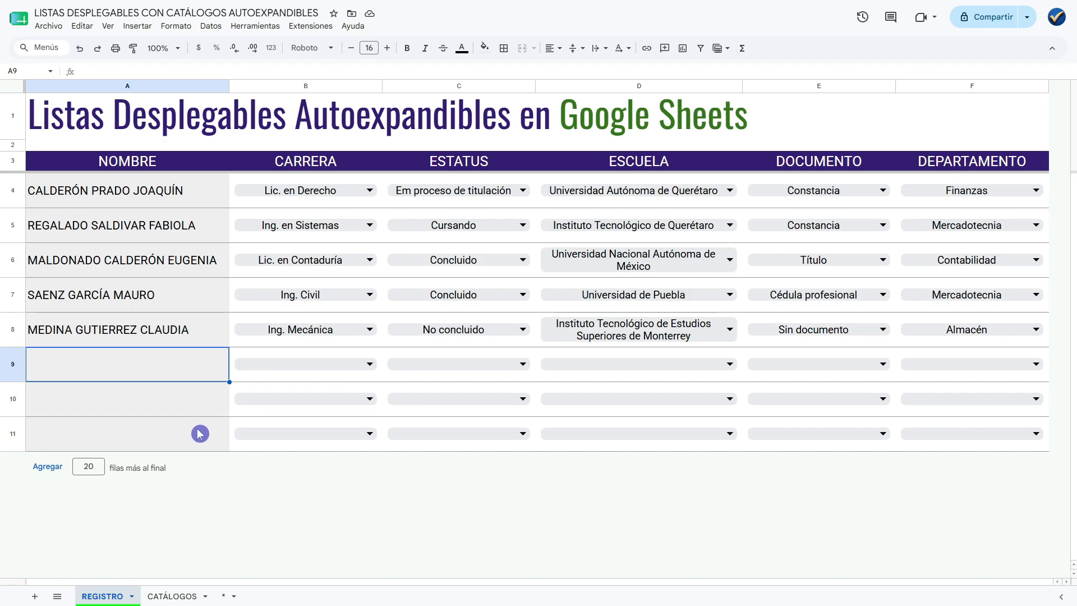
left_click(370, 367)
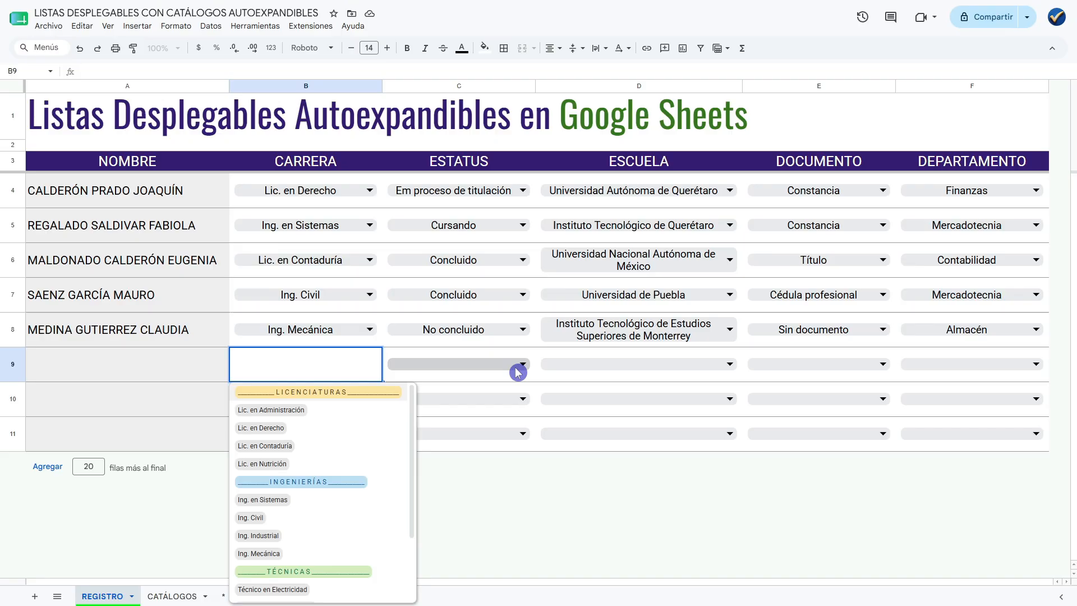
left_click(516, 371)
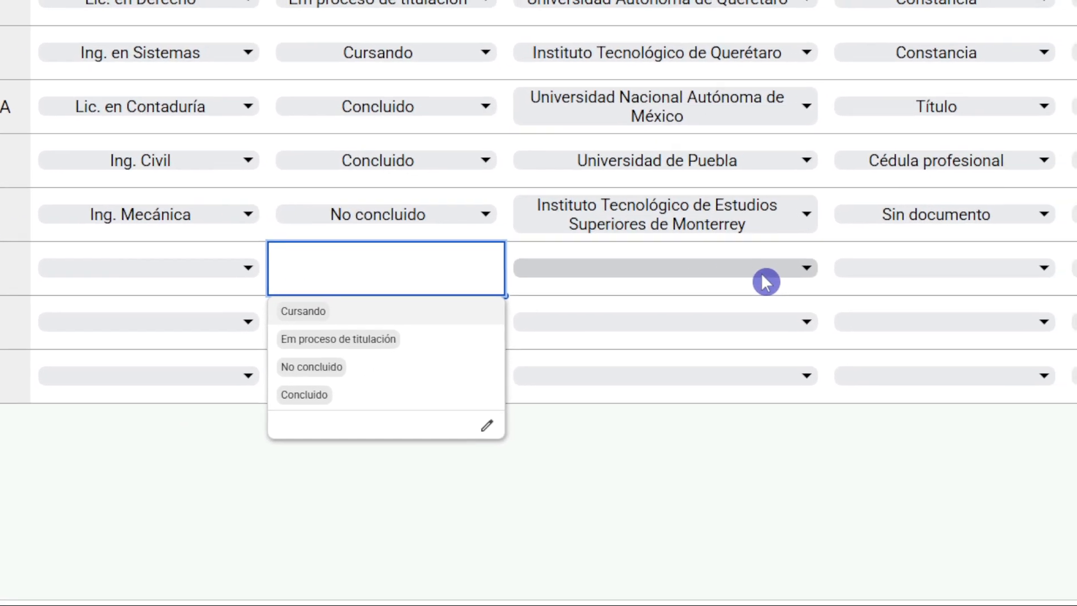
left_click(783, 272)
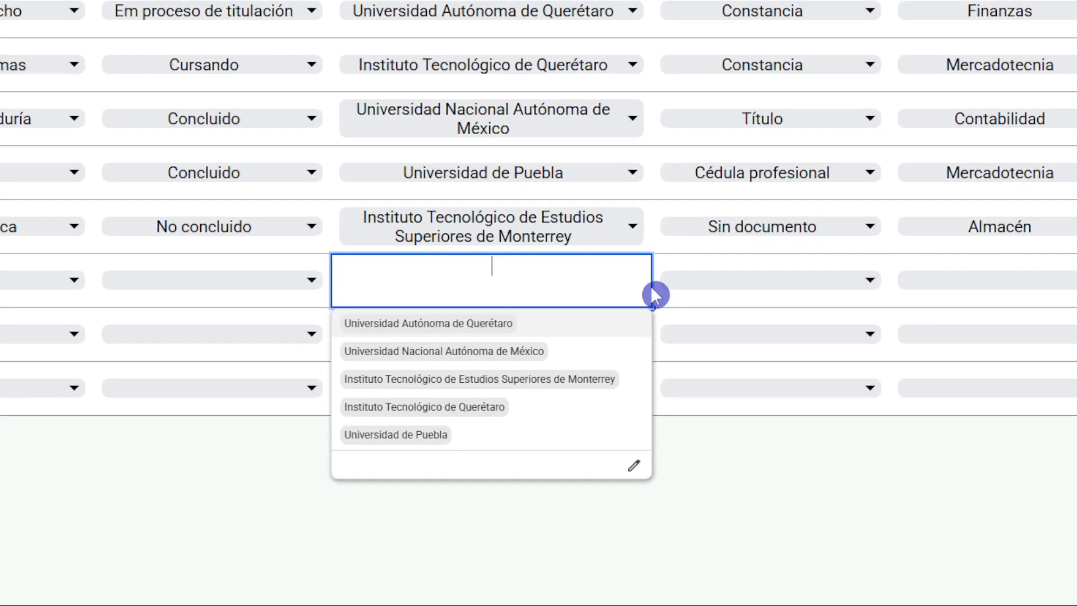